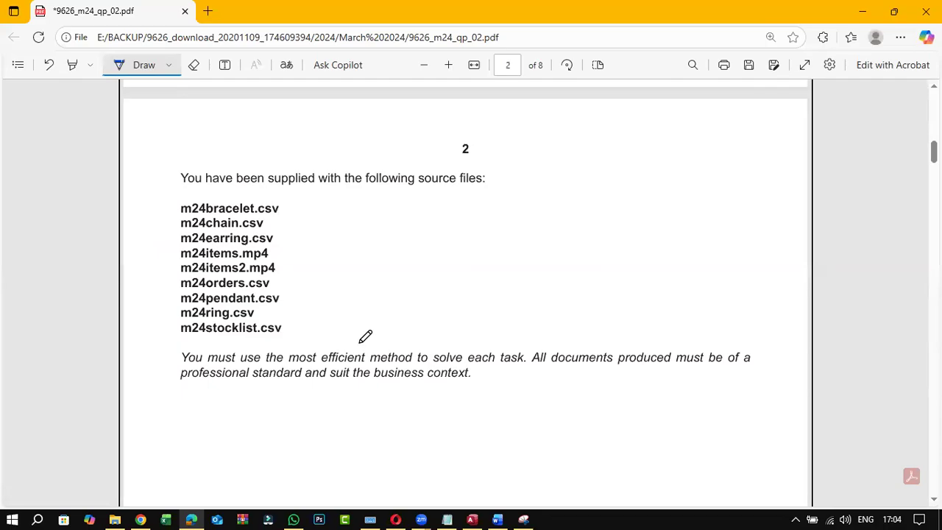
Mark the supplied source files line and the start of the file list on page 2 with pen strokes
drag(496, 184, 518, 174)
drag(282, 195, 364, 196)
On page 3, underline "products", "customers" and "their orders" in the introduction and tick the date and currency format notes
scroll(345, 287, down, 10)
scroll(335, 285, down, 2)
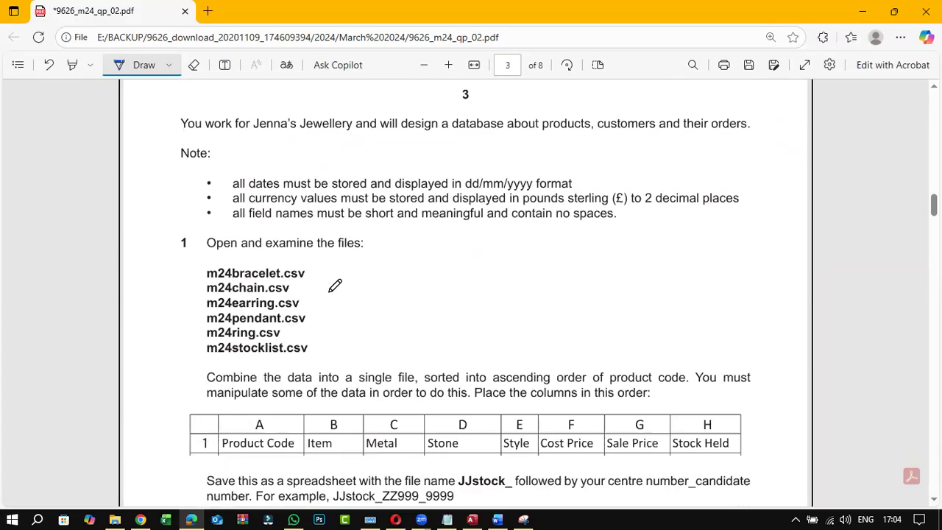
scroll(335, 285, up, 1)
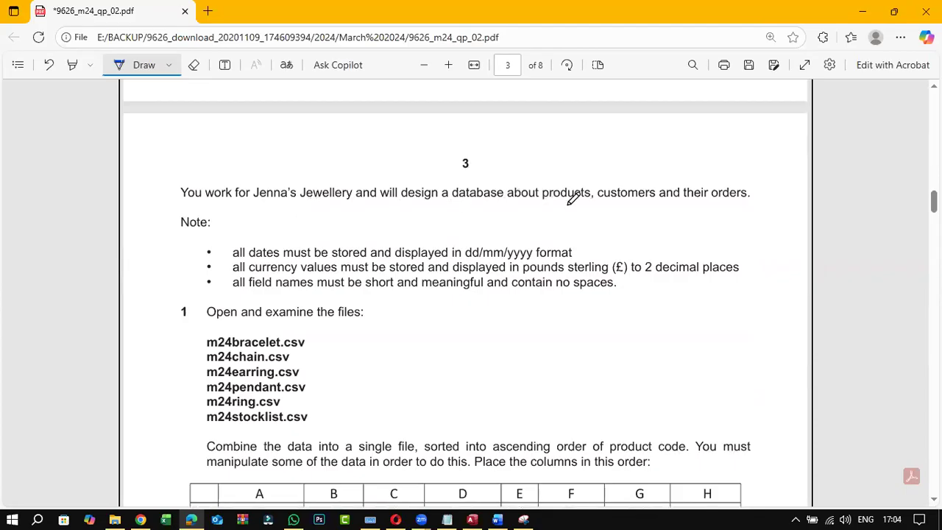
drag(543, 201, 622, 199)
drag(700, 199, 733, 196)
drag(577, 252, 591, 247)
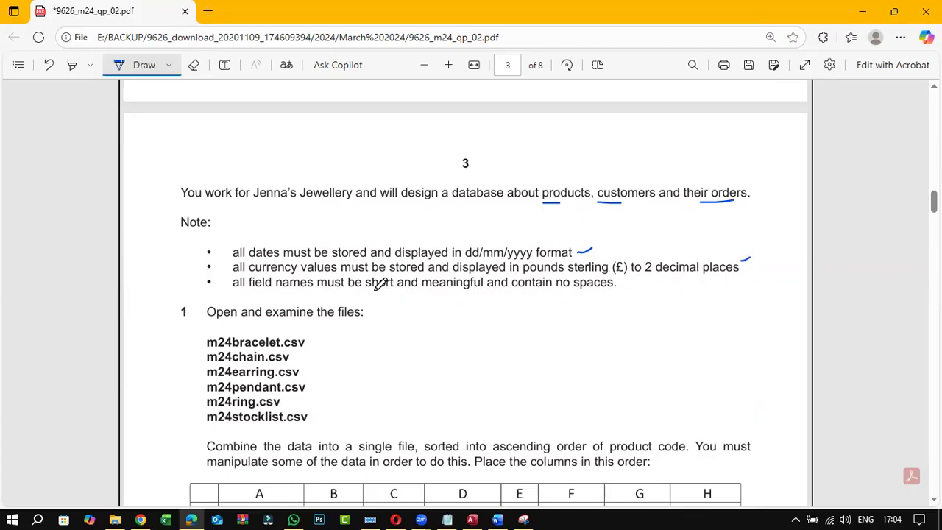
Underline "short", "meaningful" and "contain no spaces" in the field names note, tick it and draw an arrow pointing to it
drag(366, 289, 460, 289)
mouse_move(520, 291)
mouse_down()
mouse_move(637, 290)
mouse_move(638, 281)
mouse_up()
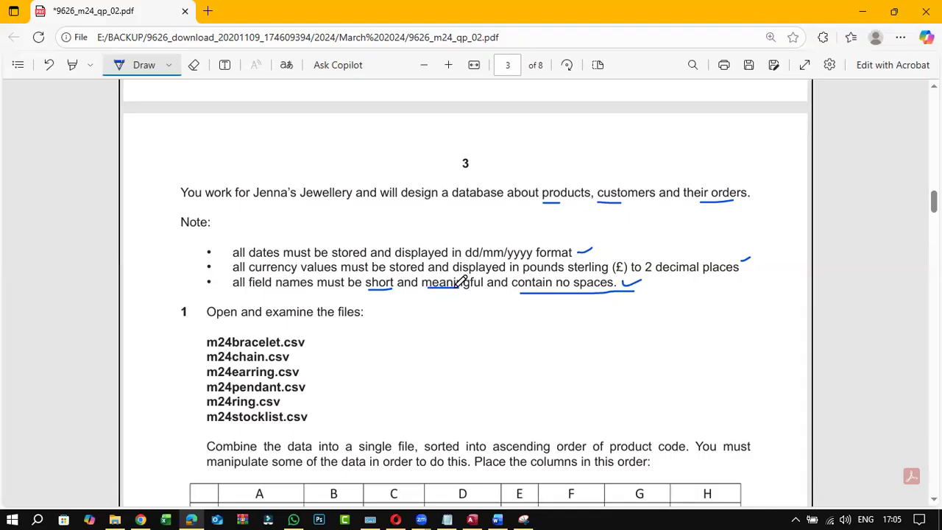
mouse_move(209, 287)
mouse_down()
mouse_move(232, 277)
mouse_move(228, 286)
mouse_up()
Highlight the phrase "ascending order of product code." in the task 1 instructions
scroll(388, 334, down, 1)
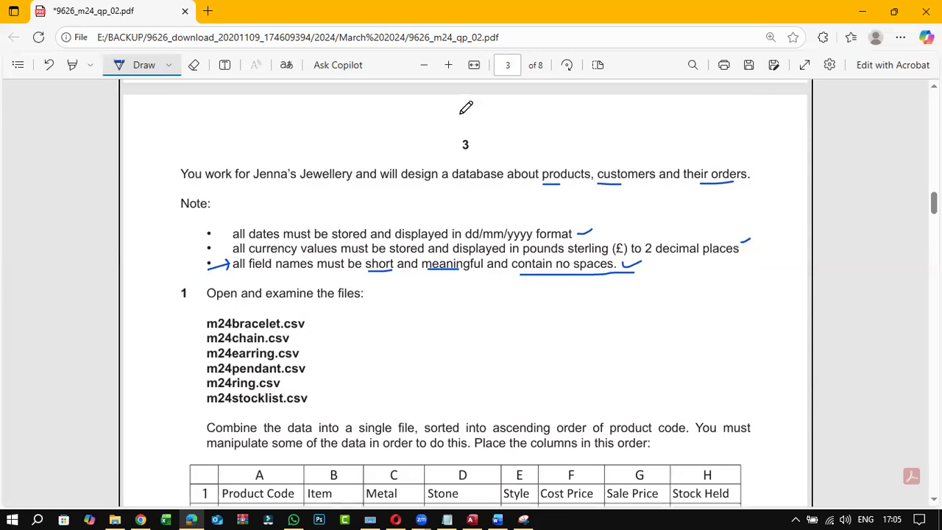
scroll(467, 107, down, 2)
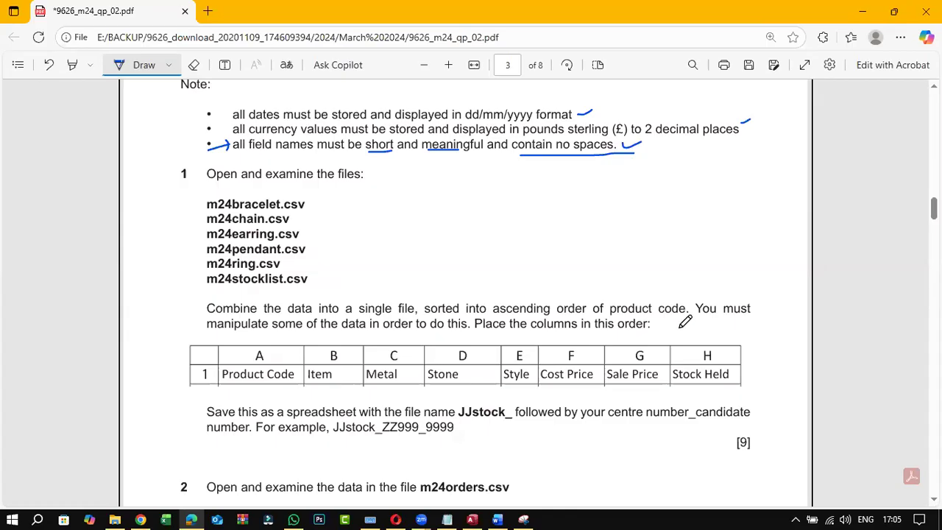
click(77, 66)
drag(495, 308, 690, 309)
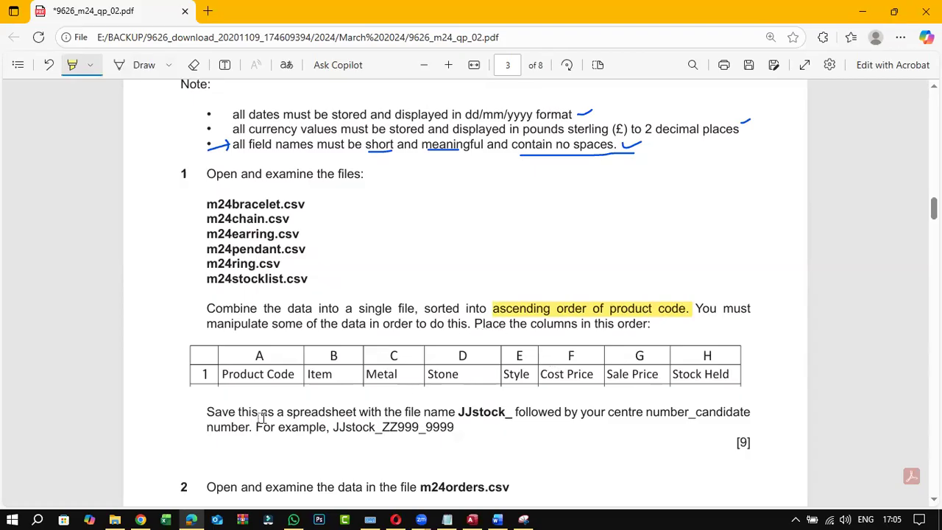
Open m24bracelet from the SF folder inside 9626_m24_sf_02 in Excel and fit all column widths to their contents
click(115, 519)
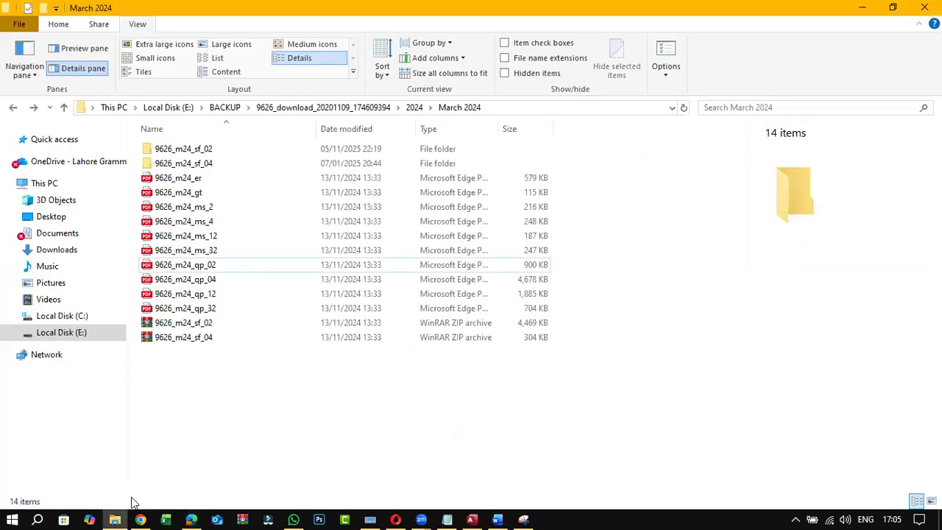
double_click(237, 151)
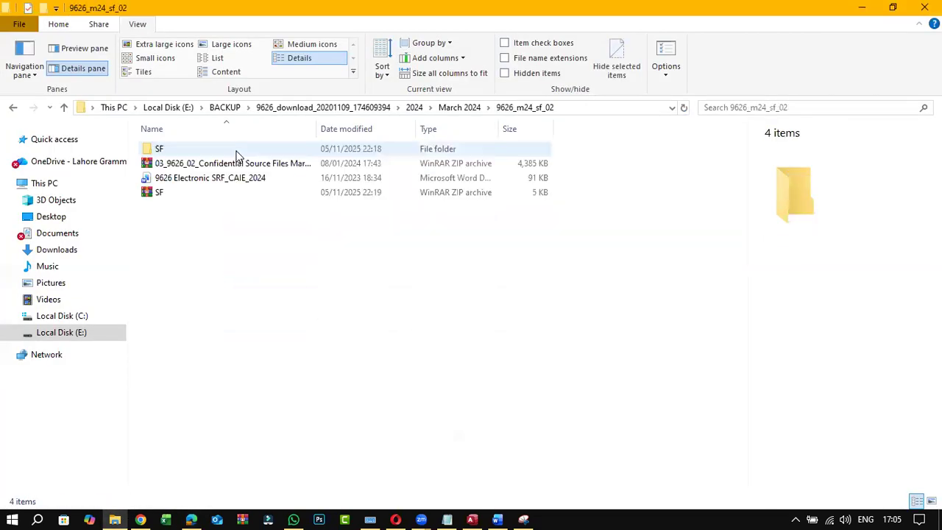
double_click(237, 150)
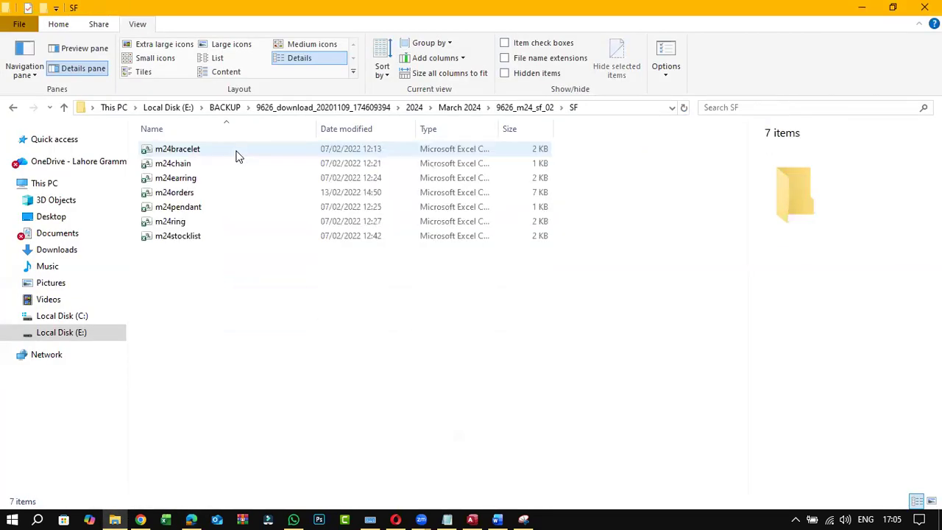
double_click(237, 153)
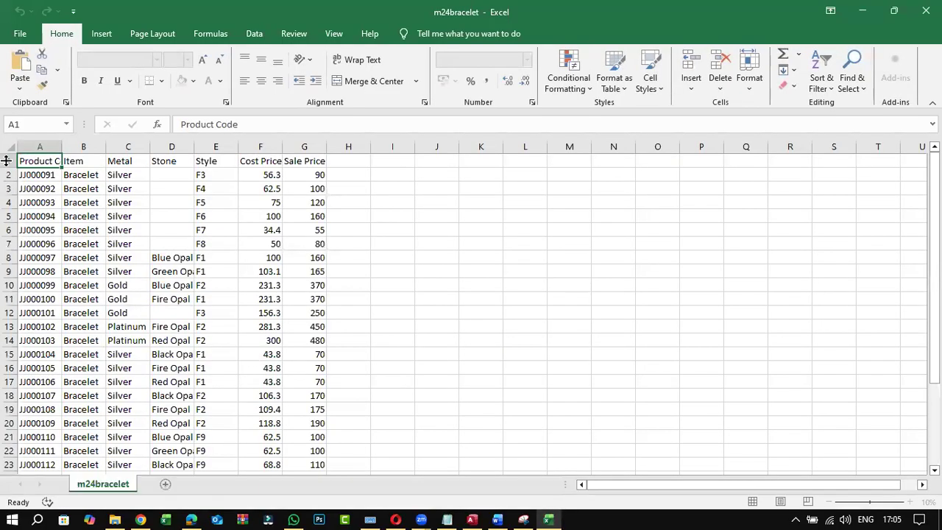
click(9, 148)
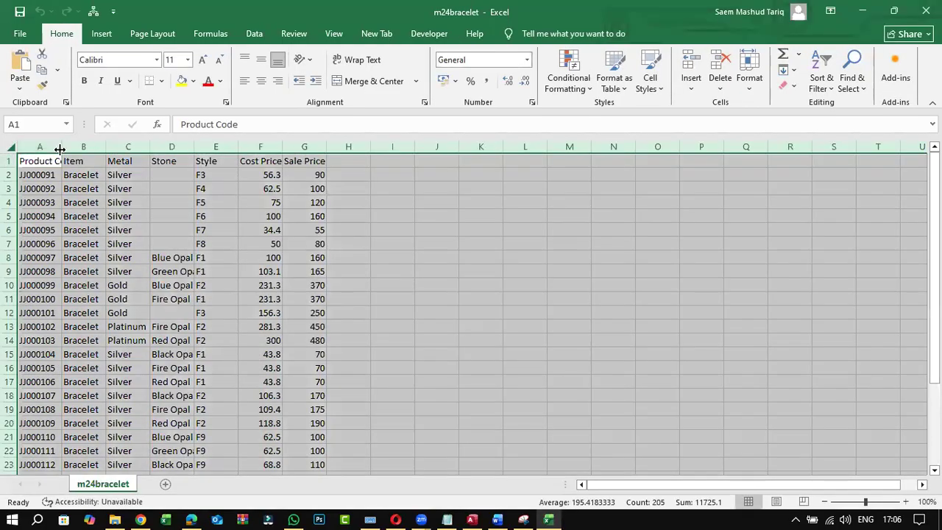
double_click(61, 147)
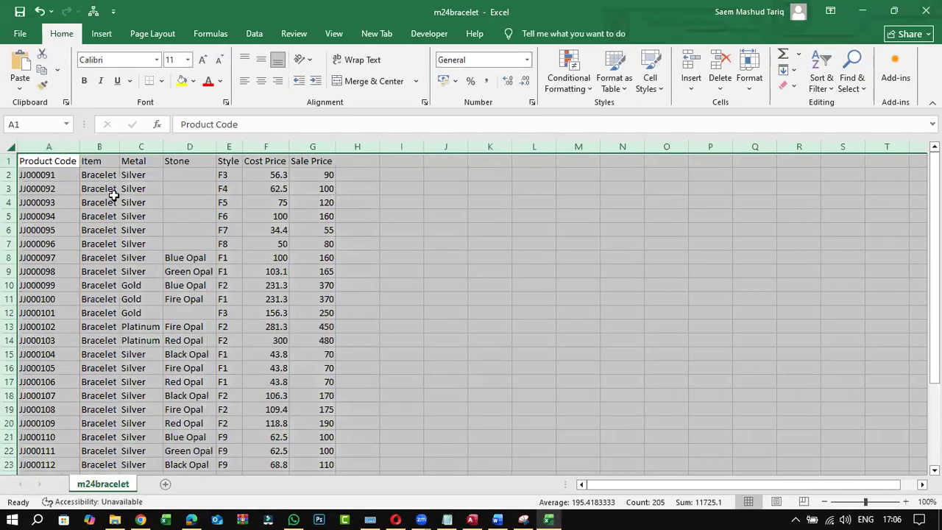
Open the m24chain, m24earring, m24pendant and m24ring source files from the SF folder in Excel
click(115, 519)
double_click(190, 163)
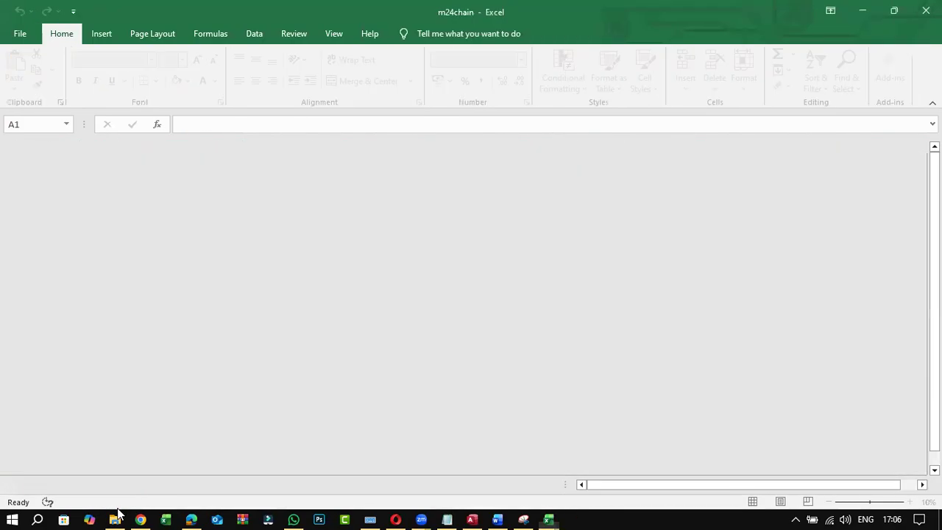
click(115, 520)
click(192, 178)
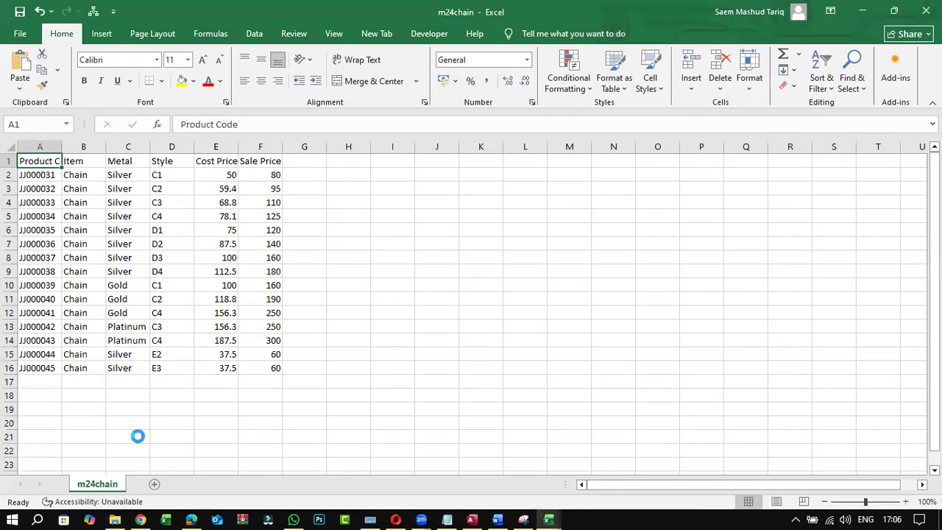
click(115, 519)
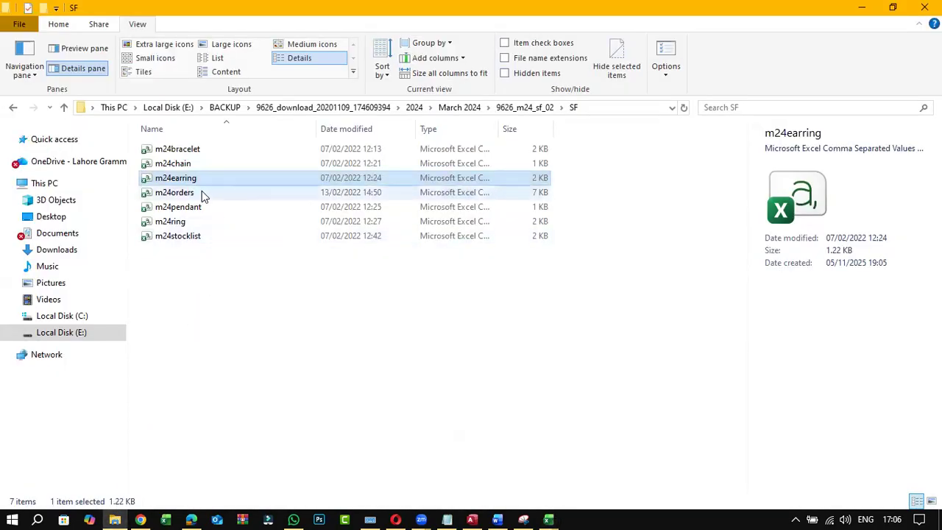
click(204, 208)
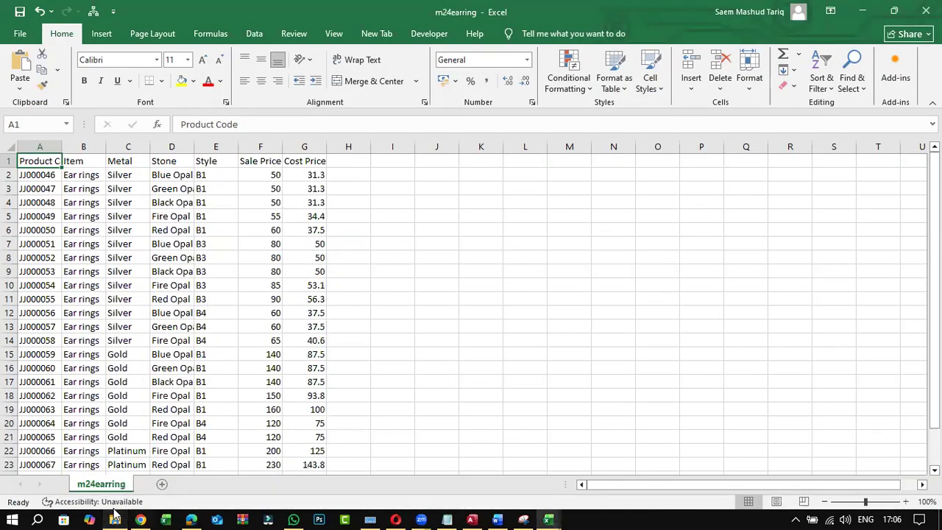
click(115, 519)
click(198, 220)
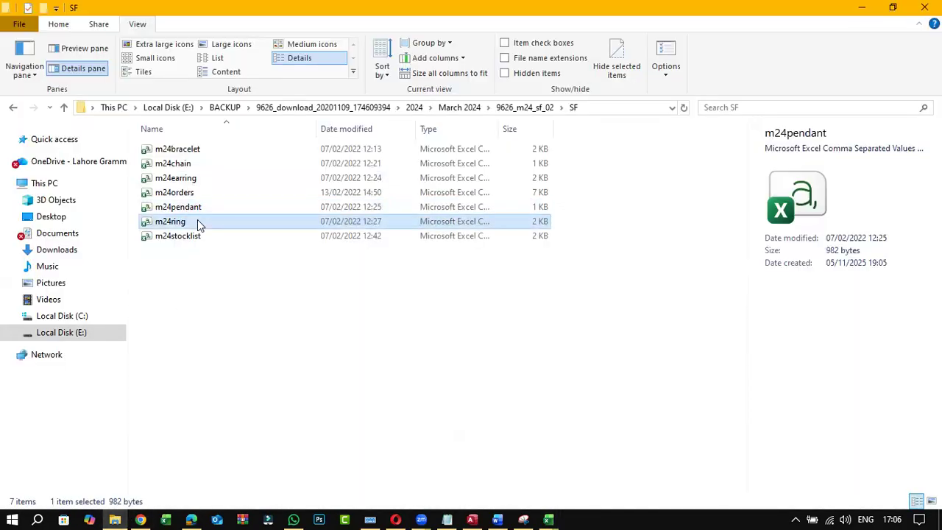
double_click(200, 221)
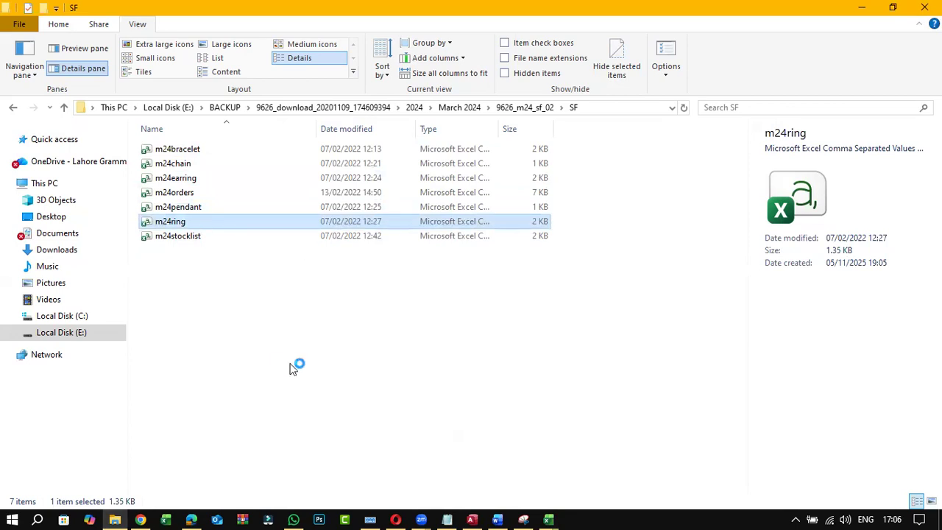
Compare the columns of the m24bracelet sheet with the column order required in task 1 of the question paper
click(191, 520)
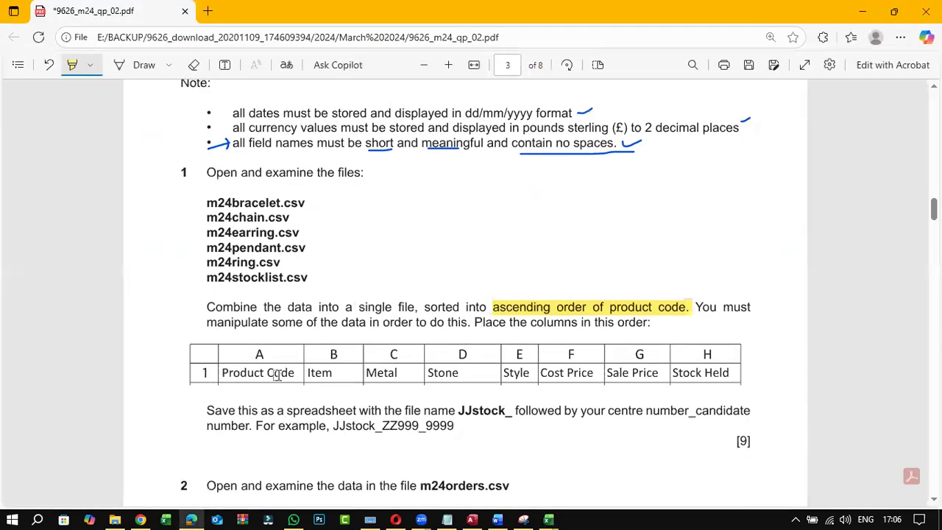
scroll(294, 346, down, 2)
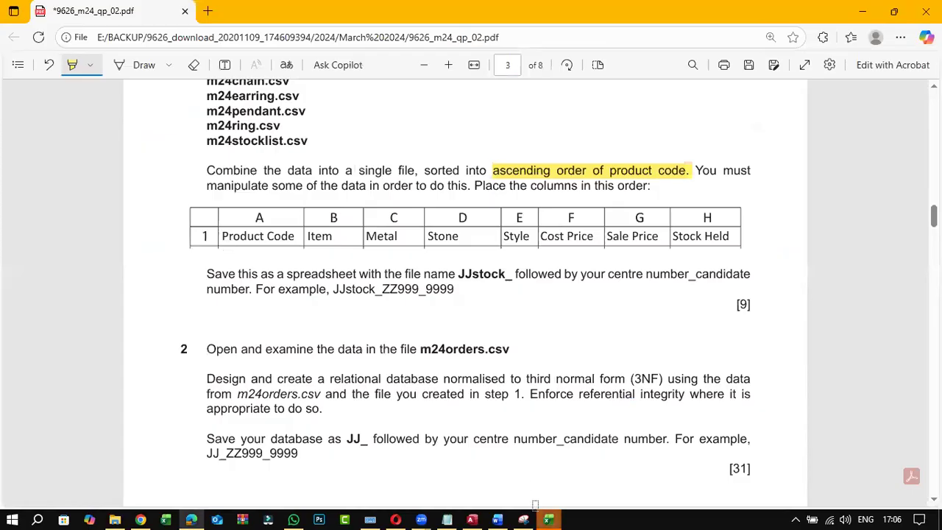
mouse_move(551, 517)
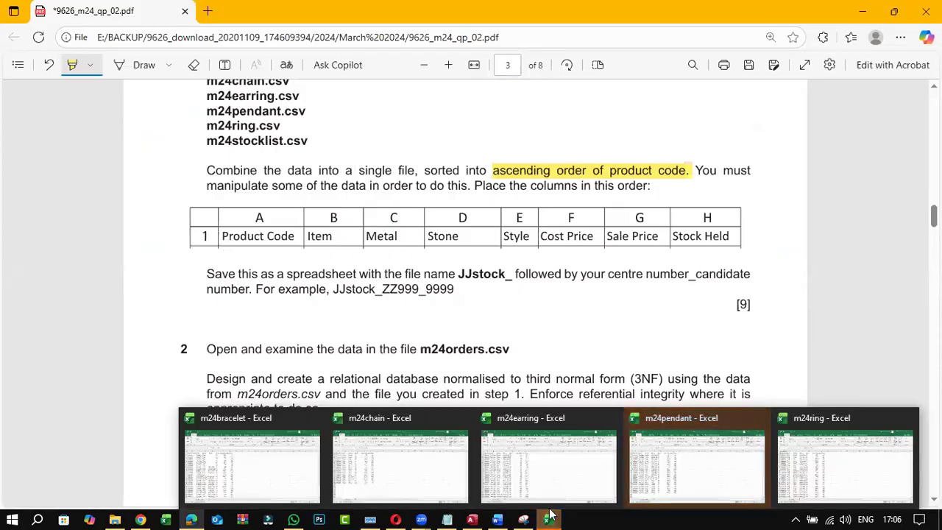
click(253, 456)
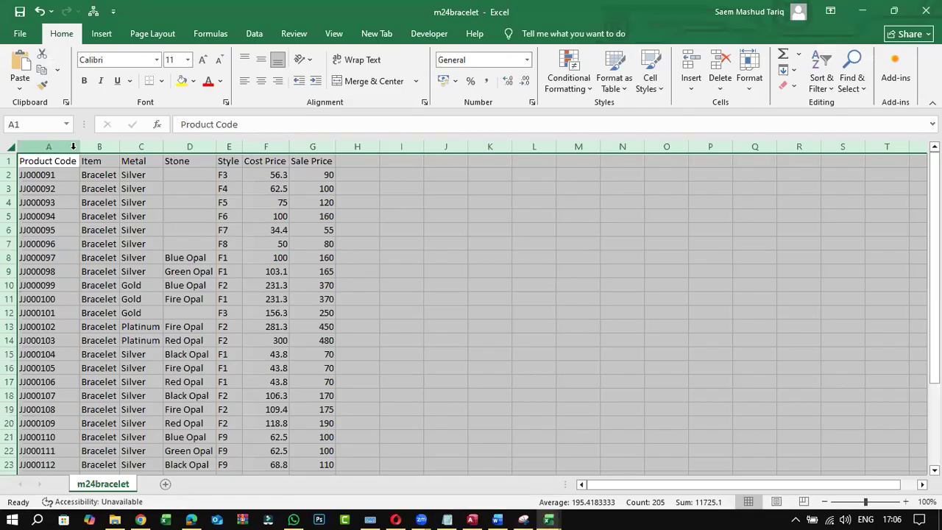
click(191, 518)
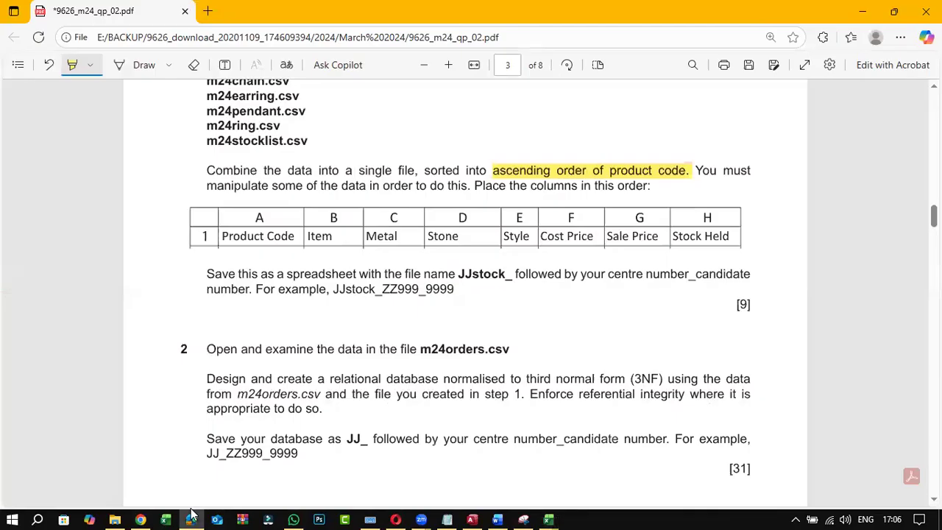
click(191, 517)
click(102, 147)
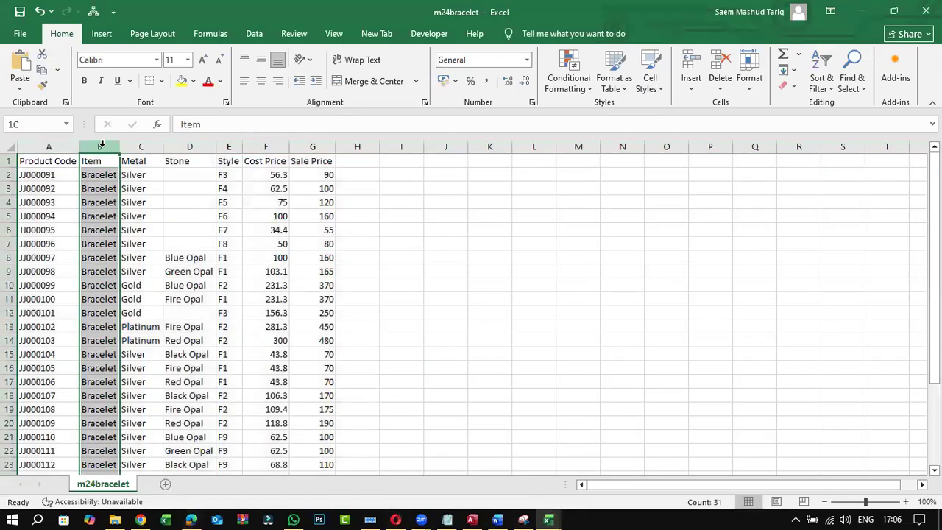
click(191, 518)
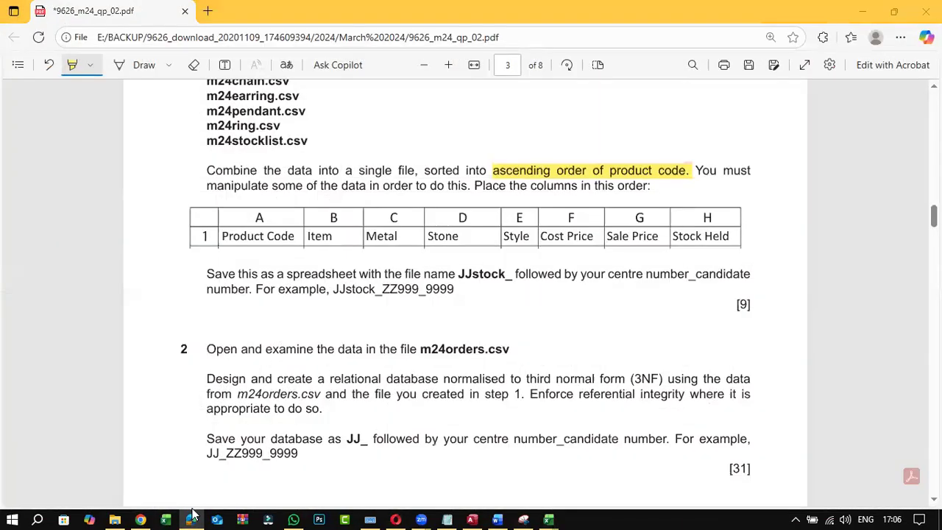
click(192, 517)
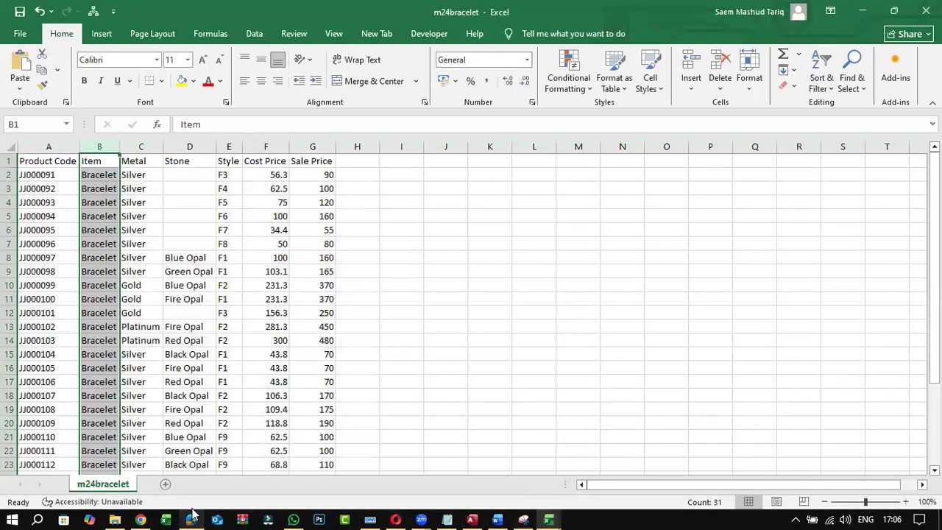
click(192, 517)
click(191, 517)
click(191, 517)
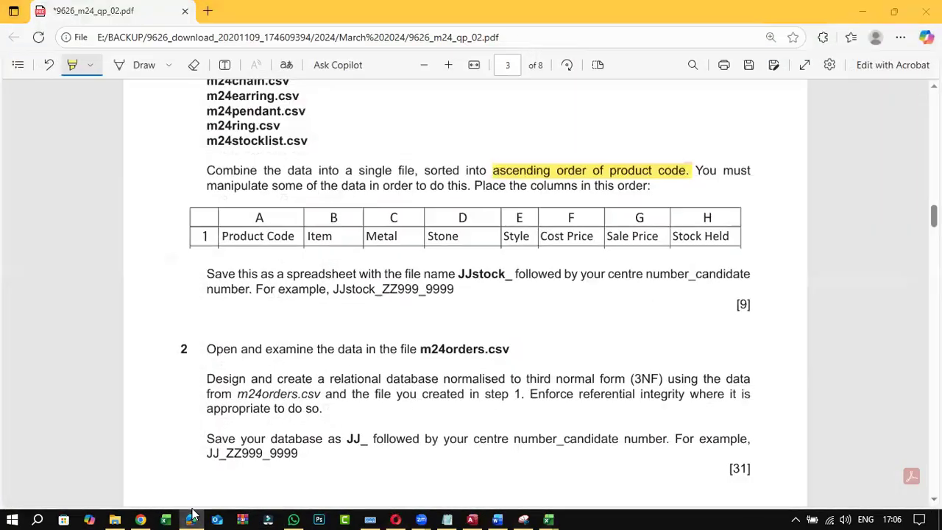
click(191, 517)
click(192, 517)
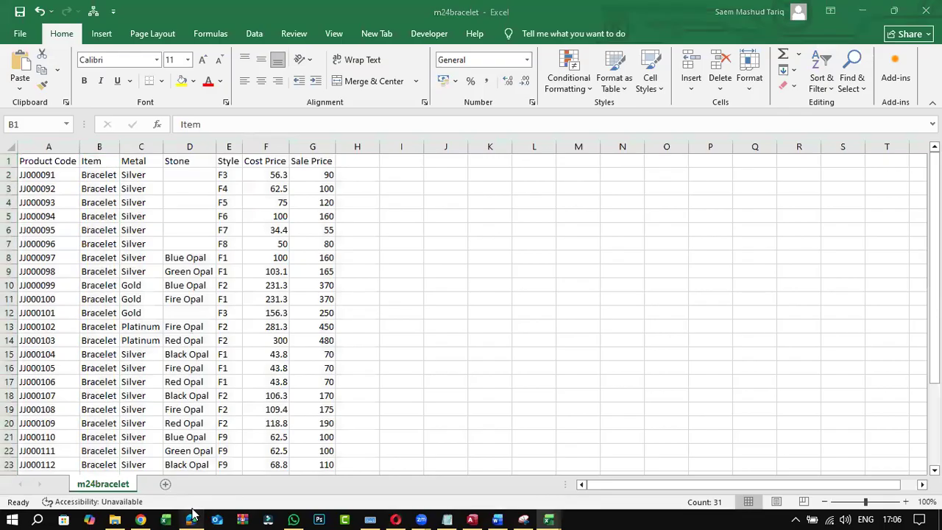
click(192, 517)
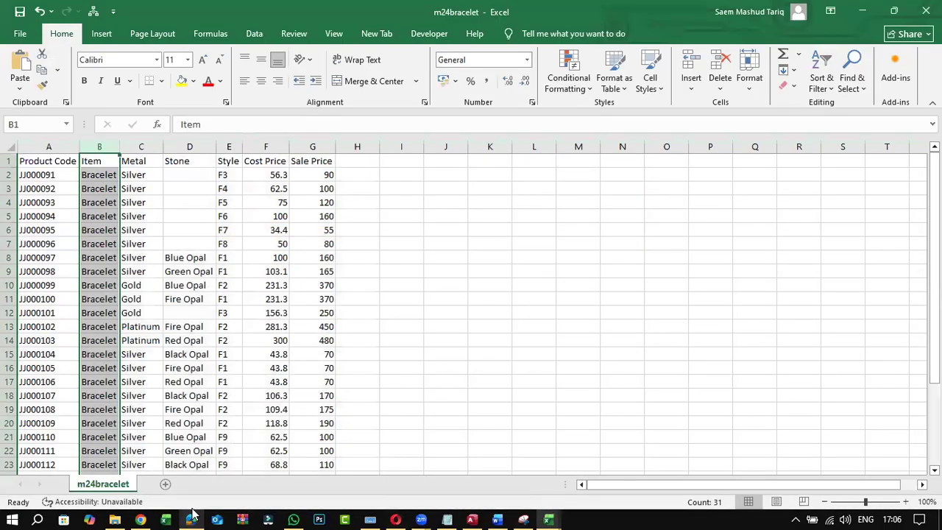
click(191, 518)
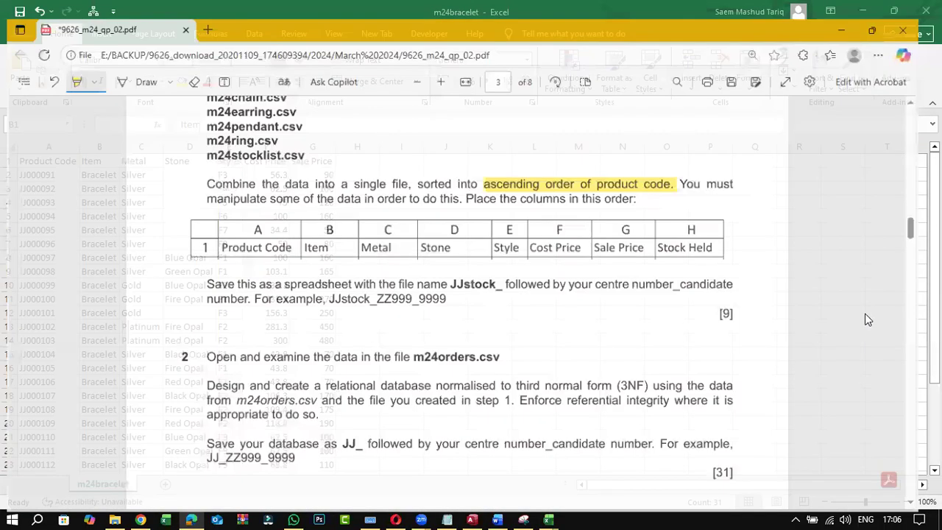
Highlight the "Stock Held" heading in the task 1 column table and copy its text
drag(730, 237, 661, 235)
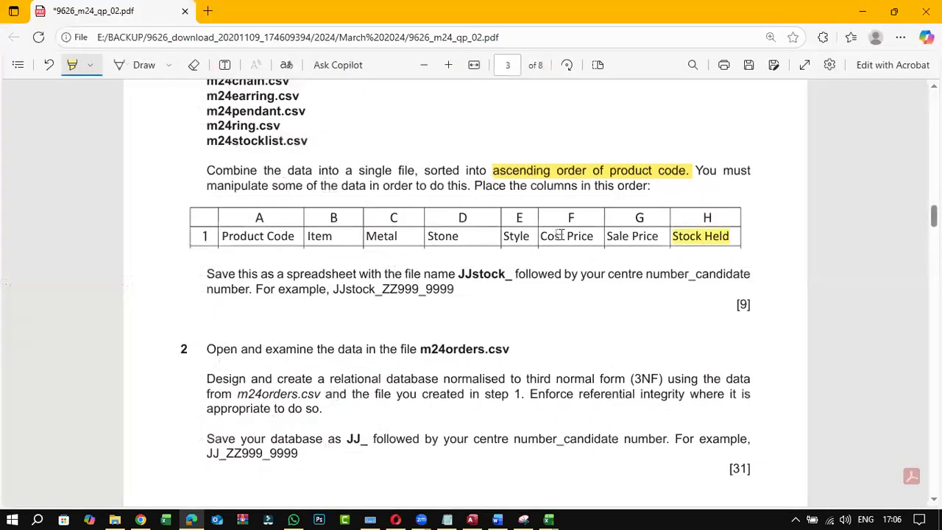
click(71, 66)
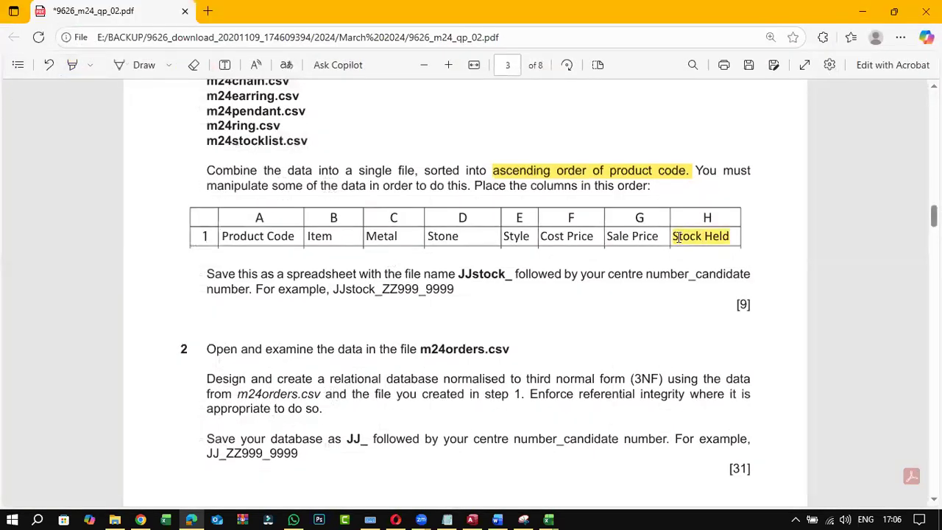
drag(674, 235, 728, 236)
key(ctrl+c)
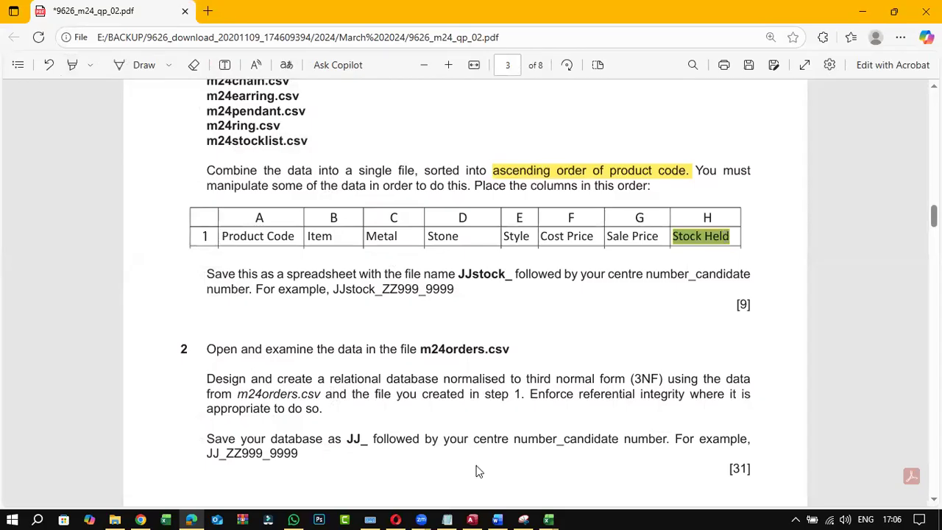
click(474, 518)
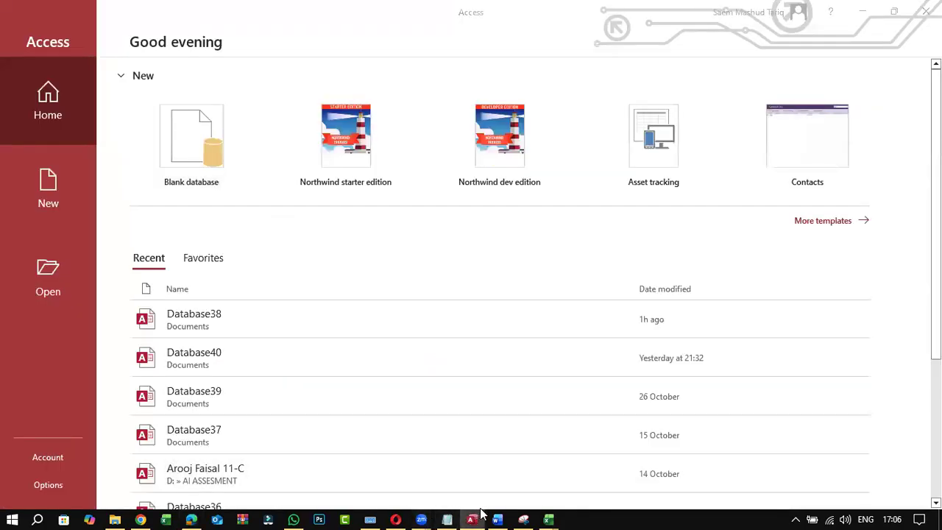
Switch to the m24bracelet workbook in Excel and paste the copied "Stock Held" heading into cell H1
click(474, 518)
mouse_move(548, 519)
click(250, 460)
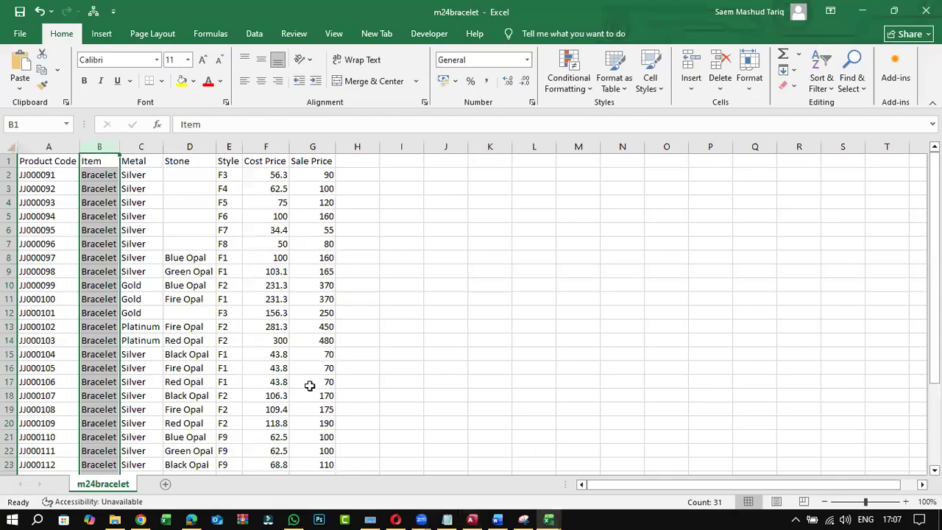
right_click(356, 161)
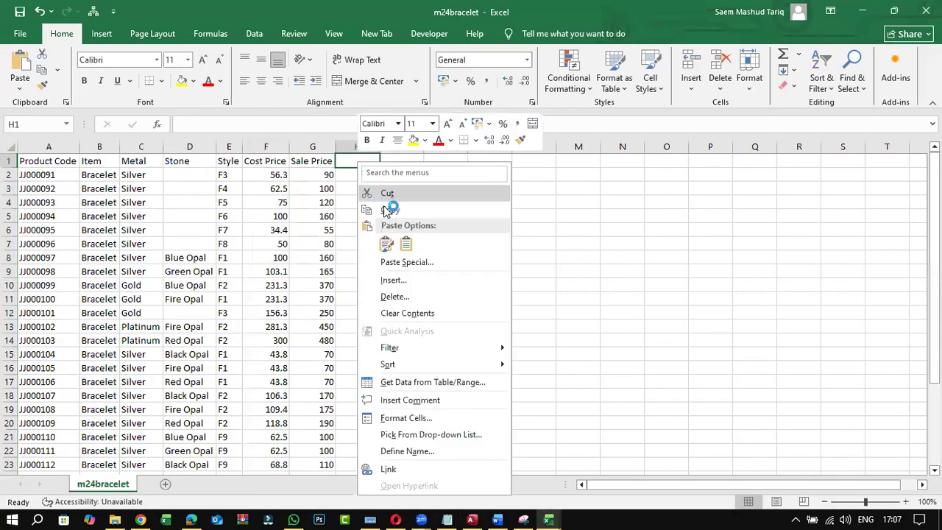
click(389, 249)
In the question paper PDF, underline "Combine the data into a single file," in task 1 with the pen
click(192, 520)
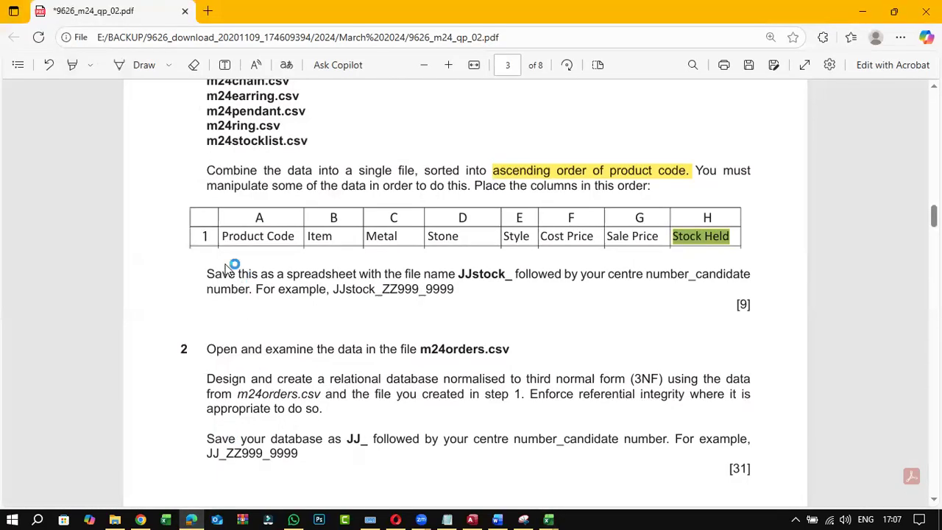
click(126, 63)
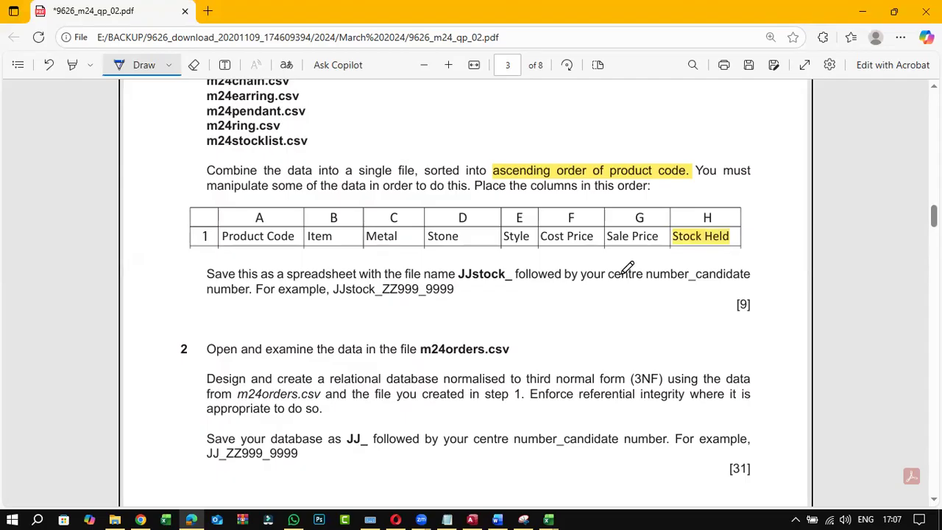
drag(207, 176, 418, 178)
Bring up the m24chain workbook in Excel and fit all its column widths to their contents
click(548, 519)
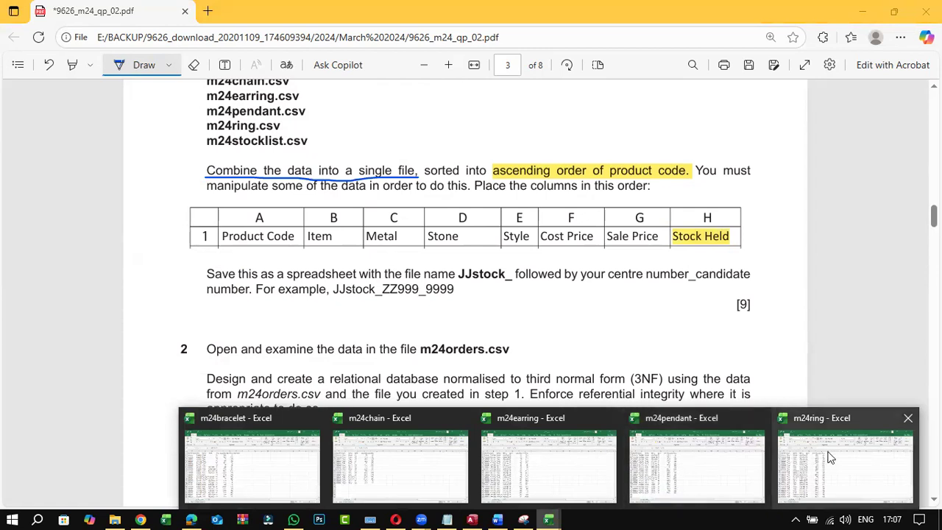
click(385, 468)
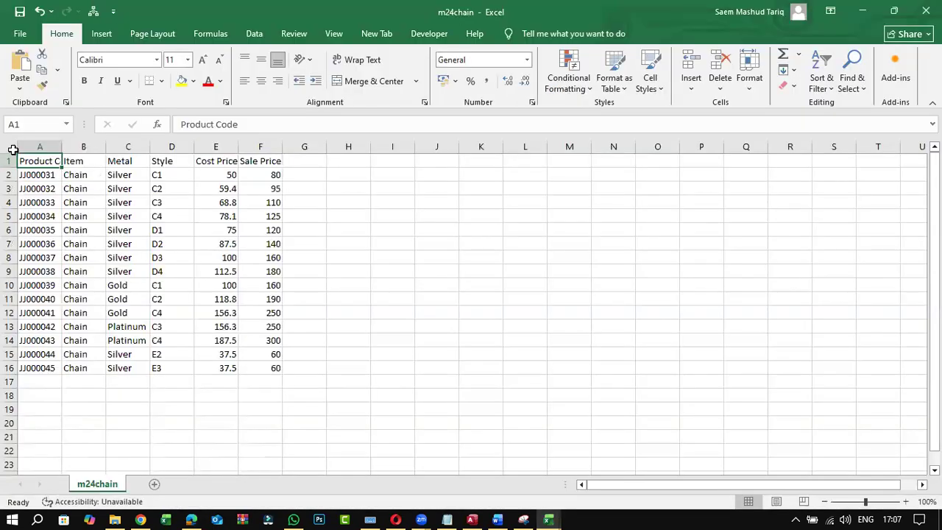
click(9, 145)
double_click(63, 145)
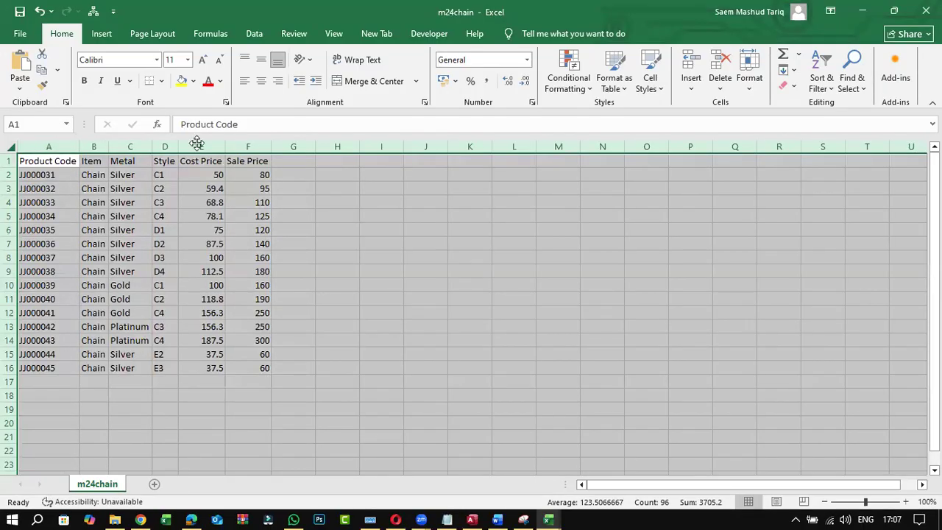
Check m24chain's columns against the order required in task 1 and insert a column headed "Stone" before Style
click(141, 517)
click(141, 517)
click(189, 517)
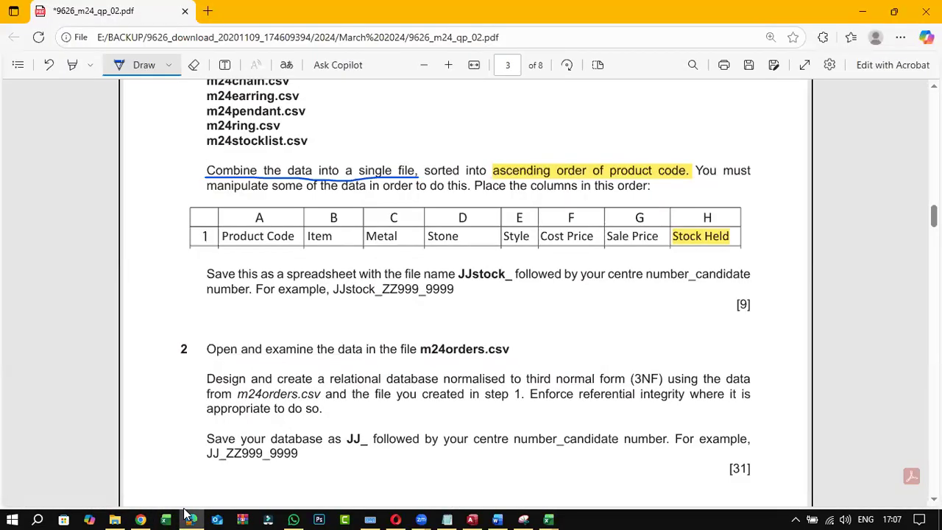
click(185, 513)
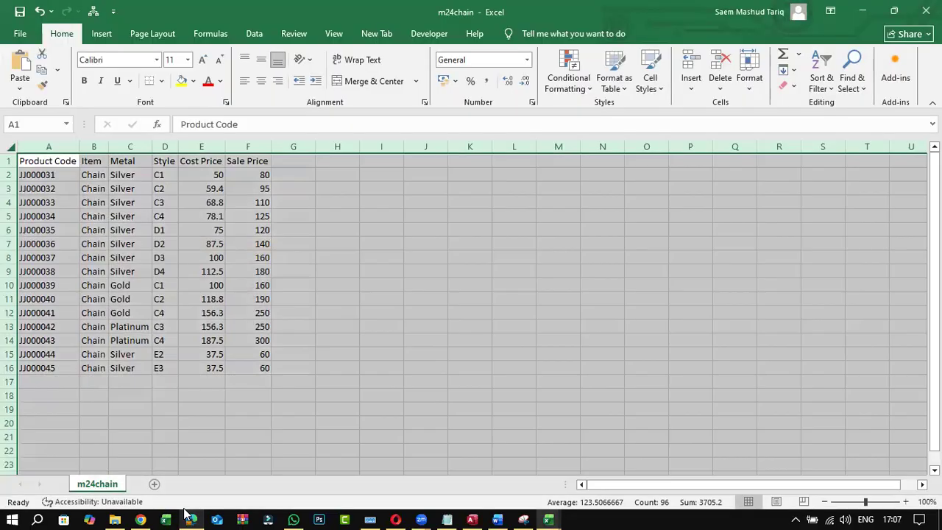
click(186, 513)
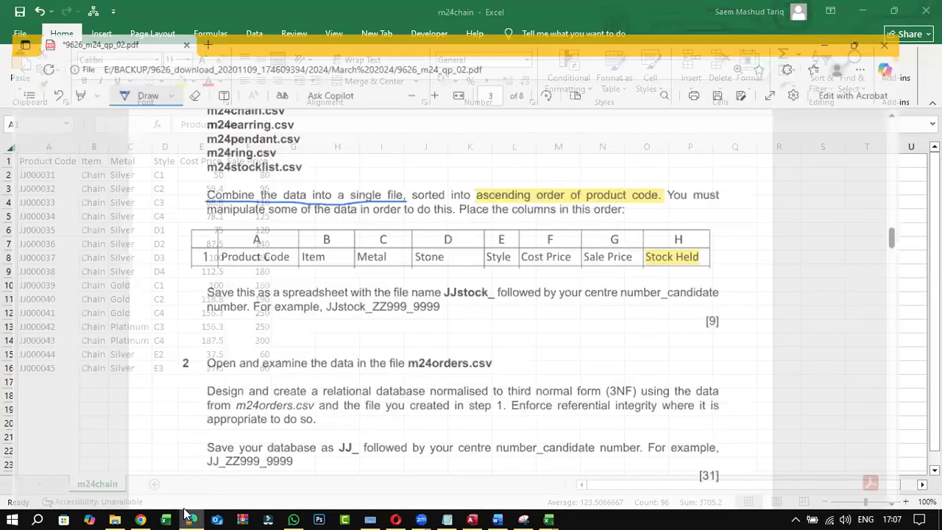
click(184, 513)
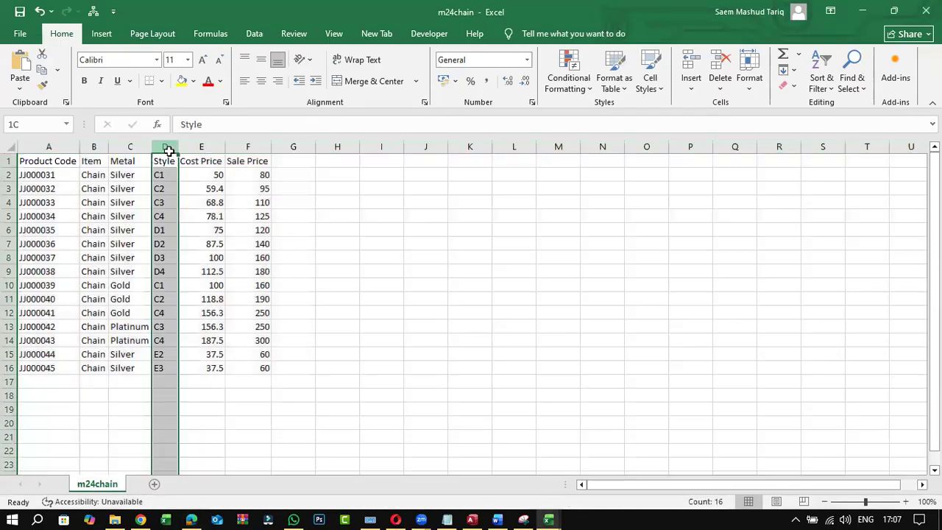
click(168, 147)
right_click(167, 147)
click(214, 270)
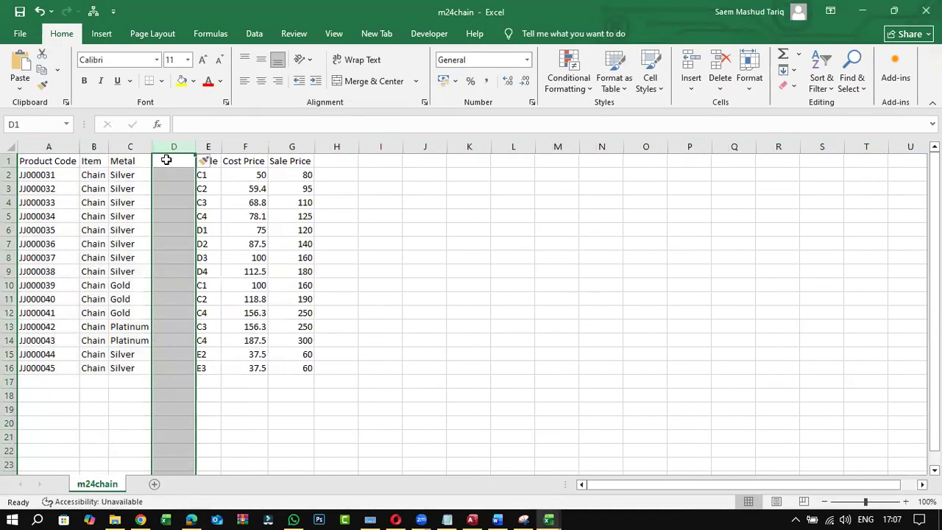
click(169, 156)
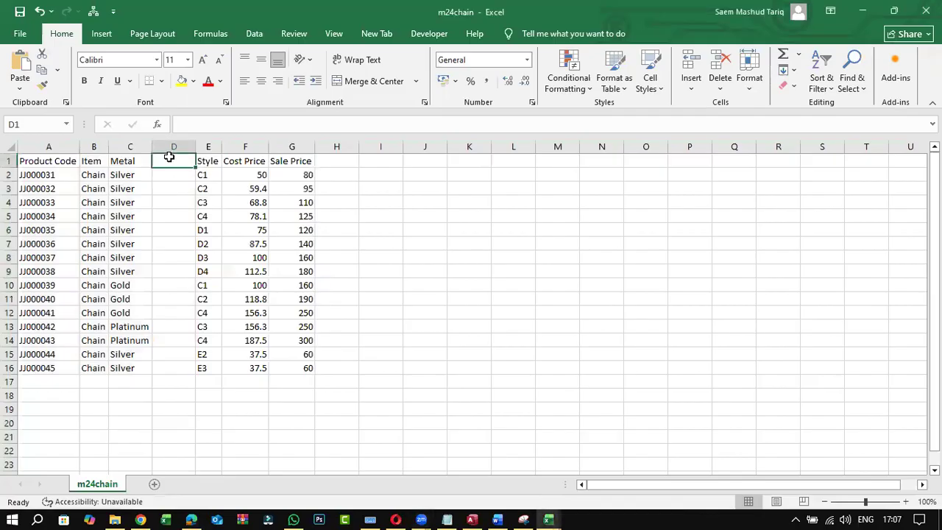
text(Stone)
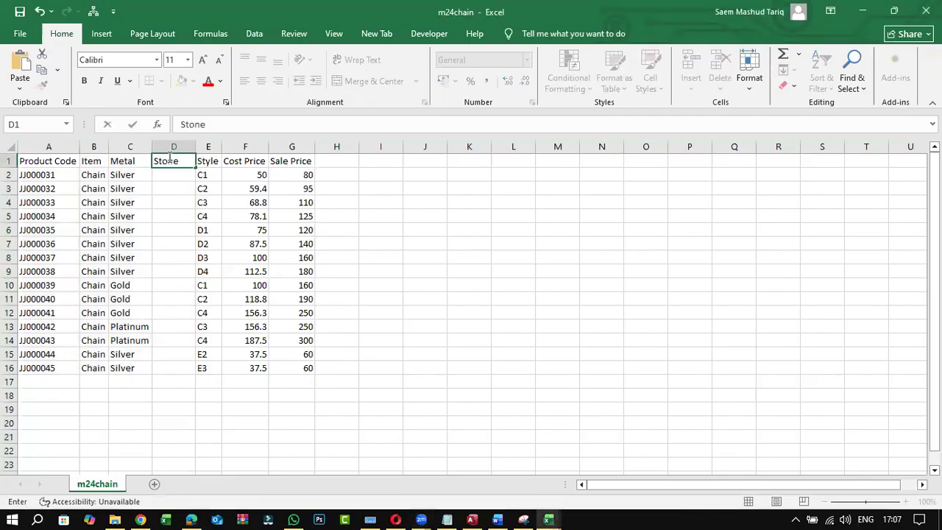
Copy the chain records A2:G16 from m24chain and paste them below the bracelet records in m24bracelet, starting at A32
drag(45, 176, 309, 362)
right_click(290, 351)
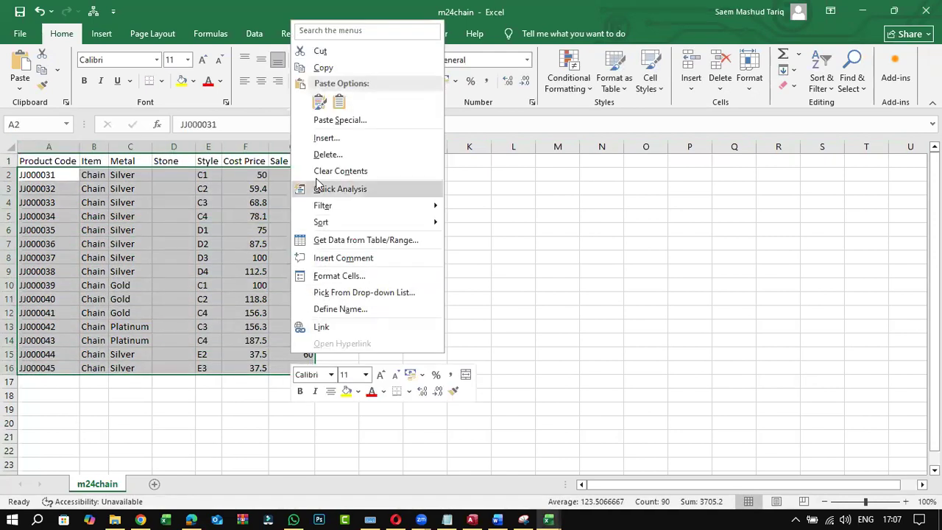
click(323, 67)
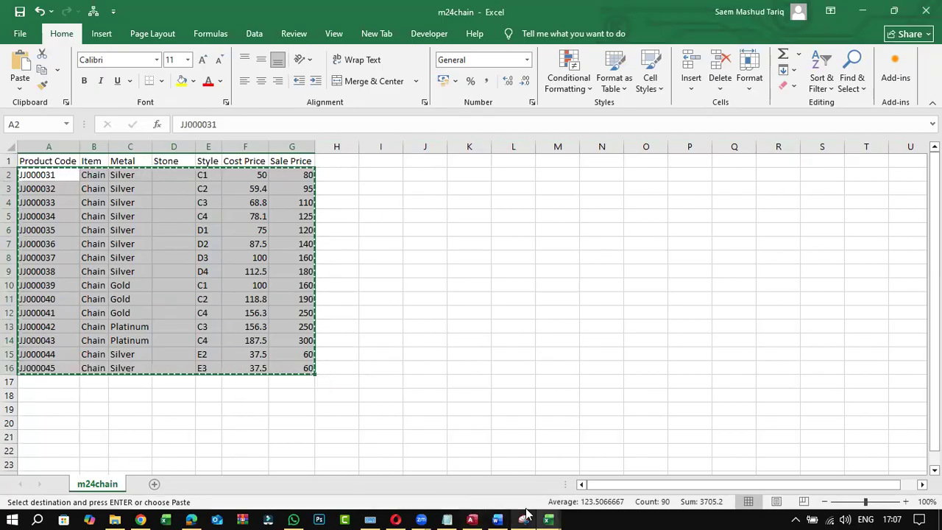
click(548, 519)
click(252, 454)
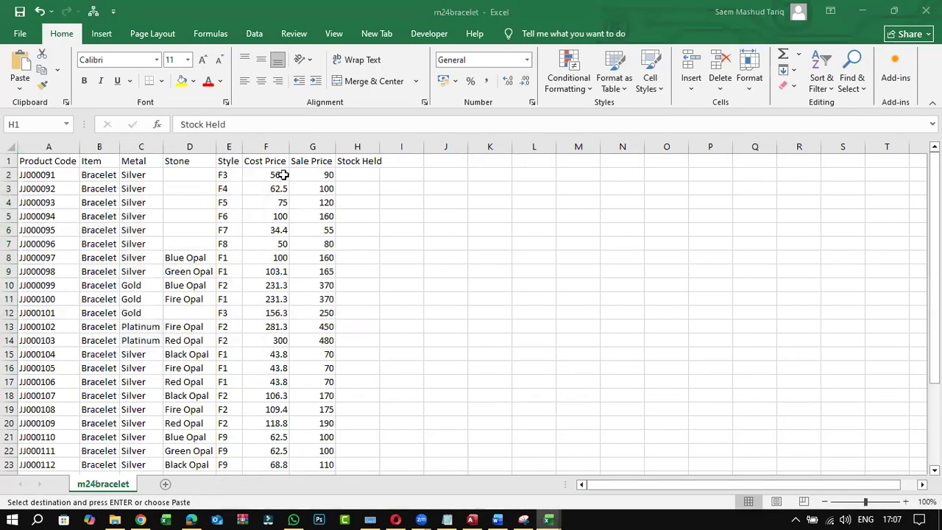
scroll(326, 373, down, 6)
click(28, 339)
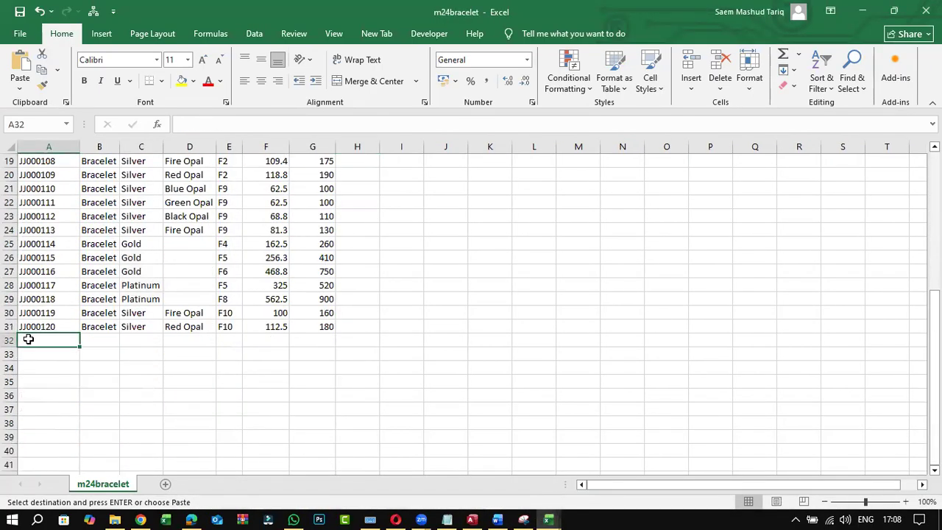
right_click(28, 339)
click(56, 92)
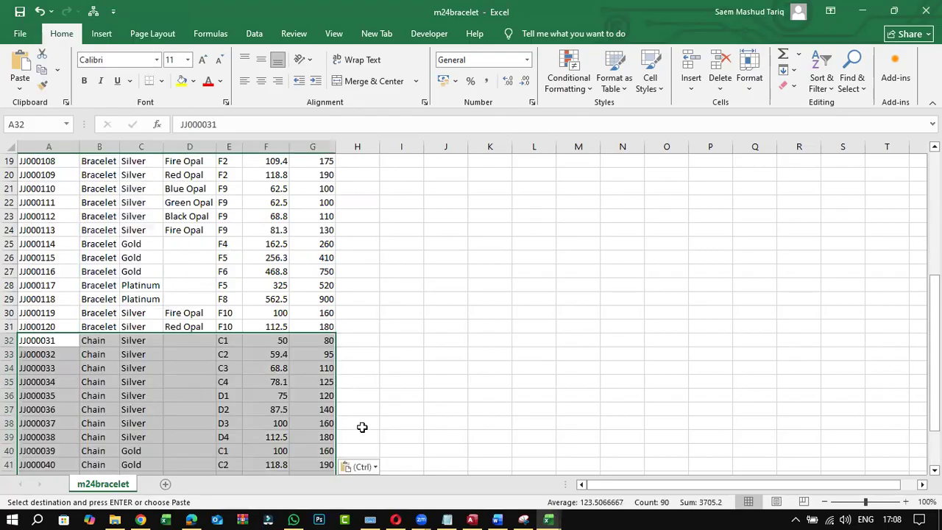
Return to the m24chain workbook and close it
mouse_move(548, 520)
click(360, 460)
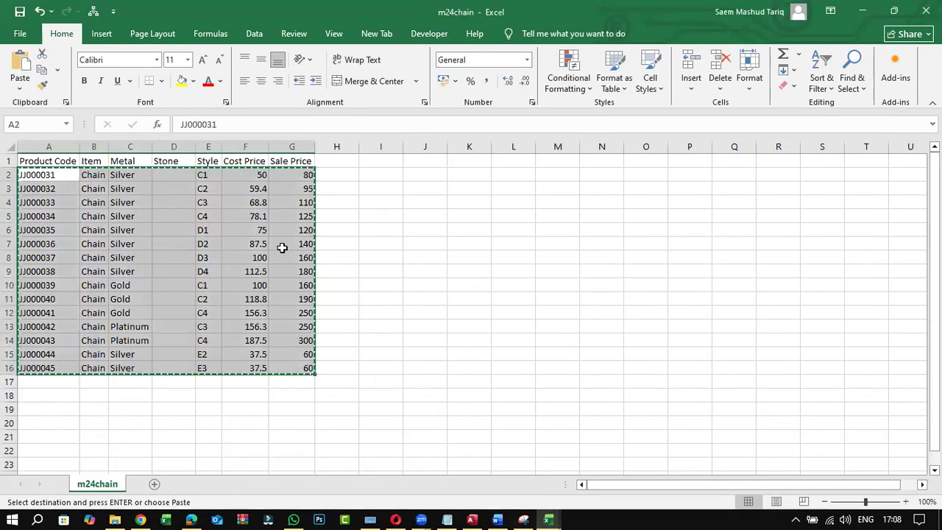
double_click(397, 204)
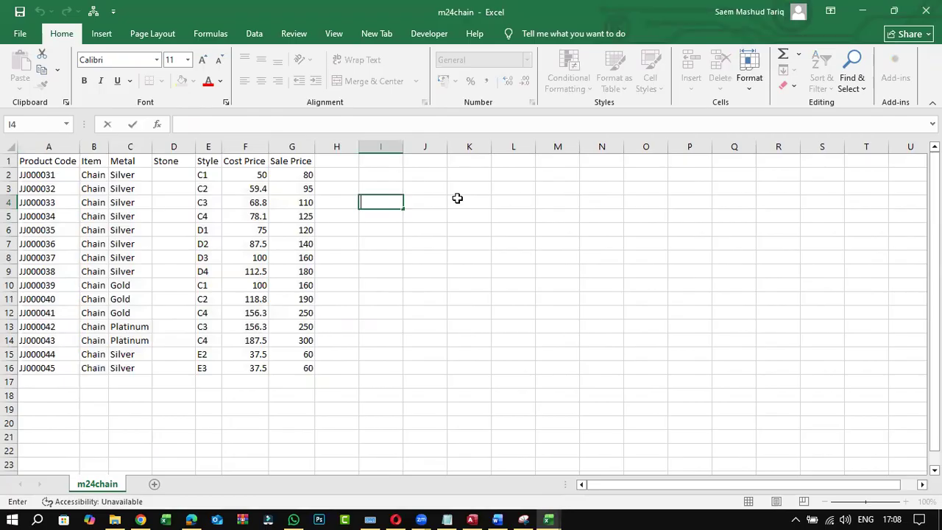
key(ctrl+w)
click(605, 357)
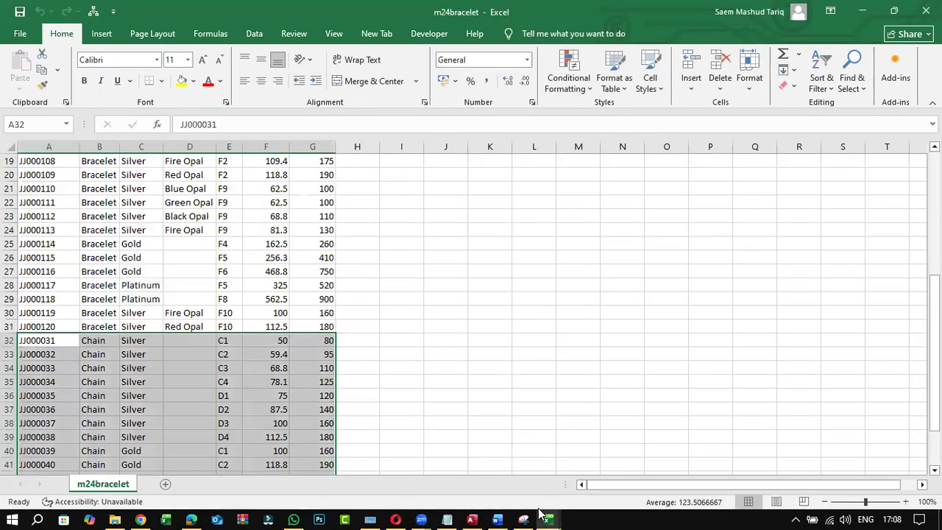
Bring up the m24earring workbook and compare its column order with the order required in task 1 of the question paper
mouse_move(548, 517)
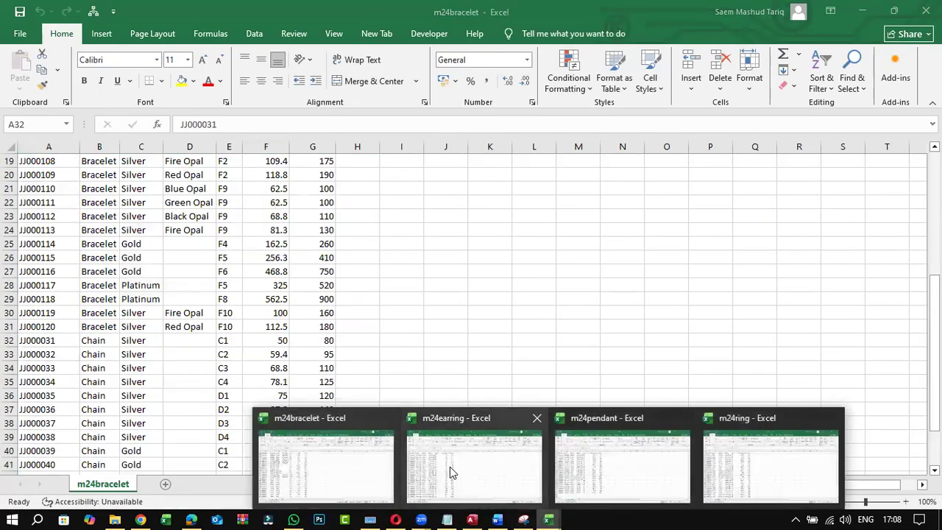
click(448, 465)
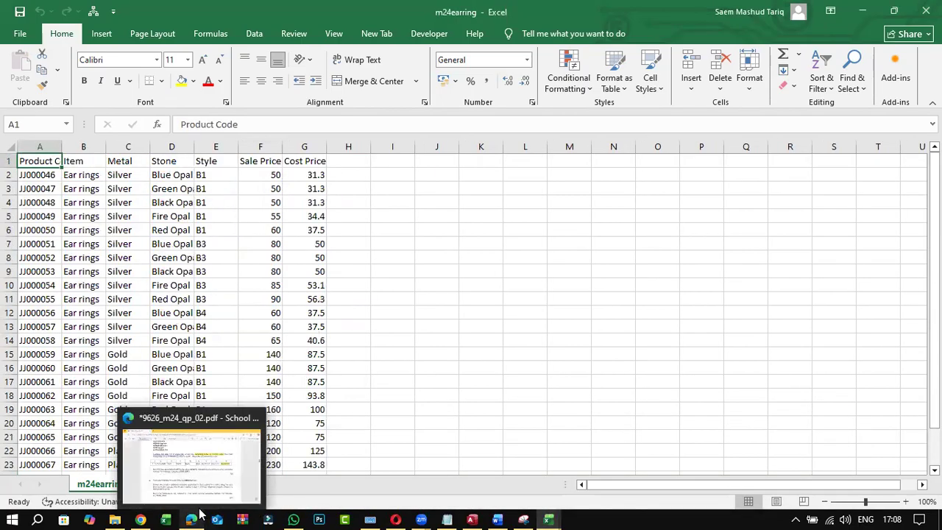
click(198, 513)
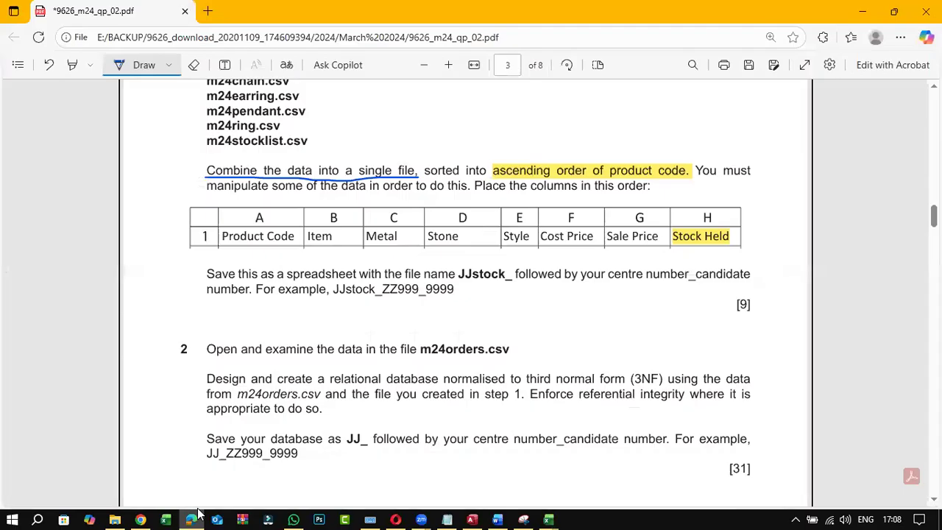
click(197, 513)
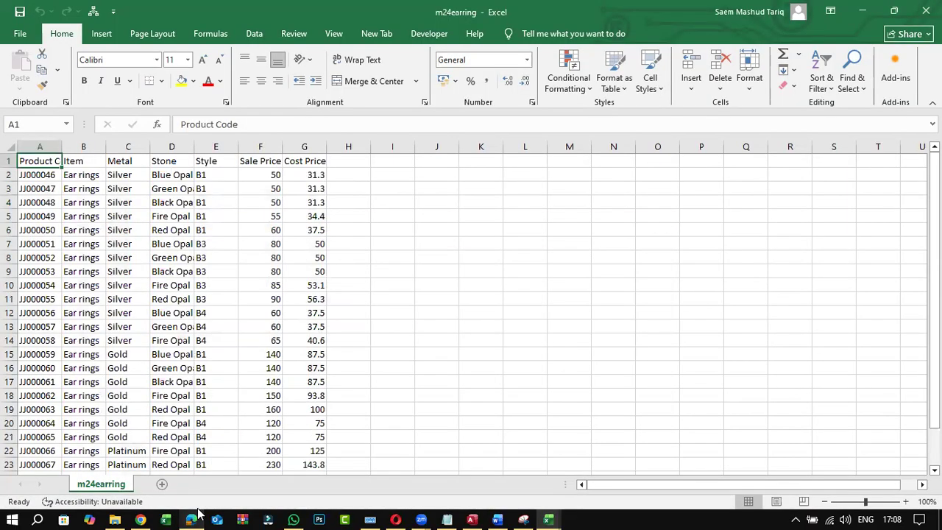
click(193, 519)
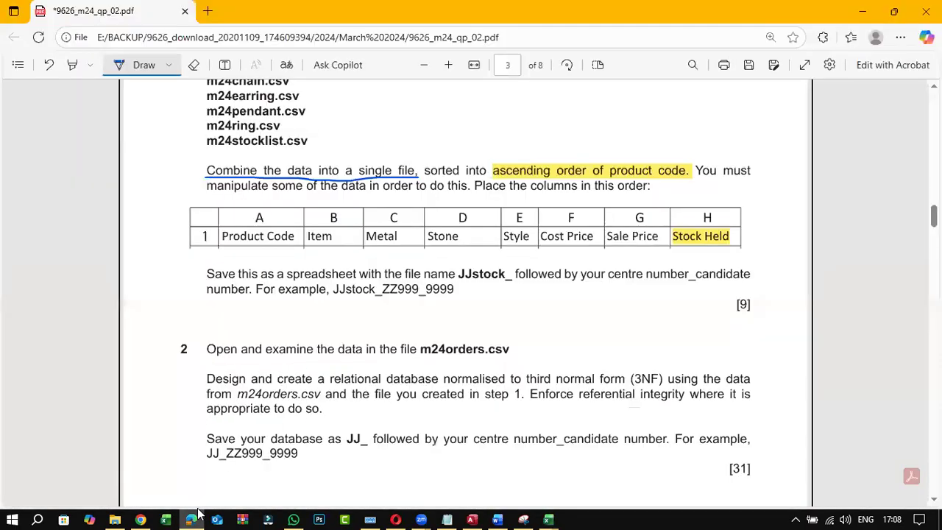
click(198, 513)
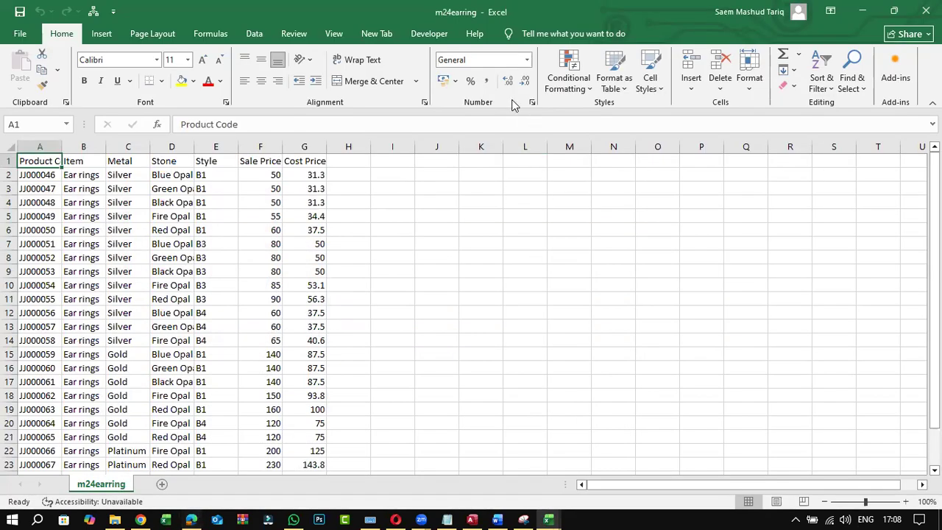
click(194, 513)
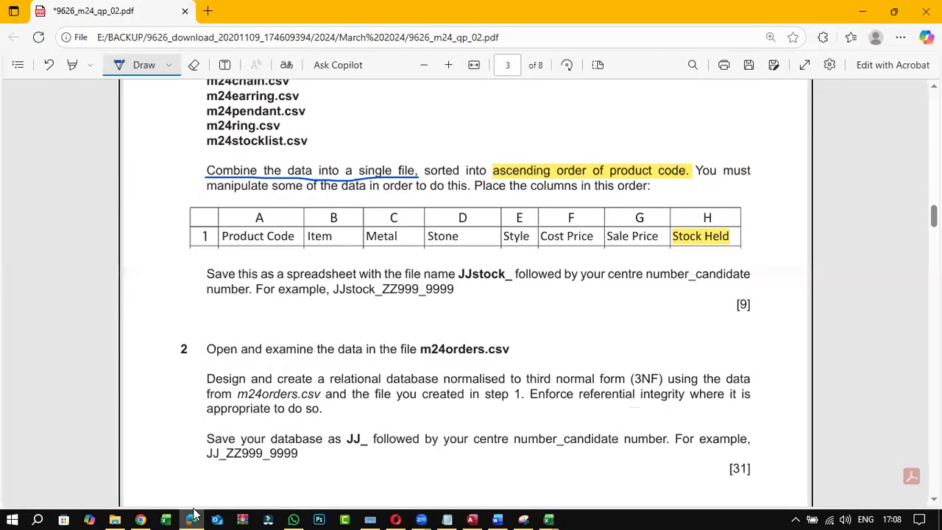
click(193, 513)
Insert a blank column before Sale Price in m24earring and copy the Cost Price column into it
click(269, 142)
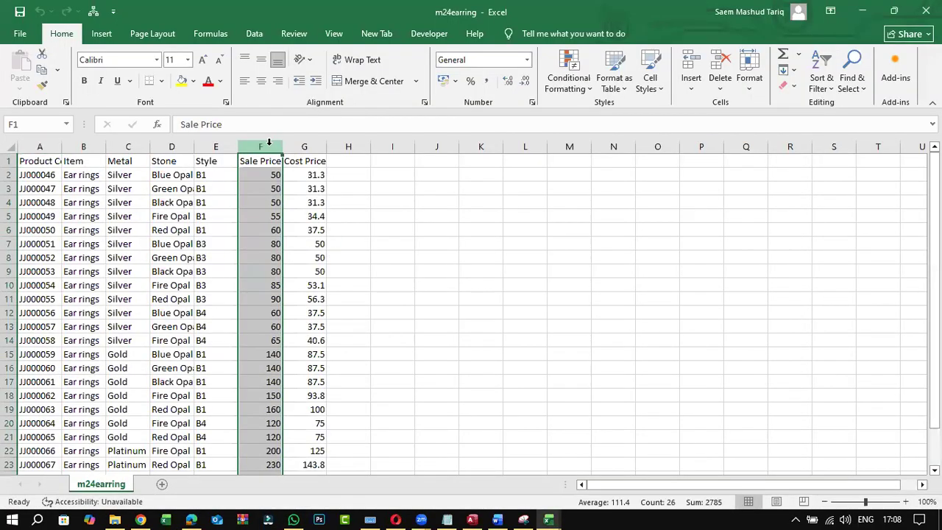
right_click(269, 149)
click(318, 261)
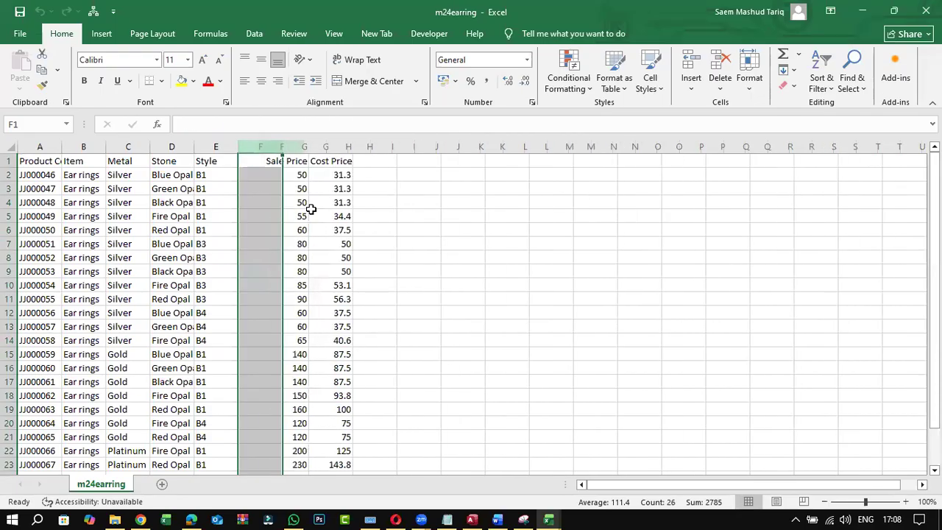
click(348, 144)
right_click(351, 147)
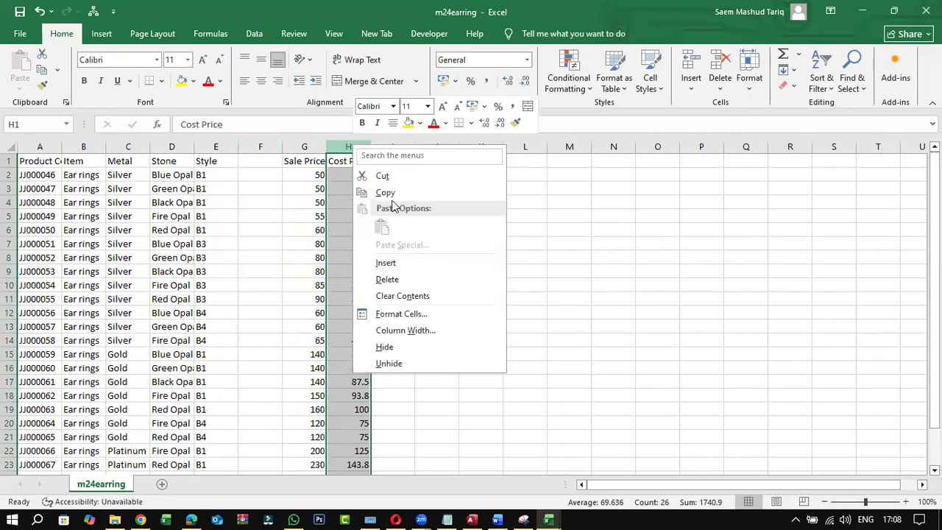
click(386, 192)
click(260, 147)
right_click(262, 148)
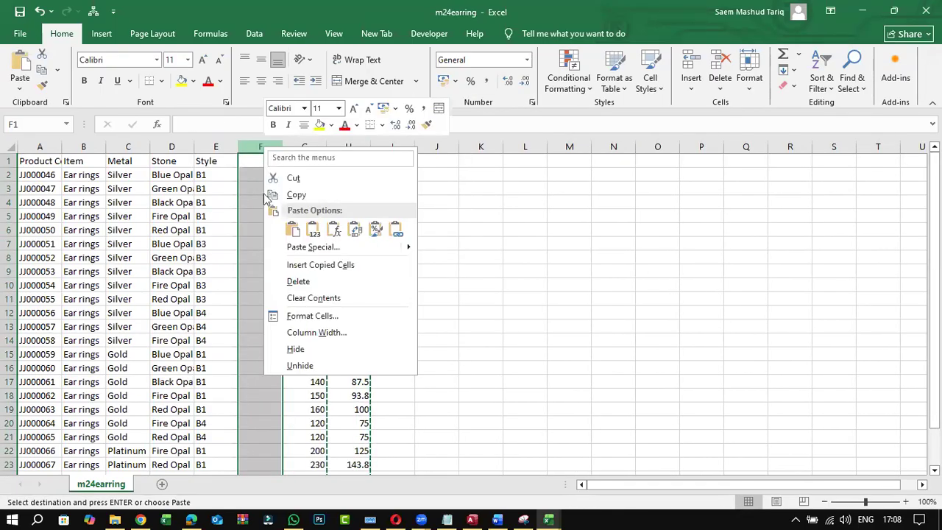
click(293, 230)
Delete the duplicate Cost Price column H from the m24earring sheet
click(346, 147)
right_click(347, 147)
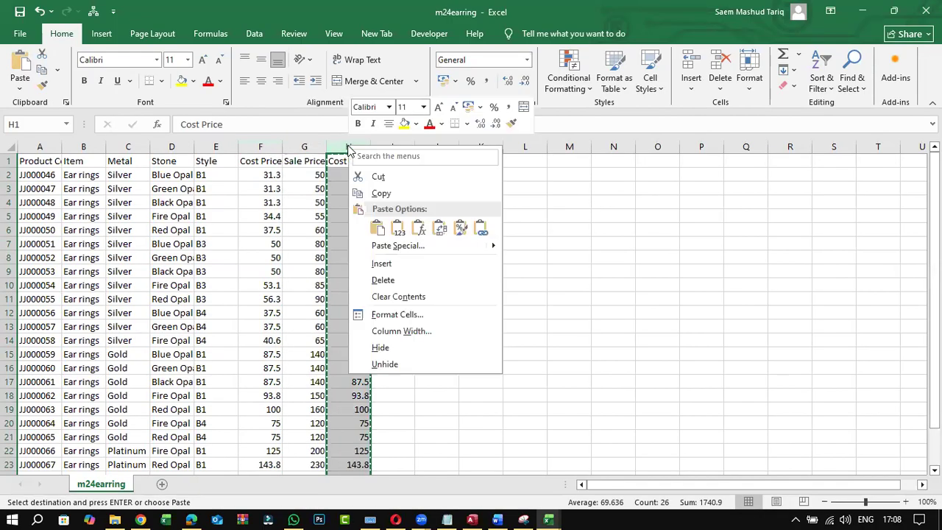
click(384, 279)
click(398, 261)
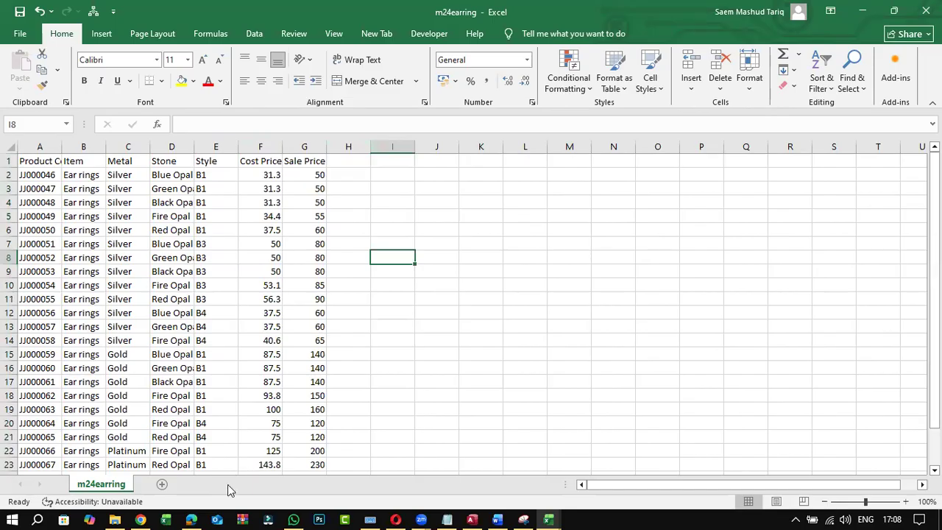
Copy the ear rings records A2:G26 from m24earring and paste them below the chain records in m24bracelet, starting at A47
drag(40, 177, 304, 422)
right_click(259, 351)
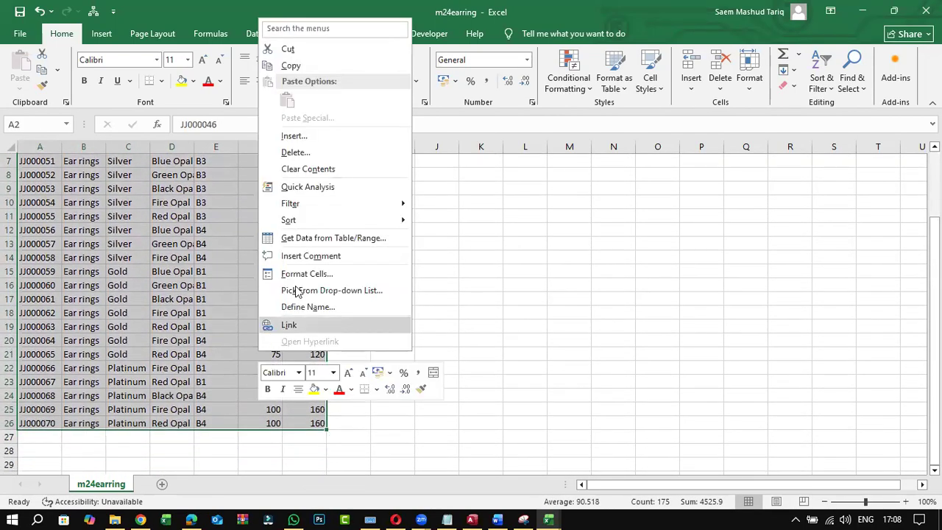
click(291, 65)
scroll(368, 316, up, 2)
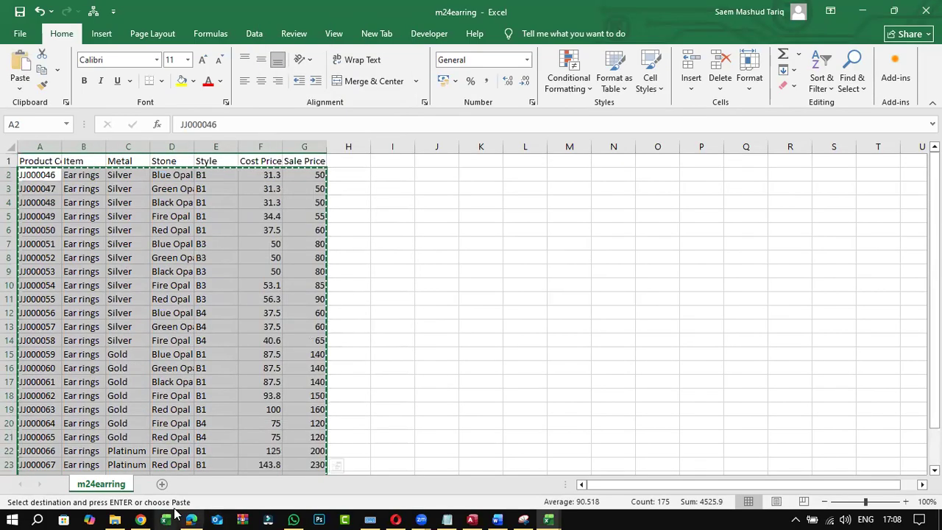
click(548, 518)
click(311, 446)
scroll(126, 393, down, 10)
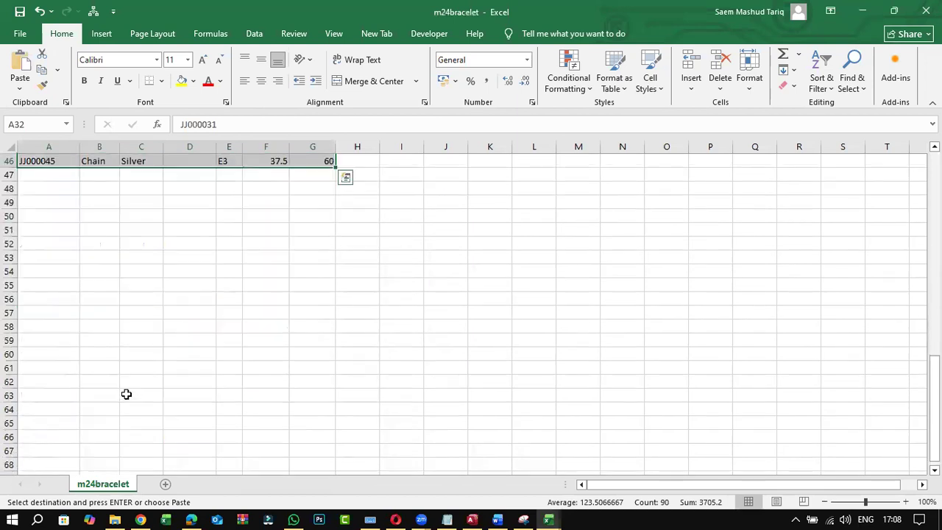
scroll(49, 290, up, 2)
right_click(44, 258)
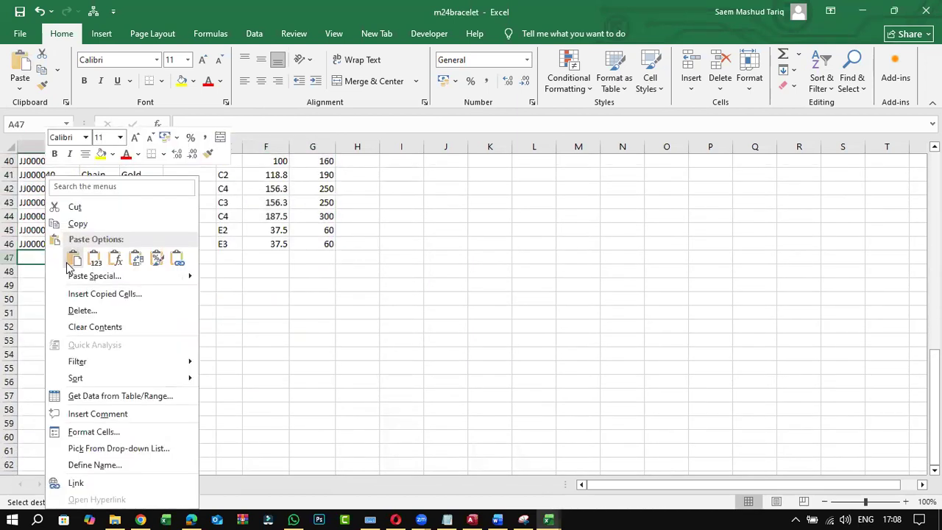
click(47, 259)
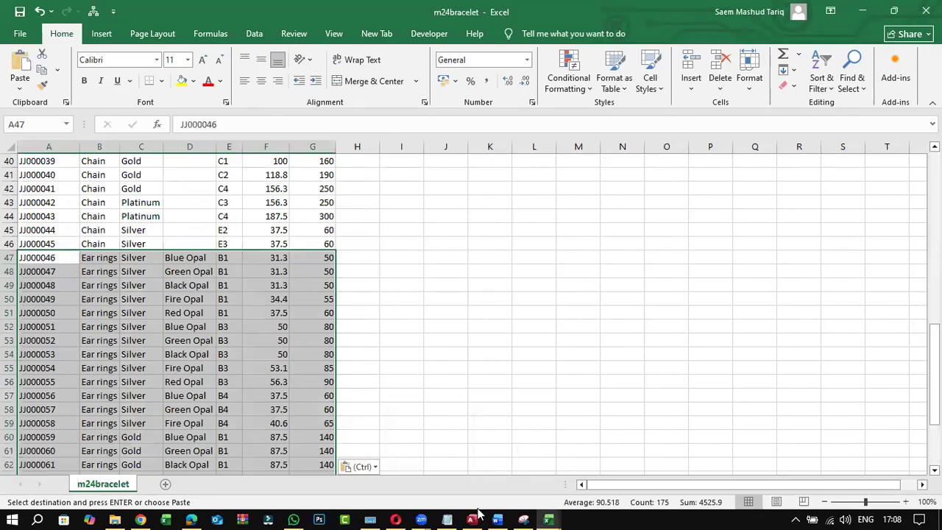
Return to the m24earring workbook and close it without keeping the copied data on the clipboard
click(547, 519)
click(447, 462)
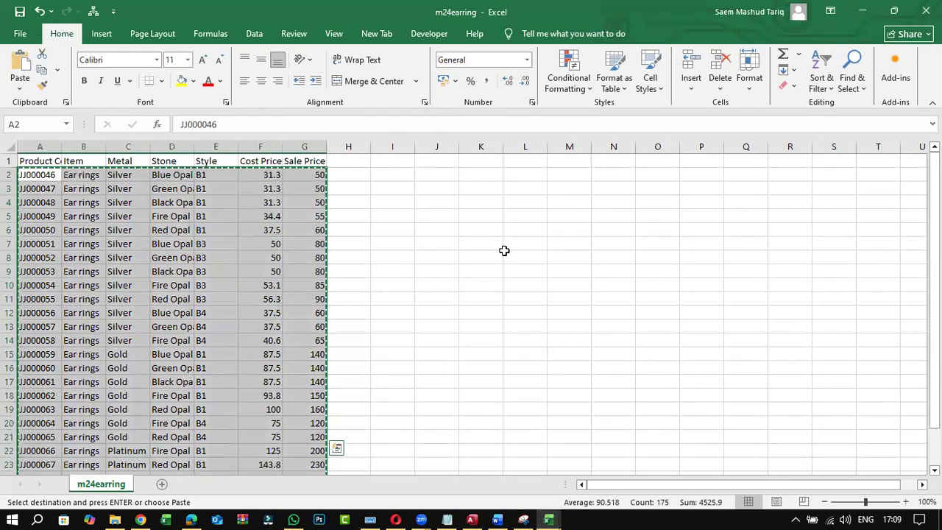
click(625, 198)
click(926, 11)
click(572, 350)
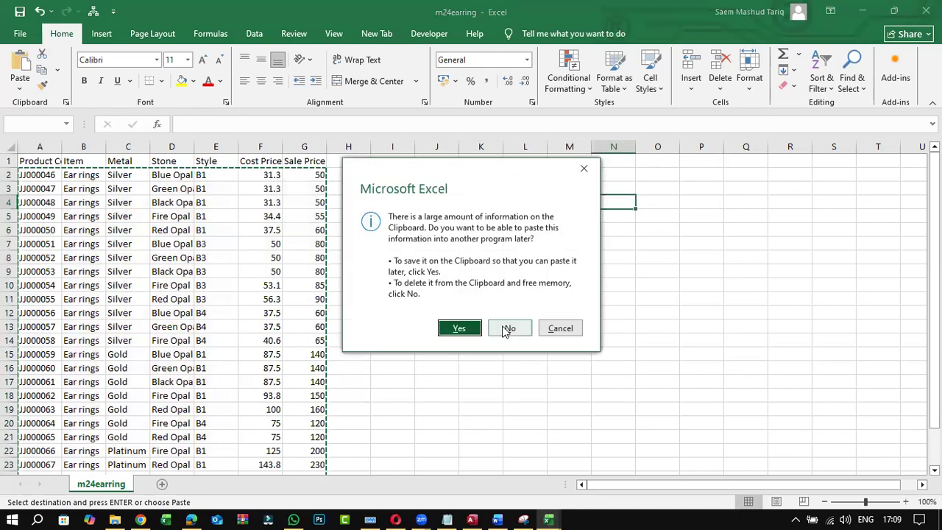
click(508, 328)
Bring up the m24pendant workbook and compare its column order with the order required in task 1 of the question paper
click(549, 518)
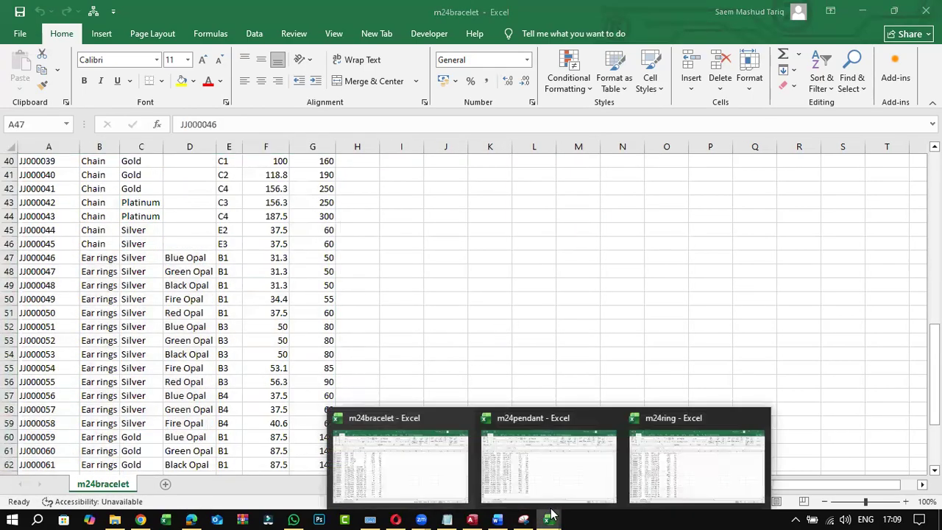
click(535, 480)
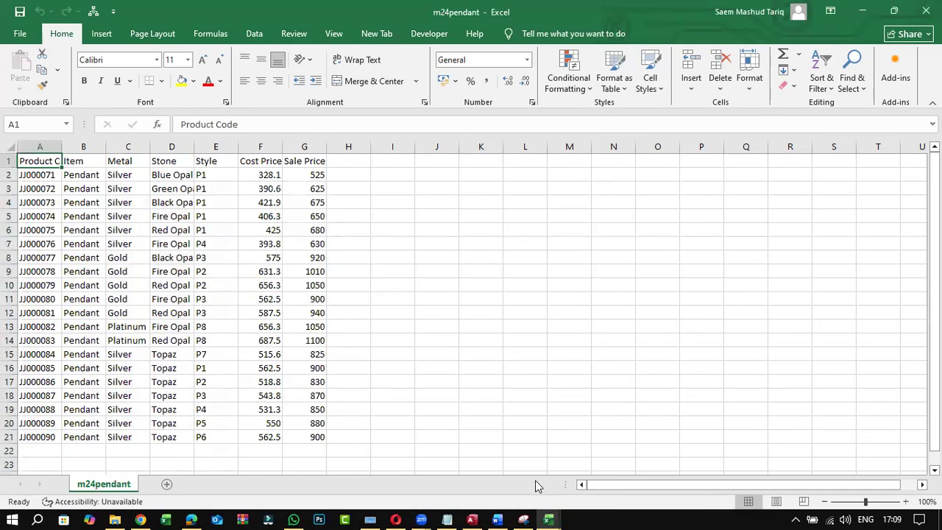
click(546, 517)
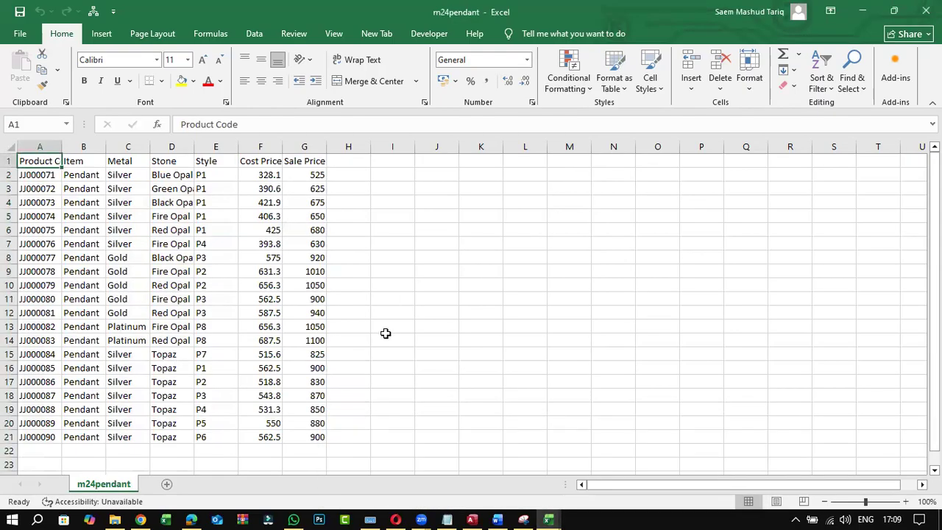
click(191, 518)
click(190, 513)
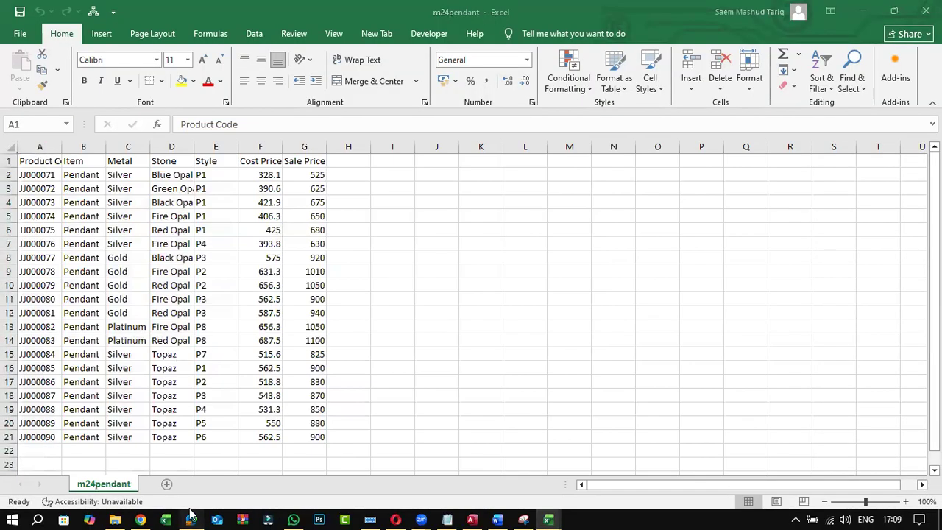
click(191, 519)
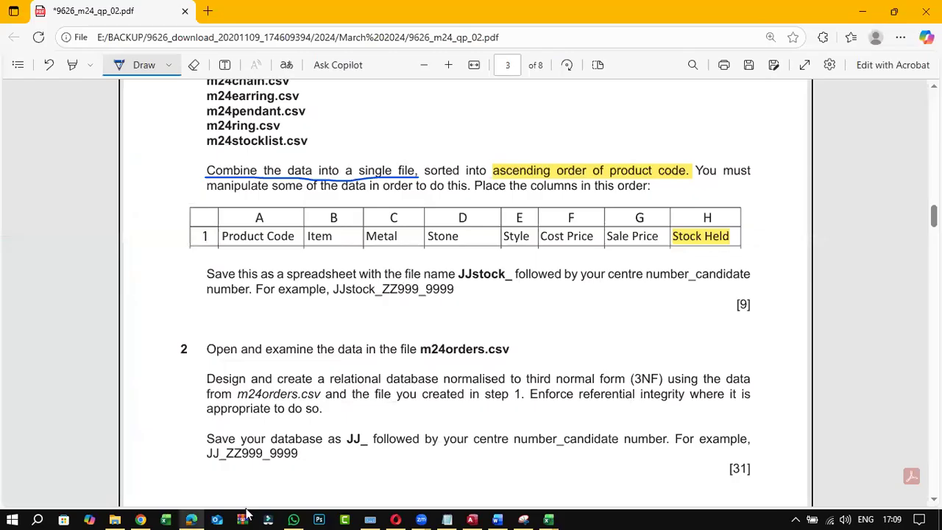
mouse_move(197, 513)
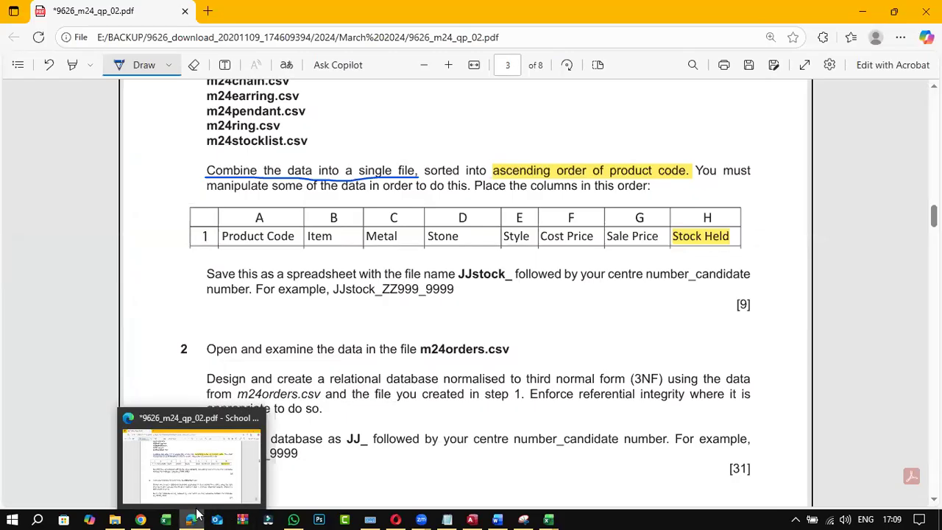
click(198, 513)
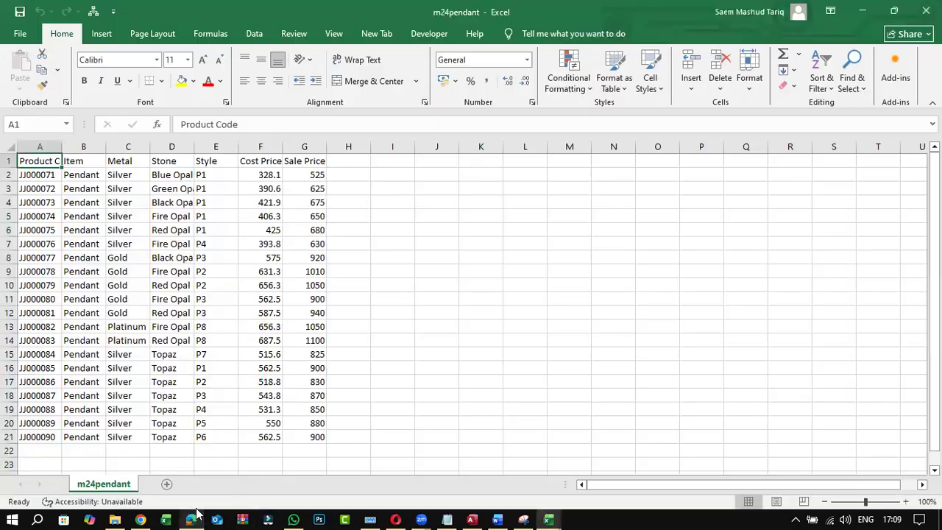
Copy the pendant records A2:G21 from m24pendant and paste them below the ear rings records in m24bracelet, starting at A72
drag(48, 175, 318, 434)
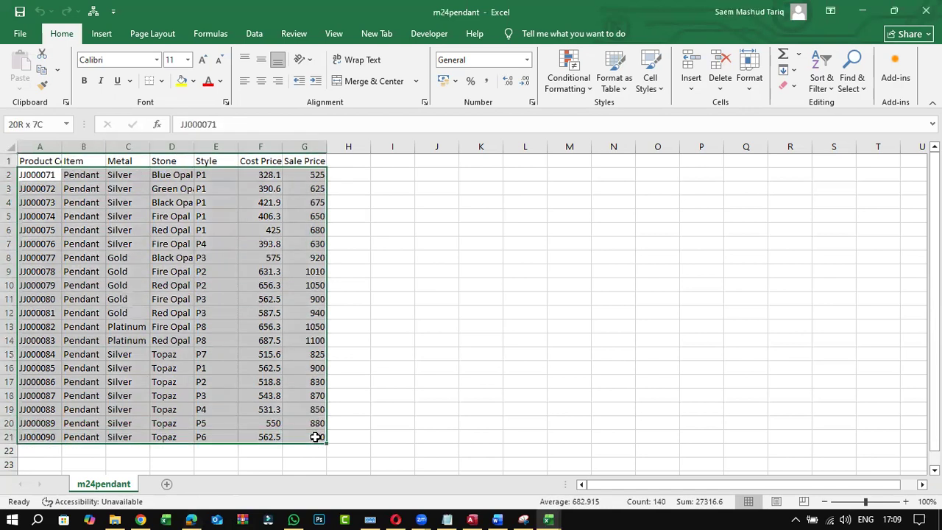
right_click(324, 444)
click(349, 153)
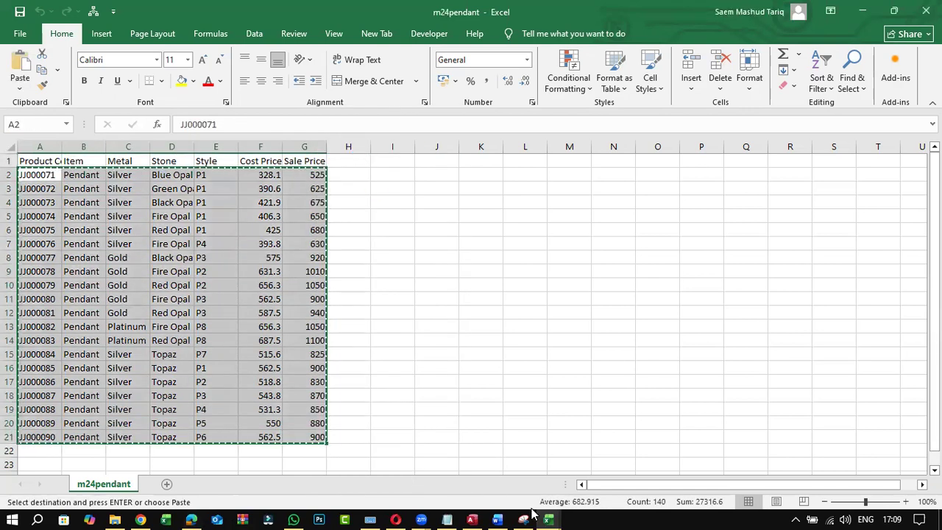
mouse_move(548, 519)
click(348, 471)
scroll(107, 351, down, 8)
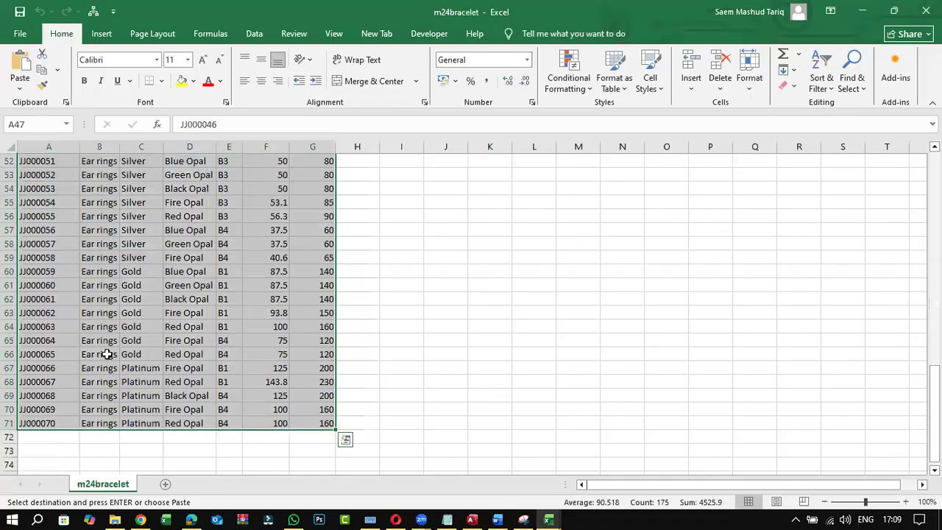
right_click(41, 277)
click(61, 200)
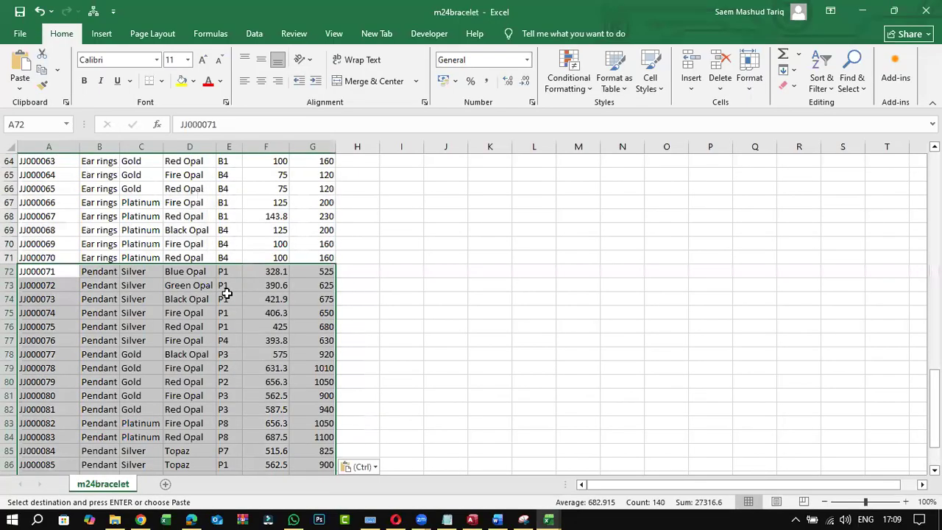
Return to the m24pendant workbook and close it
click(193, 518)
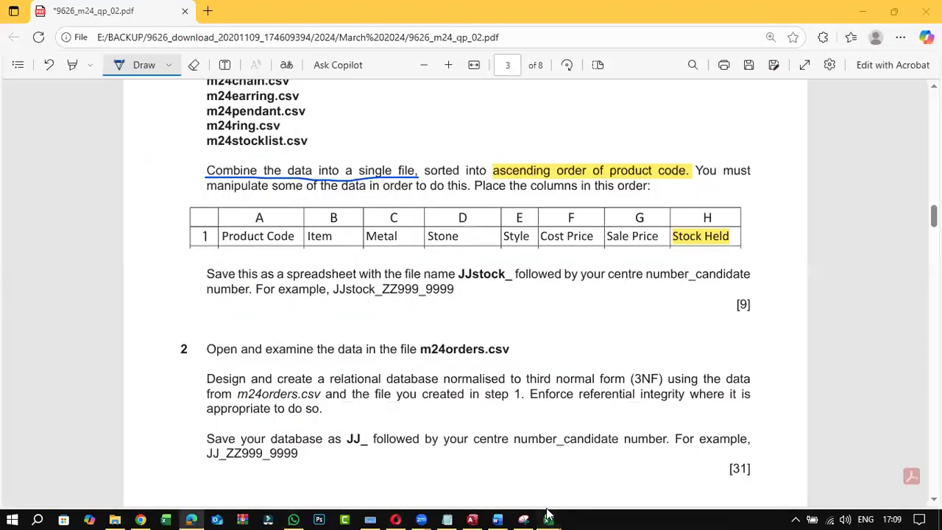
mouse_move(549, 519)
click(545, 465)
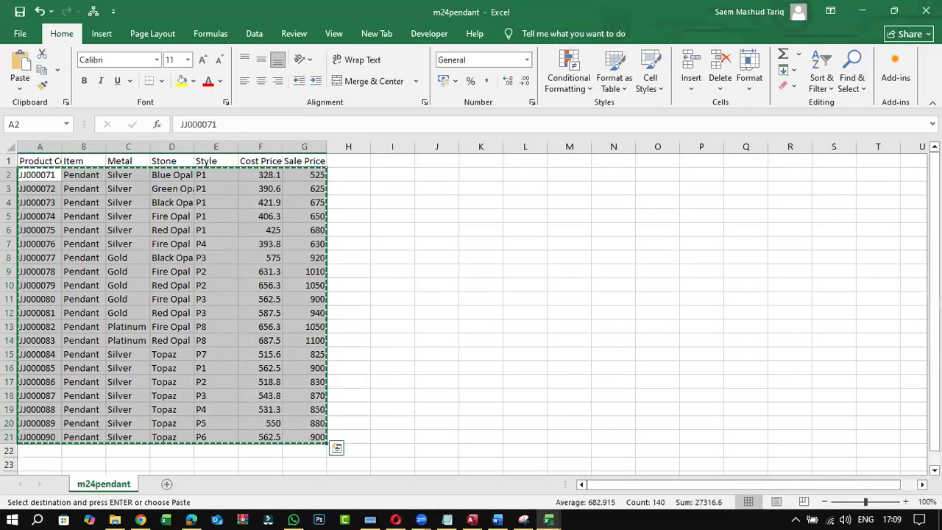
key(alt+F4)
key(Return)
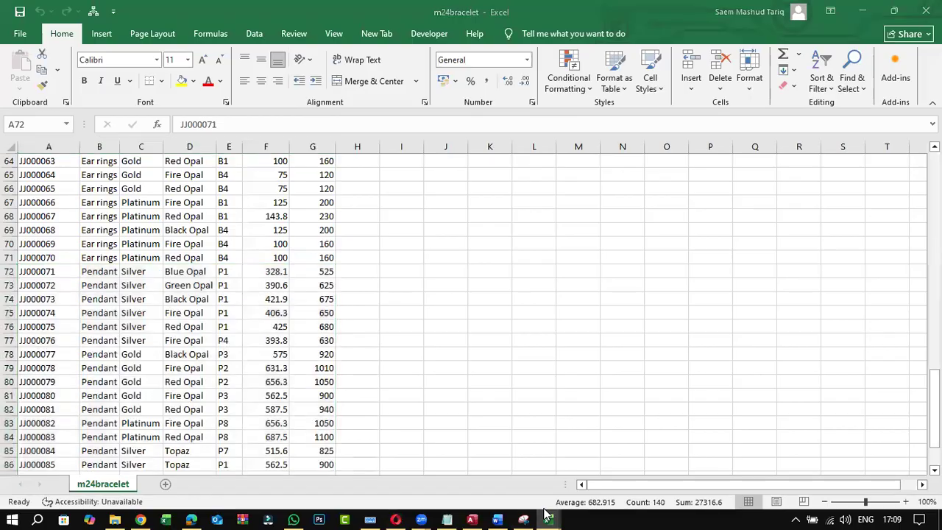
Bring up the m24ring workbook and check its column order against the one required in task 1 of the question paper
mouse_move(549, 519)
click(589, 471)
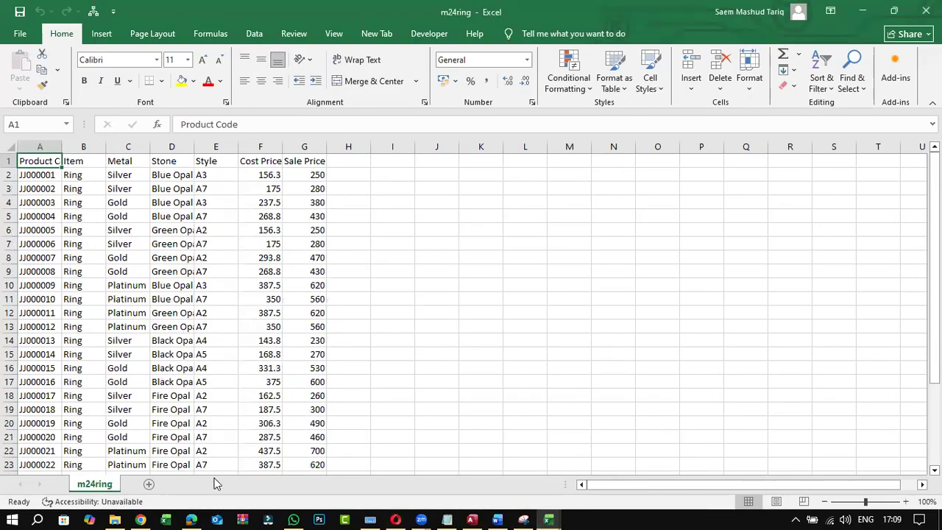
click(193, 515)
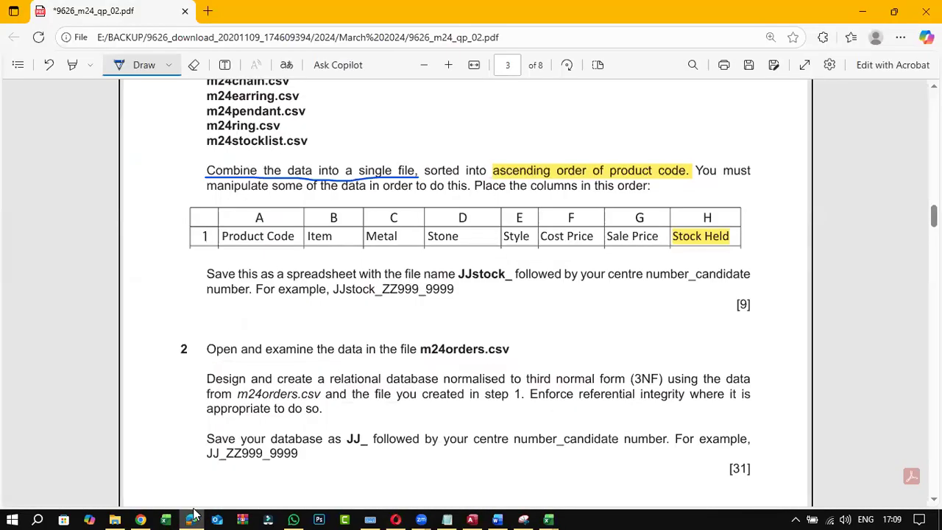
click(193, 515)
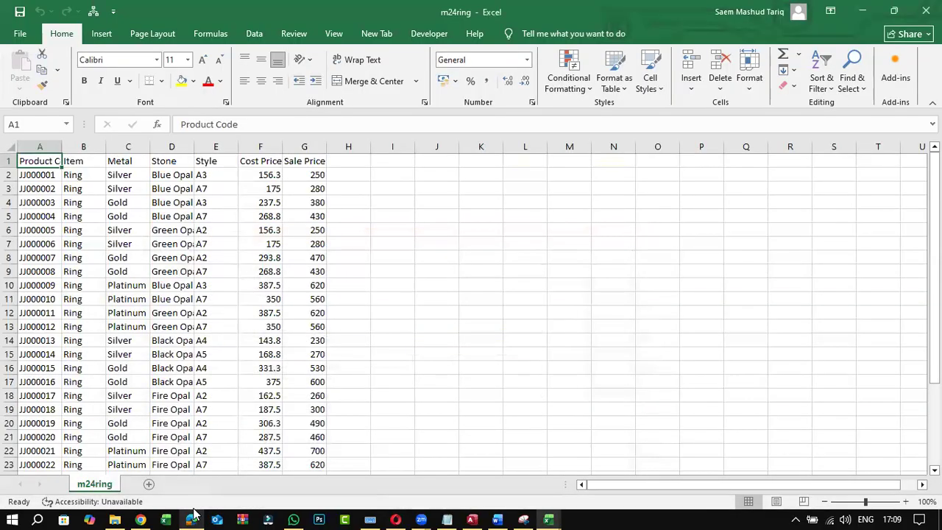
click(192, 515)
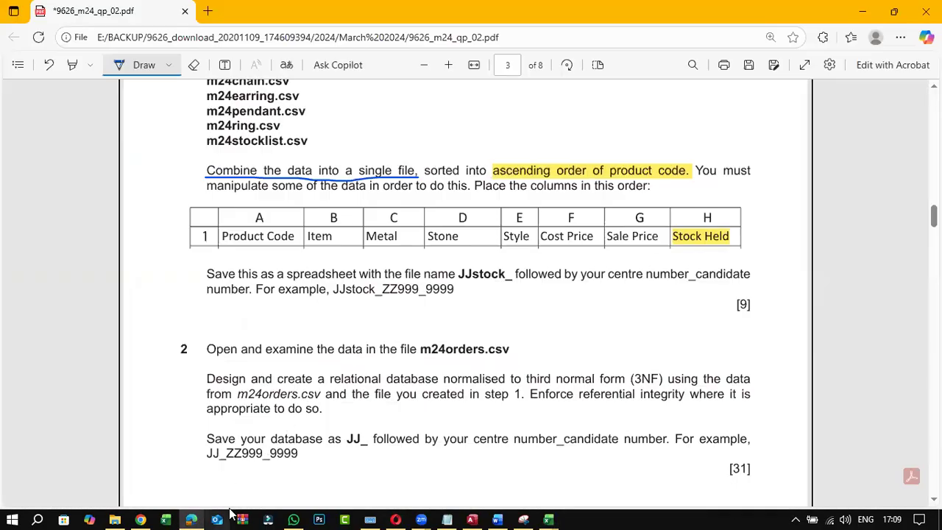
click(192, 515)
Copy all ring records without the header from m24ring and paste them below the pendant records in m24bracelet, starting at A92
drag(58, 179, 311, 449)
right_click(311, 448)
click(323, 126)
scroll(536, 467, up, 3)
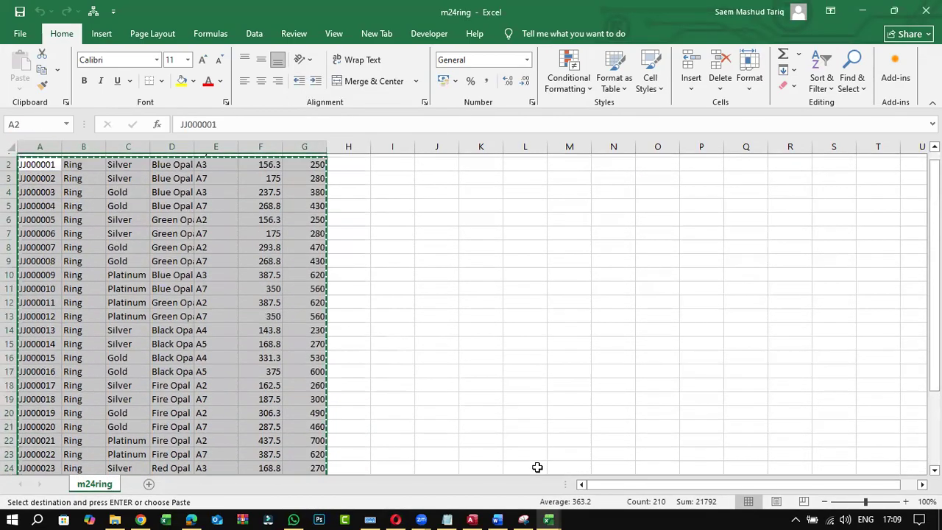
mouse_move(548, 520)
click(431, 477)
scroll(96, 349, down, 9)
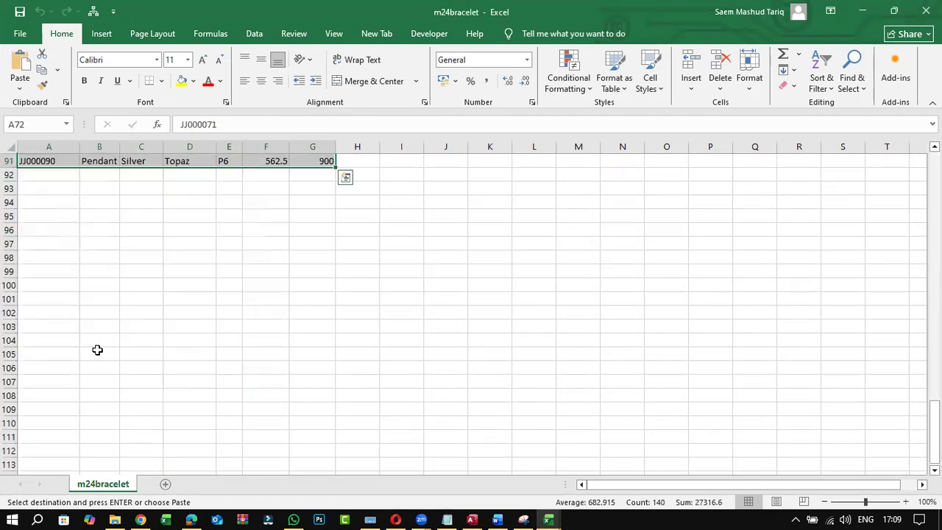
scroll(107, 294, up, 1)
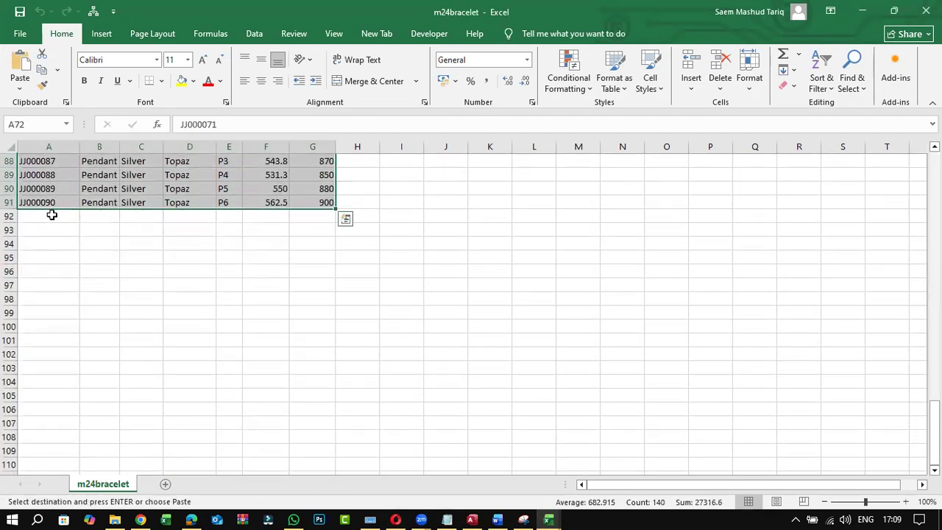
right_click(51, 214)
click(82, 258)
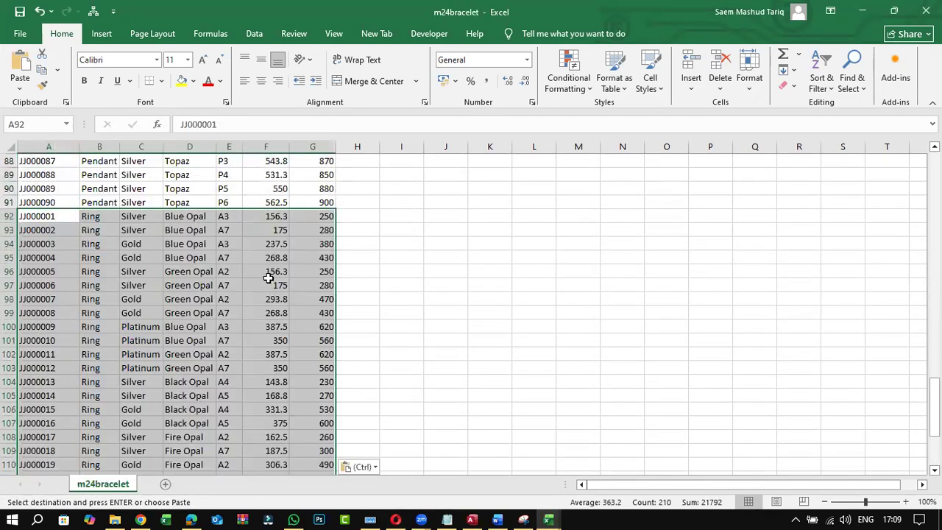
Switch to the question paper and mark the file name JJstock_ and the phrase "ascending order of product code" with pen lines
click(191, 519)
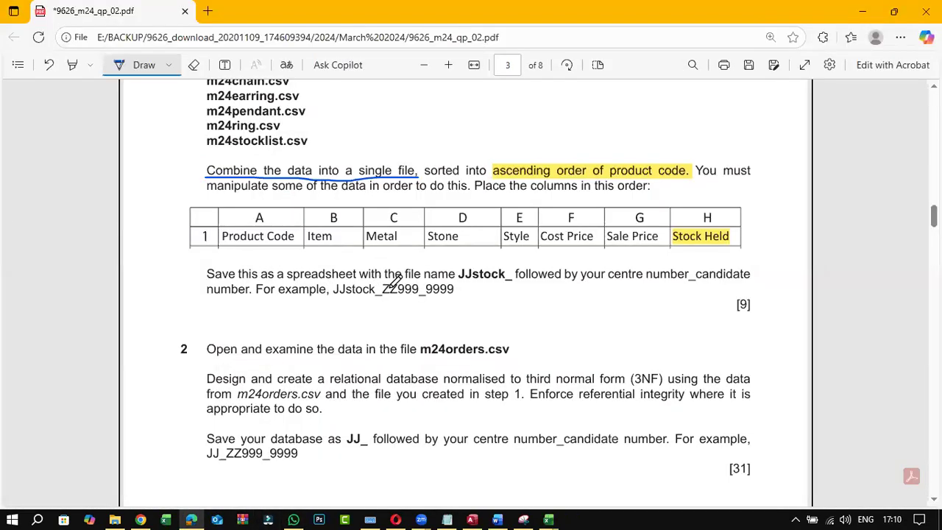
drag(461, 282, 521, 282)
drag(496, 161, 675, 159)
Return to m24bracelet, sort the combined records by Product Code in ascending order, and add filters to the header row
click(547, 518)
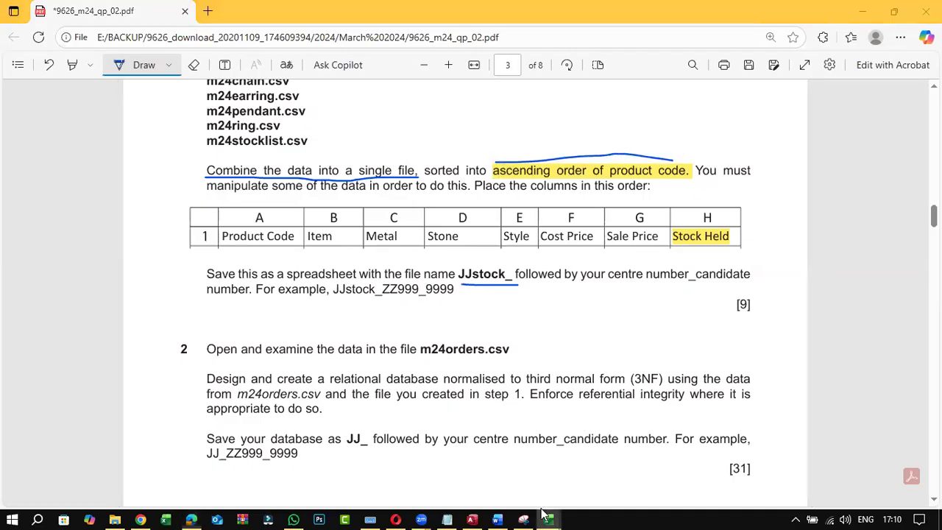
click(466, 463)
scroll(171, 281, up, 20)
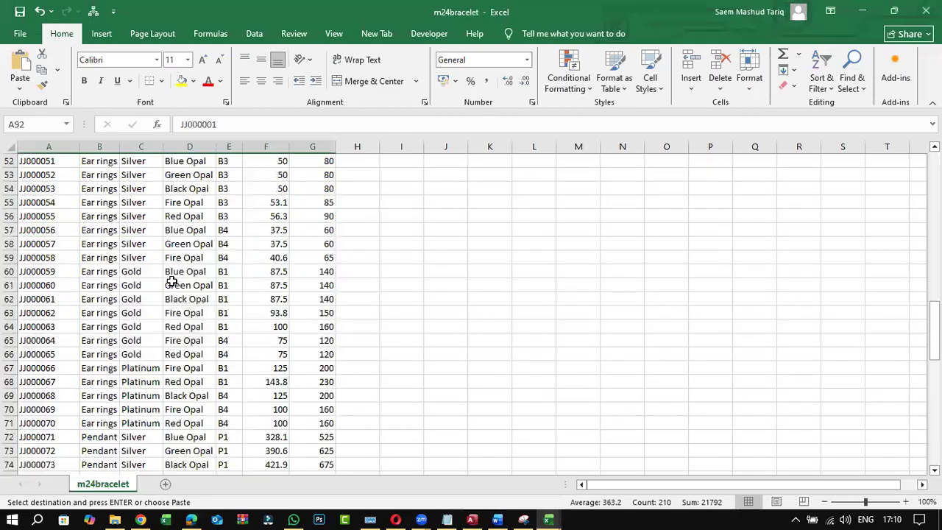
click(44, 196)
click(58, 157)
click(11, 160)
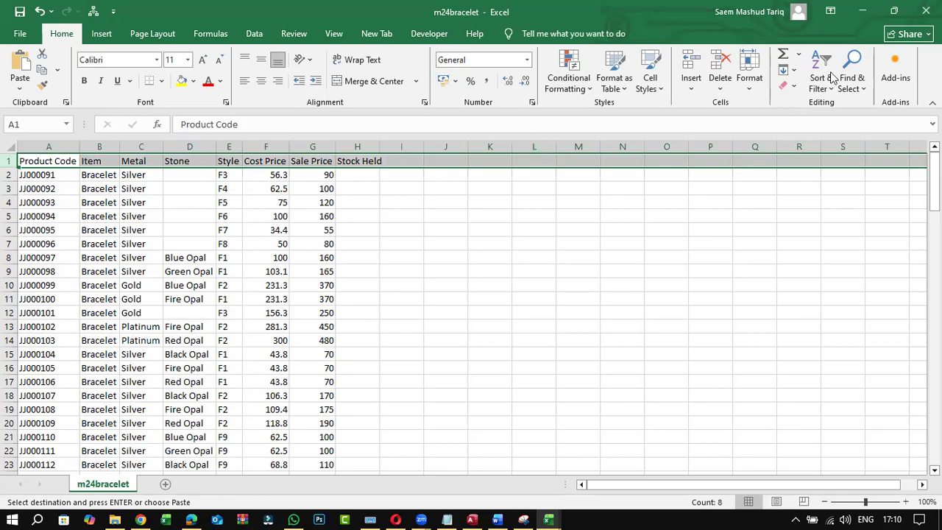
click(829, 100)
click(521, 276)
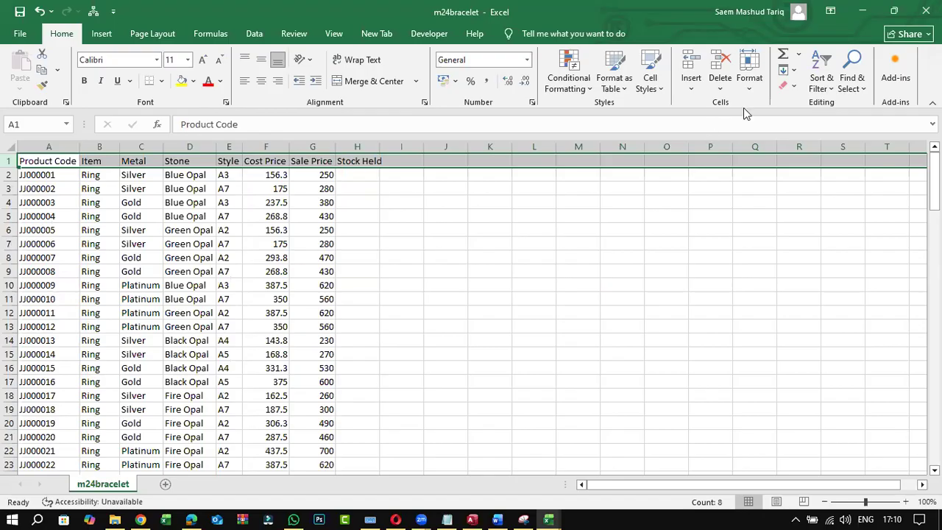
click(821, 88)
click(845, 155)
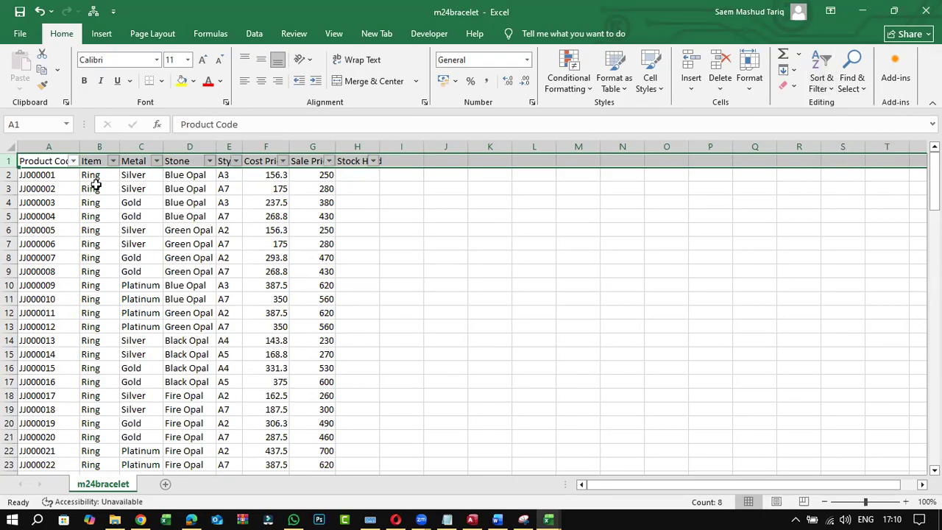
Undo the header filters and the product code sort in the combined records
click(41, 11)
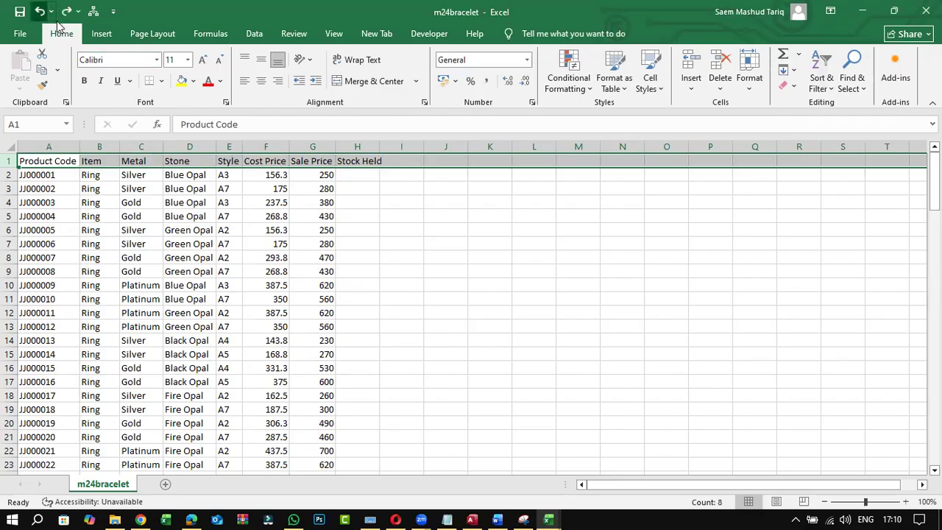
click(41, 11)
click(41, 189)
Add filters to the header row and sort the Product Code column from A to Z
click(9, 160)
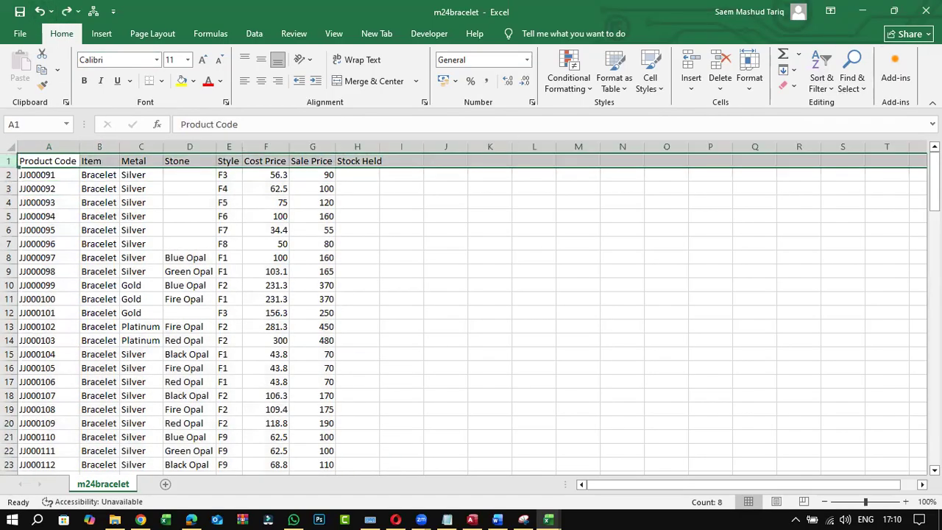
click(822, 92)
click(845, 154)
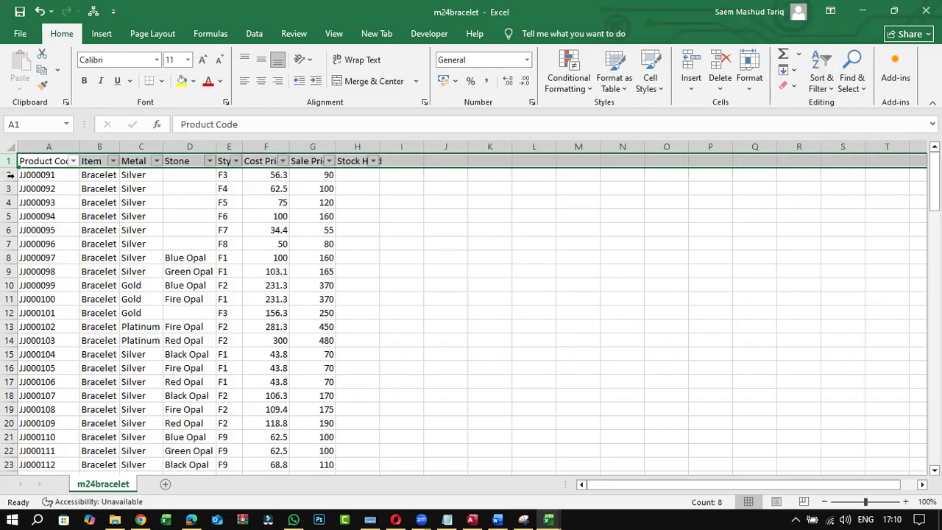
click(73, 161)
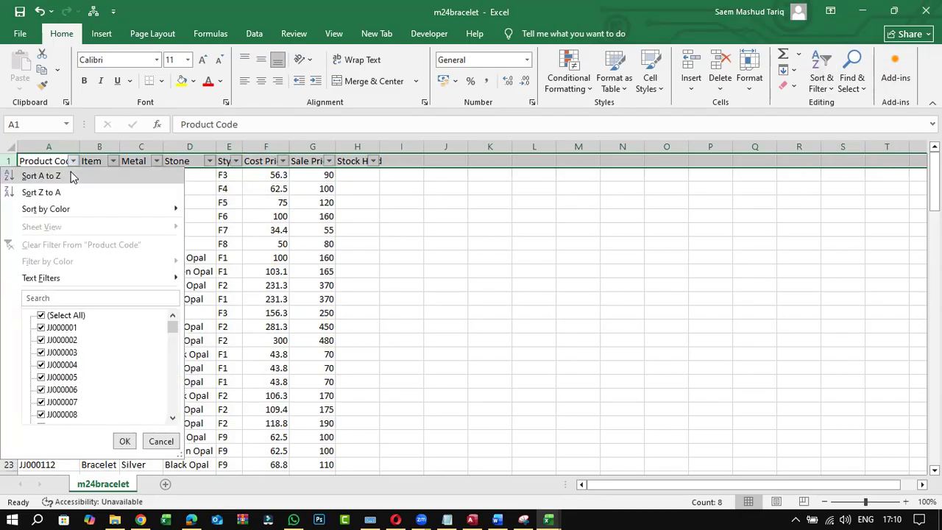
click(72, 177)
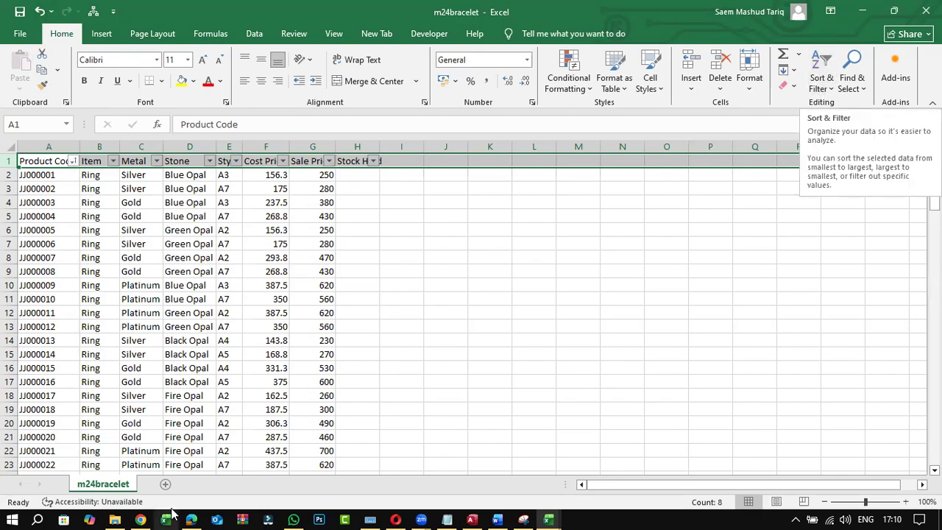
Switch to File Explorer, copy the path of the SF folder, and return to the m24bracelet workbook
click(114, 519)
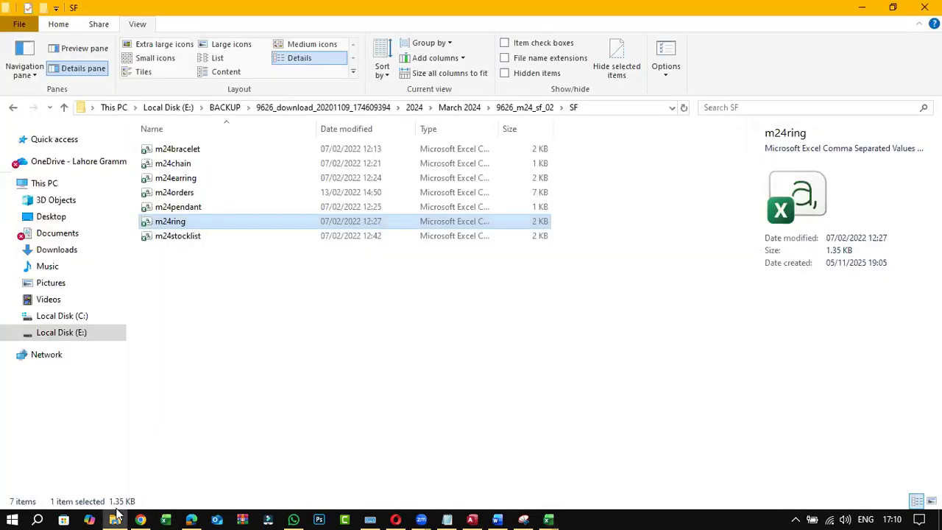
click(606, 109)
right_click(606, 109)
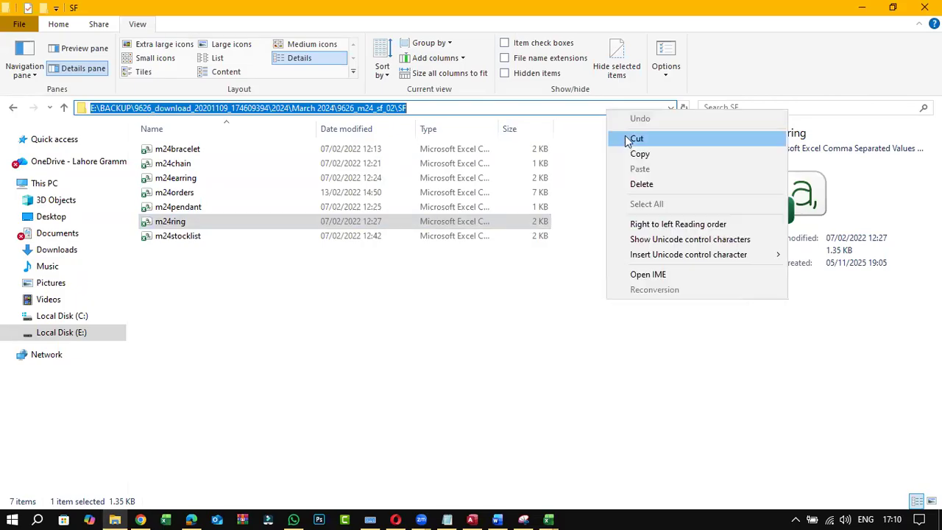
click(548, 520)
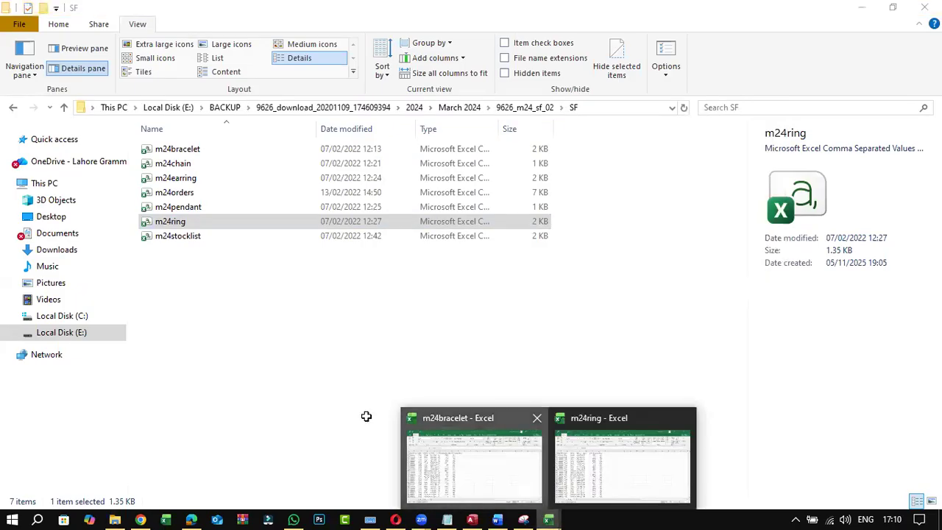
click(460, 441)
Start saving m24bracelet under a new name and paste the copied SF folder path as the save location
click(20, 34)
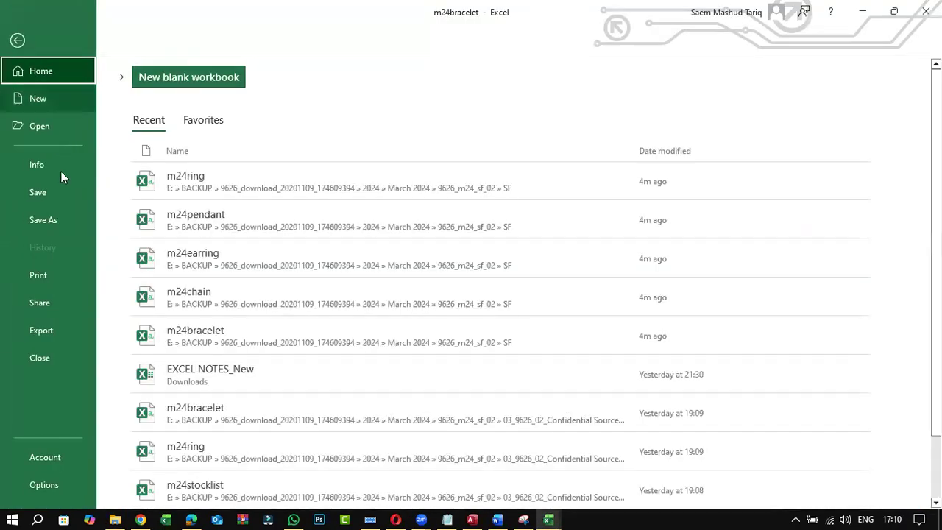
click(52, 217)
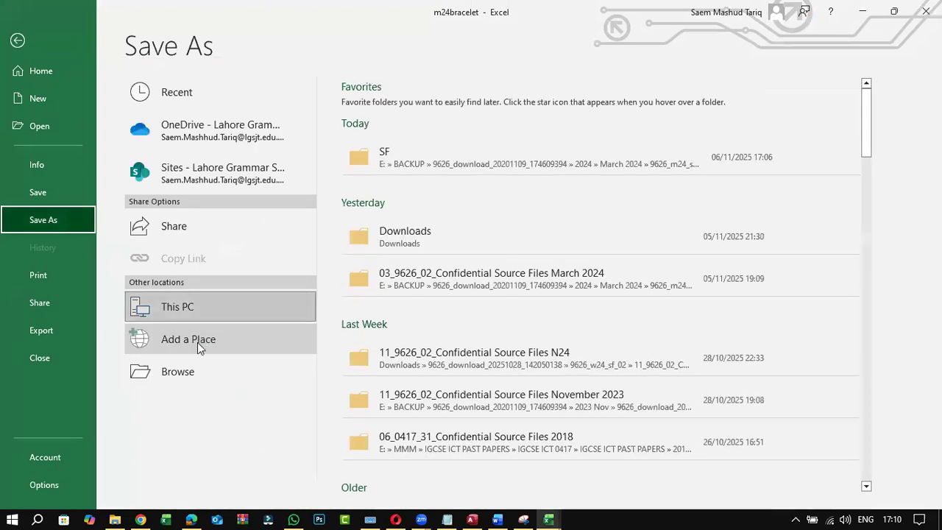
click(200, 371)
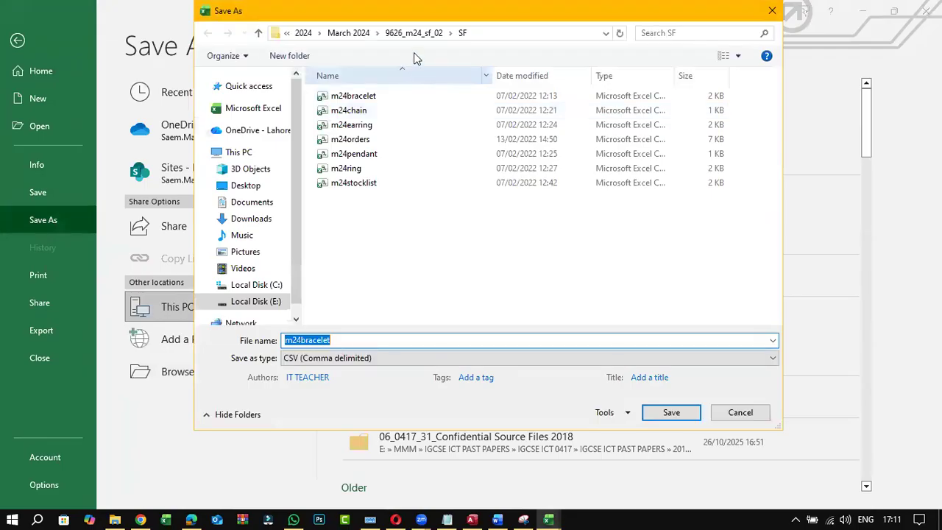
click(495, 34)
right_click(496, 36)
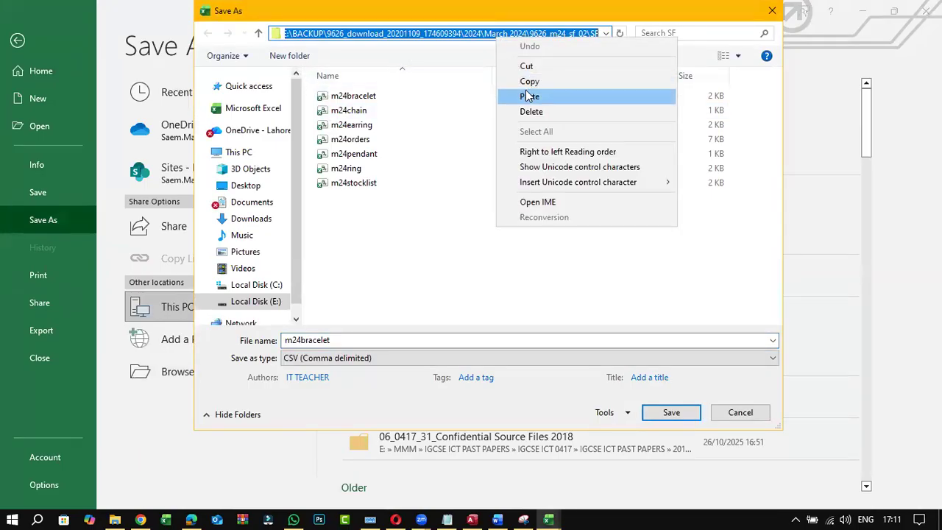
click(526, 97)
click(619, 34)
Switch to the question paper, turn off the pen, and copy the text "JJstock_ followed" from task 1
click(191, 520)
click(147, 65)
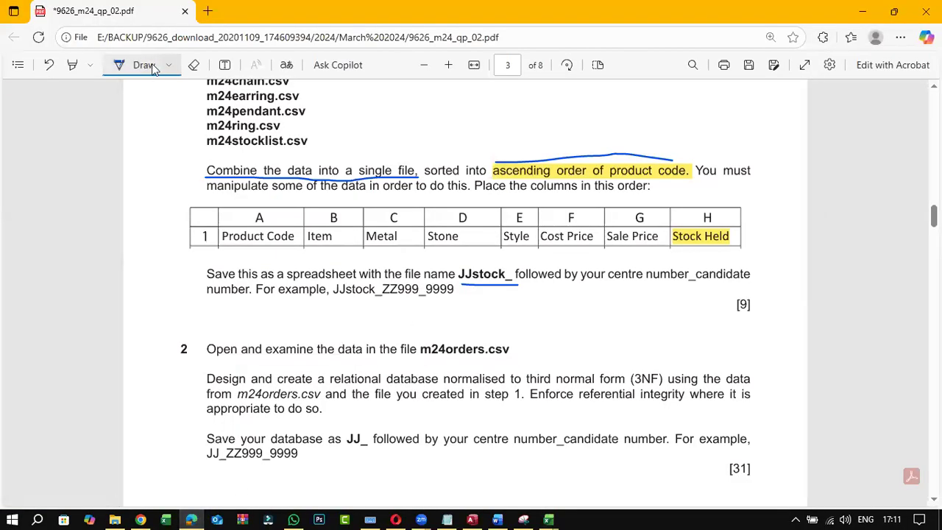
drag(459, 274, 565, 275)
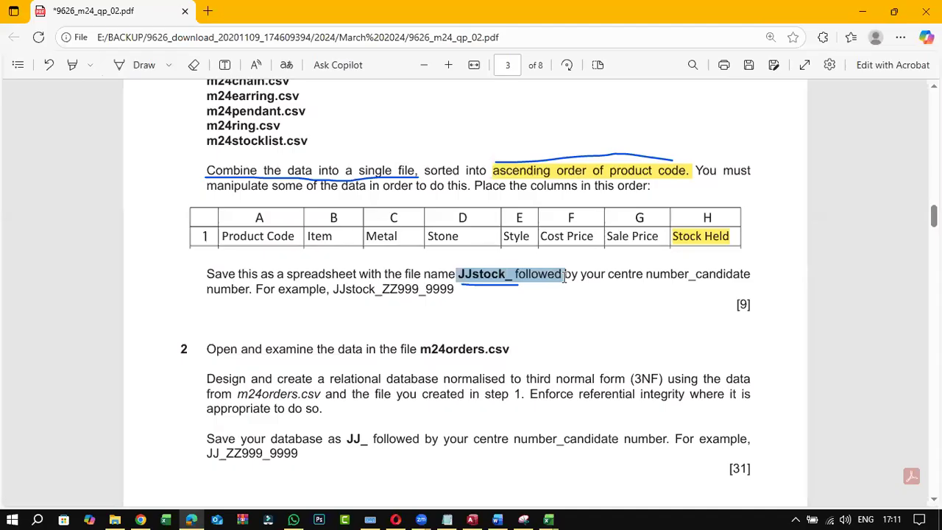
right_click(565, 275)
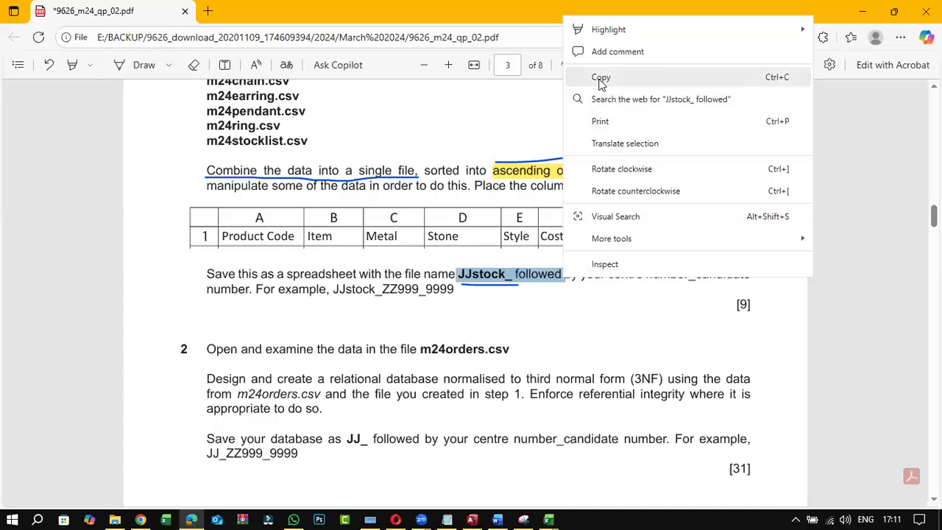
click(599, 76)
Return to Excel, save the combined records as the CSV file "JJstock_ followed", and close the open workbooks
mouse_move(548, 520)
click(528, 497)
double_click(339, 339)
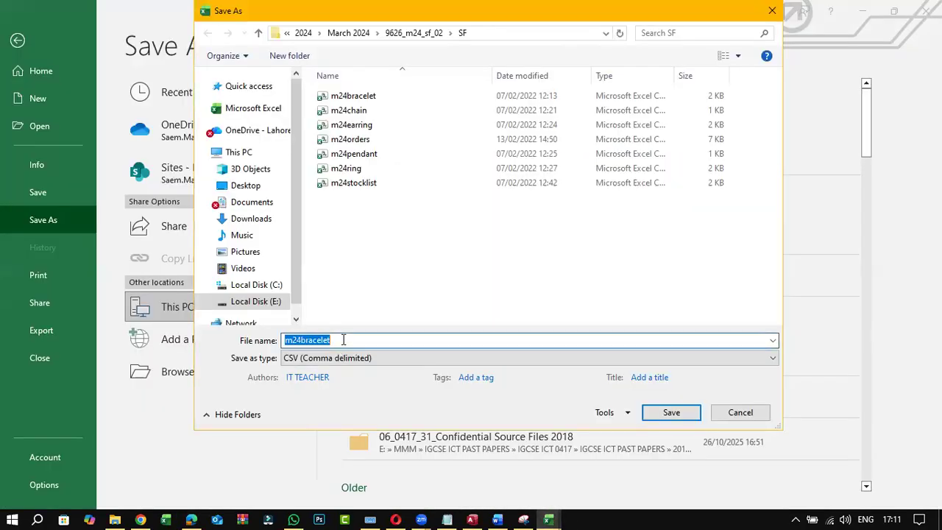
right_click(342, 339)
click(376, 209)
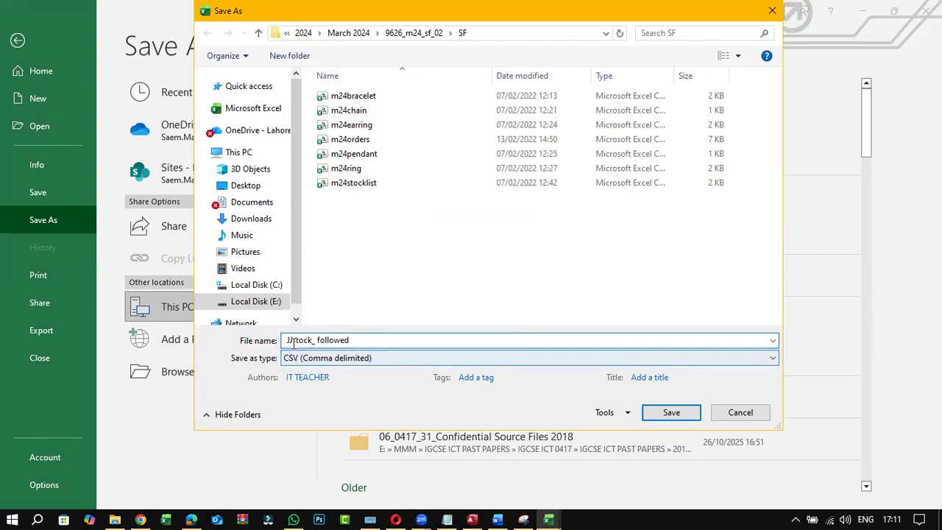
click(670, 413)
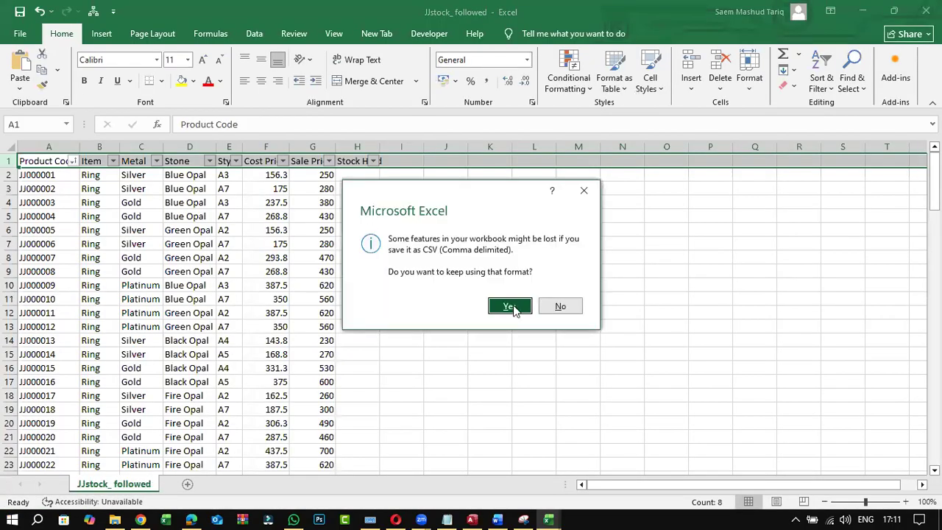
click(510, 306)
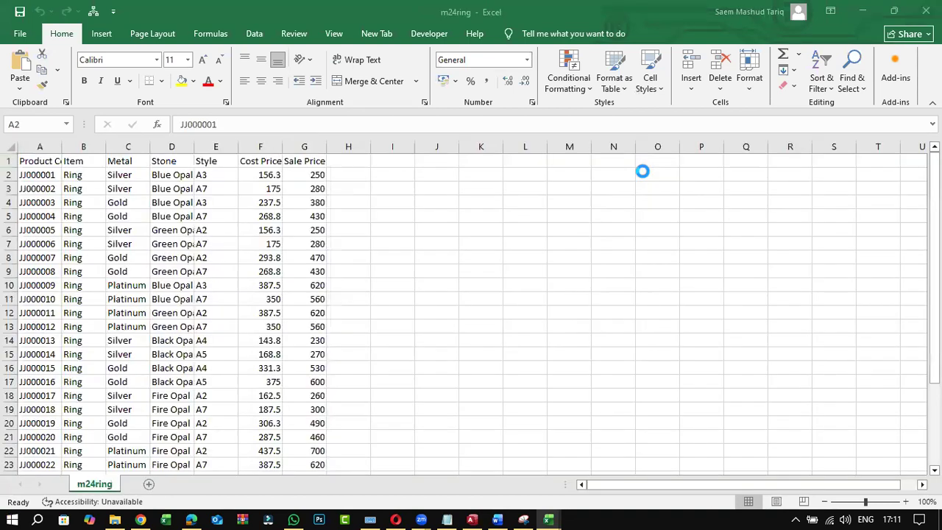
key(ctrl+v)
click(396, 355)
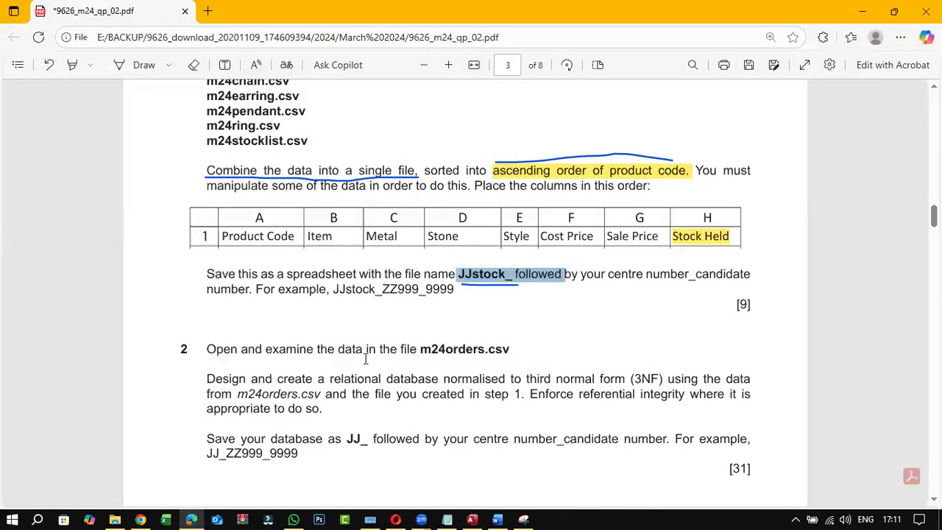
Find the file named in task 2, open m24orders from the SF folder, and autofit all its column widths
scroll(365, 356, down, 1)
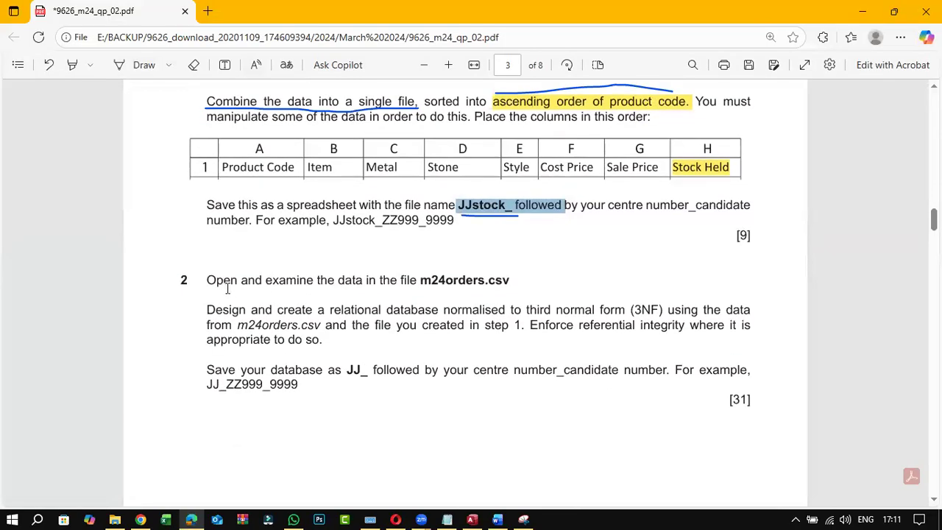
drag(421, 280, 502, 280)
click(118, 518)
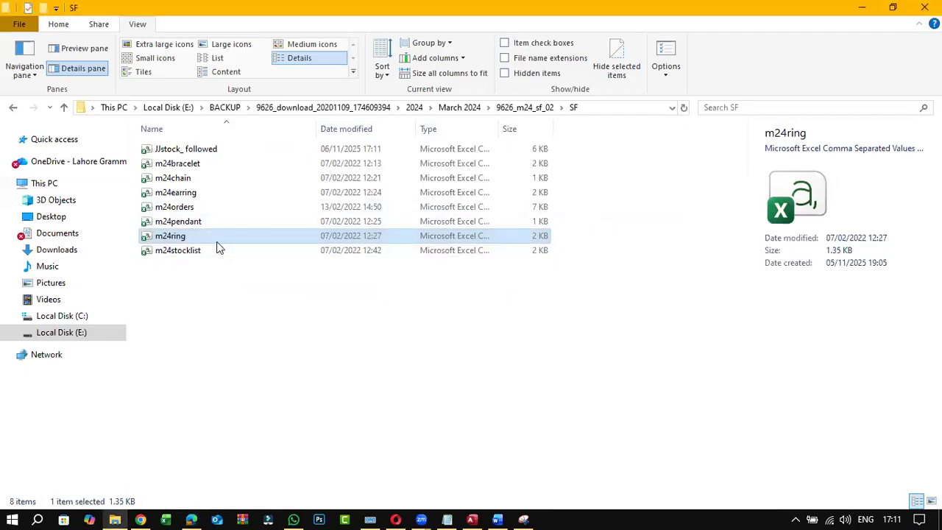
double_click(208, 207)
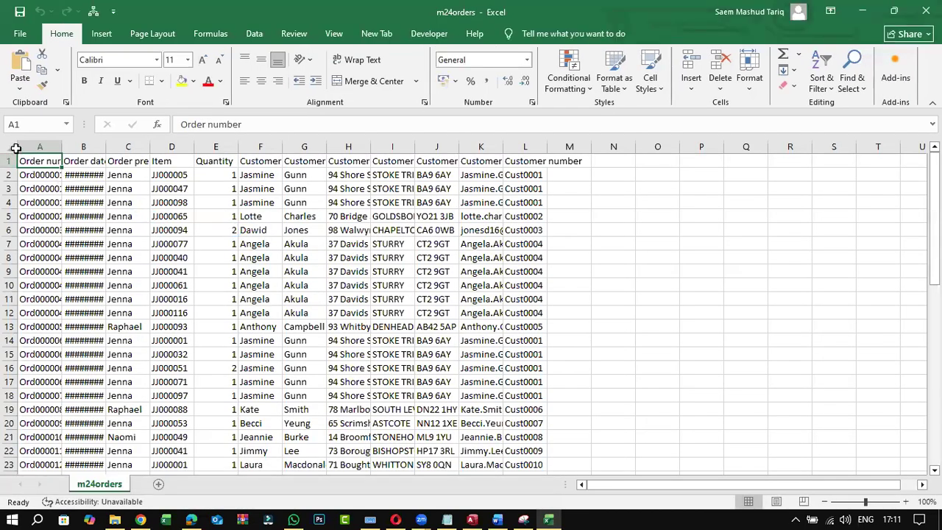
click(11, 144)
double_click(61, 146)
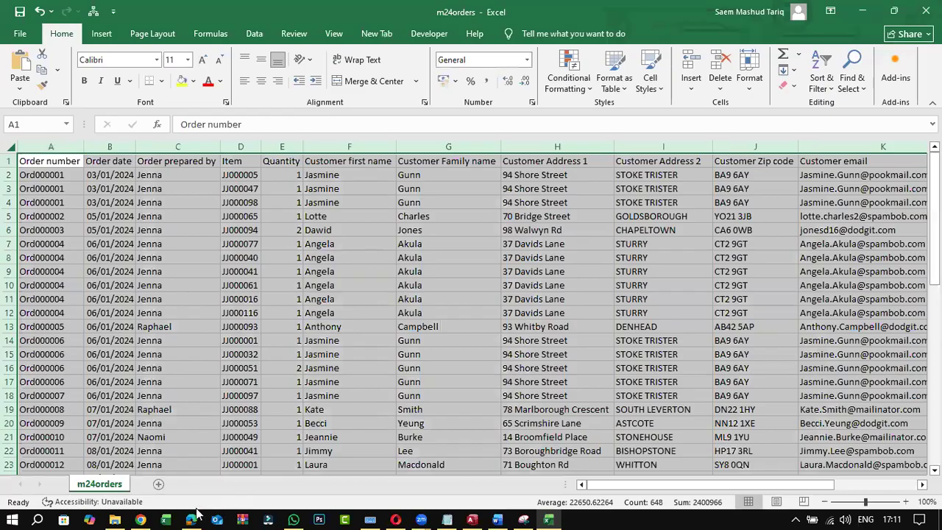
Read the task 2 database requirements in the question paper, covering the relational design, third normal form, source files and referential integrity
click(191, 518)
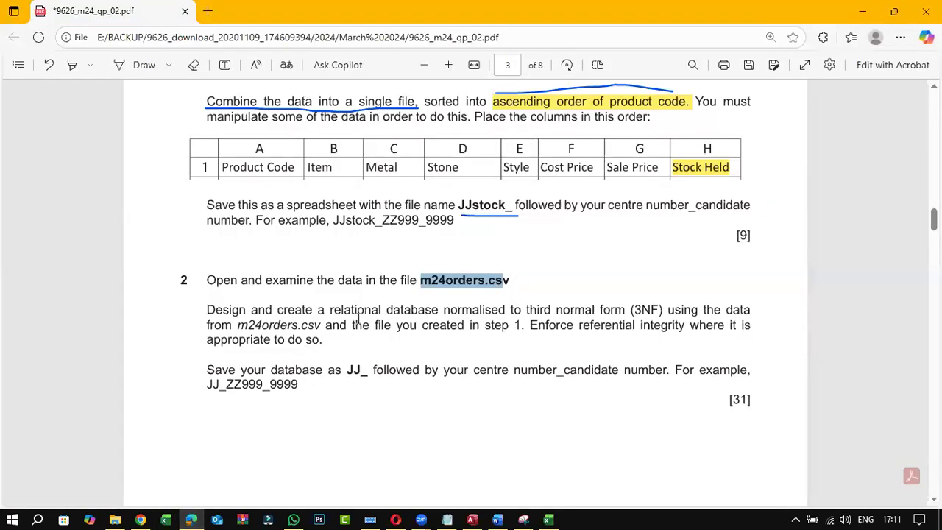
drag(331, 310, 437, 309)
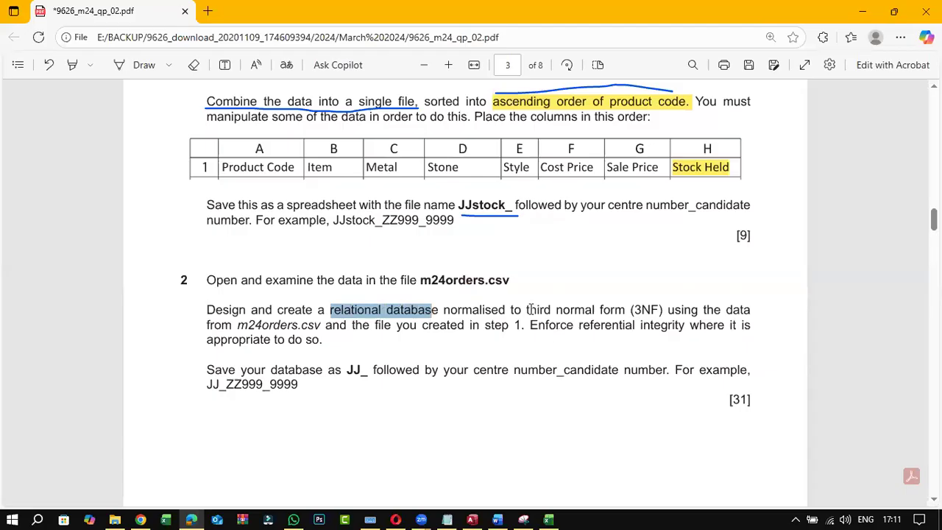
drag(527, 310, 657, 310)
drag(238, 329, 305, 328)
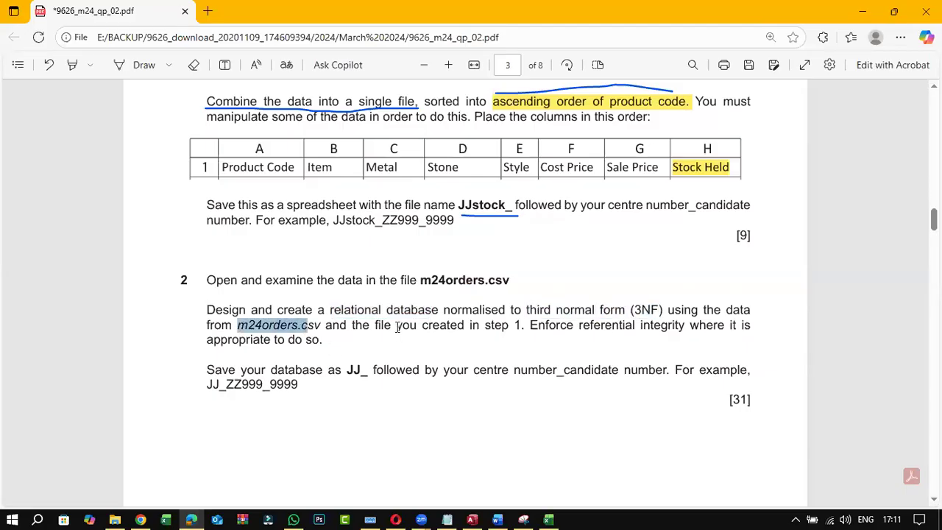
drag(534, 329, 748, 328)
drag(207, 340, 298, 354)
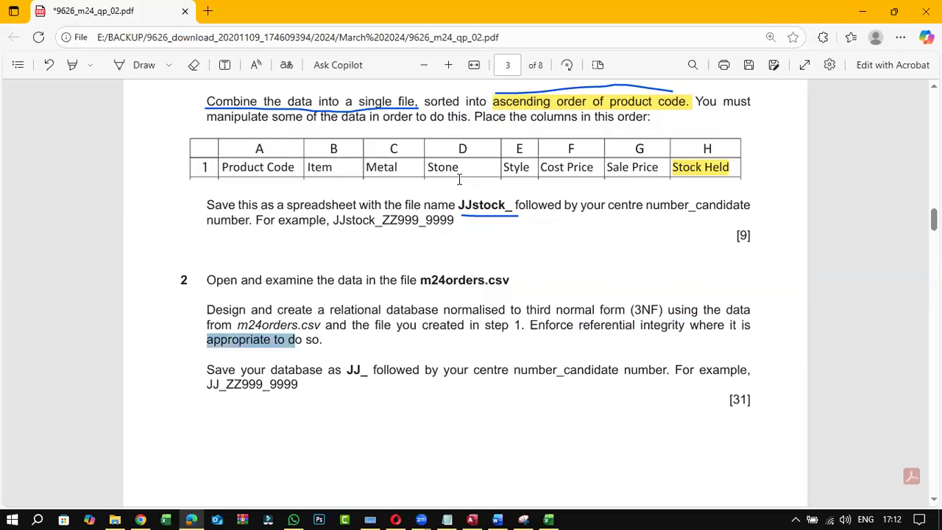
drag(280, 309, 426, 312)
Return to m24orders and examine which columns hold order details and which identify the customer
click(549, 517)
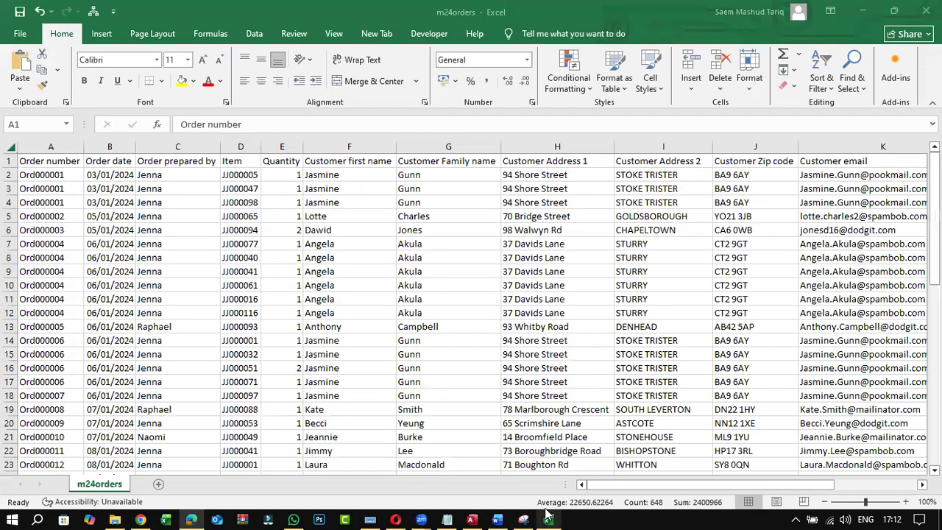
click(419, 351)
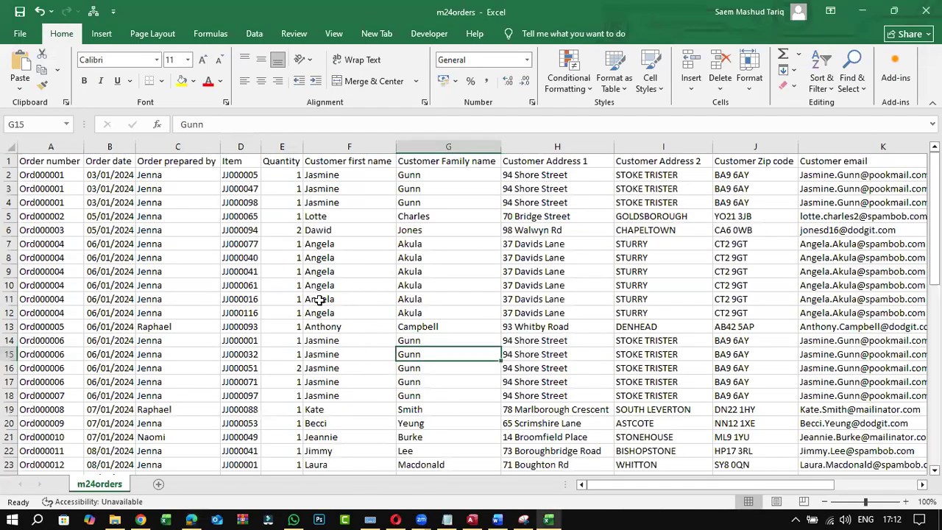
drag(56, 146, 314, 147)
click(282, 147)
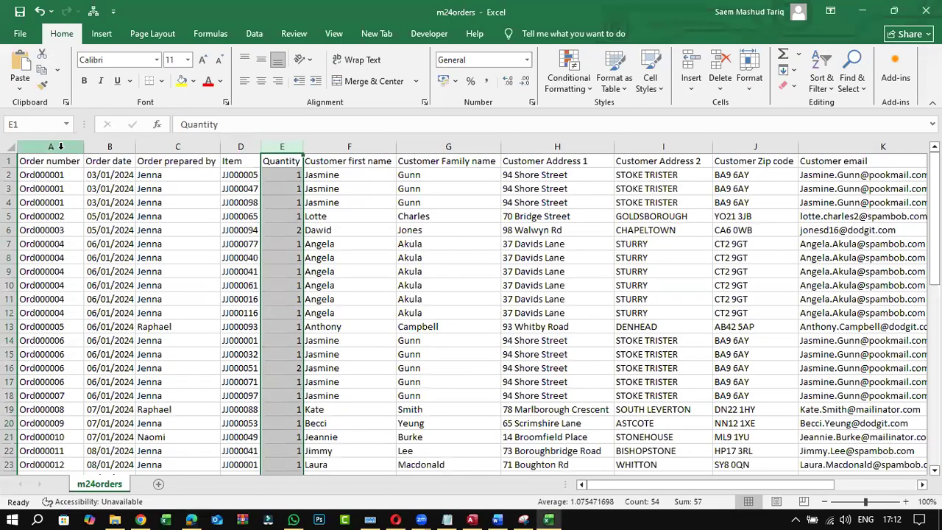
drag(603, 492, 694, 492)
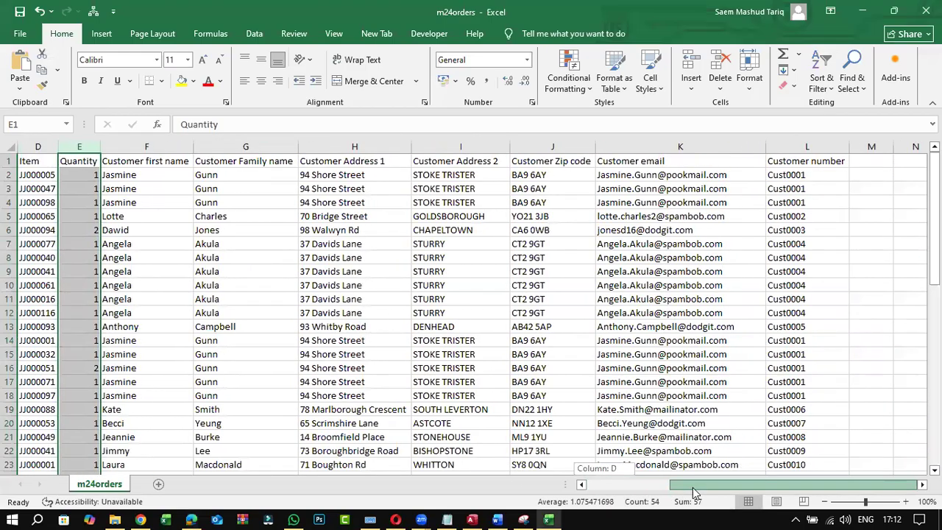
click(797, 146)
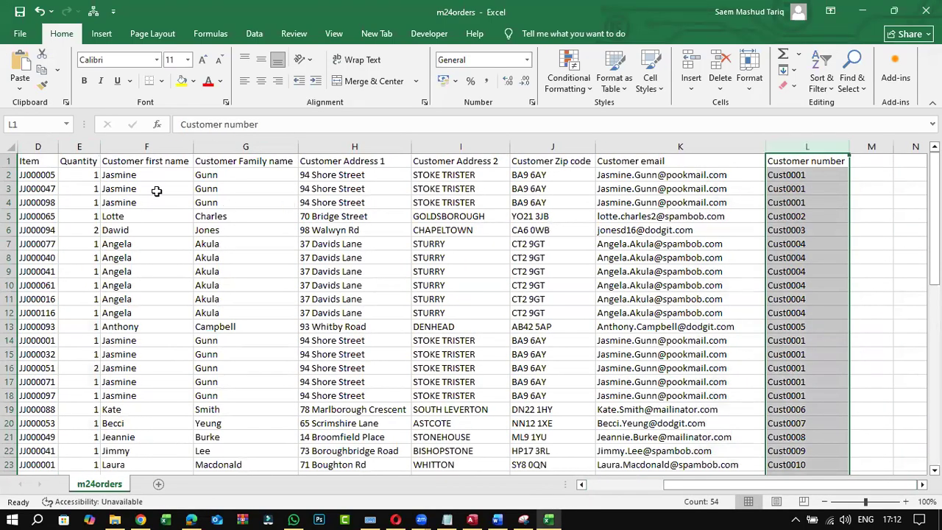
Copy all the customer columns of m24orders, from Customer first name through Customer number
click(158, 189)
drag(147, 140, 809, 140)
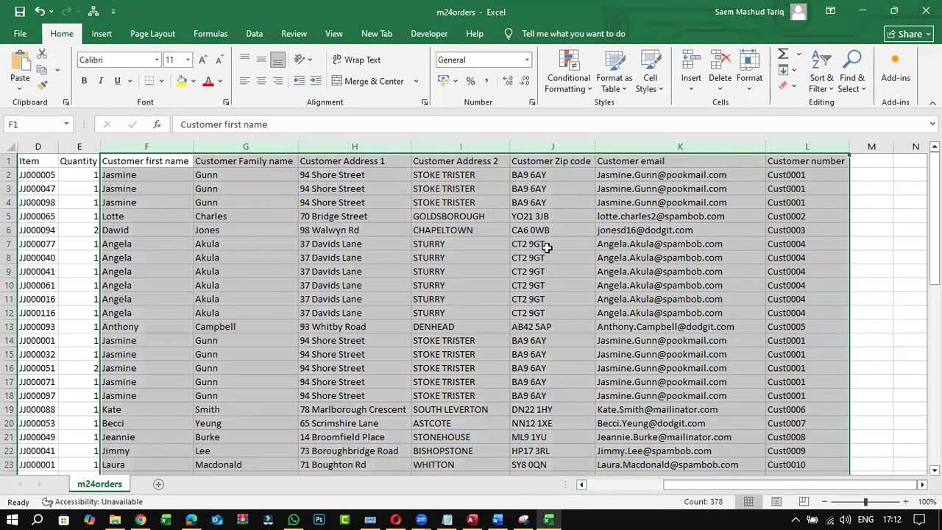
right_click(341, 174)
click(369, 220)
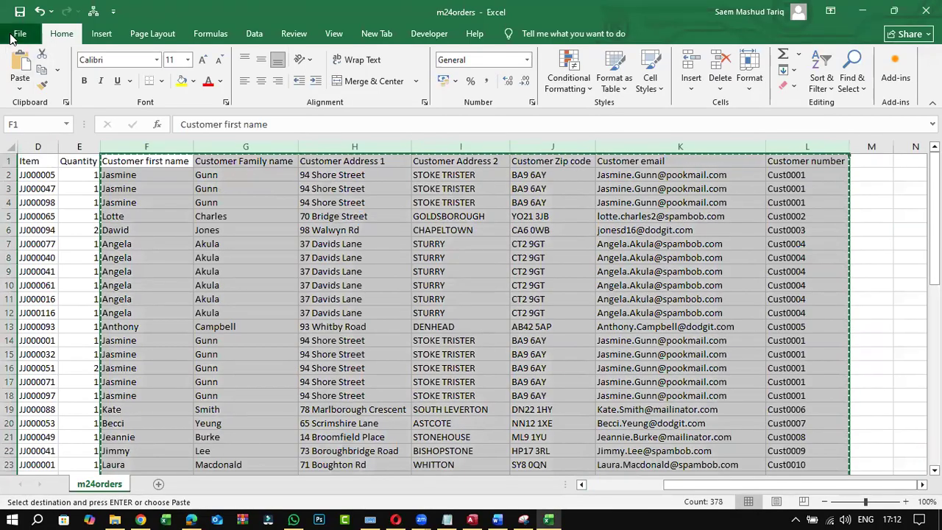
Create a new blank workbook and paste the copied customer columns starting at cell A1
click(19, 33)
click(43, 103)
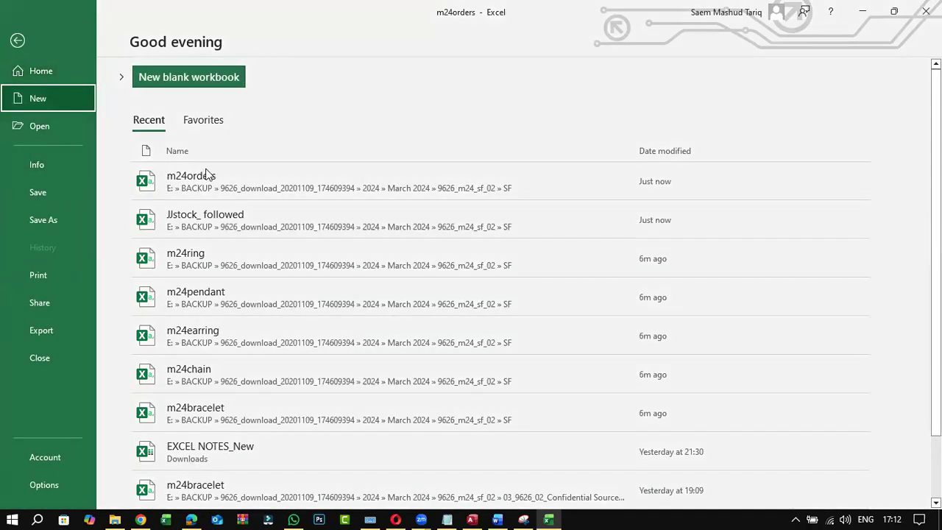
click(166, 155)
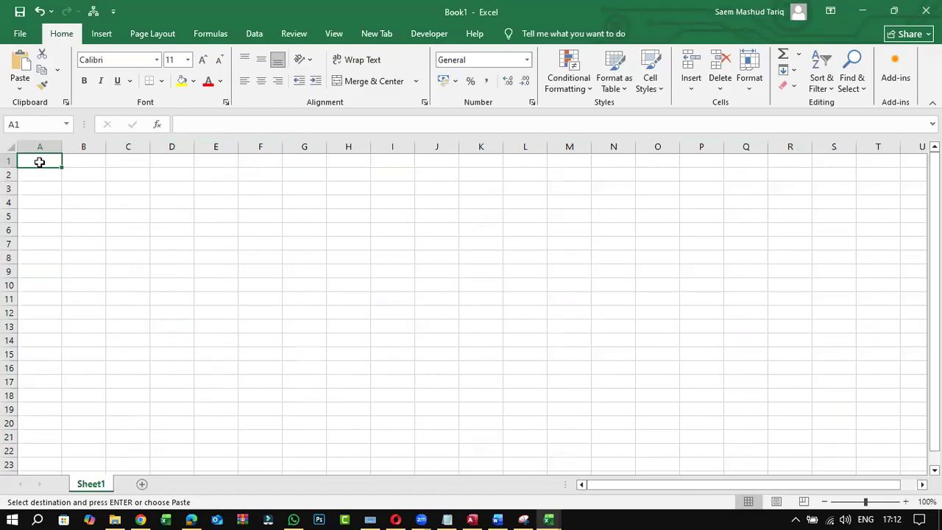
right_click(40, 162)
click(69, 249)
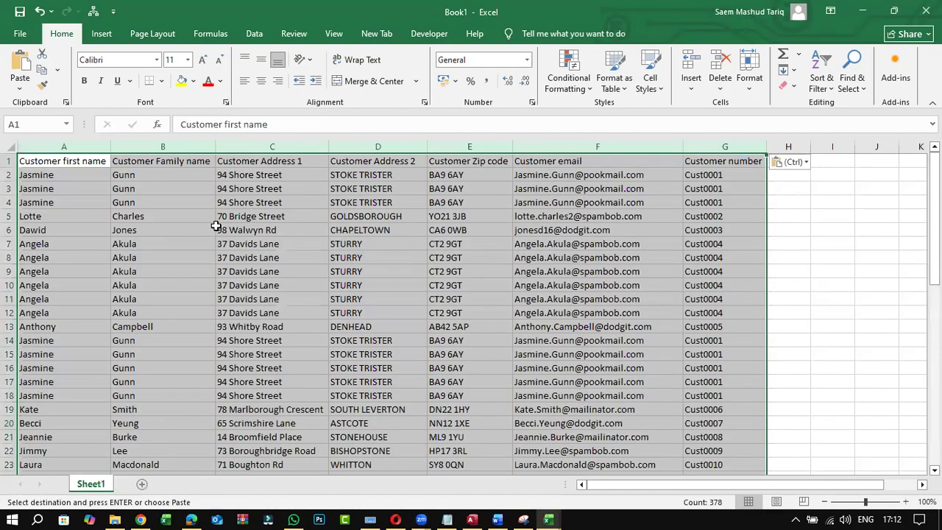
Shorten the Customer first name header in A1 to Firstname, without a space
click(89, 205)
click(89, 160)
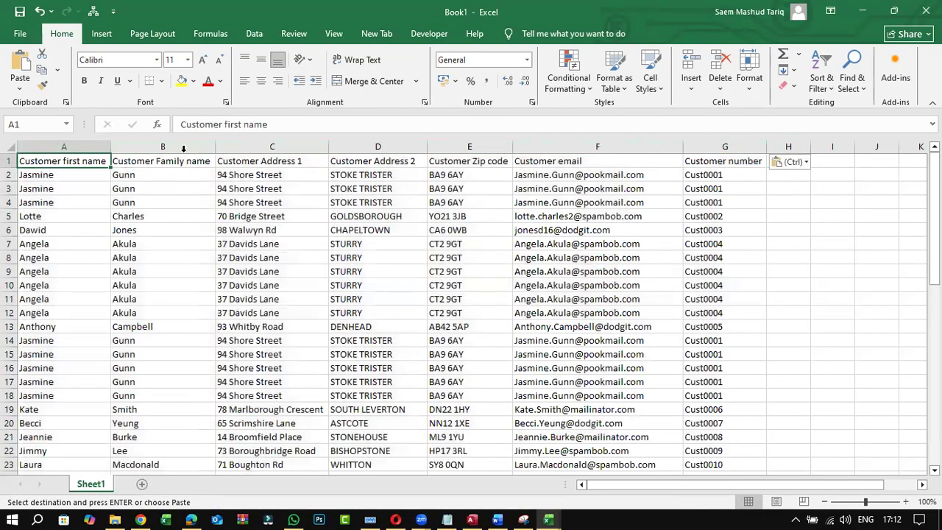
click(225, 125)
key(BackSpace)
key(BackSpace)
key(BackSpace)
key(BackSpace)
key(BackSpace)
key(BackSpace)
key(BackSpace)
key(BackSpace)
key(BackSpace)
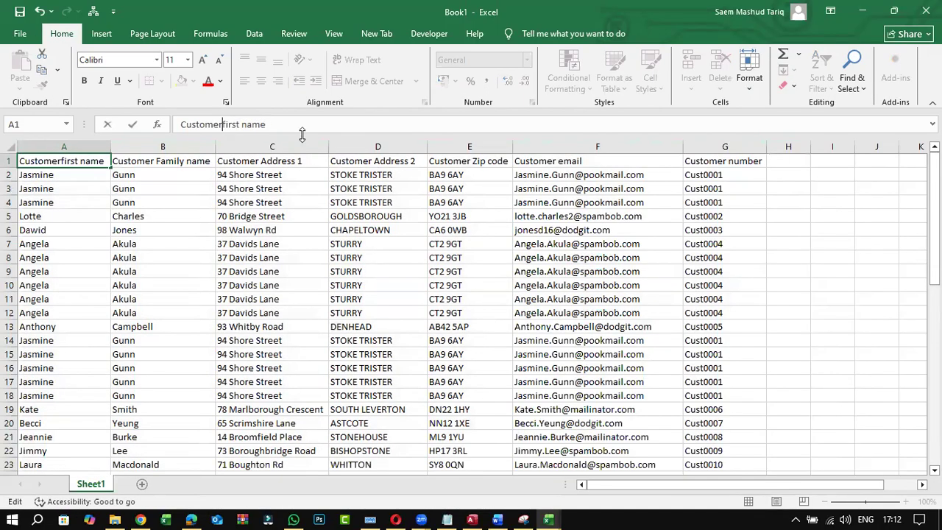
key(Delete)
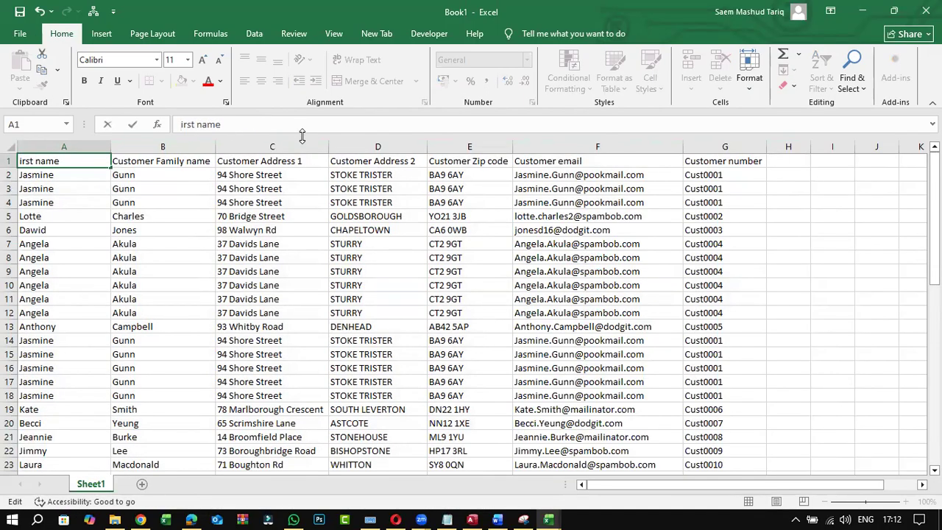
text(F)
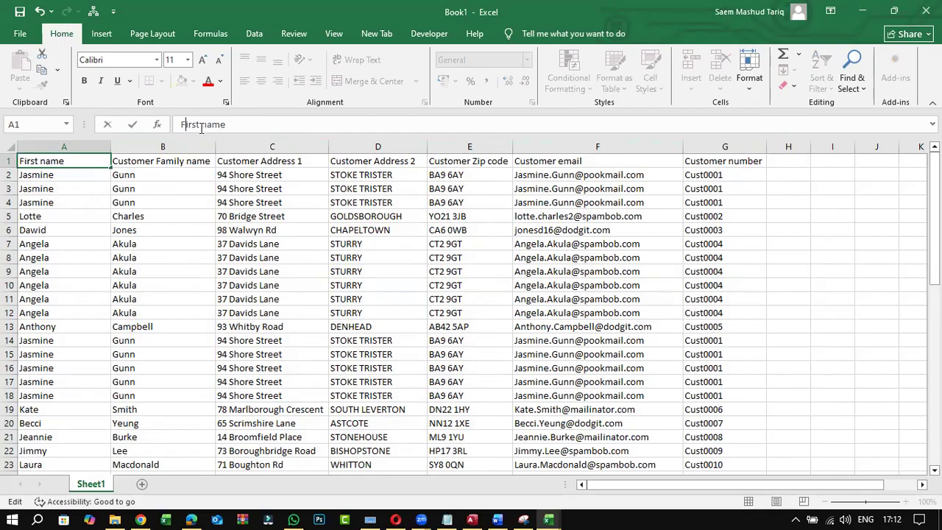
key(Right)
key(Right)
key(Right)
key(Right)
key(Delete)
Shorten the Customer Family name header in B1 to Familyname
click(169, 161)
click(226, 124)
key(BackSpace)
key(BackSpace)
key(BackSpace)
key(BackSpace)
key(BackSpace)
key(BackSpace)
key(BackSpace)
key(BackSpace)
key(BackSpace)
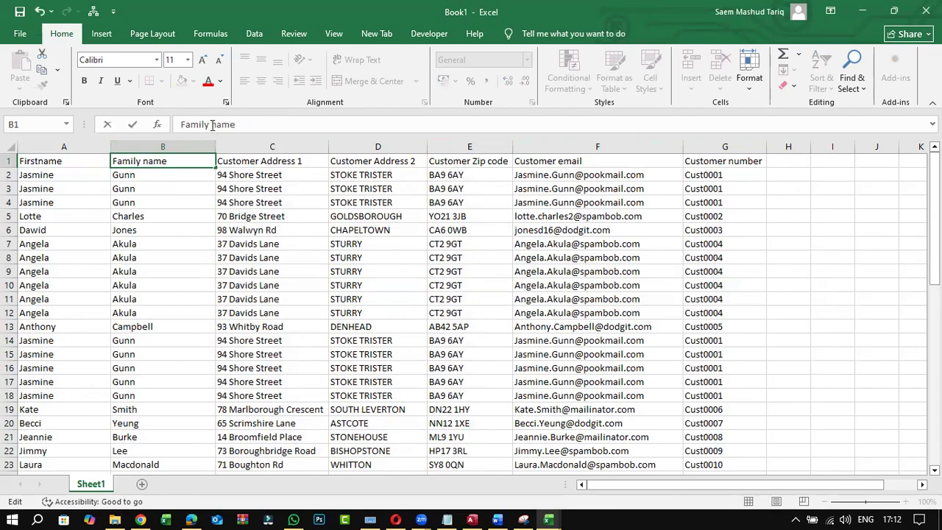
key(BackSpace)
Shorten the Customer Address 1 header in C1 to Add1
click(251, 161)
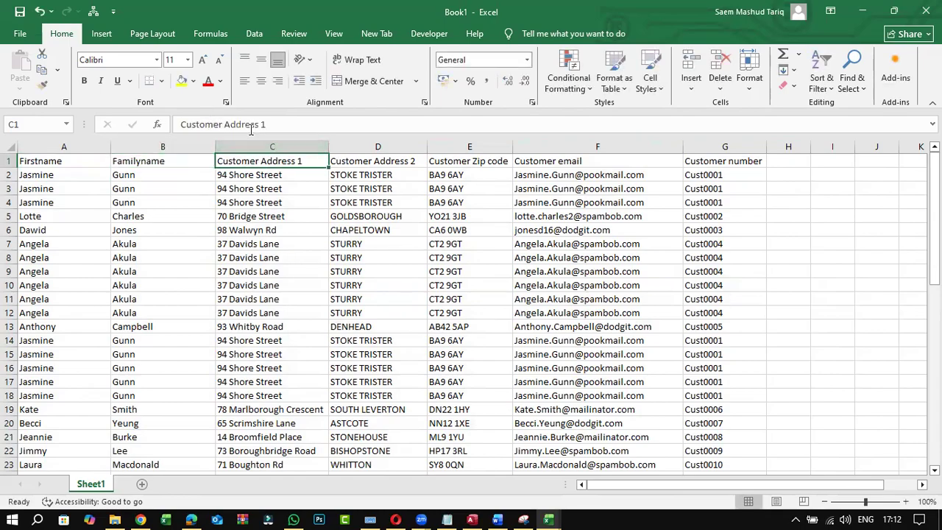
click(226, 124)
key(BackSpace)
key(BackSpace)
key(BackSpace)
key(BackSpace)
key(BackSpace)
key(BackSpace)
key(BackSpace)
key(BackSpace)
key(BackSpace)
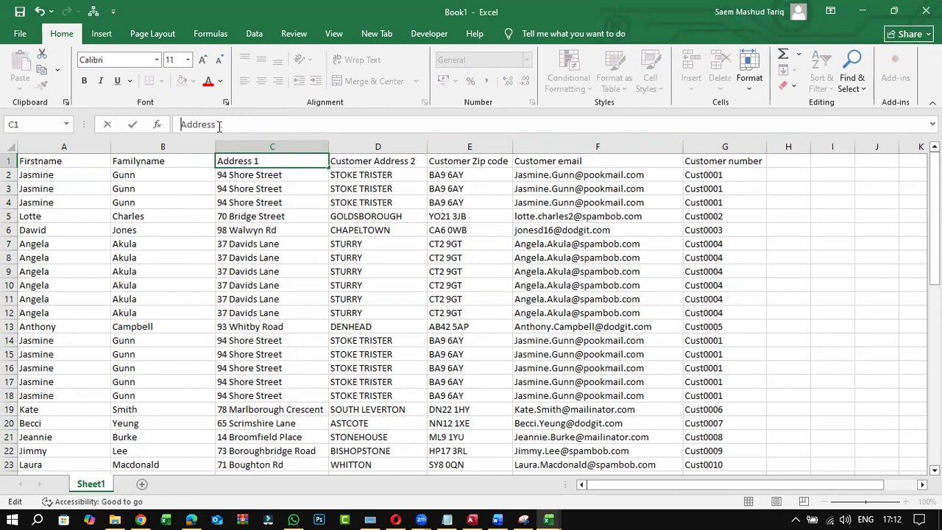
key(BackSpace)
key(BackSpace)
key(BackSpace)
Shorten the Customer Address 2 header in D1 to Add2
click(339, 159)
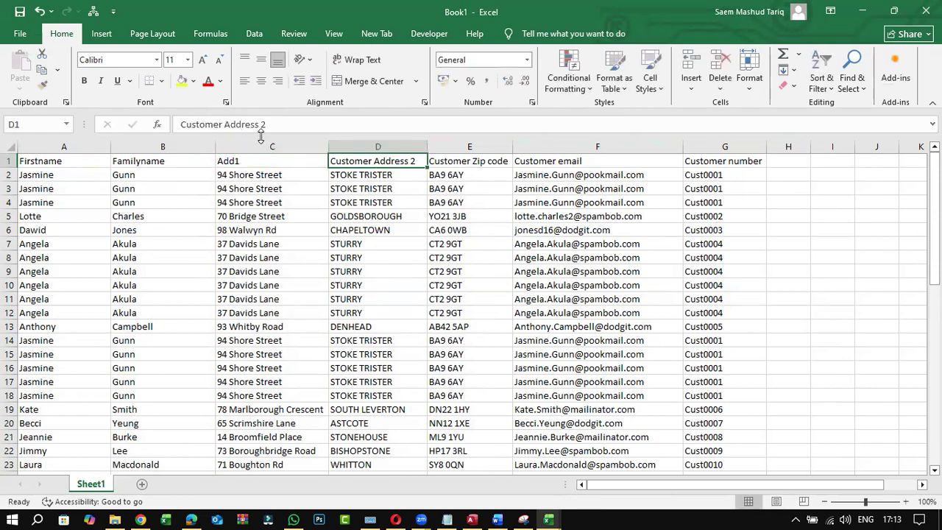
click(225, 124)
key(BackSpace)
key(BackSpace)
key(BackSpace)
key(BackSpace)
key(BackSpace)
key(BackSpace)
key(BackSpace)
key(BackSpace)
key(BackSpace)
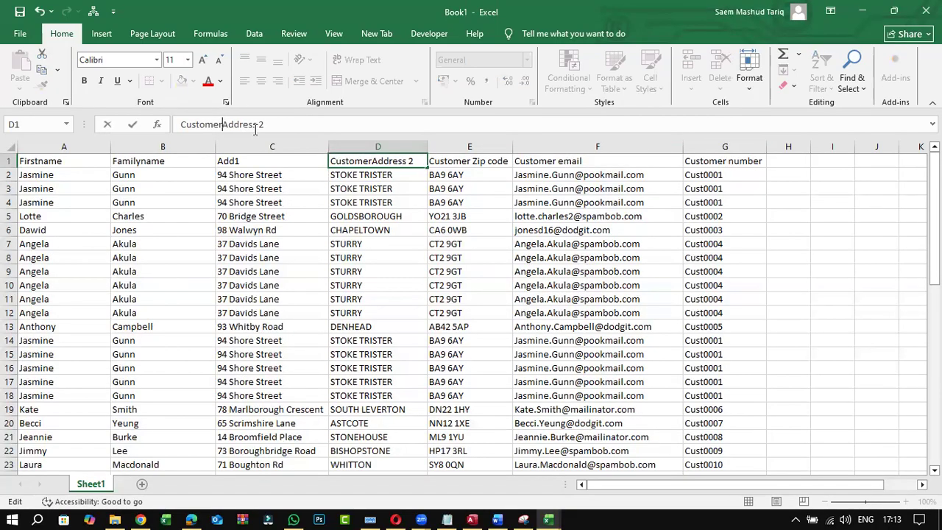
key(BackSpace)
key(BackSpace)
key(BackSpace)
Shorten the Customer Zip code header in E1 to Zipcode
click(460, 161)
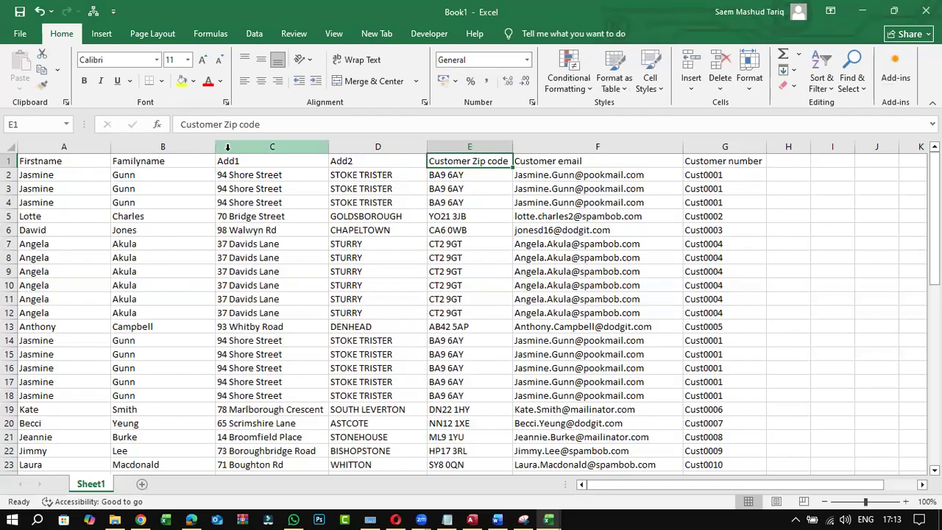
click(225, 124)
key(BackSpace)
key(BackSpace)
key(BackSpace)
key(BackSpace)
key(BackSpace)
key(BackSpace)
key(BackSpace)
key(BackSpace)
key(BackSpace)
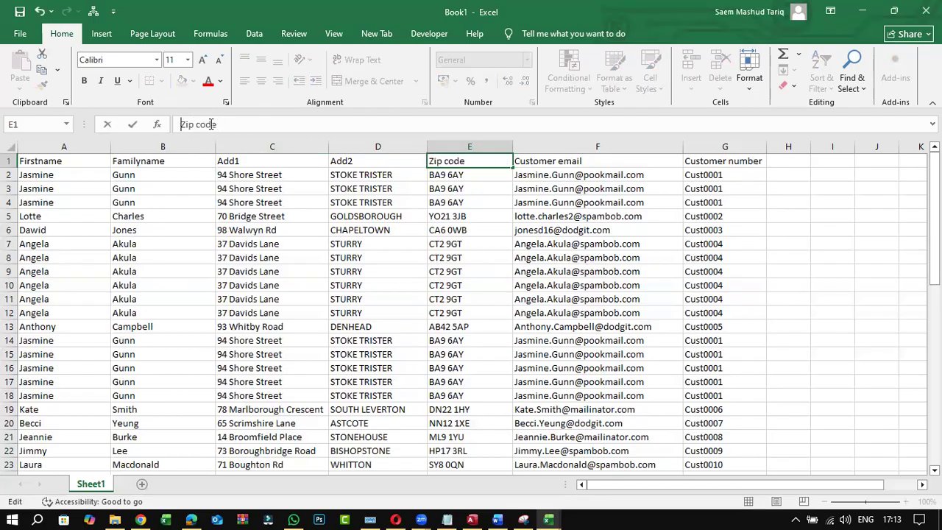
key(BackSpace)
Remove the word Customer from the header in F1 so that it reads email
click(538, 161)
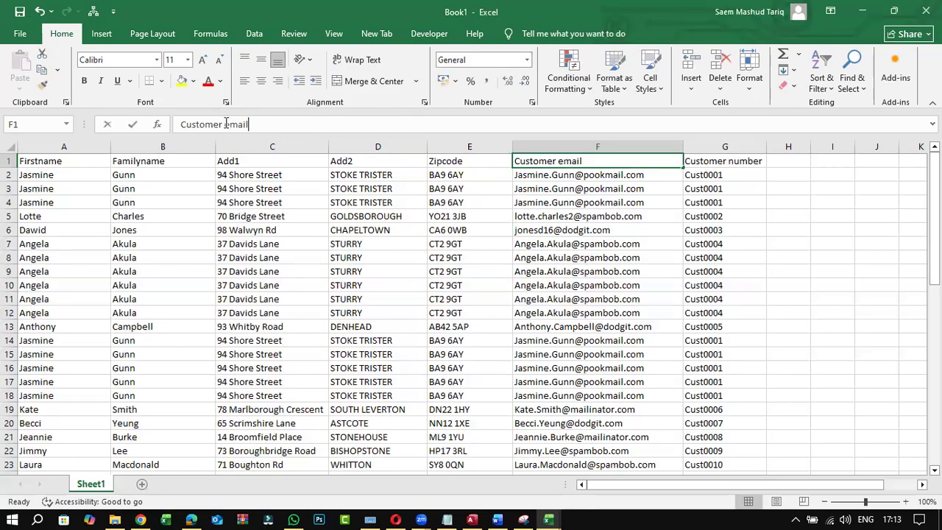
click(225, 124)
key(BackSpace)
key(BackSpace)
key(BackSpace)
key(BackSpace)
key(BackSpace)
key(BackSpace)
key(BackSpace)
key(BackSpace)
key(BackSpace)
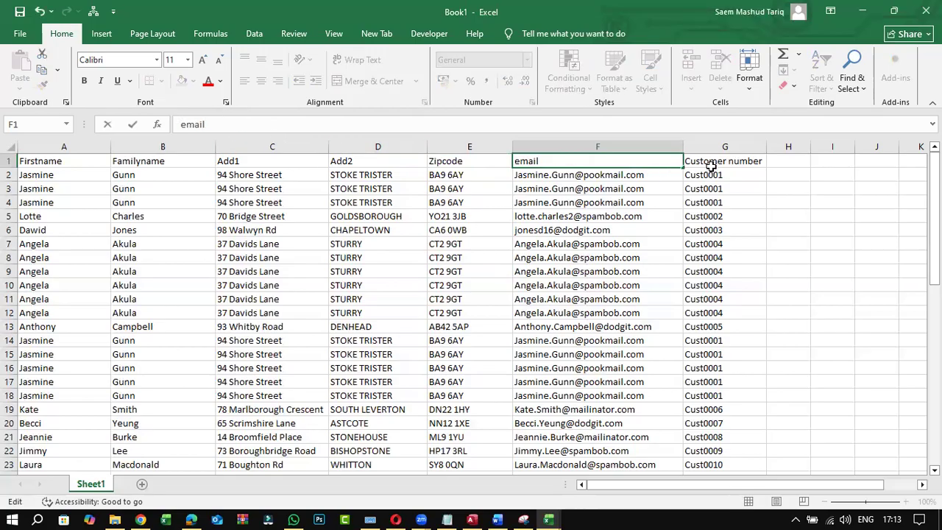
Shorten the Customer number header in G1 to Custno
click(711, 165)
click(225, 124)
key(BackSpace)
key(BackSpace)
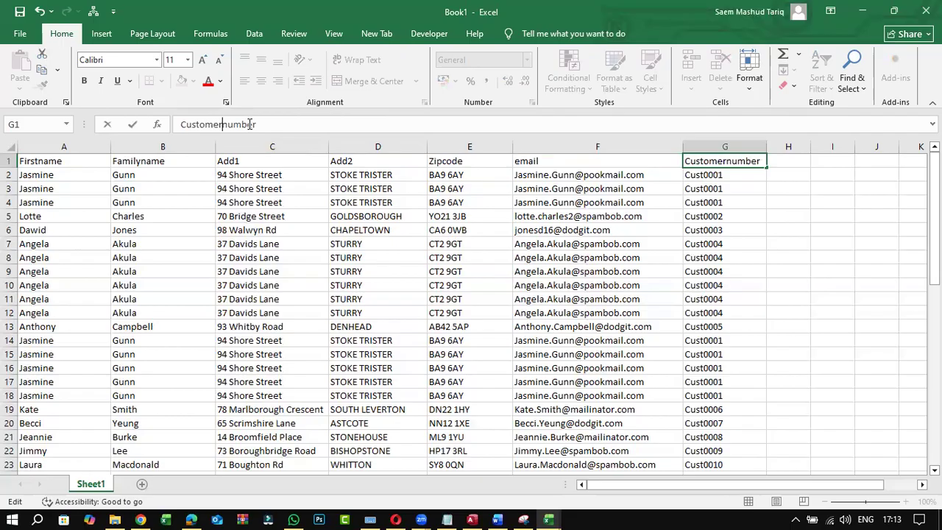
key(BackSpace)
key(BackSpace)
key(BackSpace)
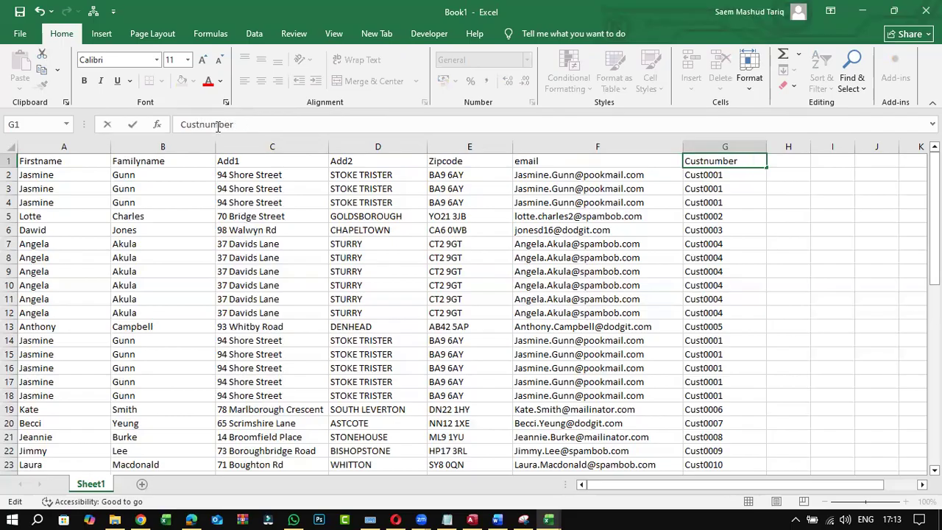
click(263, 124)
key(BackSpace)
key(BackSpace)
key(BackSpace)
key(BackSpace)
key(BackSpace)
text(o)
click(312, 258)
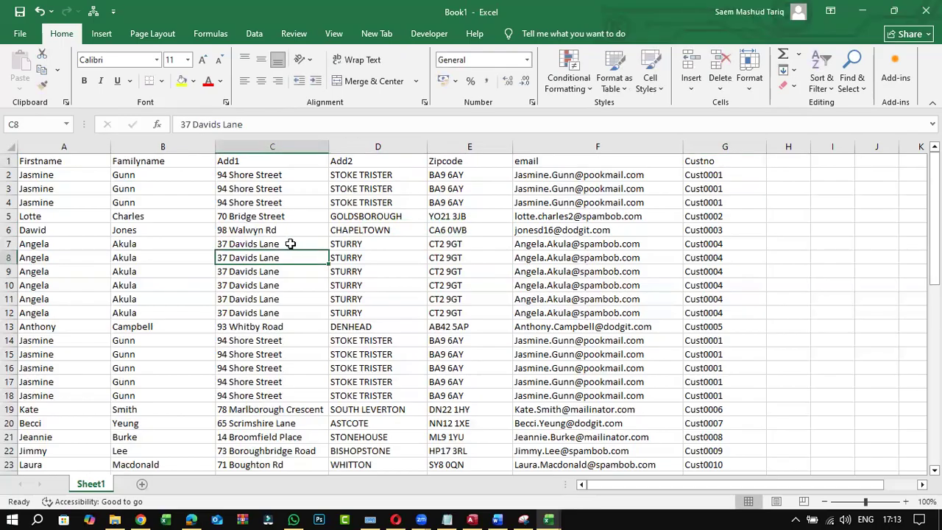
click(38, 160)
click(175, 163)
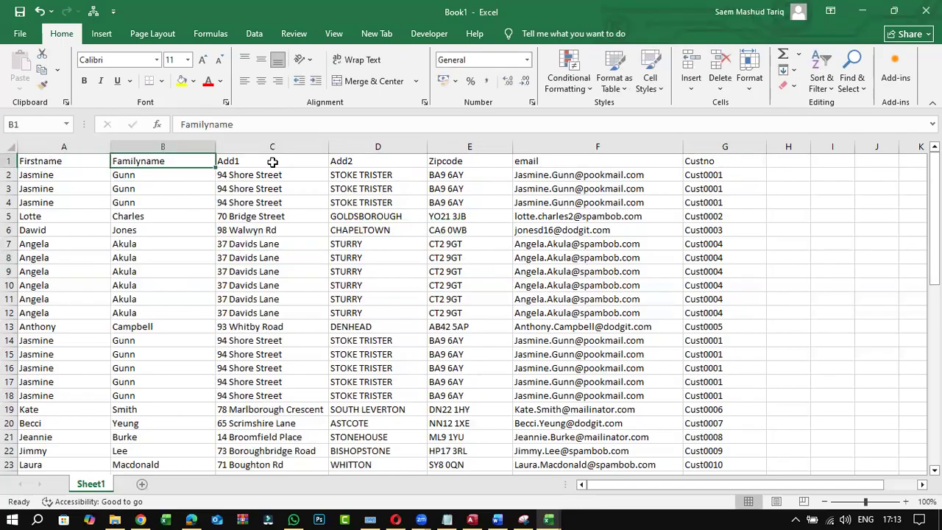
click(332, 162)
click(706, 161)
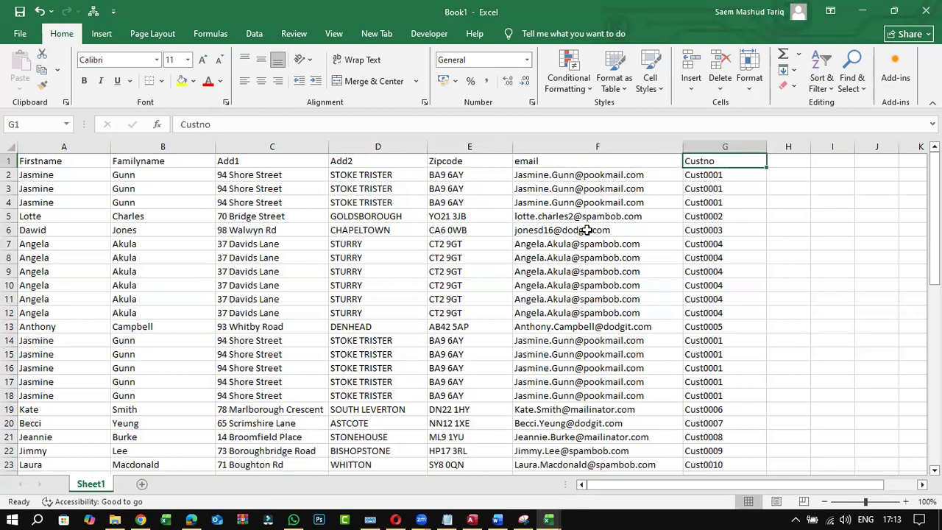
click(266, 256)
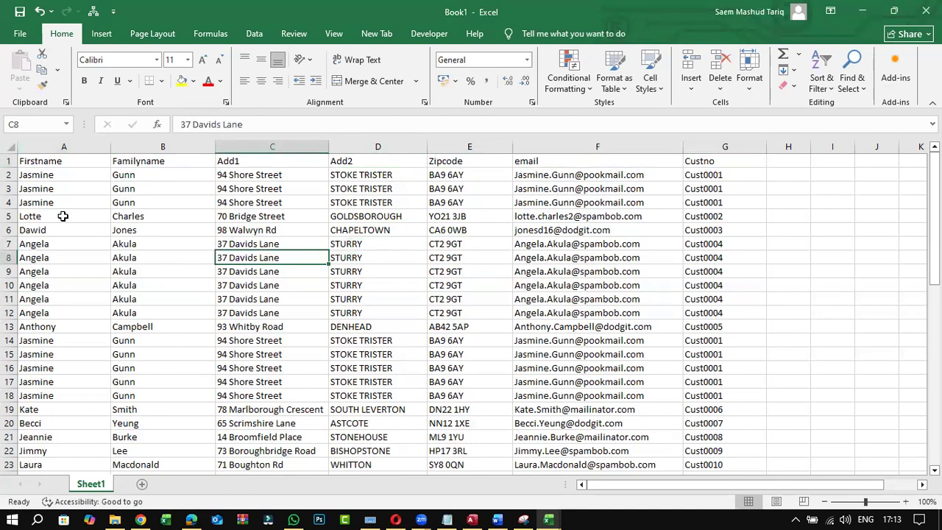
Start saving the new workbook under a new name, and copy the SF folder's path from File Explorer
click(20, 33)
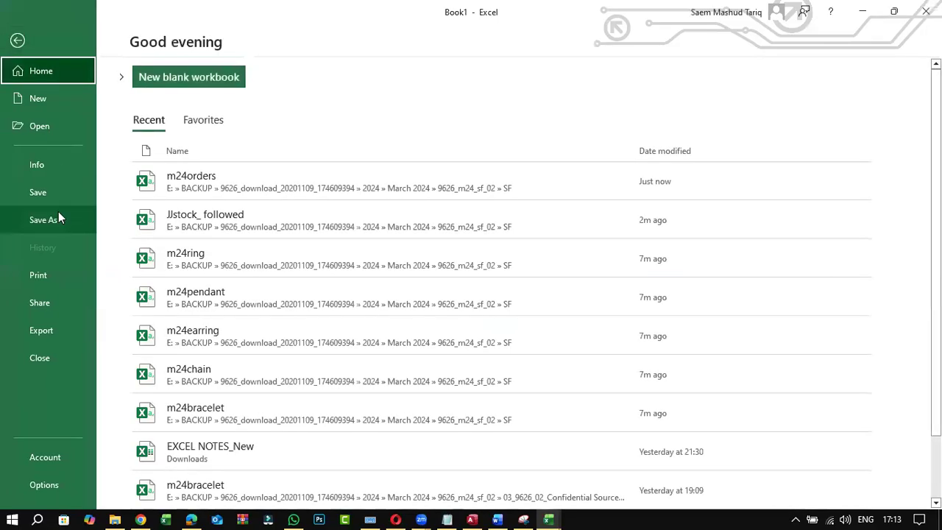
click(45, 219)
click(237, 363)
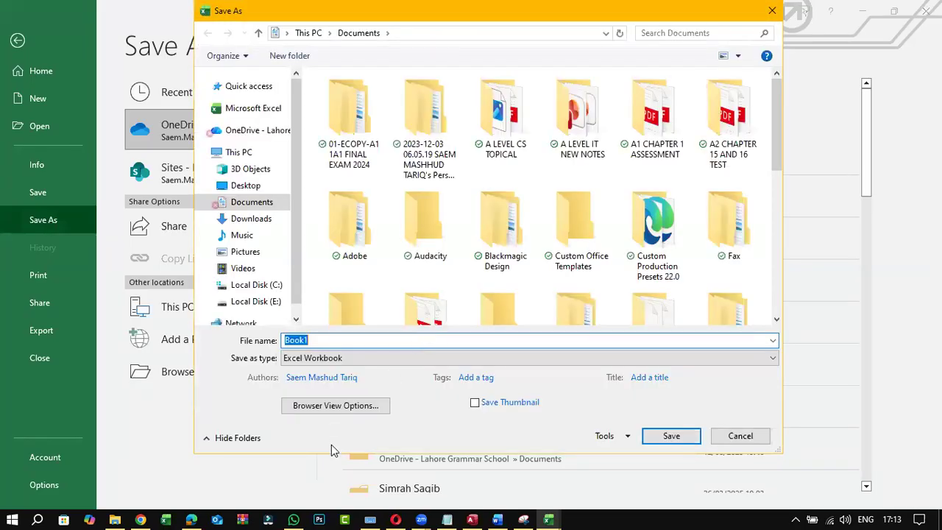
click(114, 519)
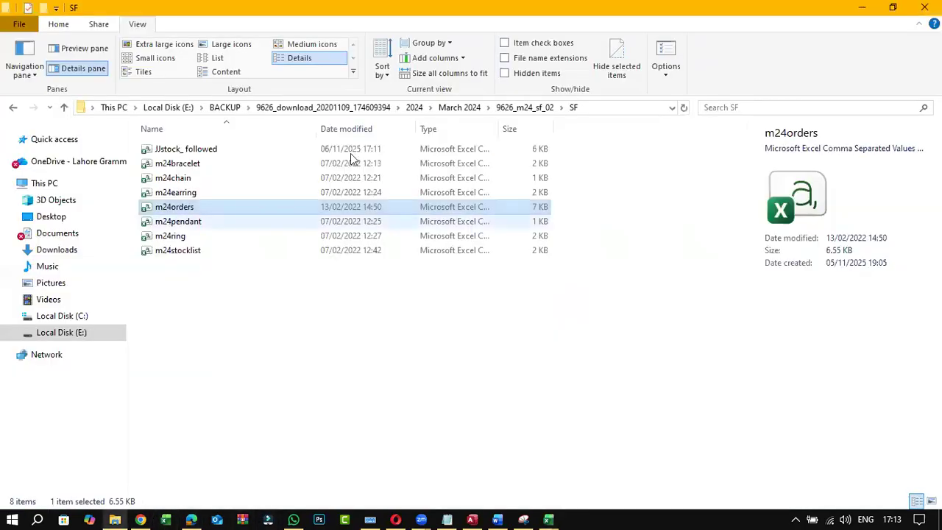
click(621, 109)
right_click(619, 109)
click(641, 151)
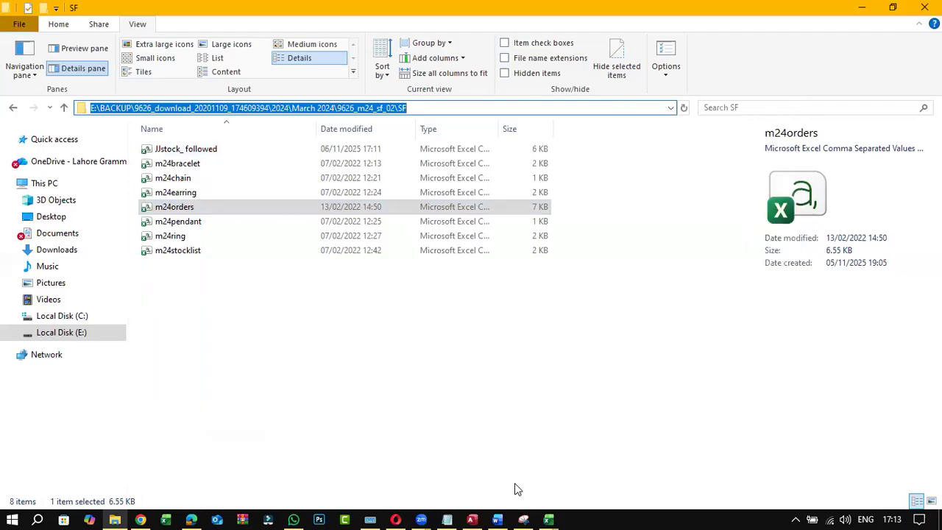
Return to the Excel save dialog and set the save location to the copied SF folder path
click(548, 519)
click(610, 475)
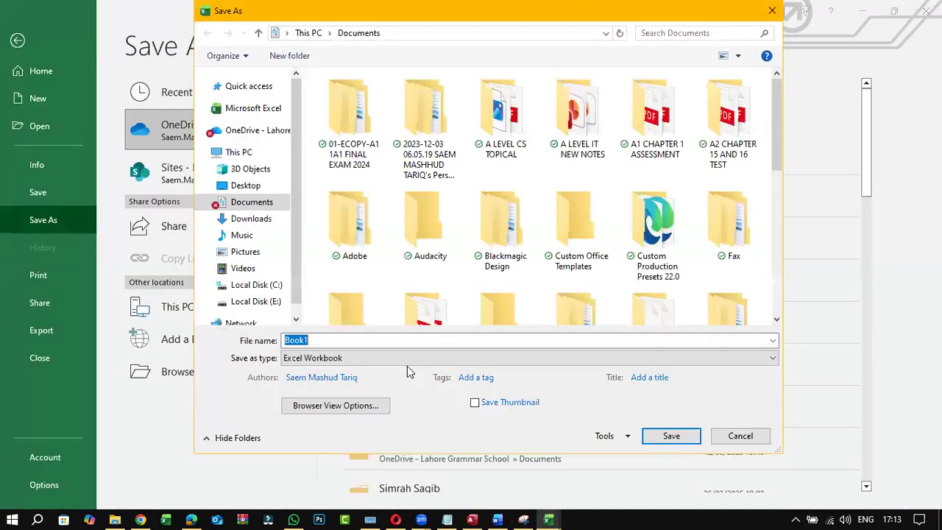
click(449, 32)
right_click(449, 32)
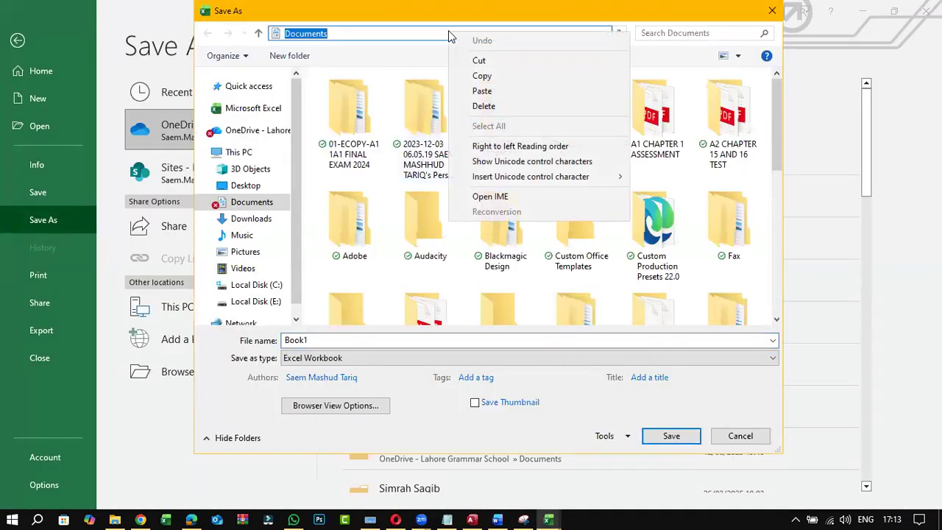
click(478, 91)
click(620, 34)
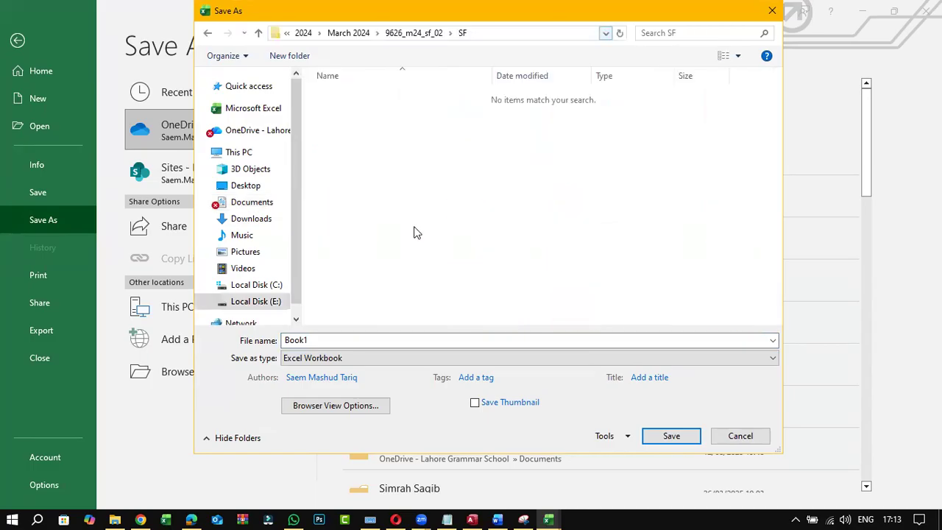
Save the customer data in CSV (Comma delimited) format under the file name CUSTOMER
click(351, 358)
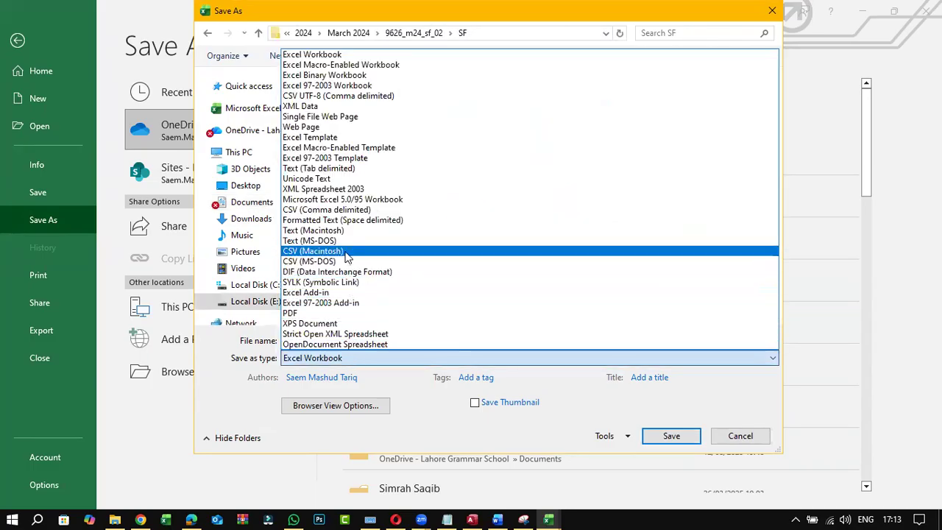
click(337, 209)
double_click(335, 340)
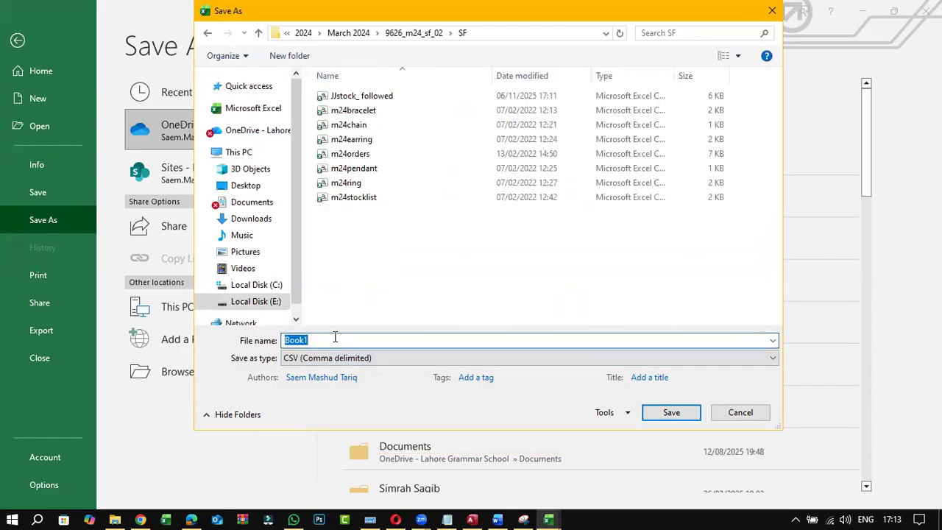
text(CUSTOMER)
click(671, 412)
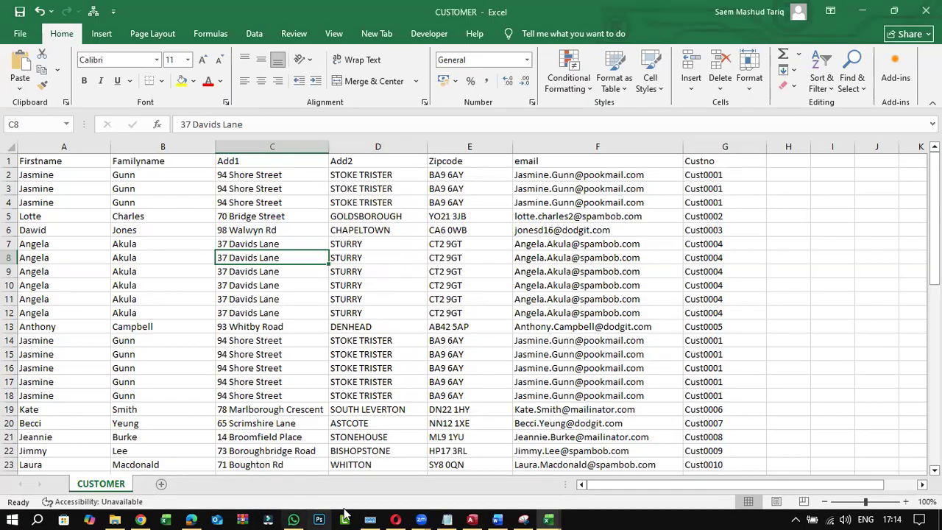
click(418, 516)
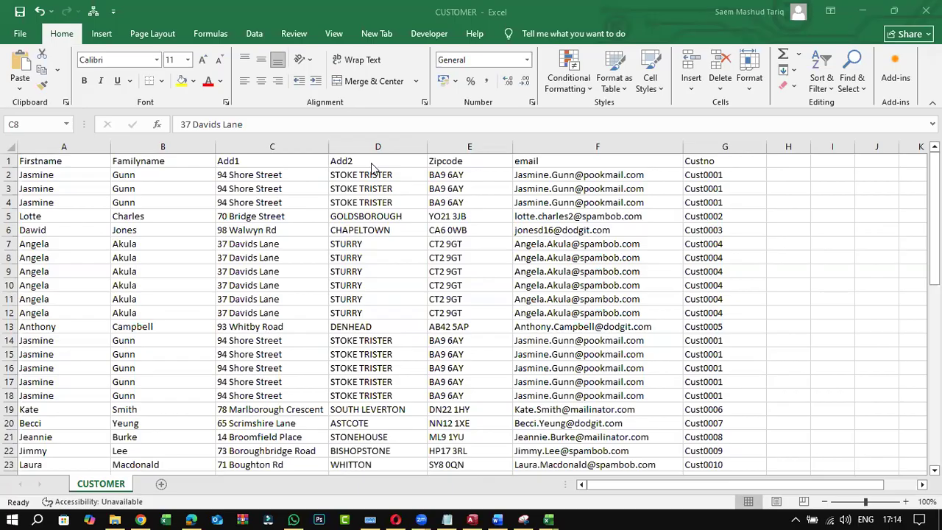
Switch back to the m24orders workbook and bring its first columns into view
click(548, 518)
click(475, 465)
click(399, 321)
drag(681, 486, 600, 486)
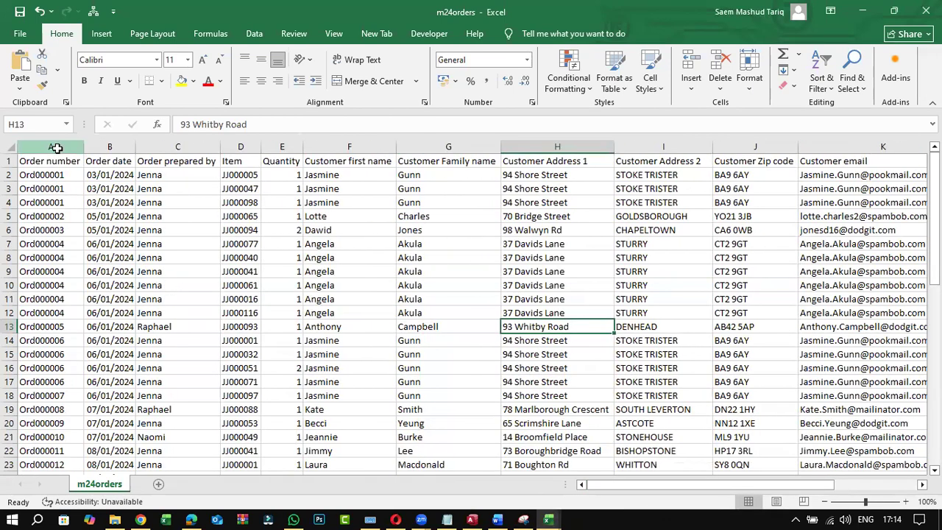
Examine the order and customer column headers in m24orders to decide which fields belong in the orders table
drag(51, 148, 348, 147)
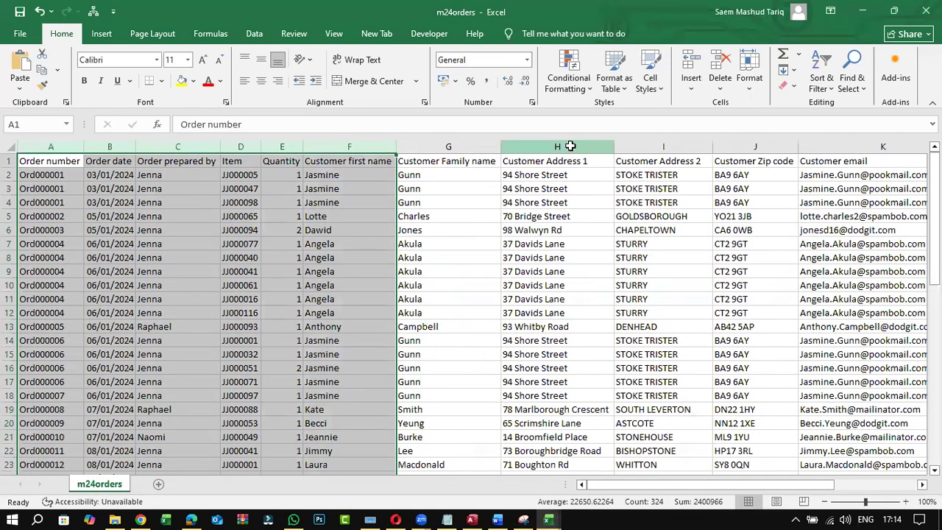
click(570, 146)
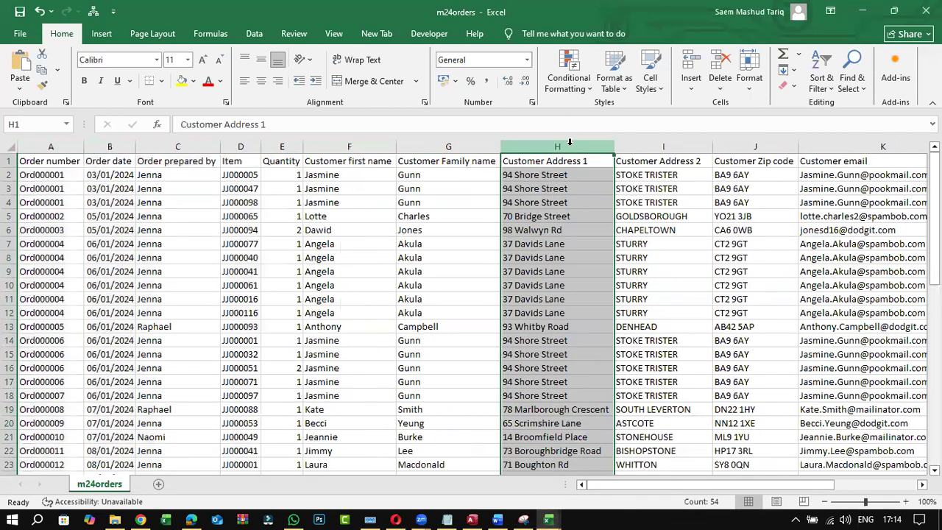
click(542, 172)
click(543, 159)
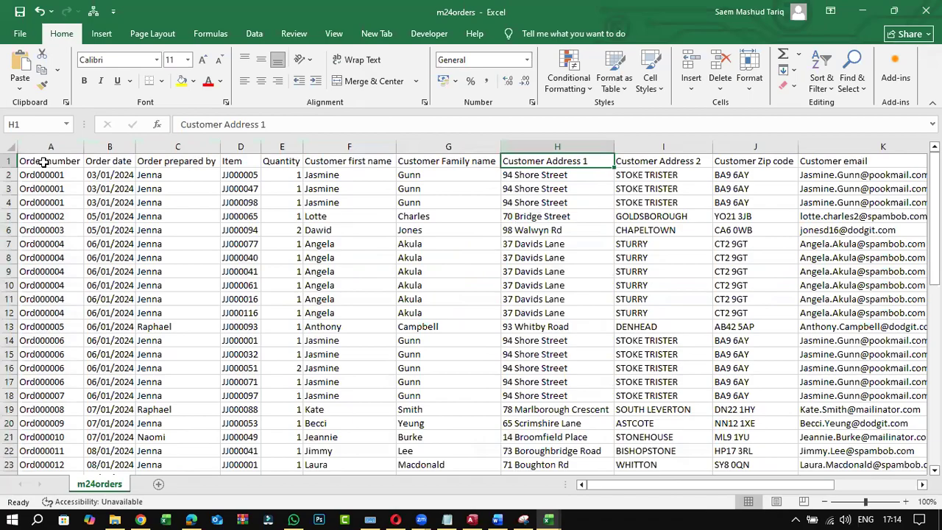
click(165, 163)
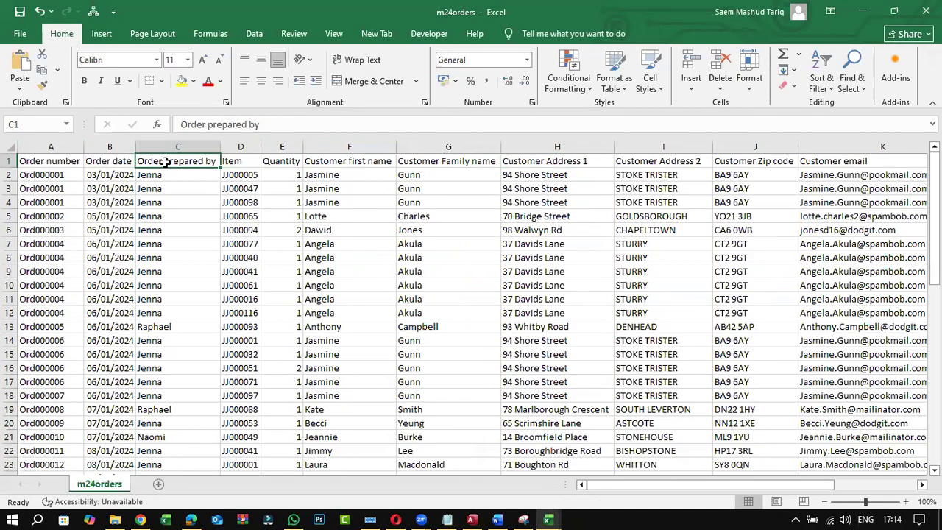
click(73, 161)
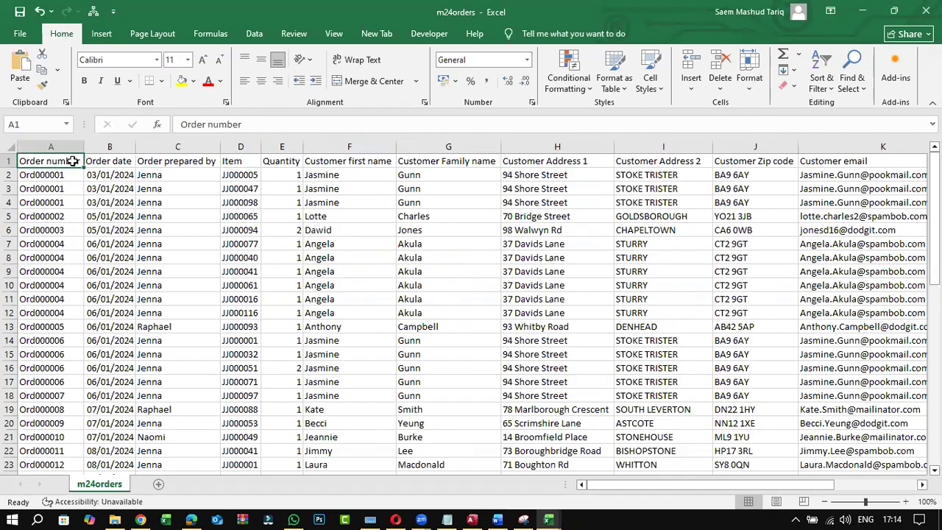
click(109, 162)
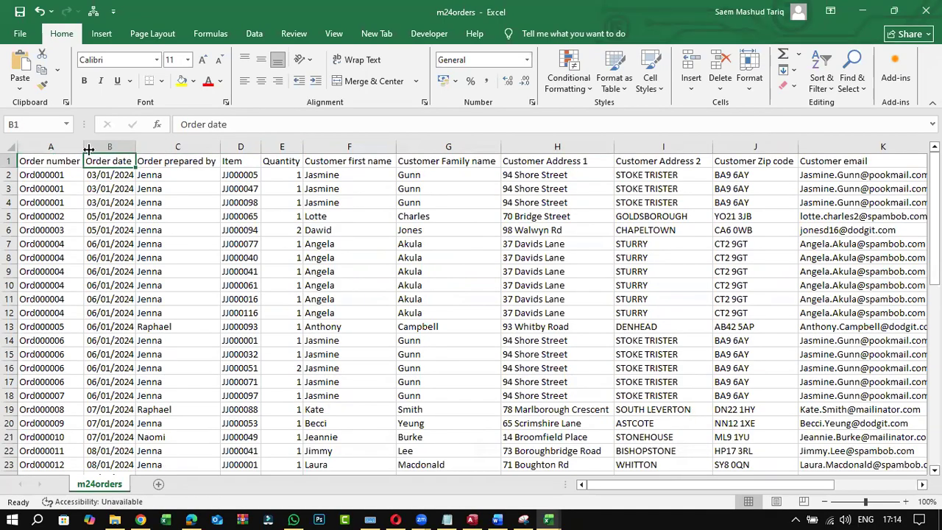
click(62, 159)
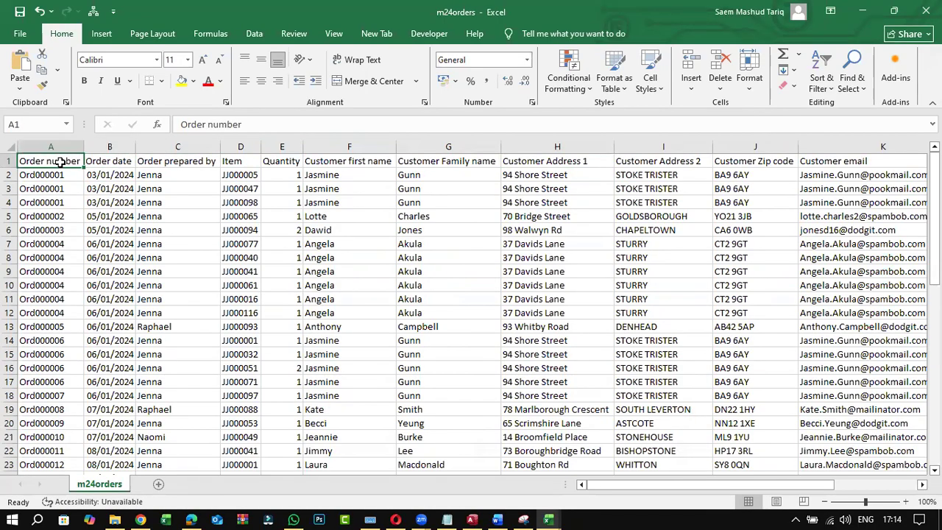
click(188, 162)
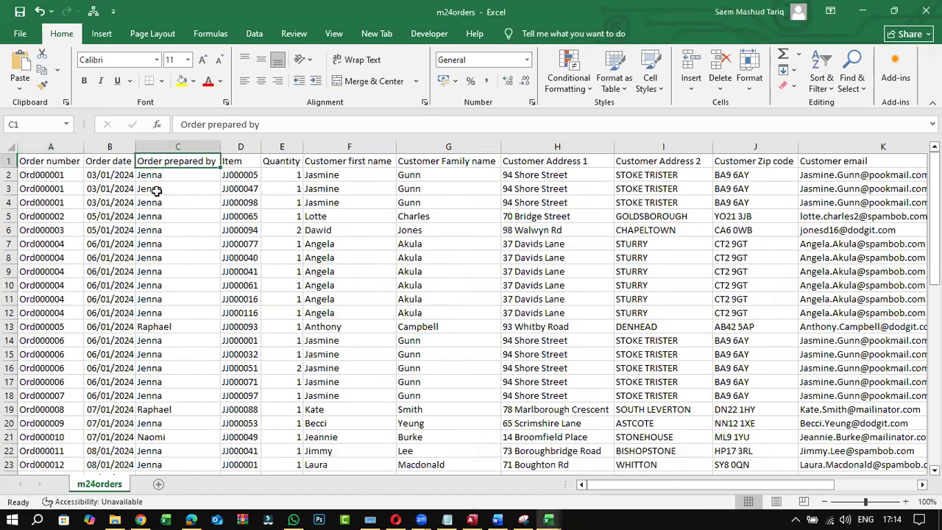
click(35, 164)
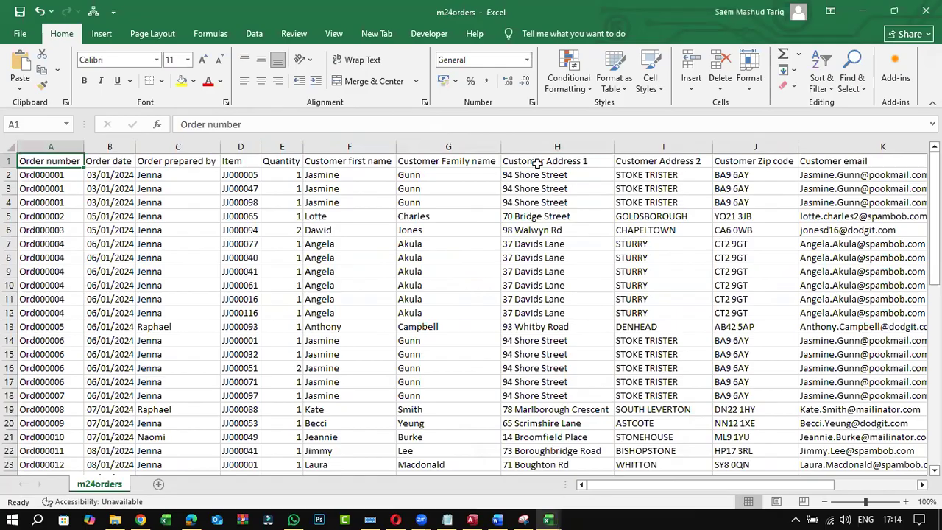
click(469, 159)
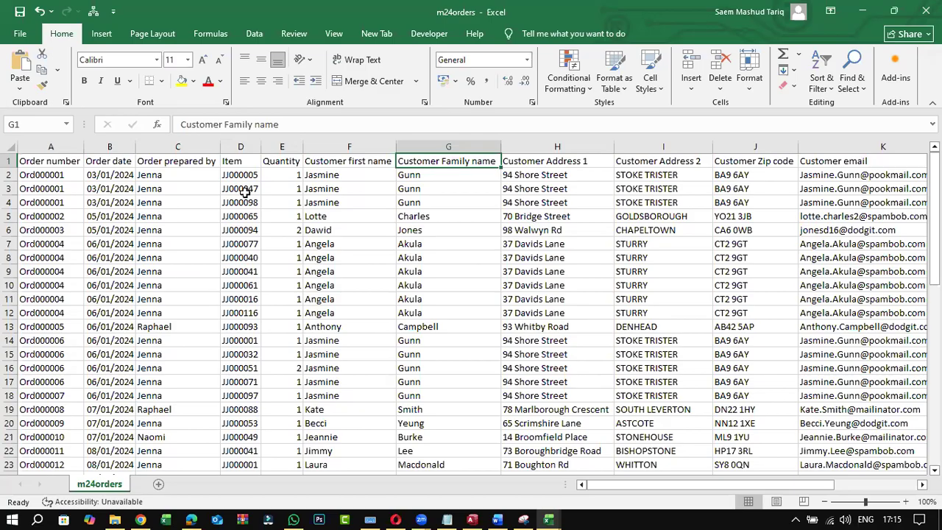
click(205, 216)
Copy the Order number through Quantity columns together with the Customer number column
drag(50, 147, 271, 146)
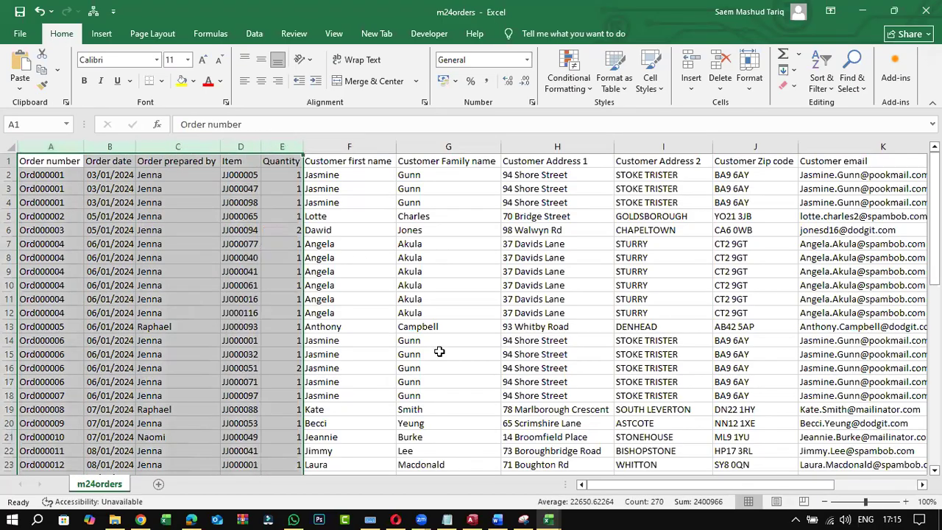
drag(601, 486, 678, 485)
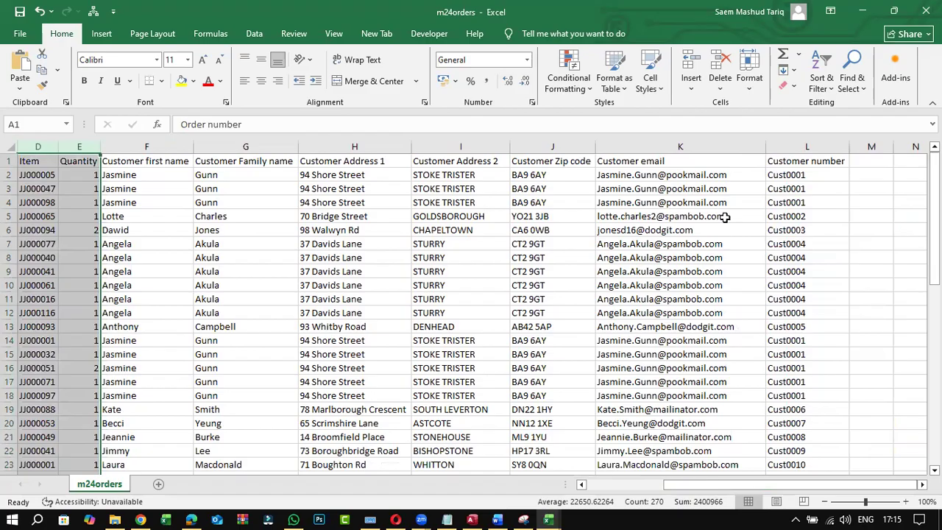
ctrl+click(793, 142)
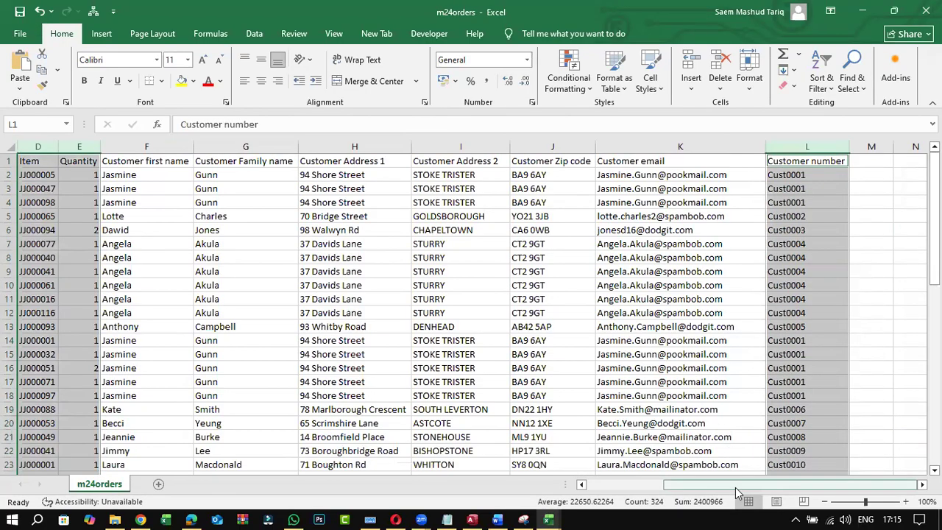
drag(733, 485, 526, 486)
right_click(215, 167)
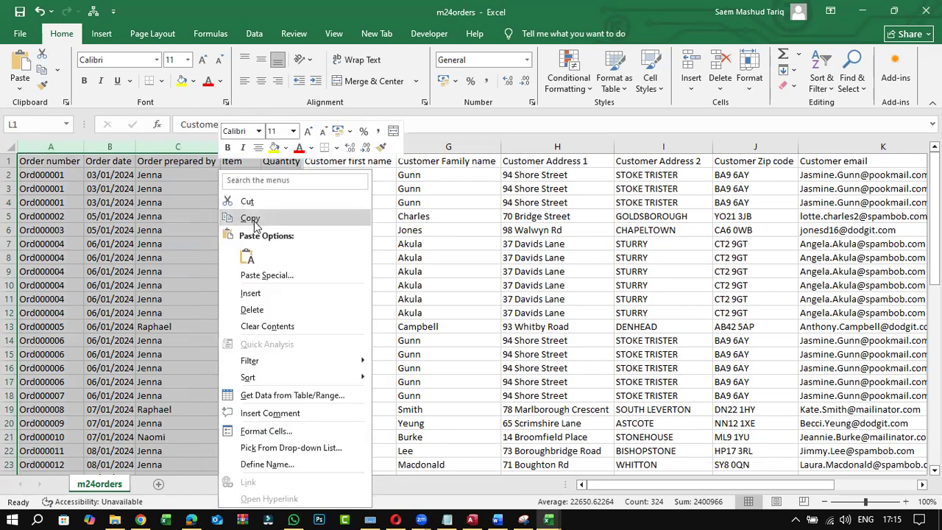
click(248, 221)
Create a new blank workbook and paste the copied order columns starting at A1
click(21, 33)
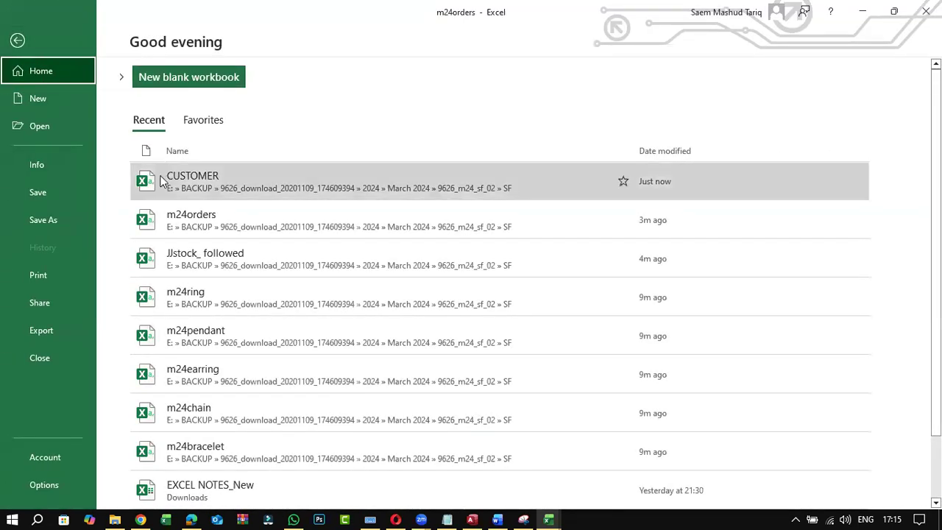
click(40, 98)
click(200, 148)
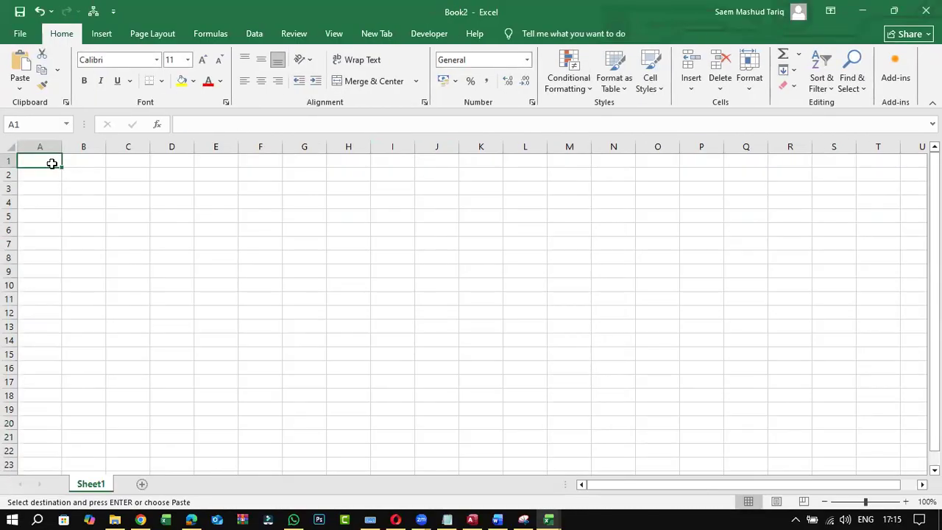
right_click(52, 161)
click(82, 251)
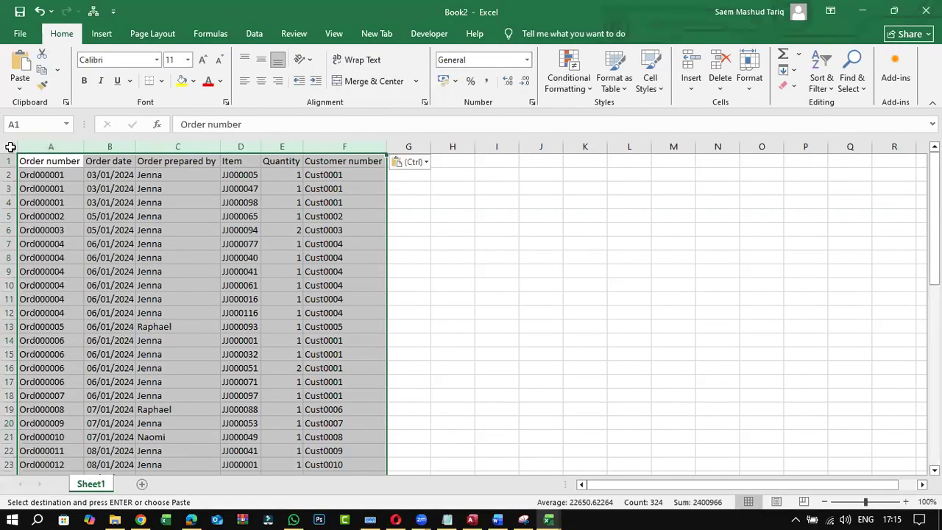
Review the pasted rows, comparing repeated order numbers with their customer numbers and items
click(11, 147)
click(176, 216)
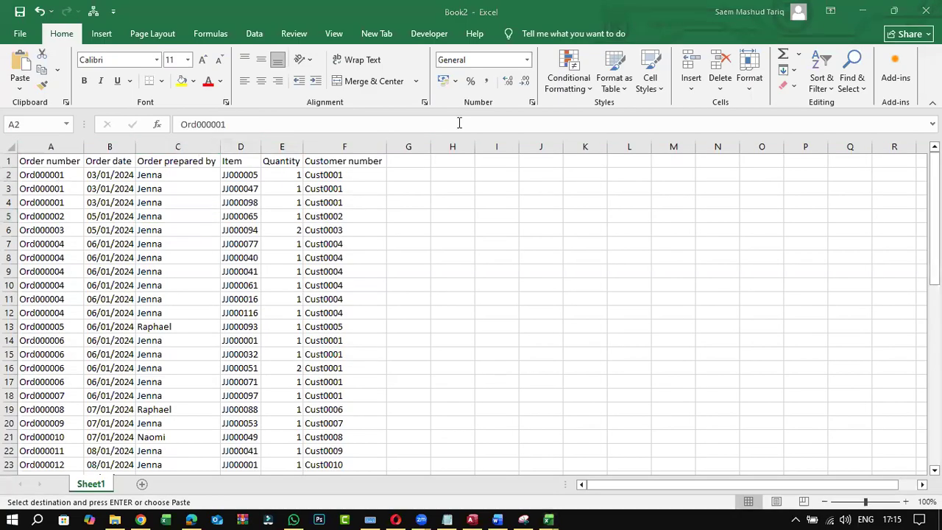
click(60, 185)
click(63, 180)
drag(62, 180, 67, 197)
drag(346, 176, 350, 194)
drag(254, 178, 249, 288)
click(247, 239)
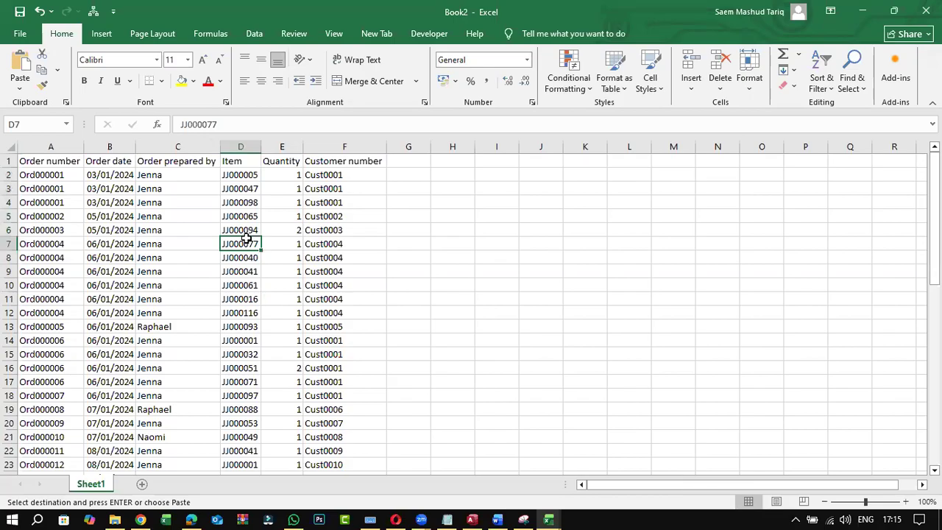
Shorten the Order number header in A1 to OrderNo
click(53, 164)
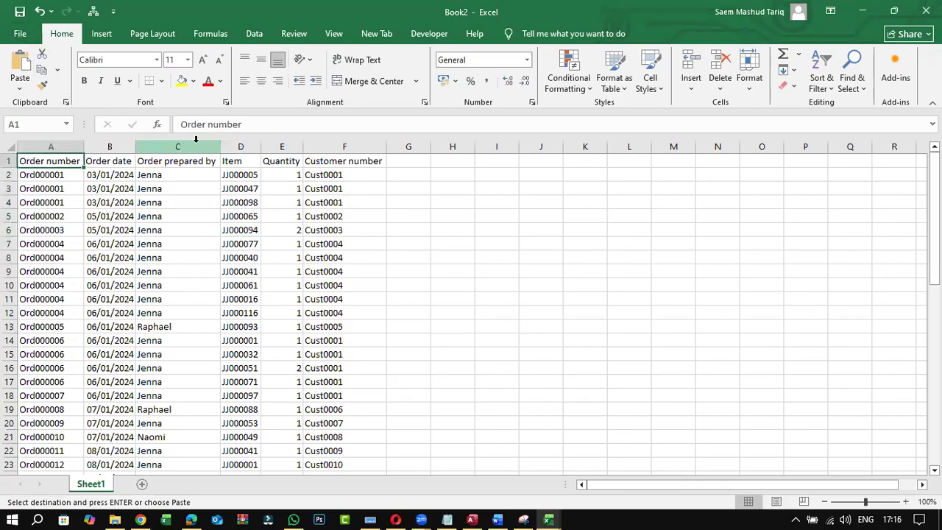
click(212, 124)
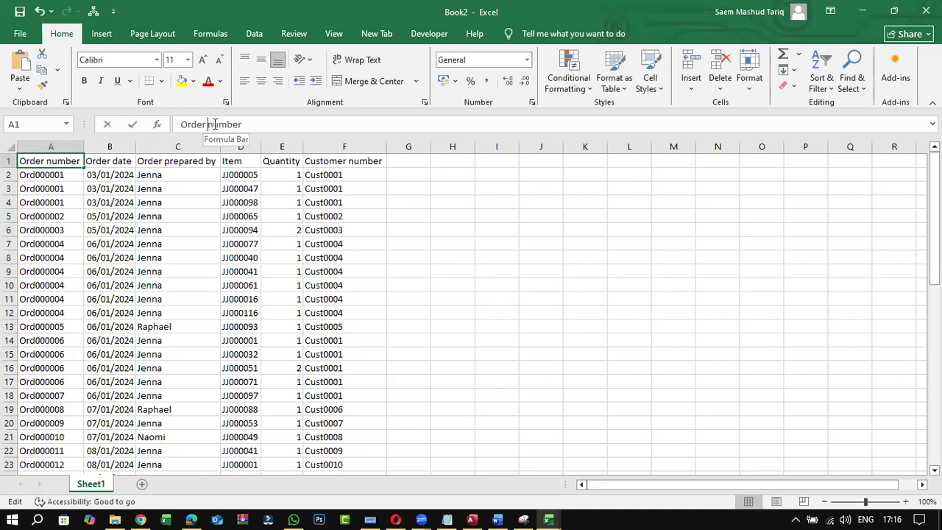
key(BackSpace)
key(Delete)
key(Delete)
key(Delete)
key(Delete)
key(Delete)
key(Delete)
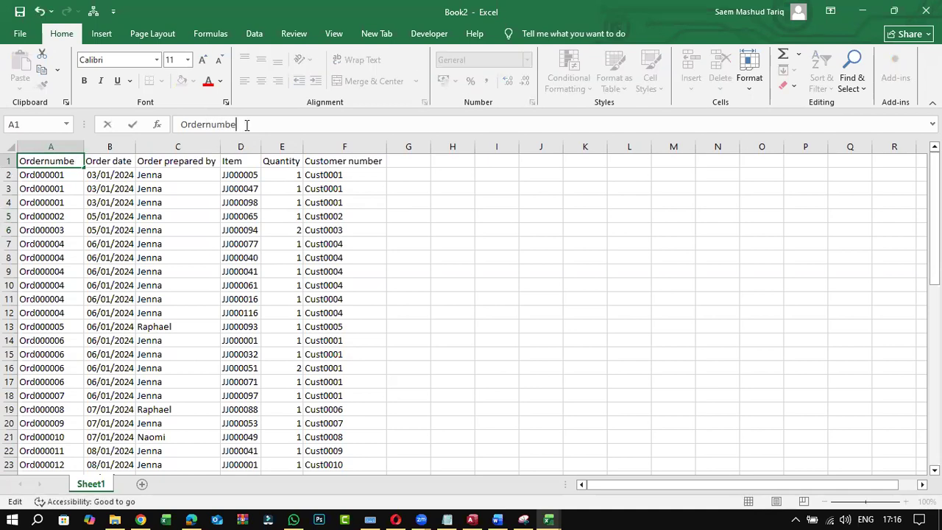
text(N)
click(247, 187)
Shorten the Order prepared by header in C1 to Orderprepby
click(190, 162)
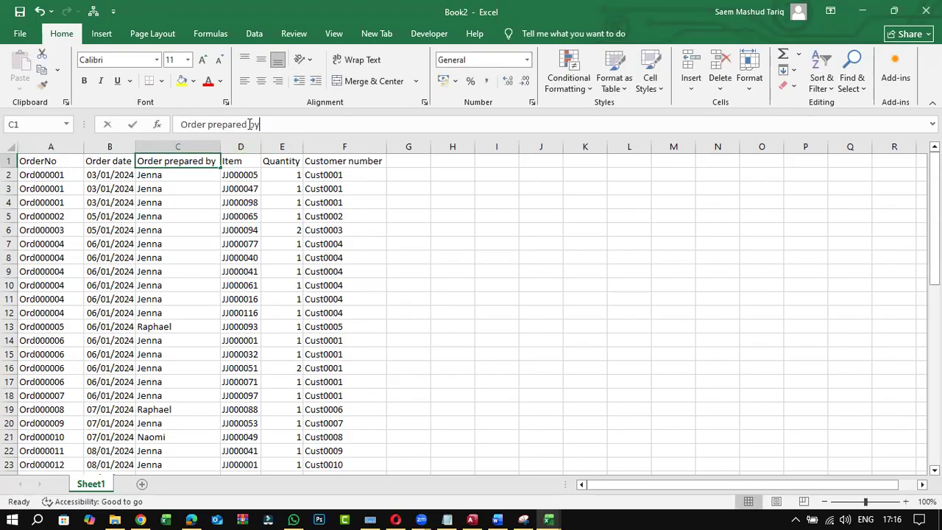
click(250, 123)
key(BackSpace)
key(BackSpace)
key(BackSpace)
key(BackSpace)
key(BackSpace)
key(BackSpace)
key(BackSpace)
key(BackSpace)
key(BackSpace)
key(BackSpace)
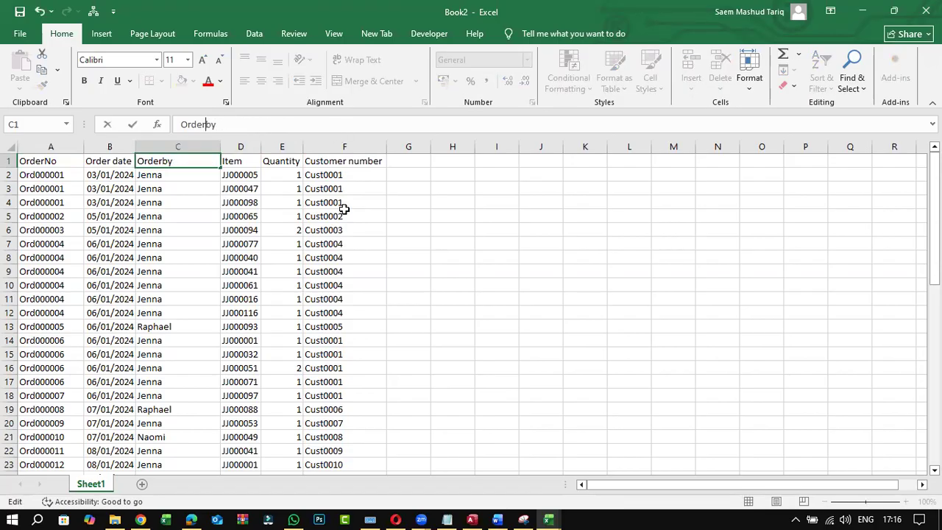
text(prep)
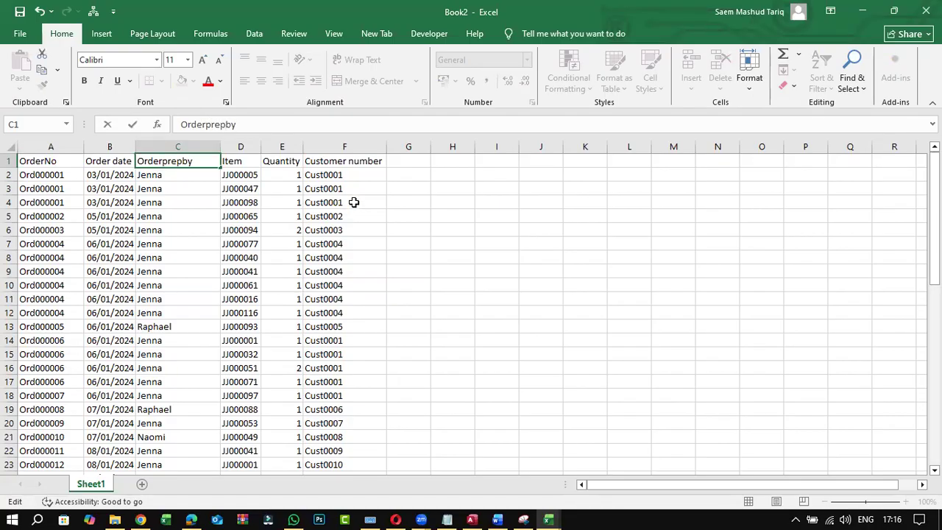
click(353, 203)
Shorten the Customer number header in F1 of the new orders workbook to Custno
click(334, 161)
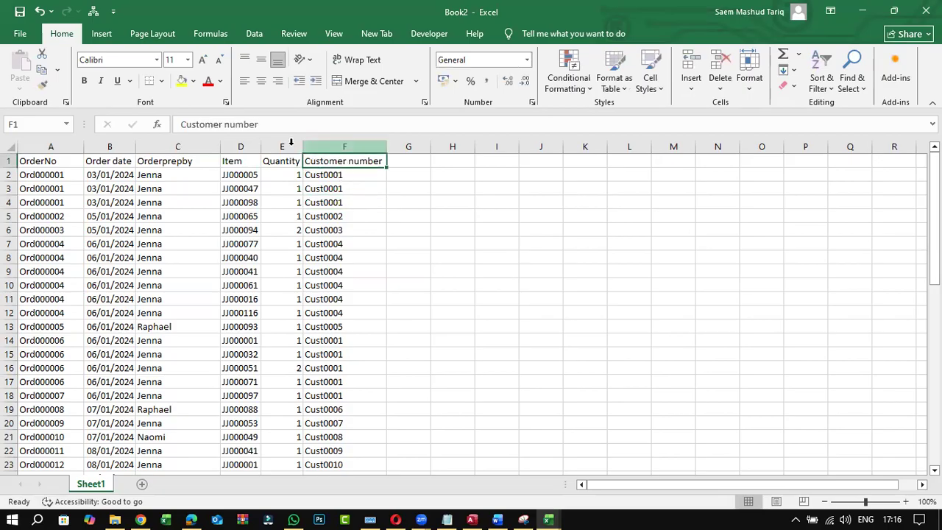
click(226, 124)
key(BackSpace)
key(BackSpace)
key(BackSpace)
key(BackSpace)
key(BackSpace)
key(BackSpace)
key(BackSpace)
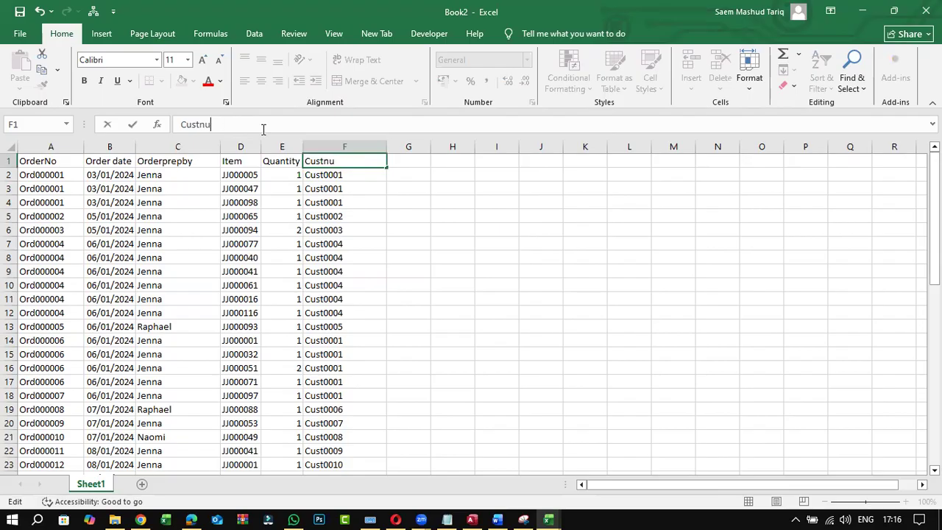
text(o)
click(274, 241)
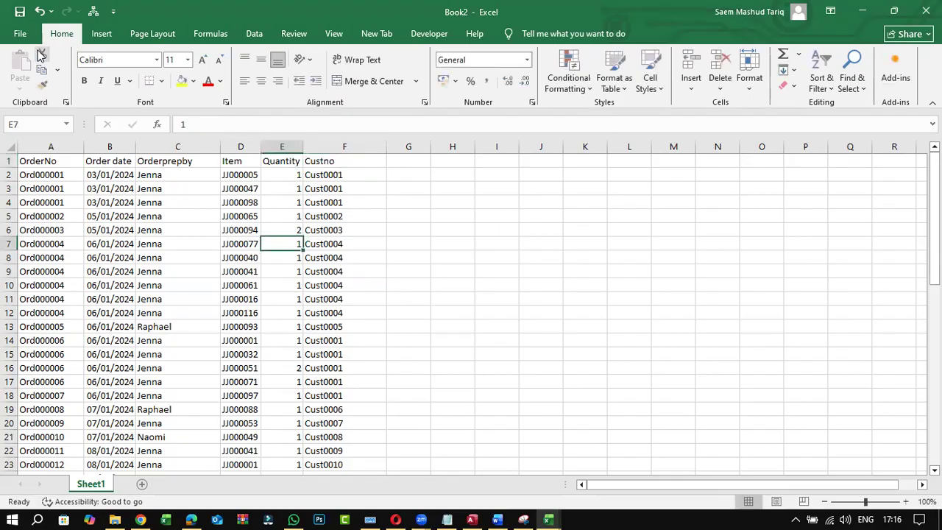
Switch to File Explorer, copy the SF folder's path, and return to the new orders workbook in Excel
click(115, 519)
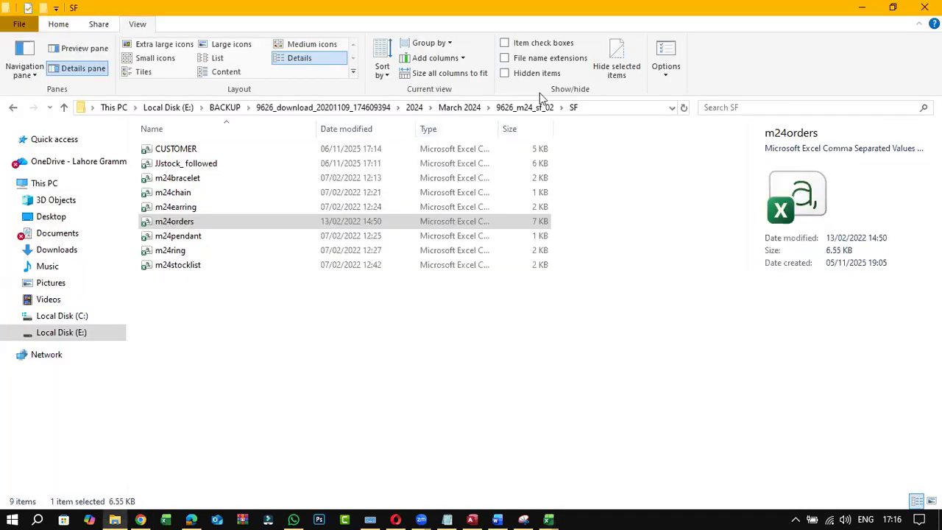
click(600, 108)
right_click(600, 107)
click(626, 150)
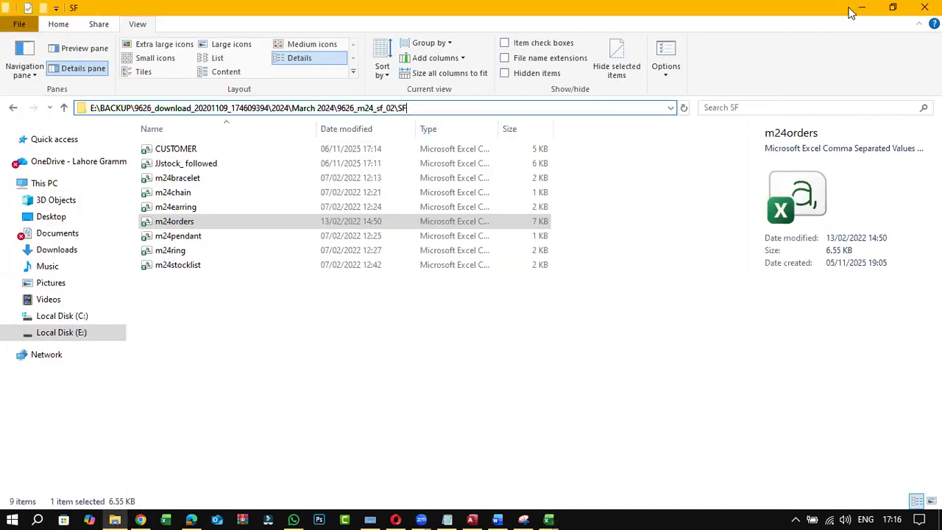
click(862, 7)
Start saving the new orders workbook under a new name and set the save location to the copied SF folder path
click(19, 34)
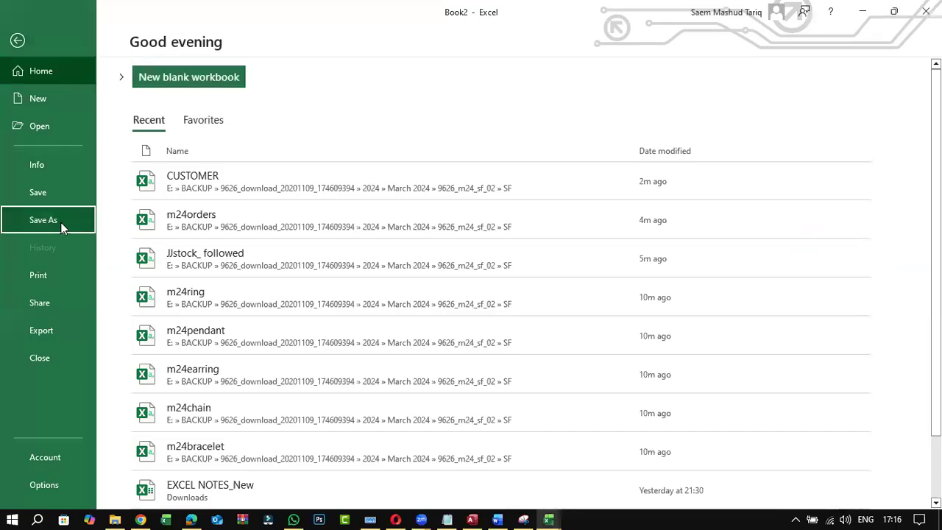
click(62, 228)
click(220, 374)
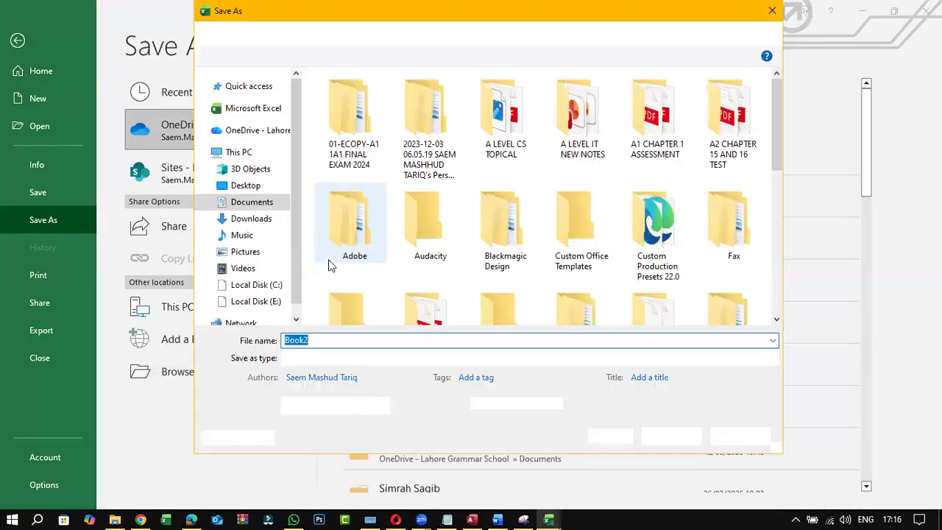
click(461, 33)
right_click(461, 32)
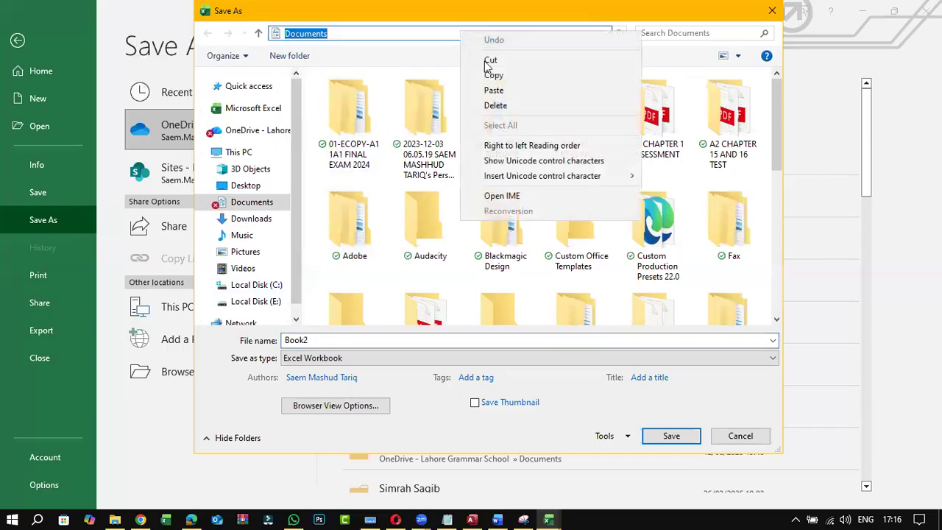
click(494, 90)
click(623, 33)
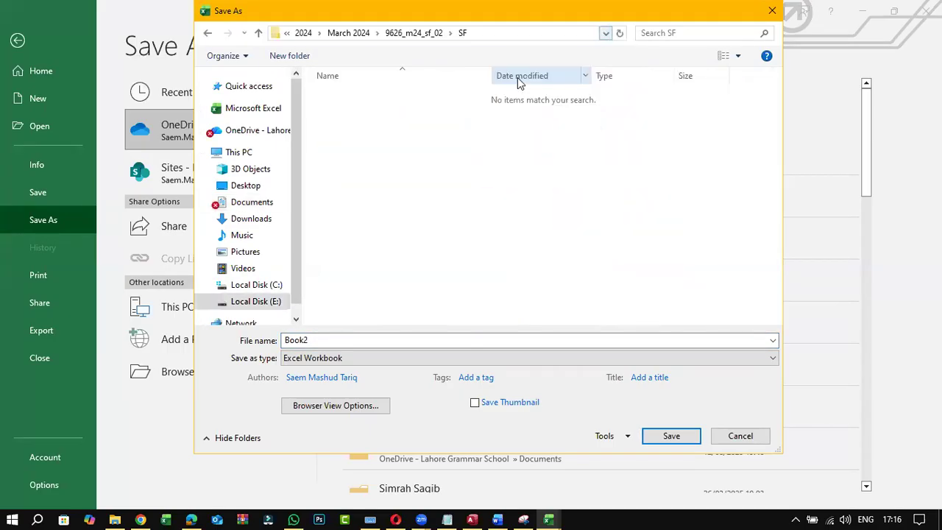
Save the orders workbook in the SF folder as ORDERS in CSV (Comma delimited) format, keeping that format
click(353, 357)
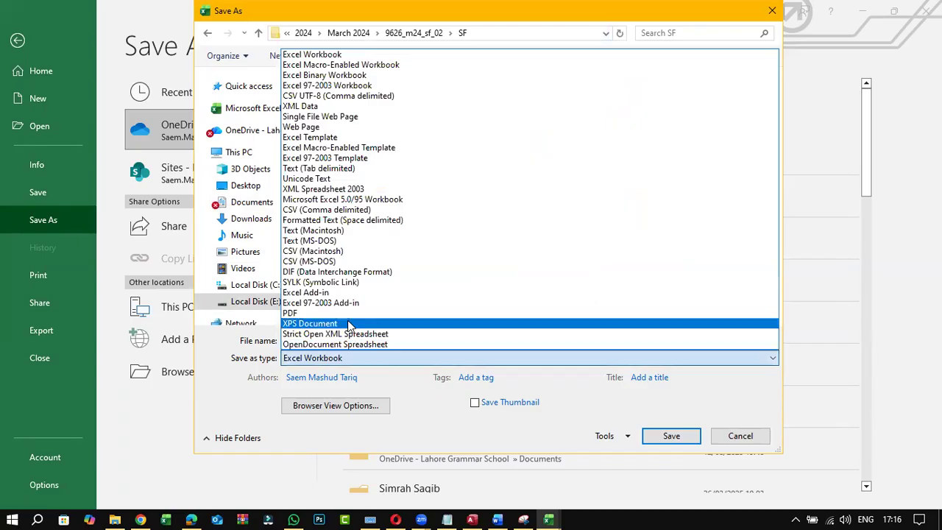
click(331, 212)
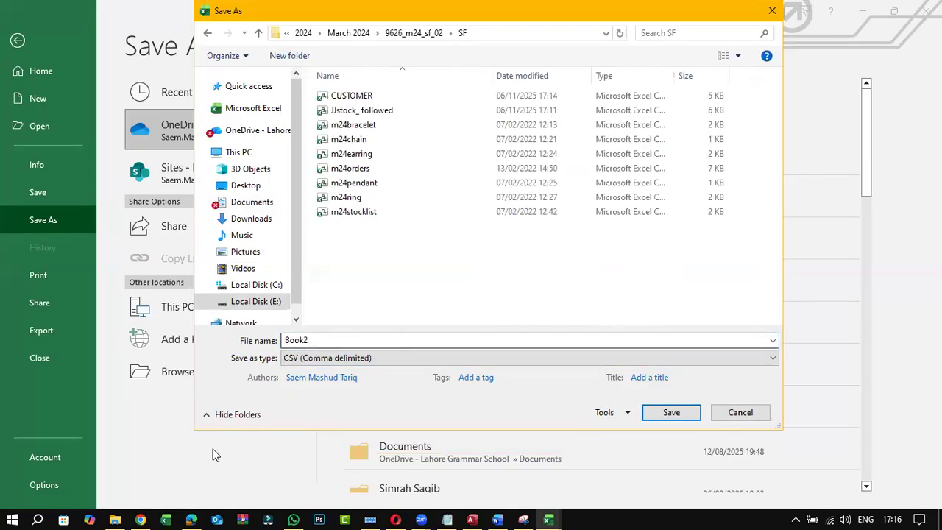
click(115, 518)
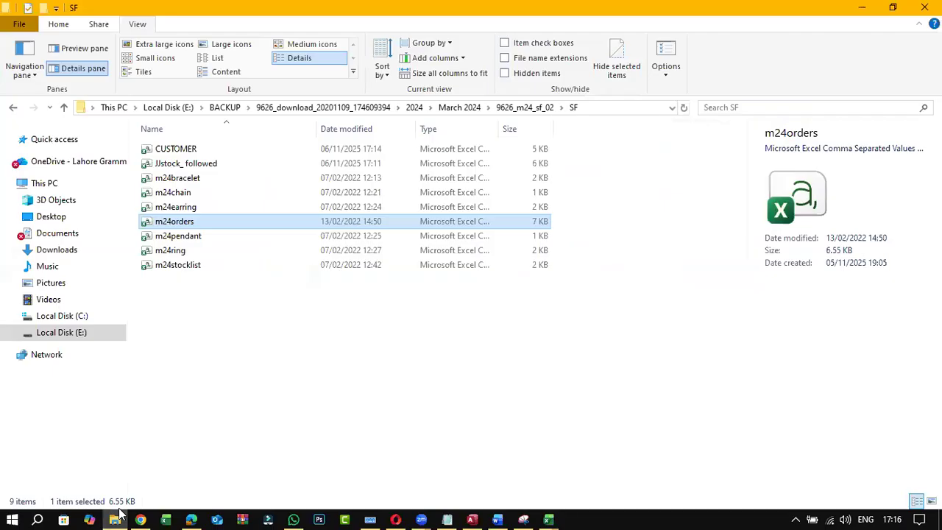
click(116, 518)
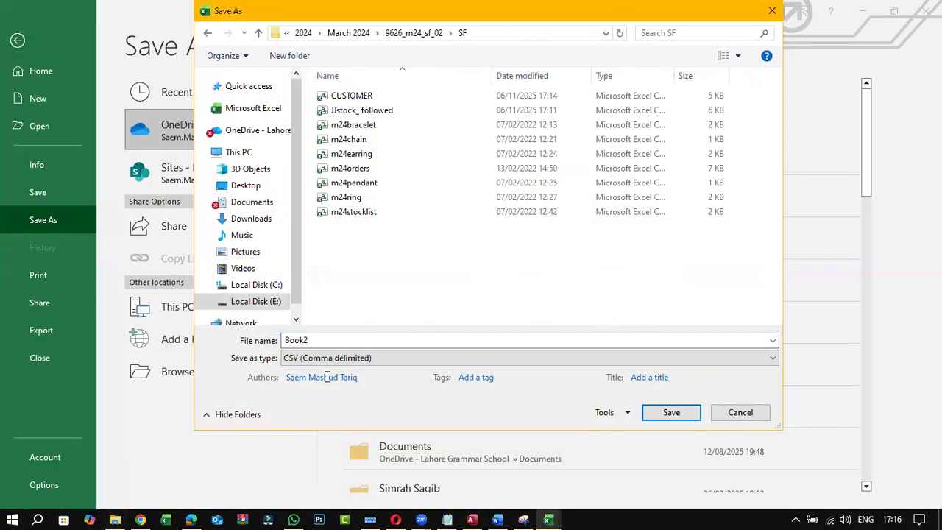
double_click(341, 340)
text(O)
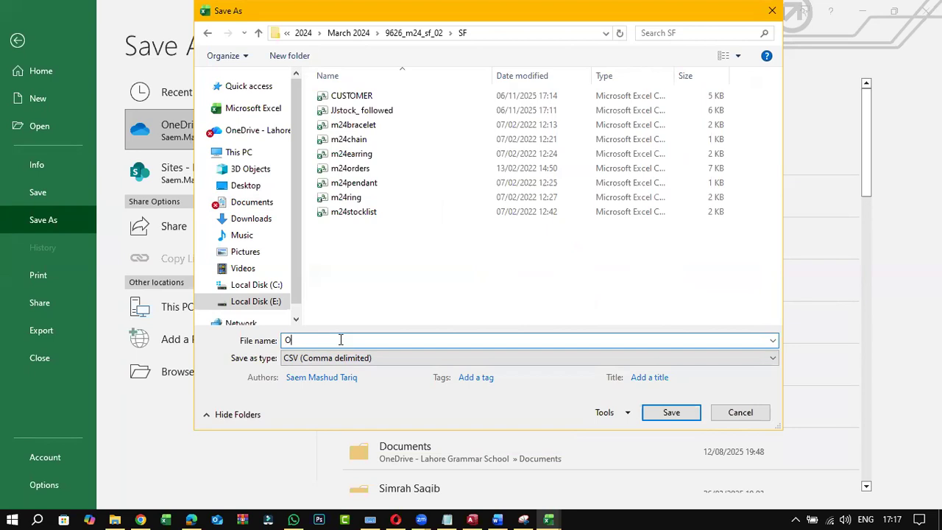
text(RDERS)
key(Return)
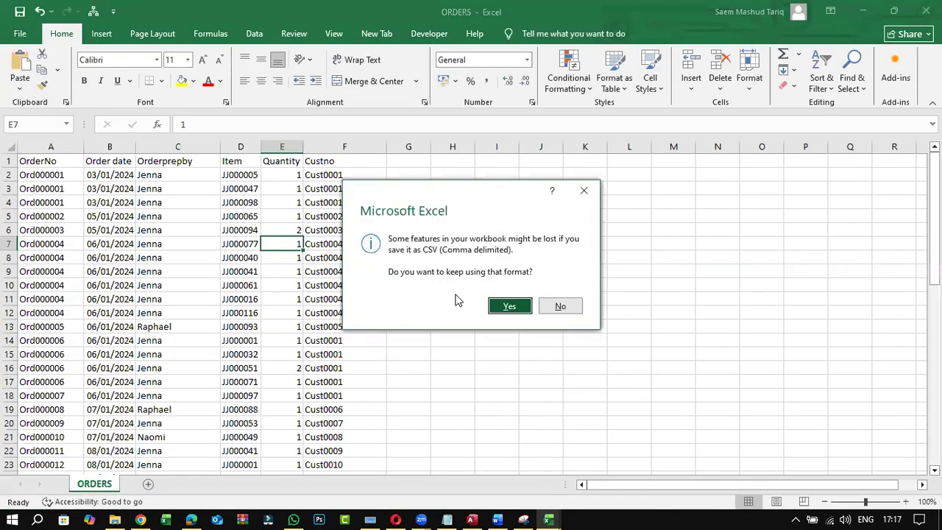
click(507, 305)
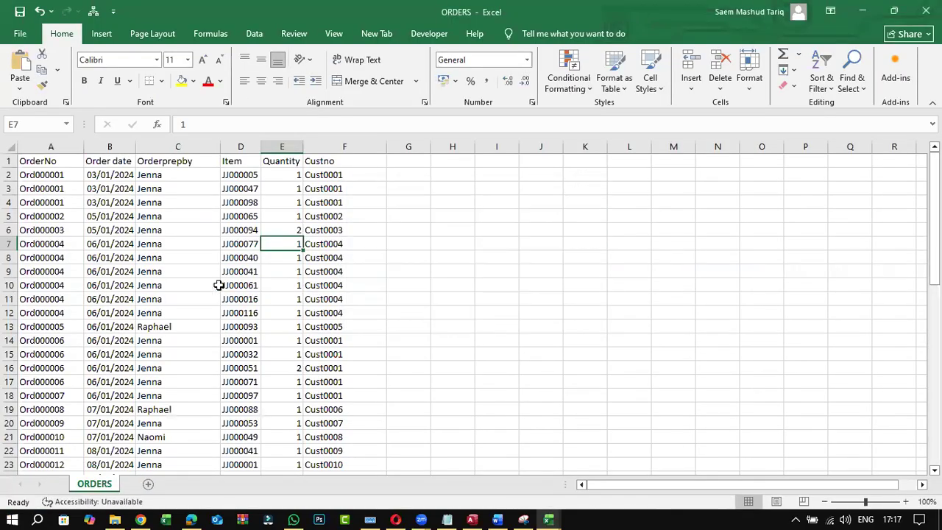
Examine the first order's rows in ORDERS, and switch to m24orders to examine the repeated customer records in rows 2–4, 7–12 and 14–18
click(66, 223)
drag(42, 175, 354, 203)
click(248, 177)
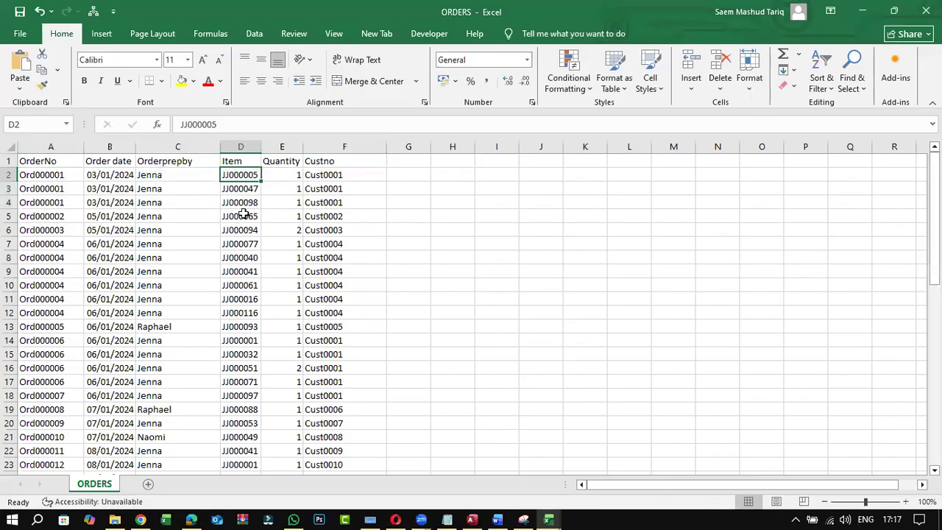
key(alt+Tab)
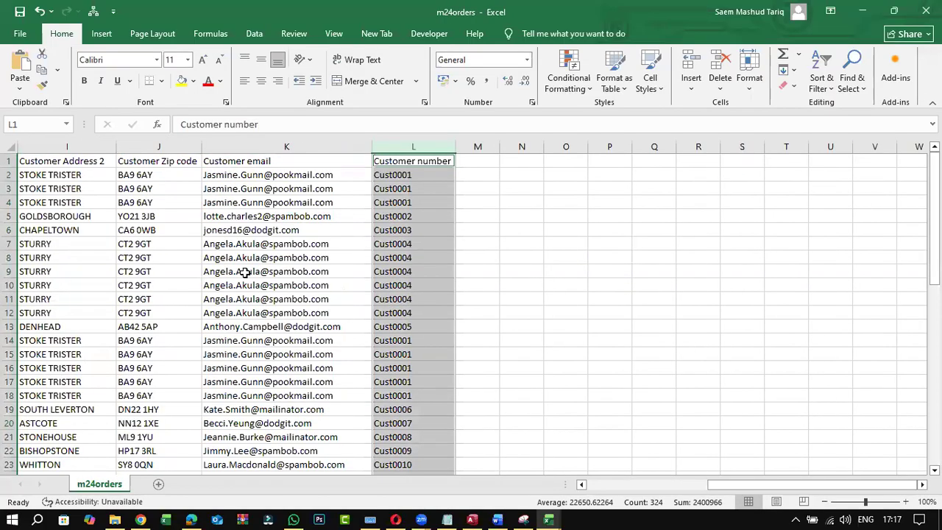
click(244, 272)
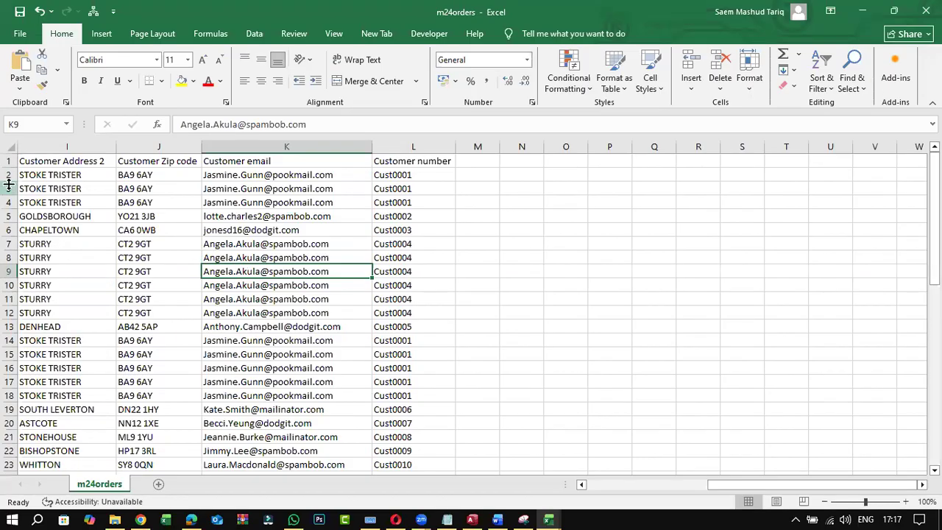
drag(8, 175, 10, 203)
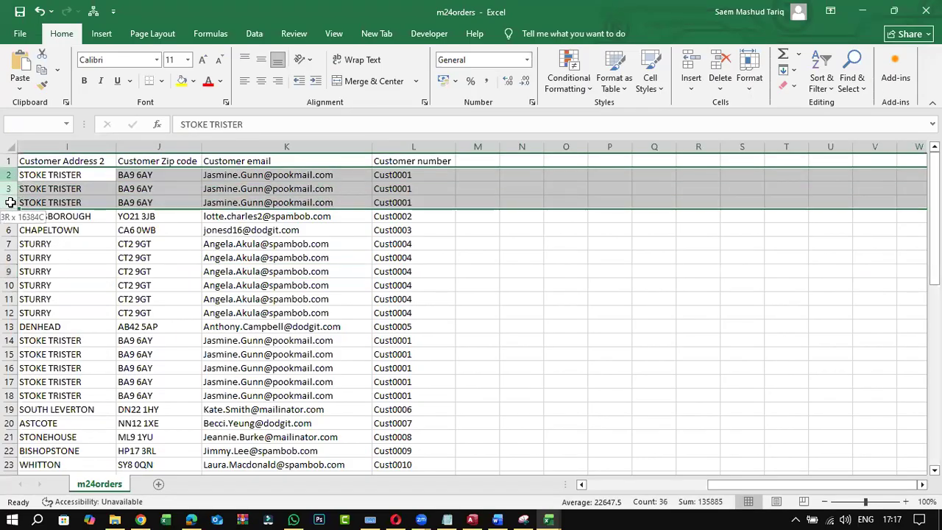
drag(9, 243, 8, 309)
scroll(83, 358, down, 1)
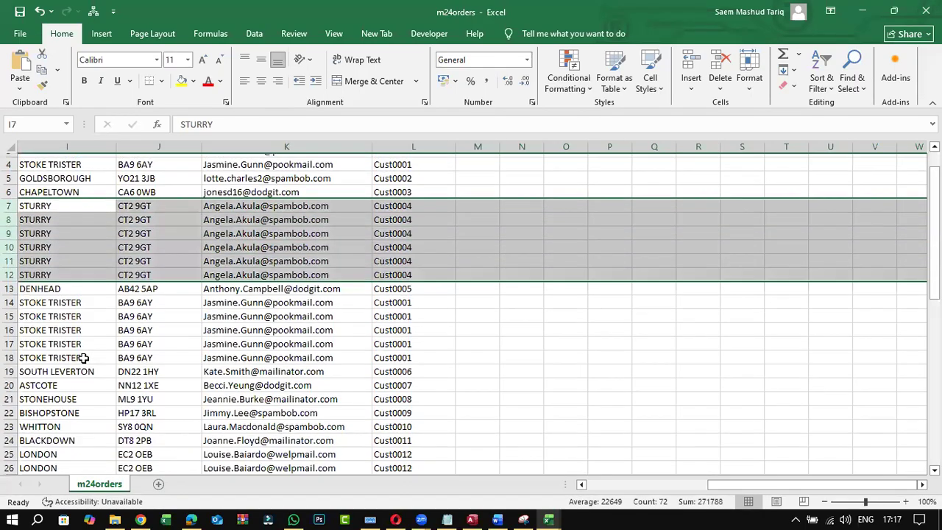
drag(8, 299, 8, 354)
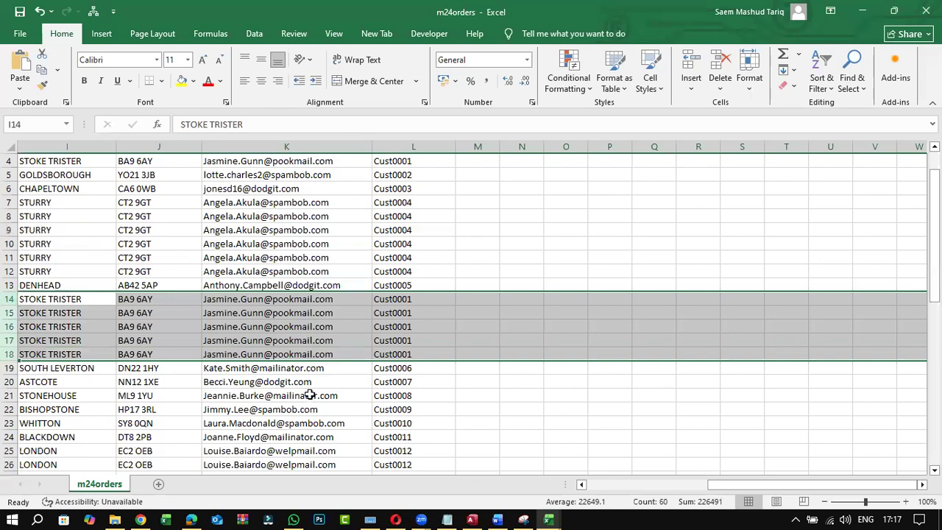
scroll(309, 394, down, 14)
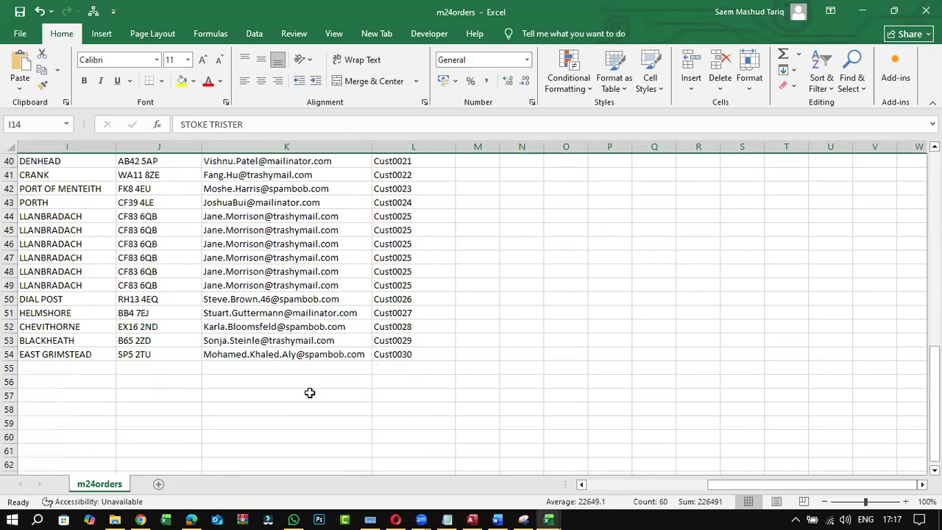
scroll(309, 393, up, 3)
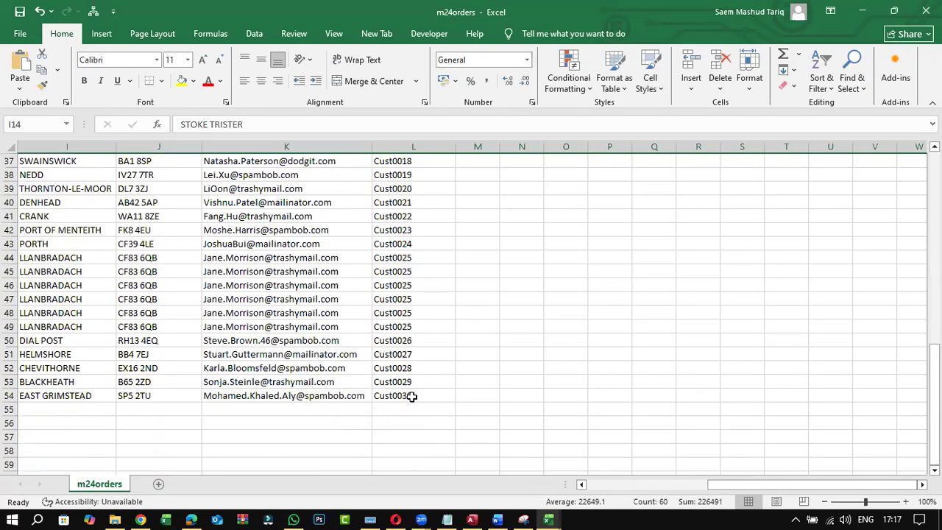
click(416, 395)
scroll(419, 390, up, 12)
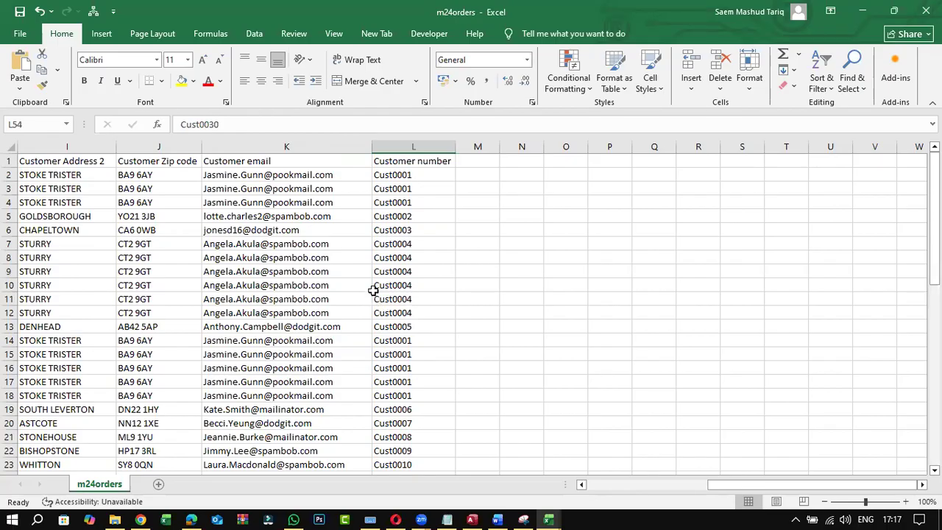
drag(9, 244, 10, 312)
mouse_move(13, 168)
mouse_down()
mouse_move(12, 183)
mouse_move(12, 166)
mouse_up()
drag(9, 337, 8, 395)
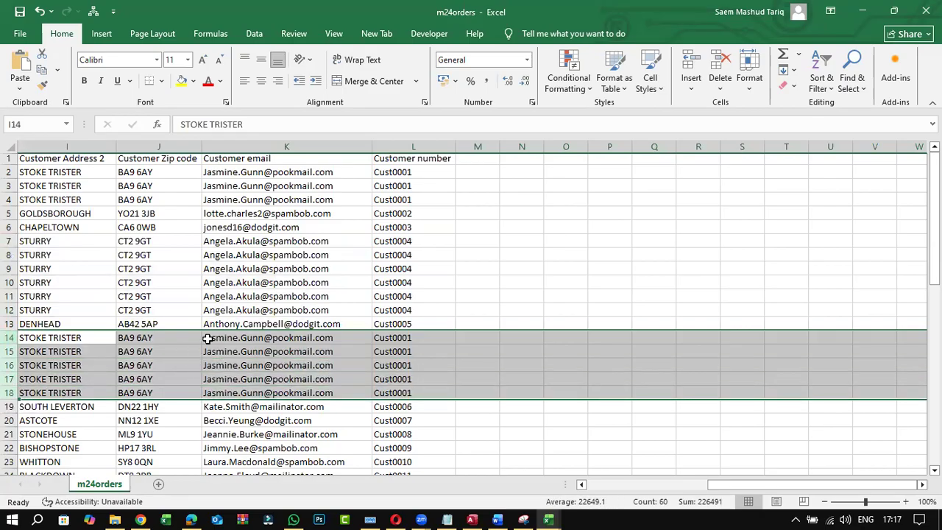
click(209, 338)
key(Left)
key(Right)
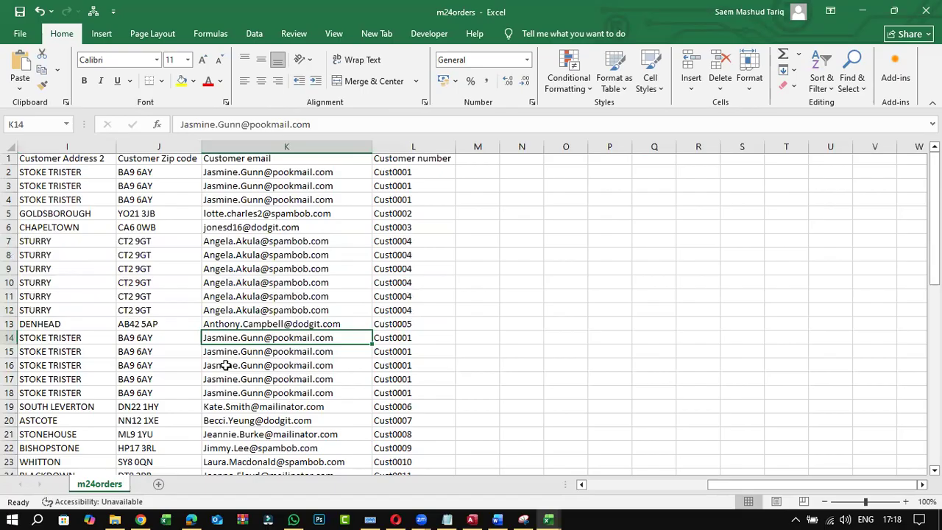
scroll(226, 365, down, 2)
scroll(23, 312, up, 2)
Remove duplicate records from range I2:L54 of m24orders, comparing columns I, J, K and L
drag(52, 176, 431, 437)
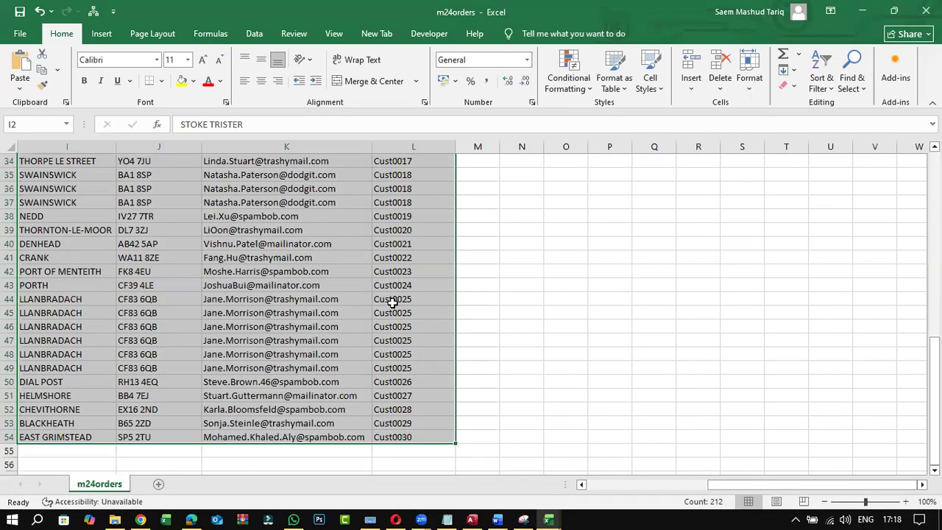
scroll(393, 301, up, 11)
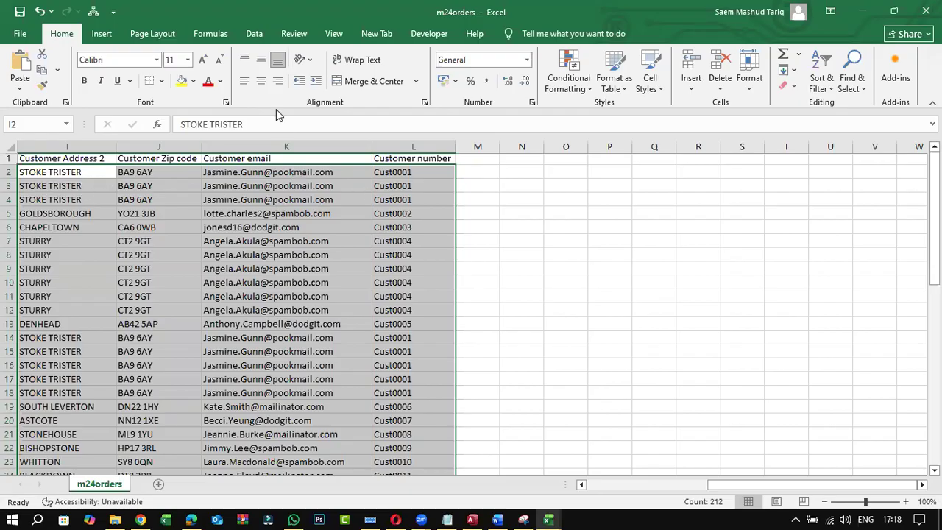
click(257, 35)
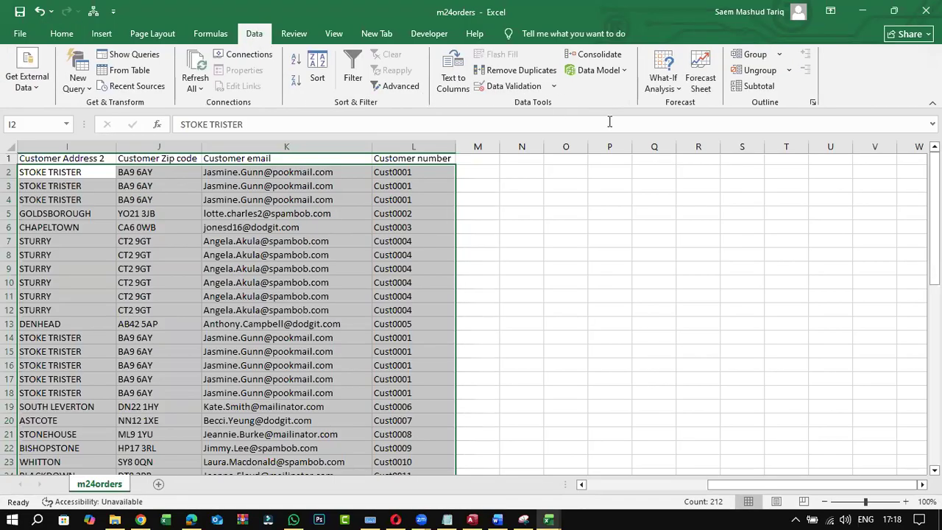
click(520, 71)
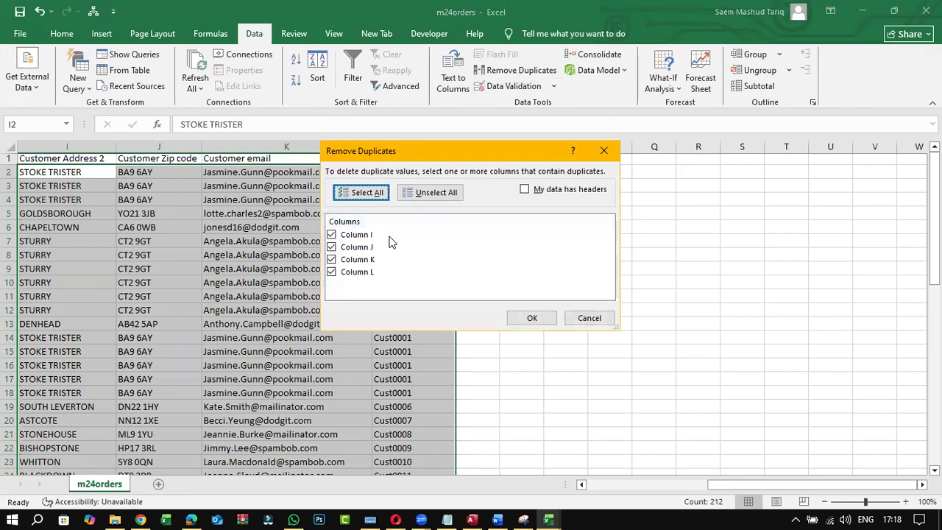
click(530, 319)
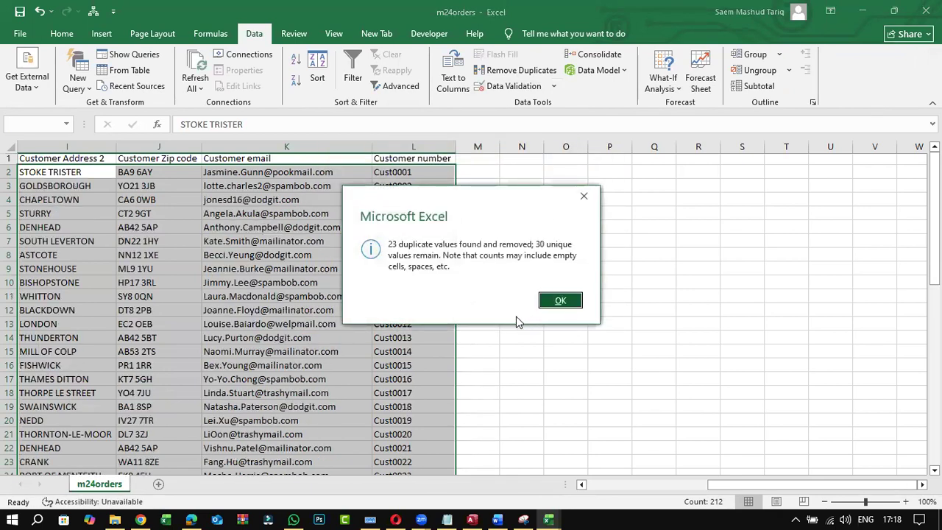
click(559, 302)
scroll(900, 221, down, 1)
mouse_move(935, 234)
mouse_down()
mouse_move(935, 297)
mouse_move(935, 231)
mouse_up()
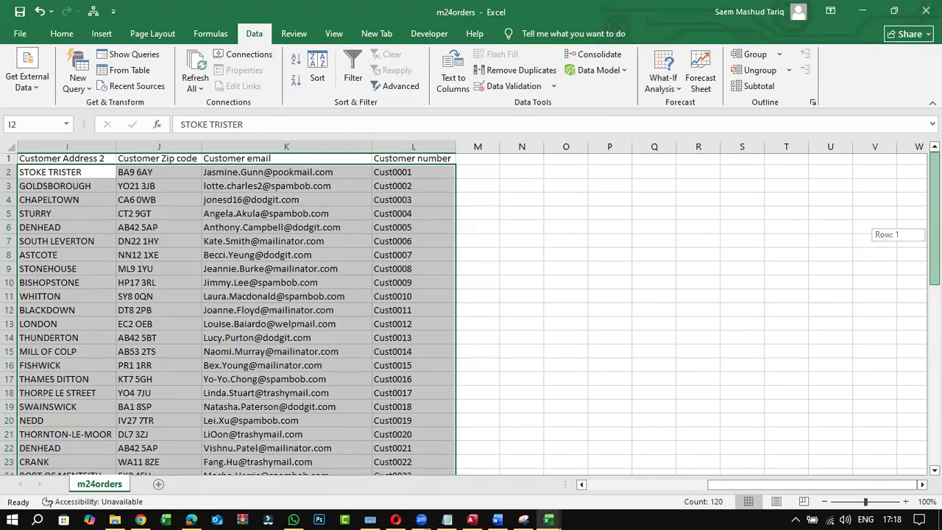
Shorten the Customer number header in L1 of m24orders to CustnO
click(445, 216)
click(419, 145)
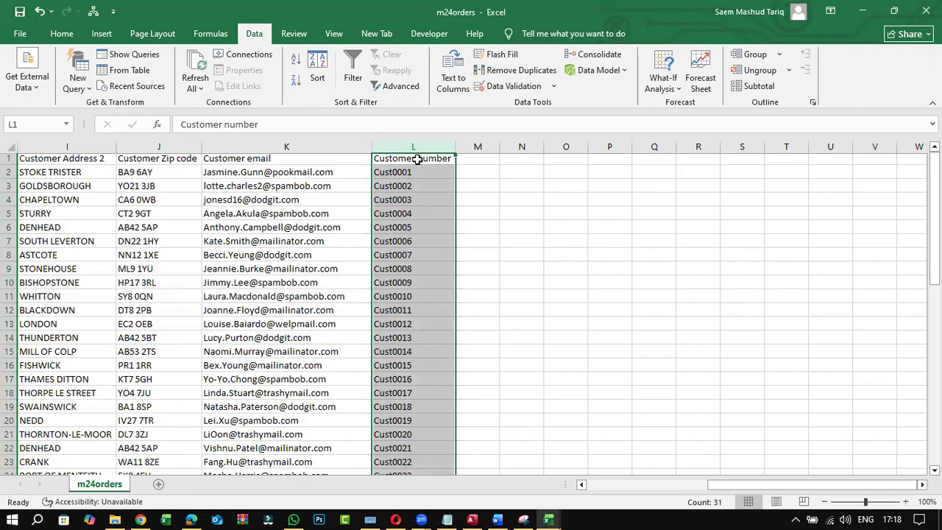
click(418, 160)
click(223, 123)
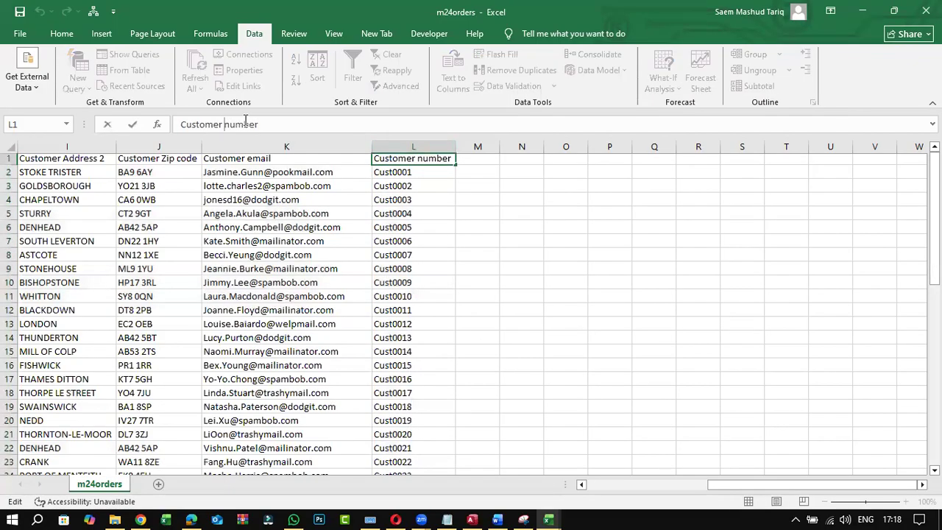
key(BackSpace)
key(BackSpace)
key(BackSpace)
key(BackSpace)
key(BackSpace)
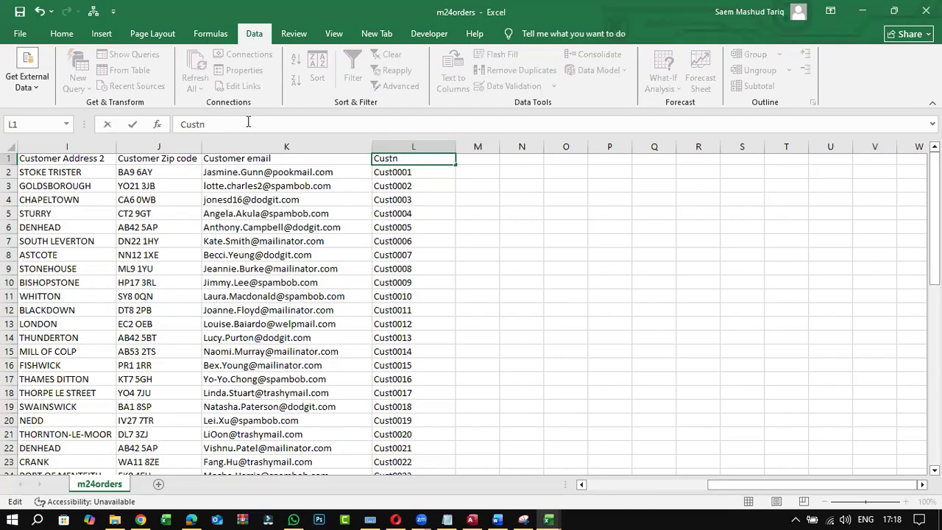
text(O)
click(132, 124)
Shorten the Customer email header in K1 of m24orders to email
click(227, 160)
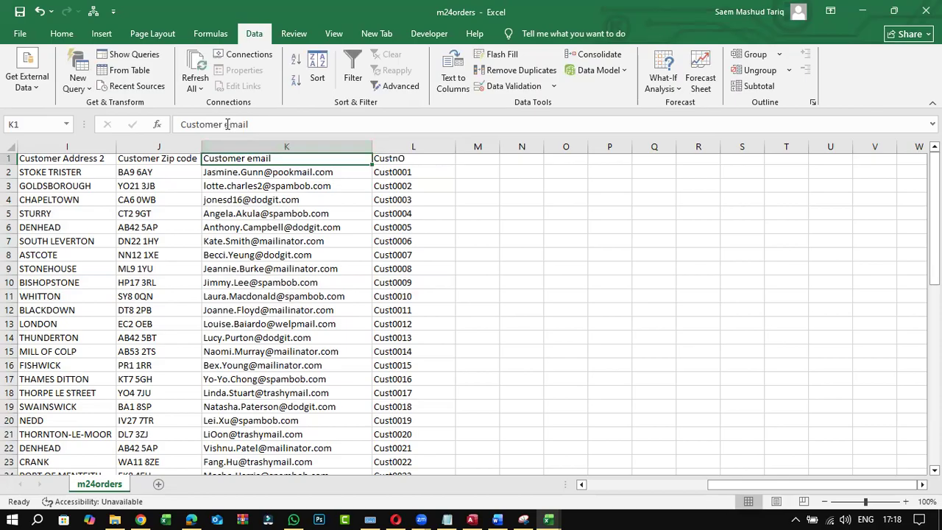
click(228, 124)
key(BackSpace)
key(BackSpace)
key(BackSpace)
key(BackSpace)
key(BackSpace)
key(BackSpace)
key(BackSpace)
key(BackSpace)
key(BackSpace)
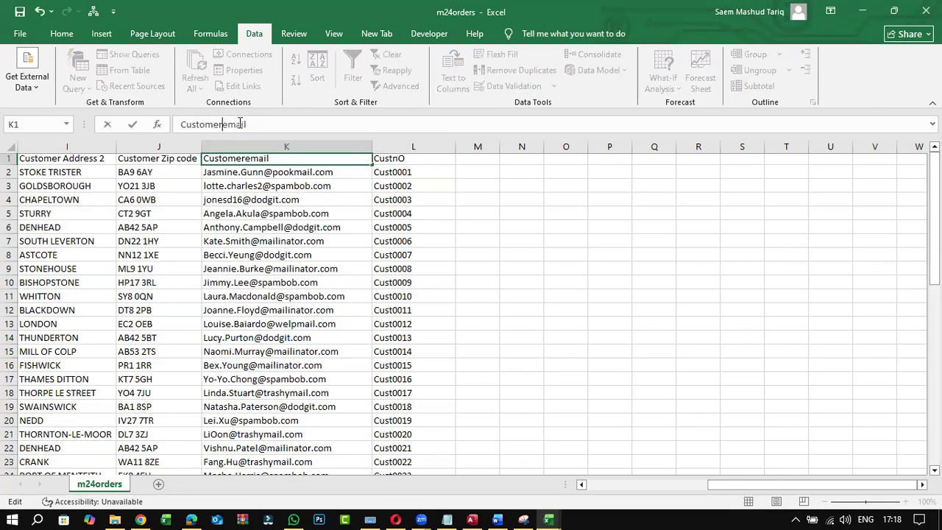
click(132, 124)
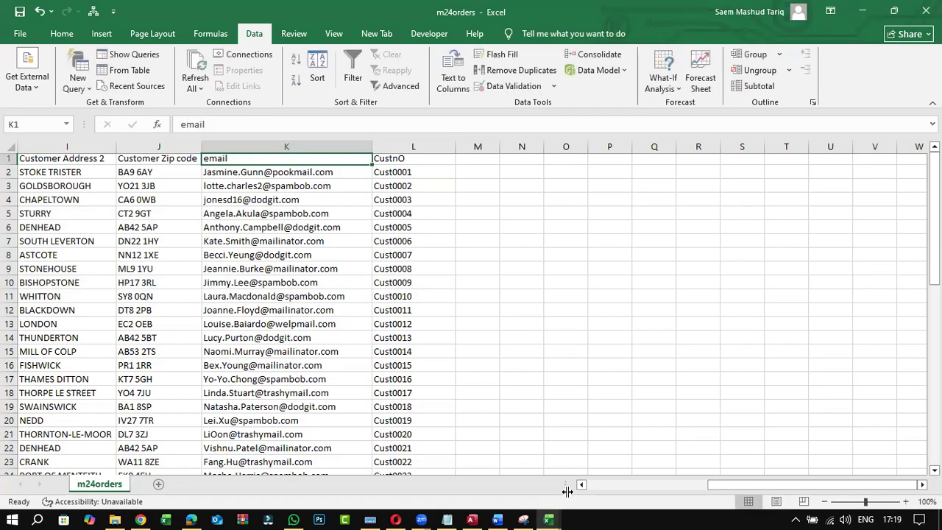
Look over the m24orders columns and close the workbook without saving its changes
drag(711, 491, 524, 491)
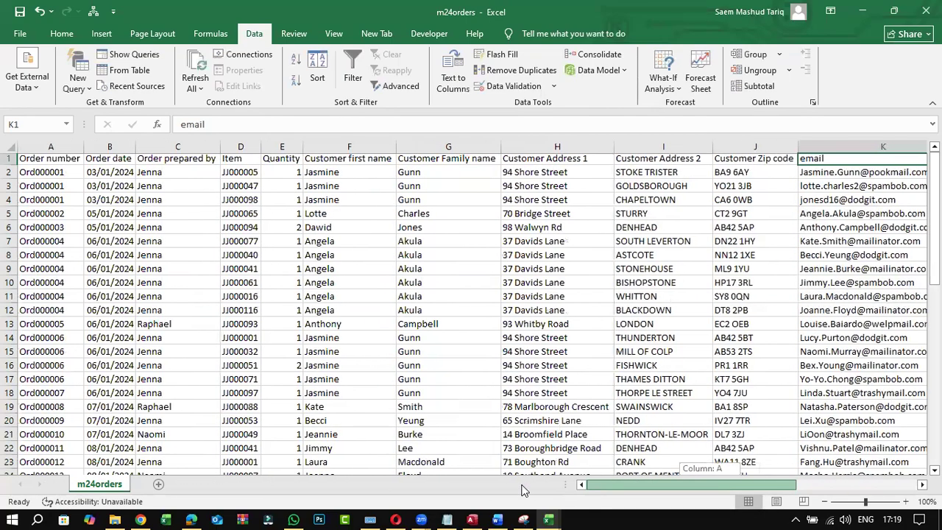
drag(524, 491, 524, 491)
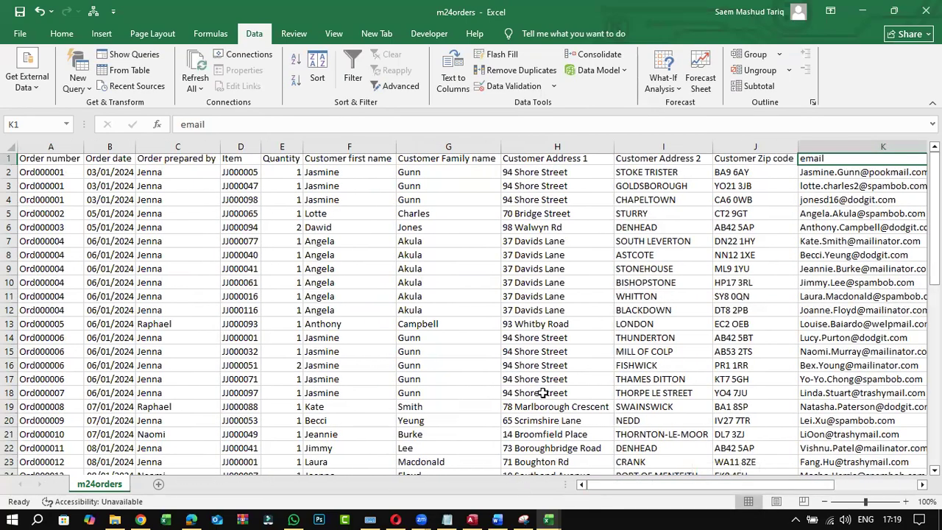
scroll(298, 362, down, 3)
scroll(634, 282, up, 3)
click(478, 306)
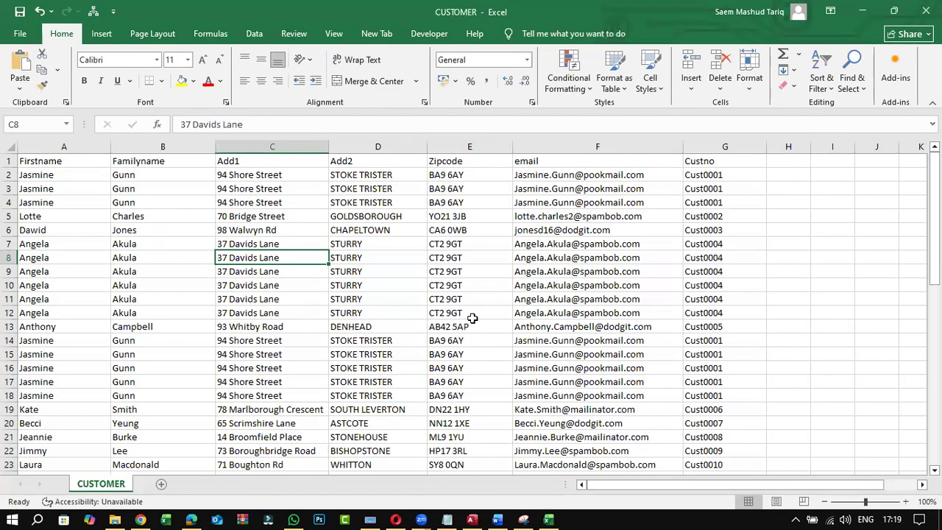
Remove duplicate customer records from range A2:G54 of CUSTOMER, comparing all the columns
click(206, 235)
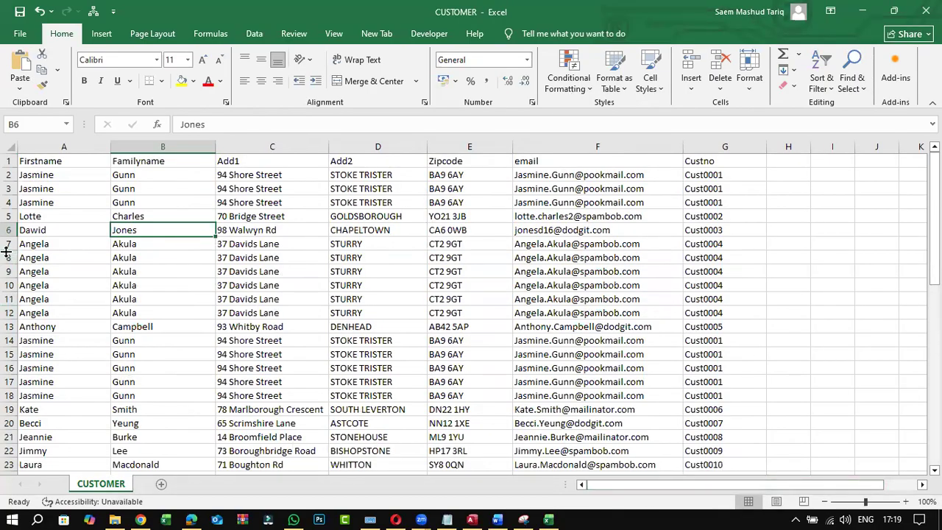
drag(8, 243, 9, 291)
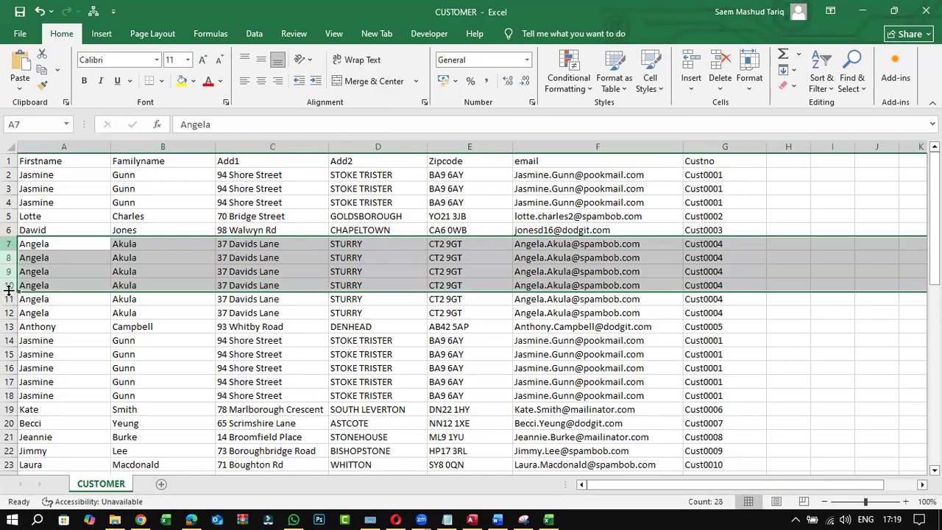
click(33, 258)
drag(29, 174, 725, 425)
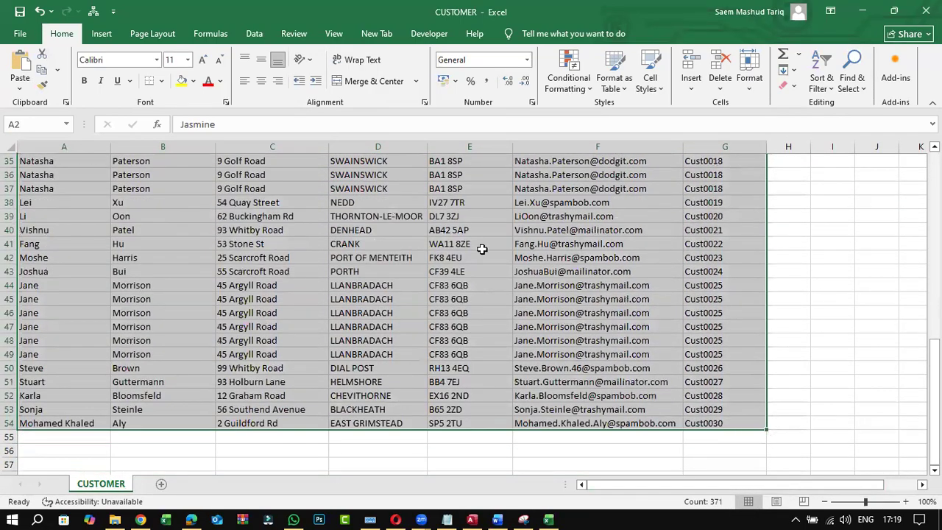
click(258, 36)
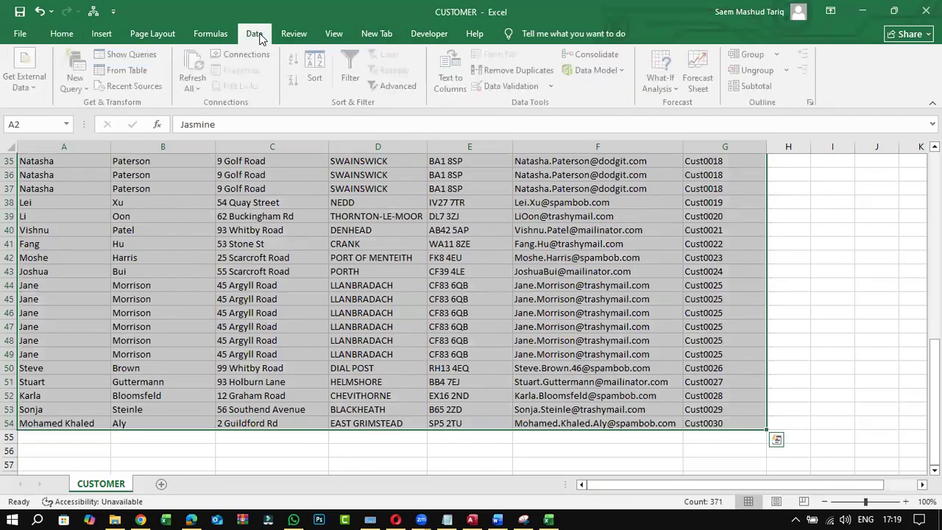
click(519, 70)
click(531, 318)
click(548, 299)
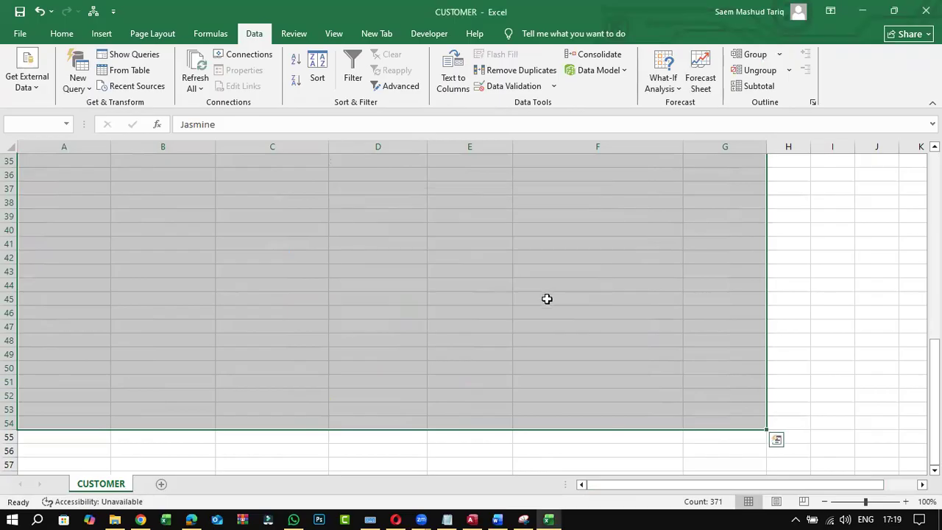
scroll(547, 299, up, 11)
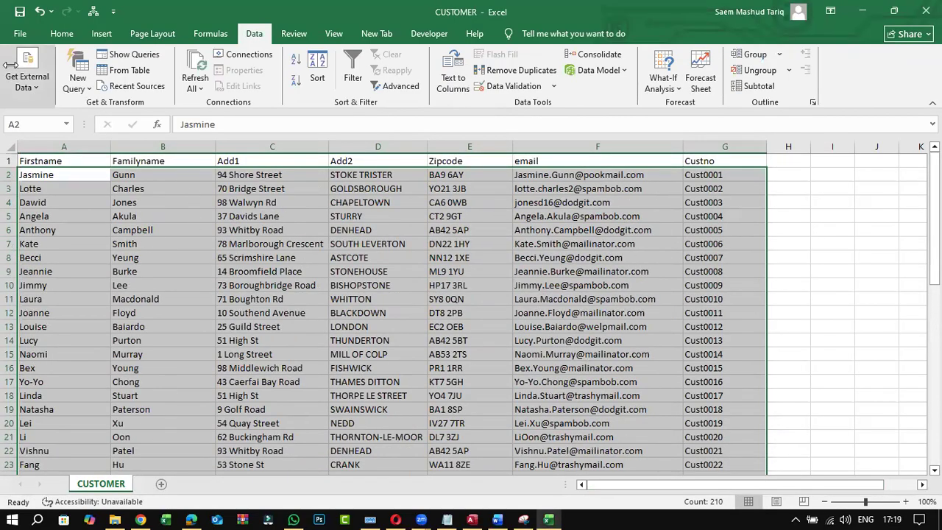
Save CUSTOMER, keeping the CSV (Comma delimited) format, and close it
click(20, 11)
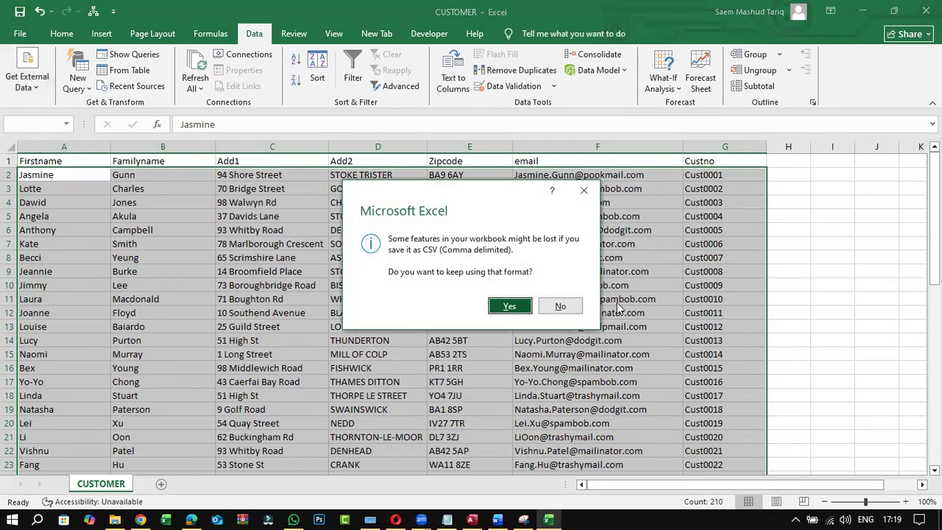
click(508, 308)
click(926, 12)
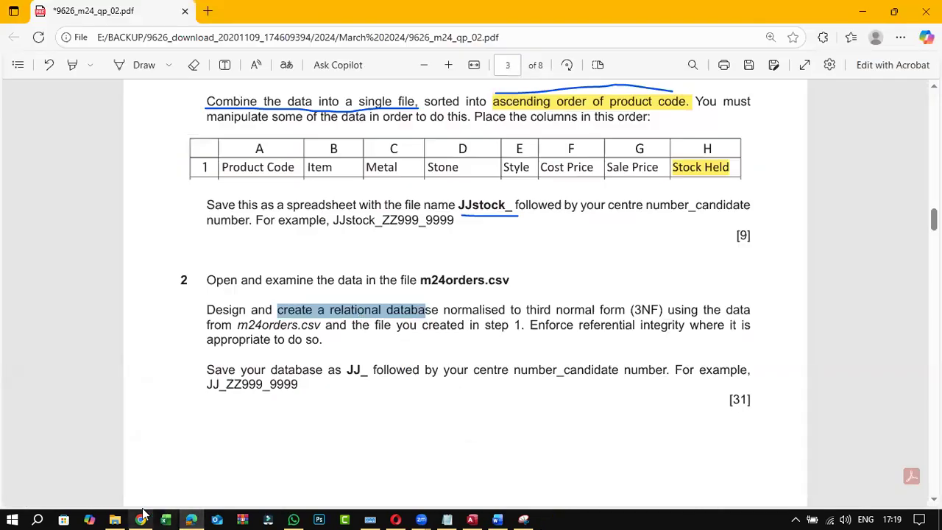
Check the ORDERS, CUSTOMER and JJstock_ followed files in the SF folder, and glance at question 2 of the exam paper
click(115, 519)
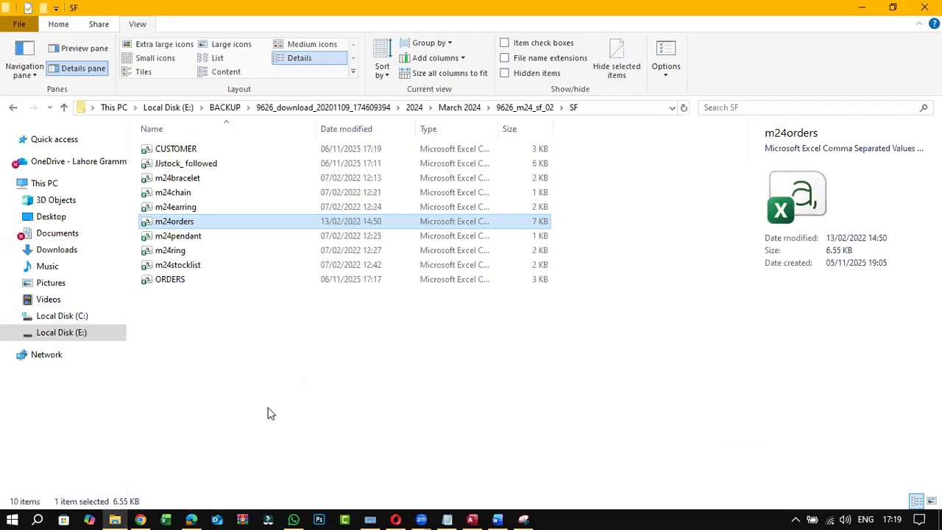
click(206, 327)
click(181, 280)
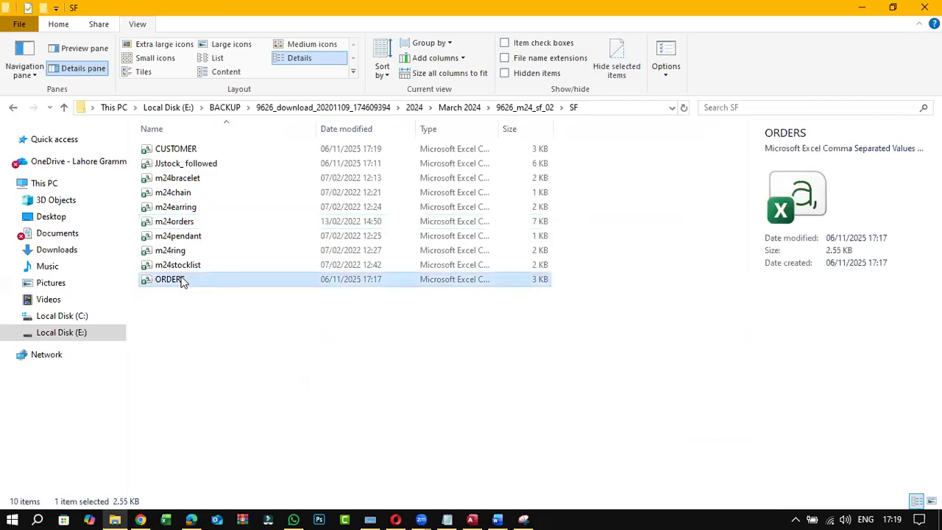
click(200, 148)
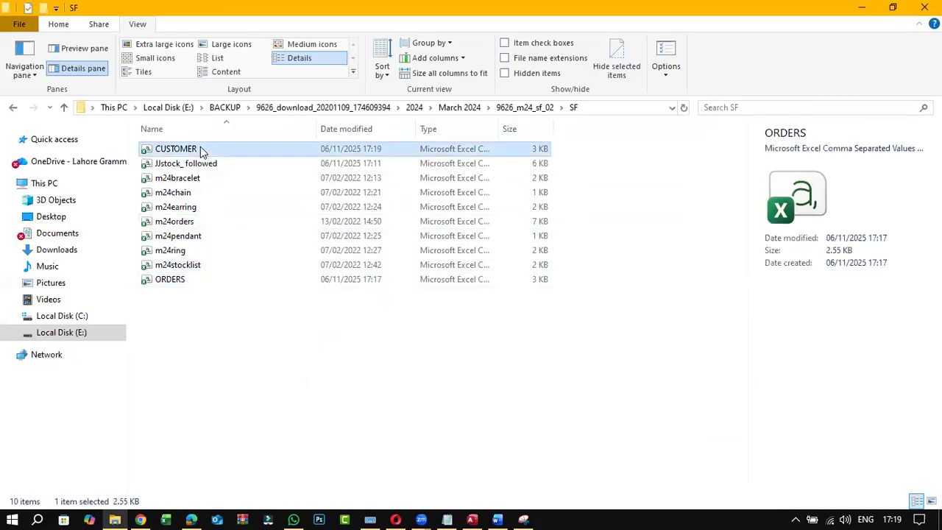
click(237, 164)
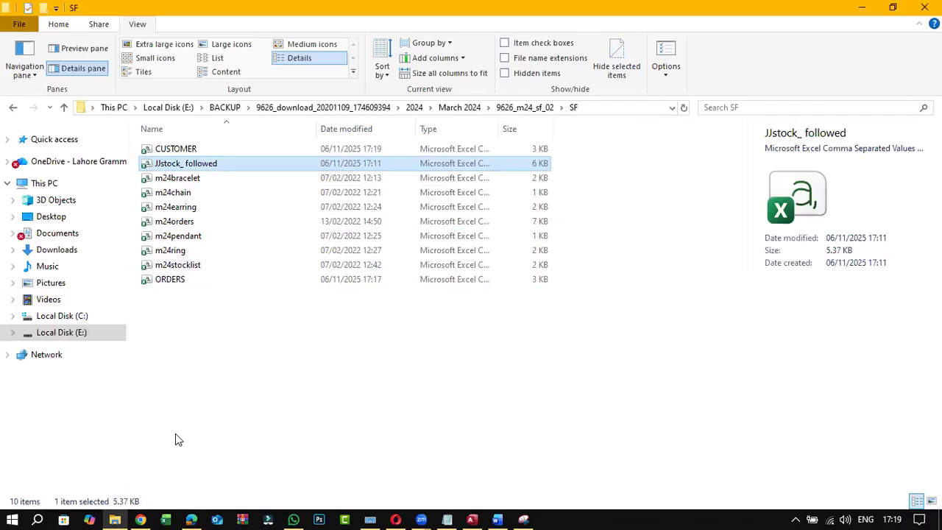
click(189, 518)
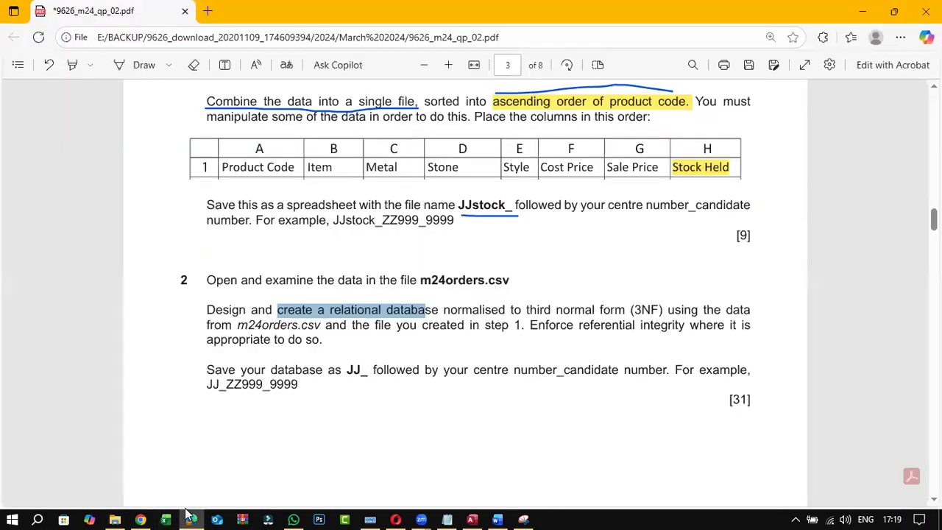
click(190, 518)
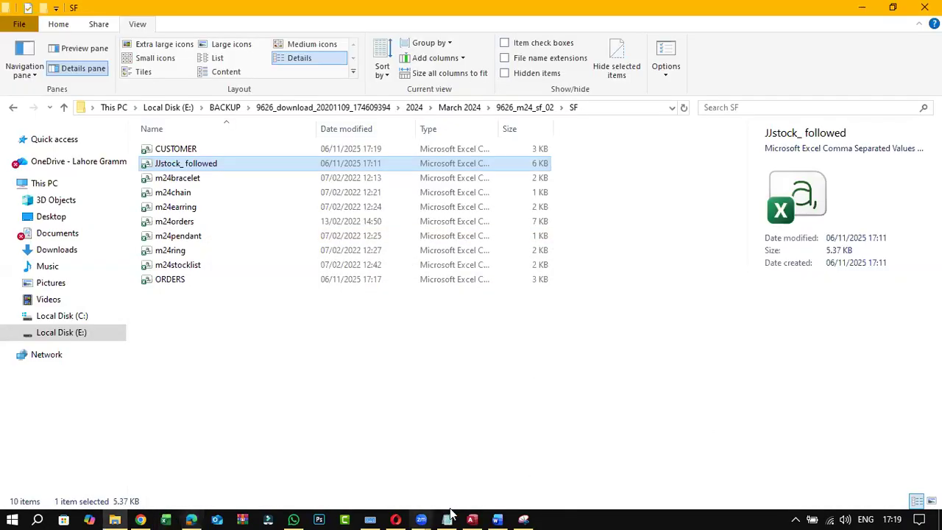
Switch to Access and try to start a blank database
click(472, 518)
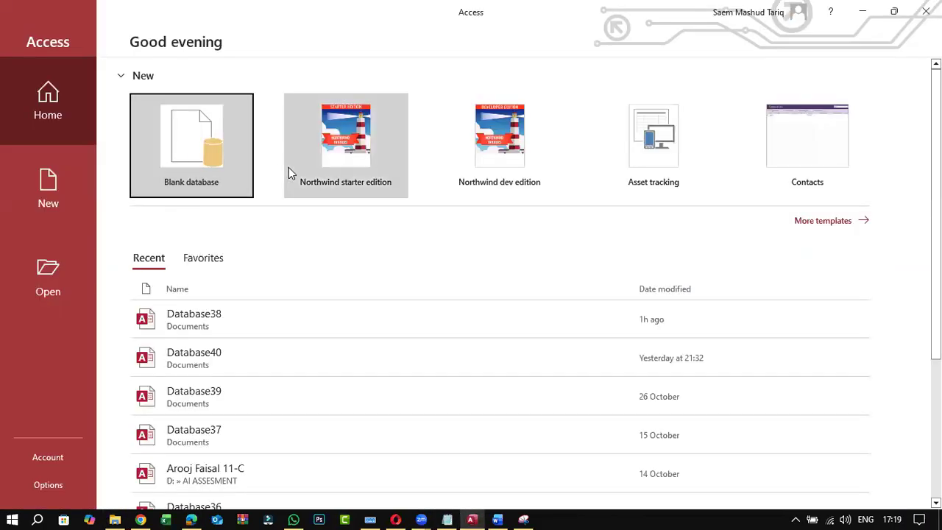
click(179, 137)
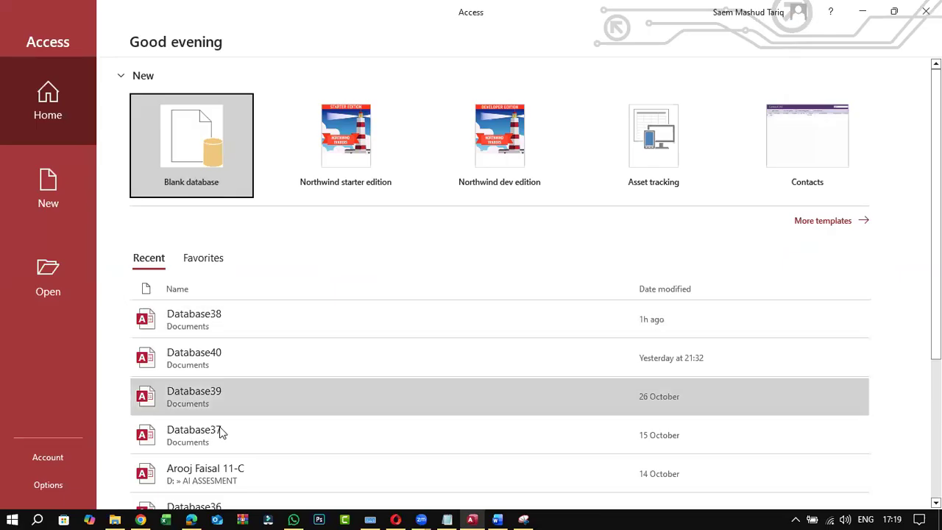
Switch to File Explorer and copy the full path of the SF folder
click(115, 519)
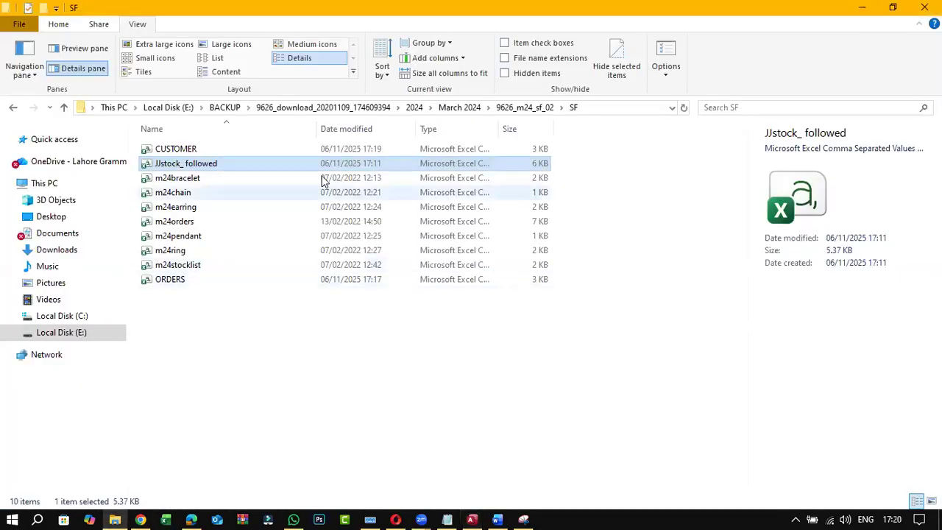
click(579, 107)
right_click(610, 111)
click(637, 152)
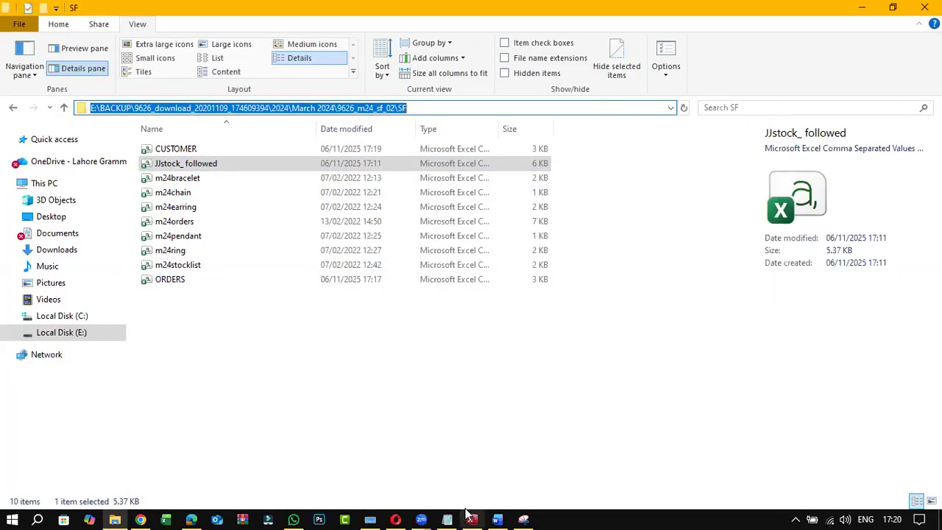
Close and restart Access, and create a new blank database under the suggested name
click(470, 519)
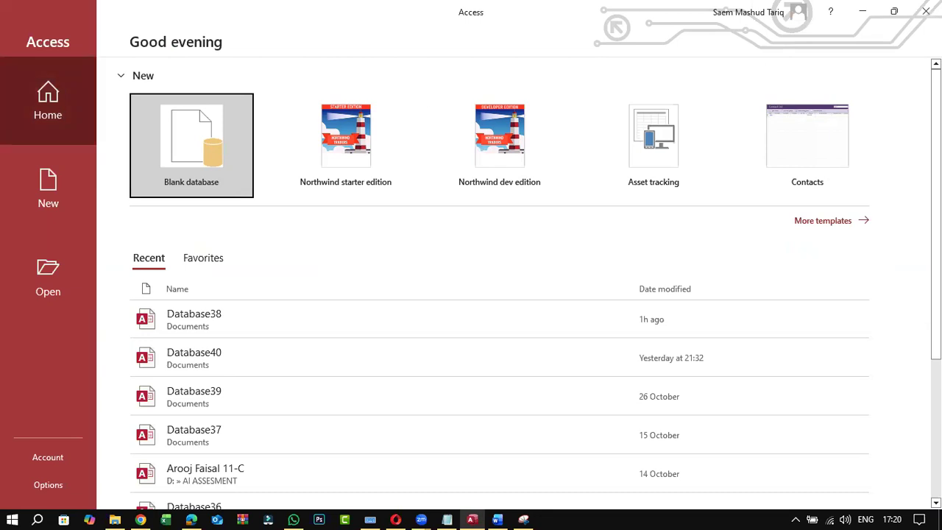
key(alt+F4)
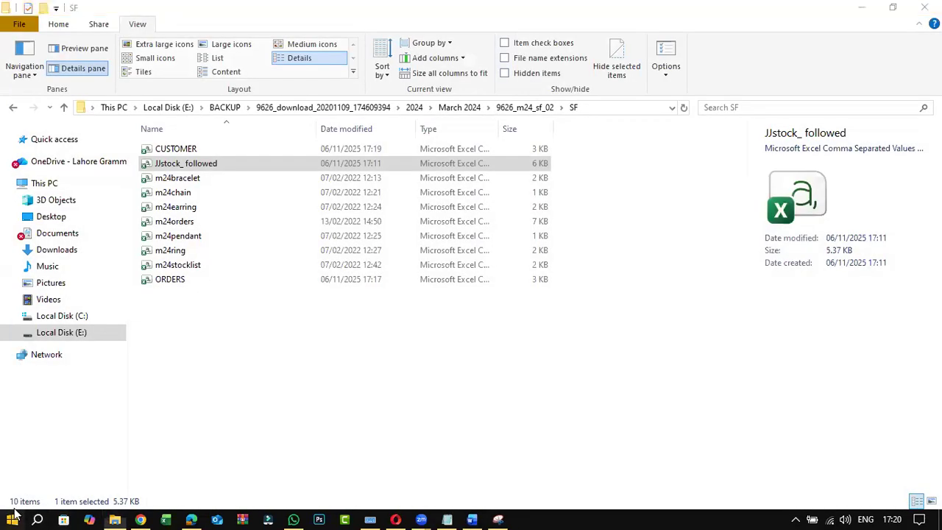
click(14, 517)
text(AC)
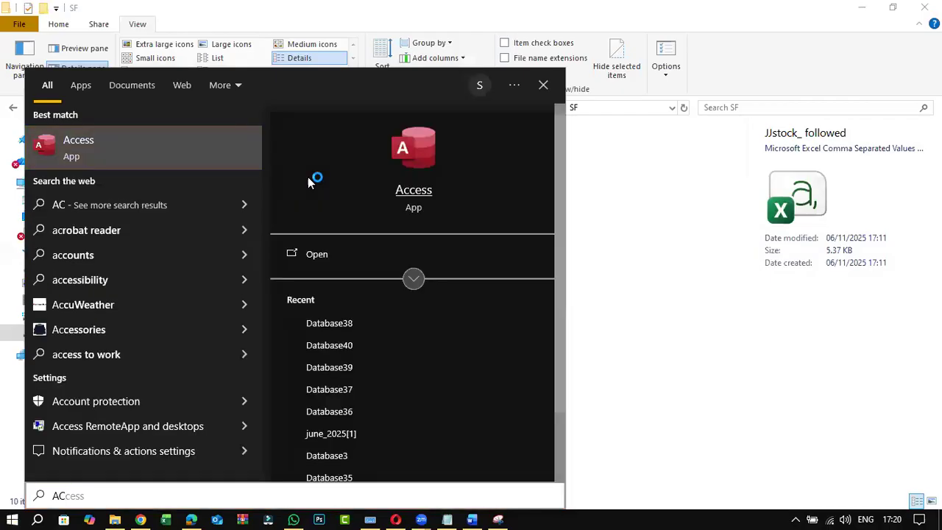
key(Return)
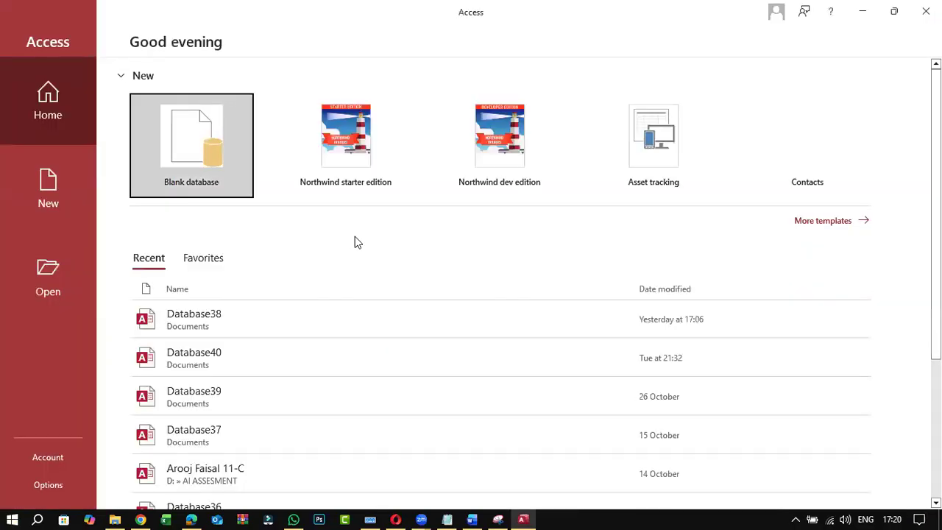
click(190, 150)
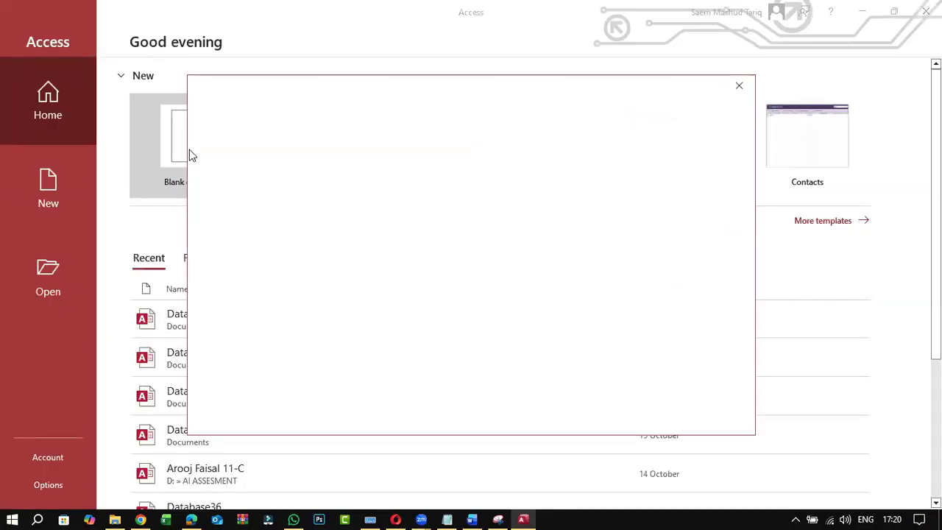
click(566, 272)
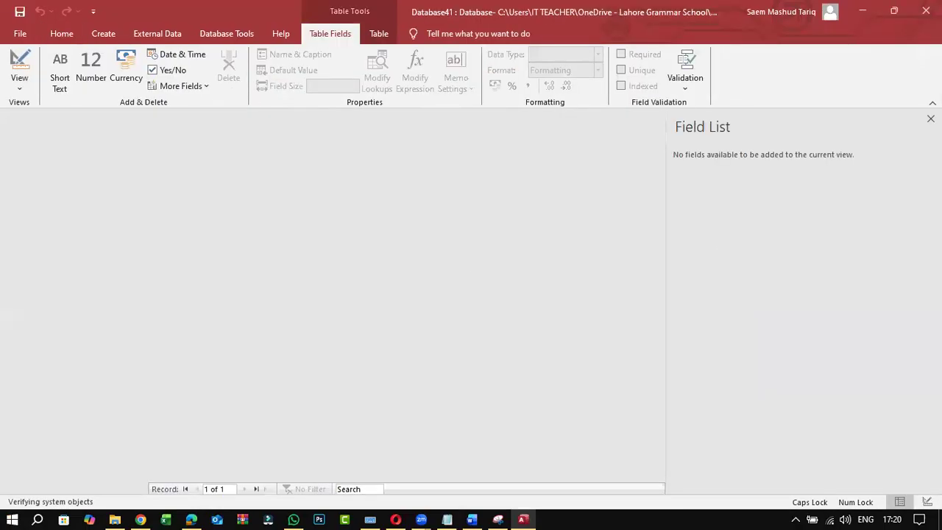
Start a text-file import into a new table, using the copied SF folder path and choosing CUSTOMER as the source file
click(169, 34)
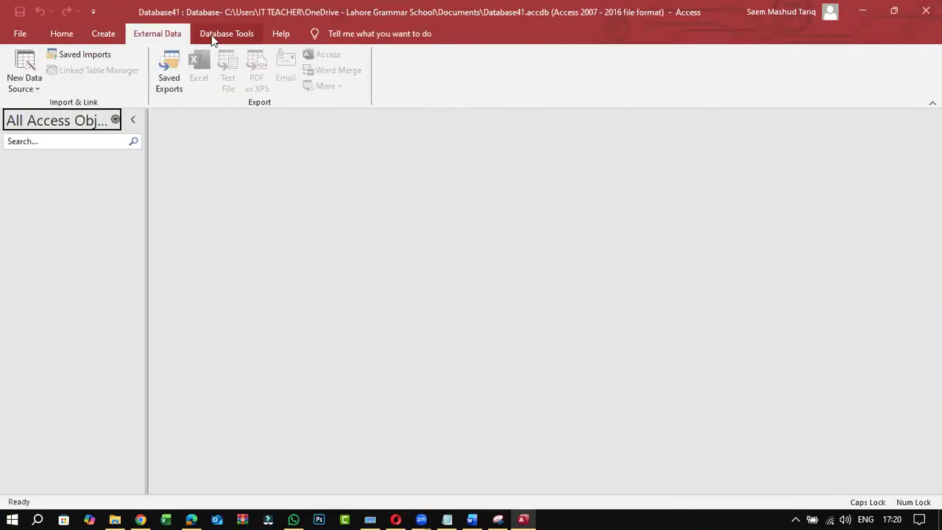
click(217, 34)
click(155, 35)
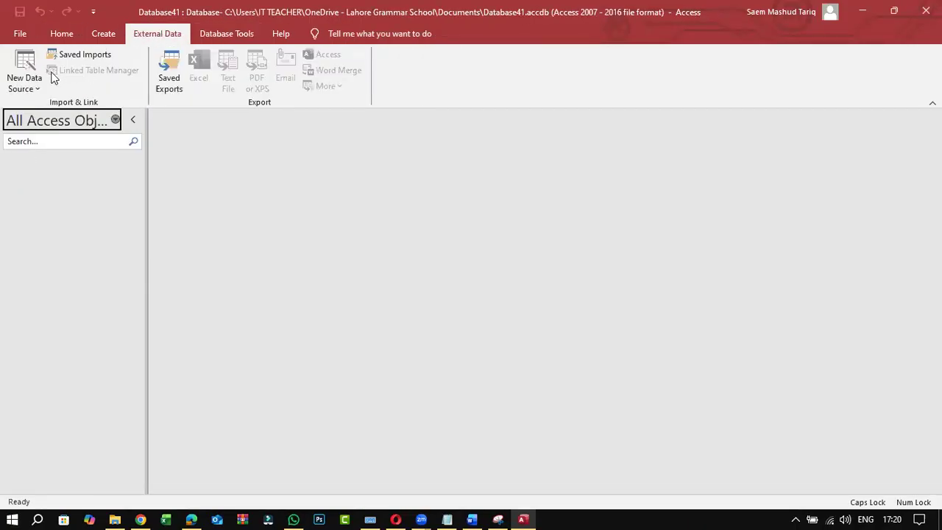
click(23, 89)
mouse_move(74, 105)
click(177, 184)
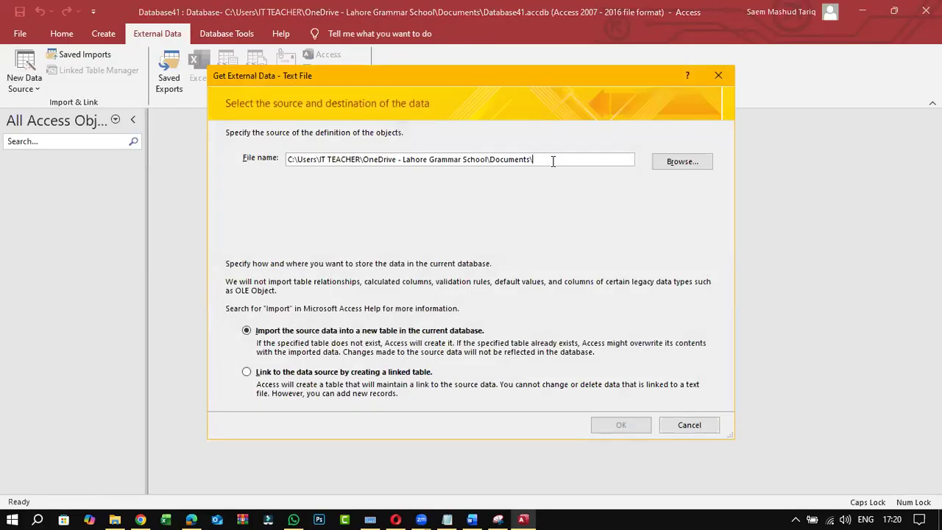
drag(536, 160, 199, 160)
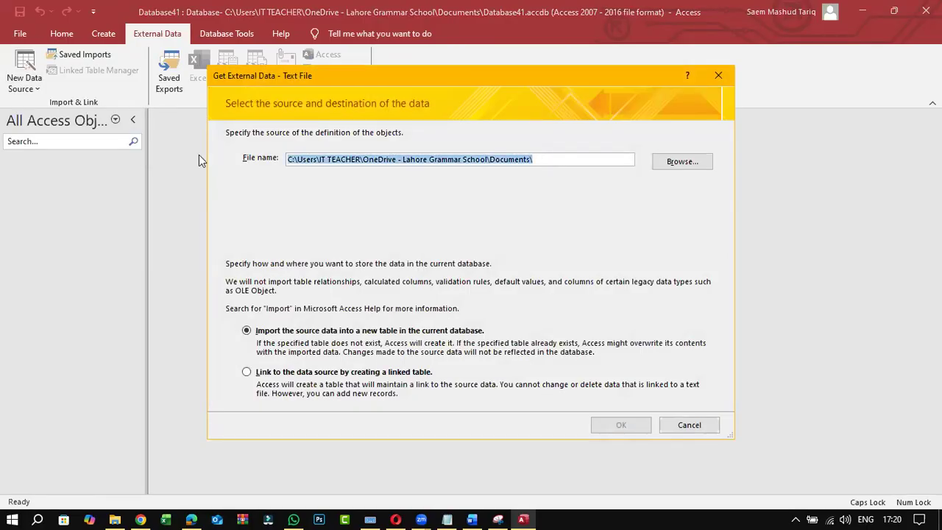
key(ctrl+v)
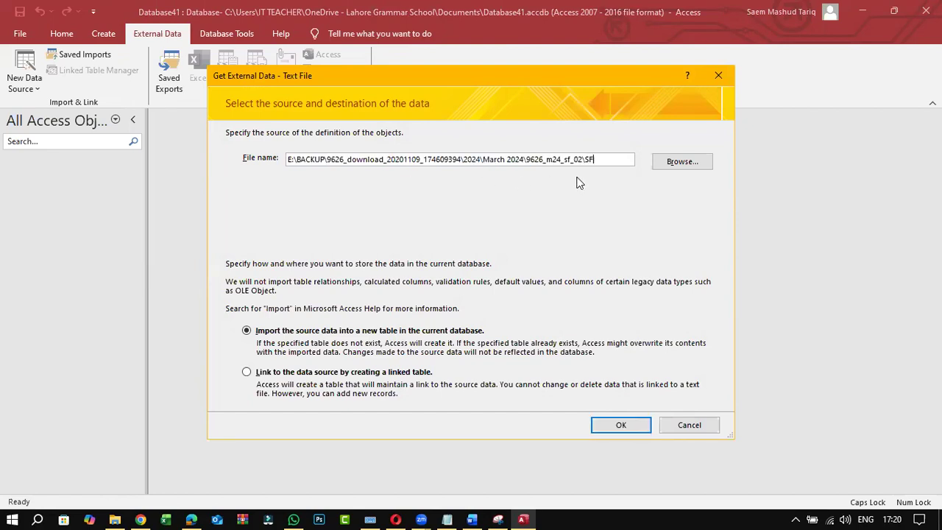
click(671, 167)
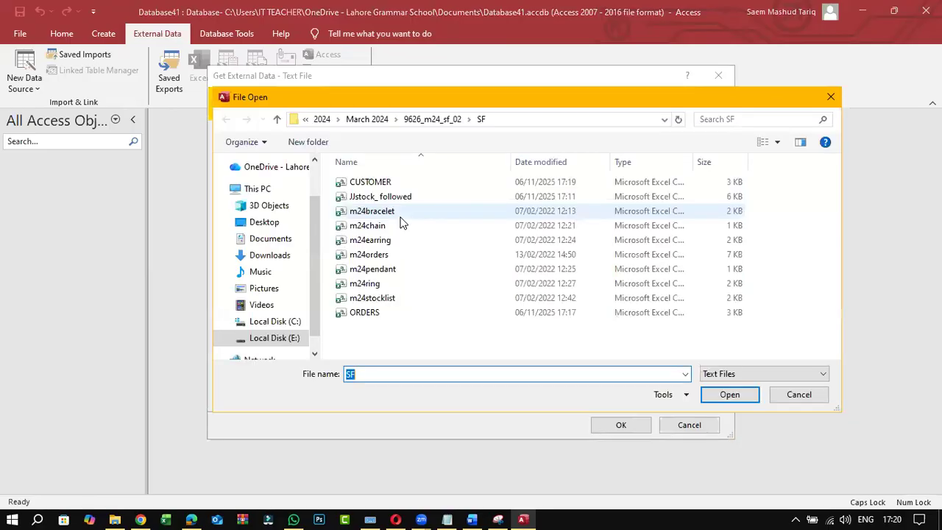
double_click(399, 186)
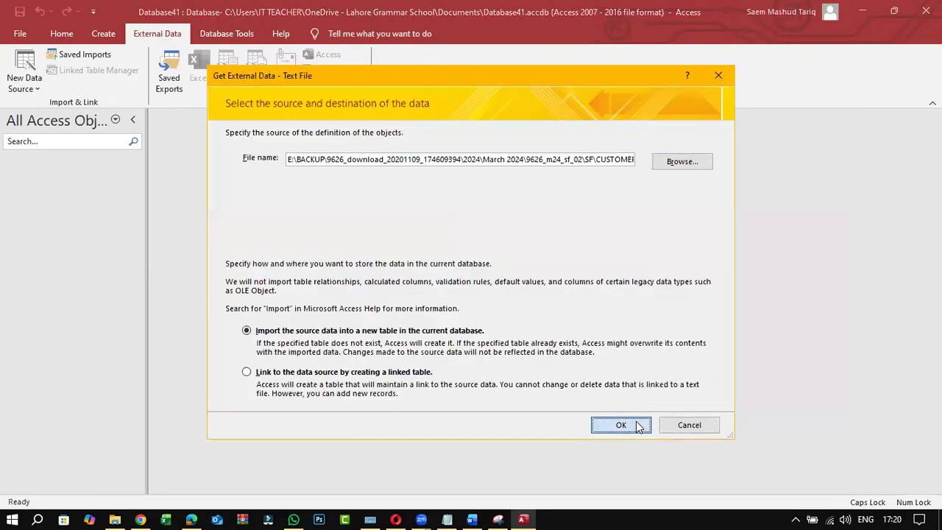
click(632, 425)
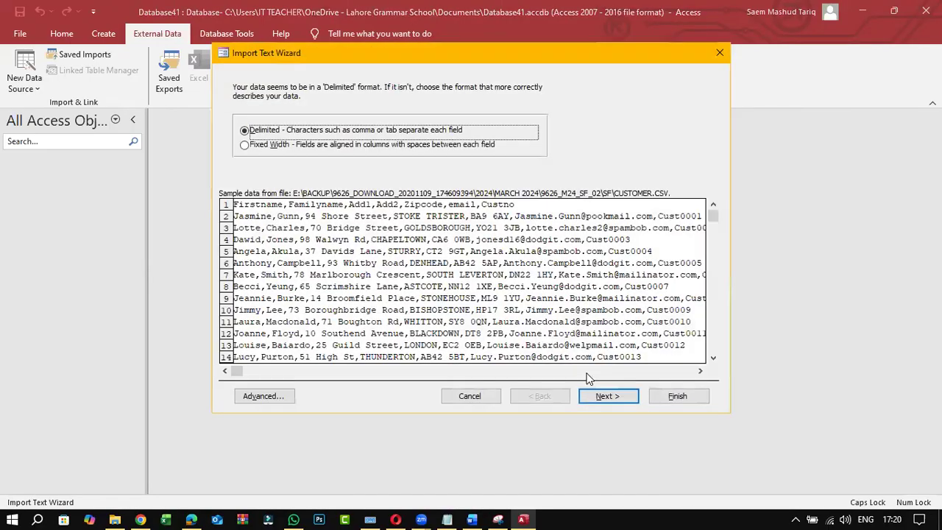
Import the CUSTOMER file as comma-delimited data with field names in the first row, keeping the default field options
click(592, 391)
click(268, 157)
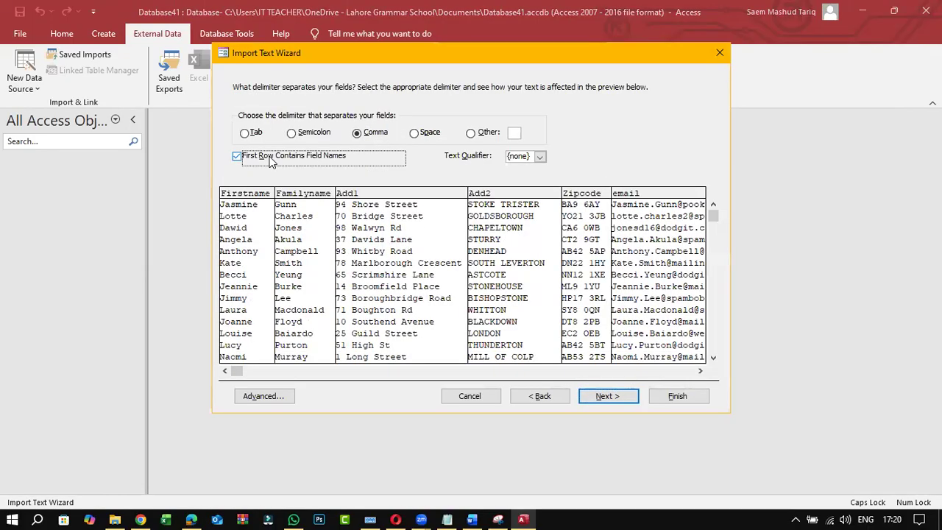
click(602, 398)
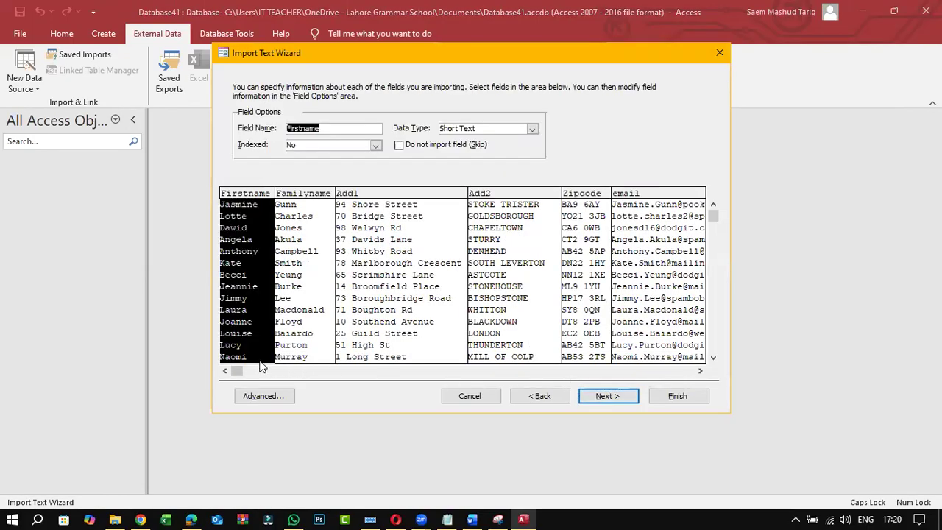
drag(714, 375, 712, 373)
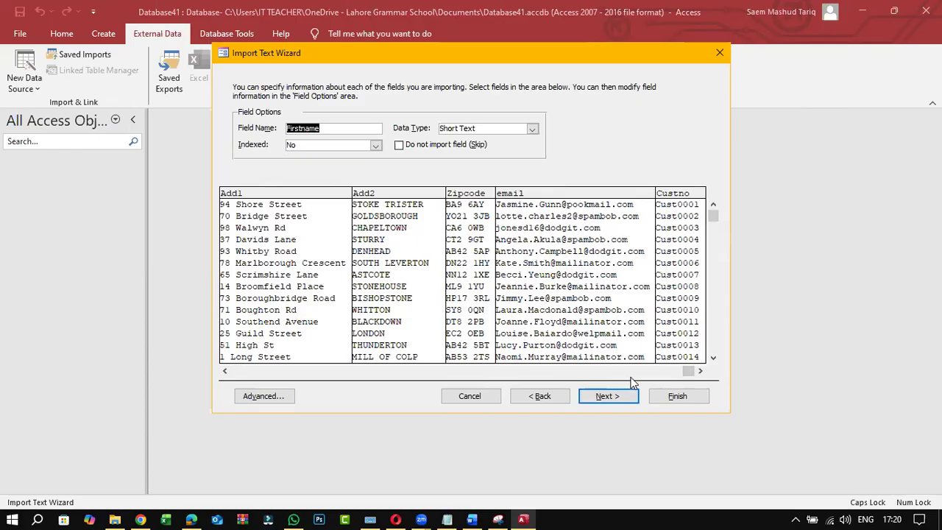
Choose Custno as the primary key and finish importing the CUSTOMER table without saving the import steps
click(609, 396)
click(348, 140)
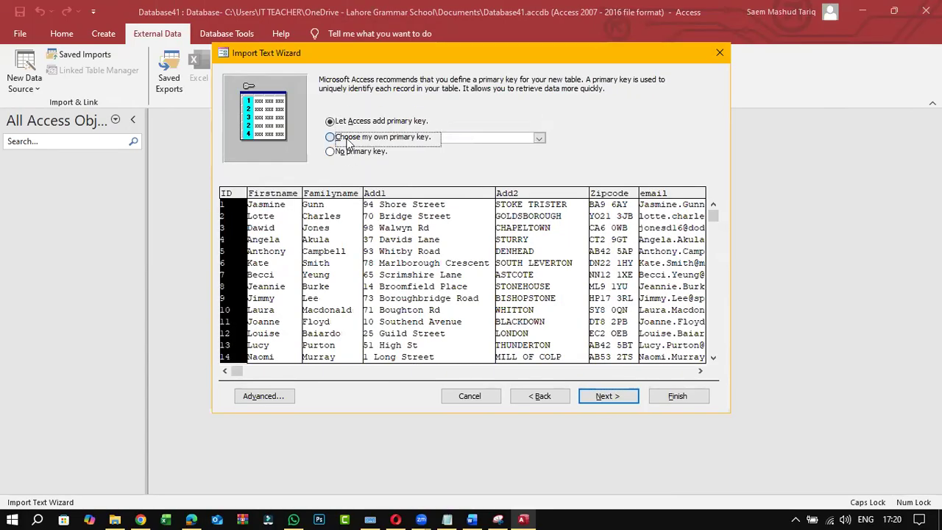
drag(238, 371, 688, 372)
click(678, 209)
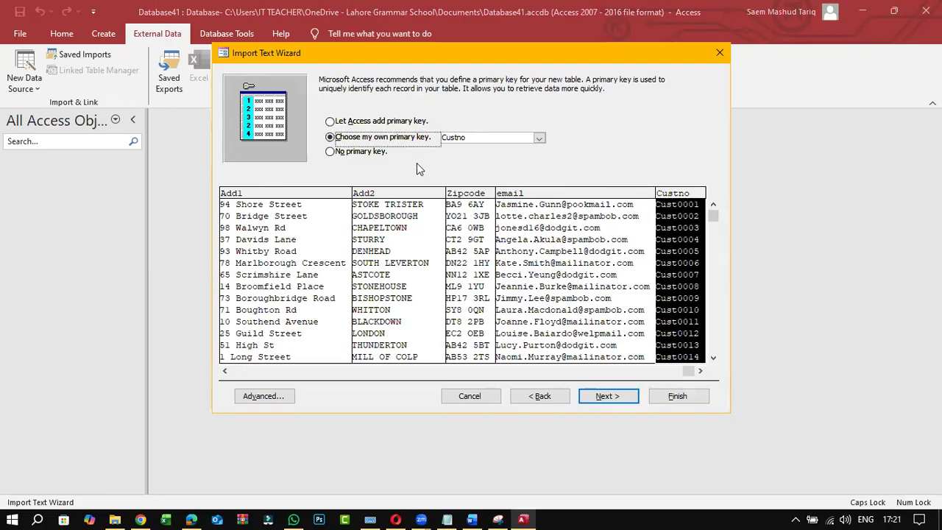
click(608, 396)
click(662, 396)
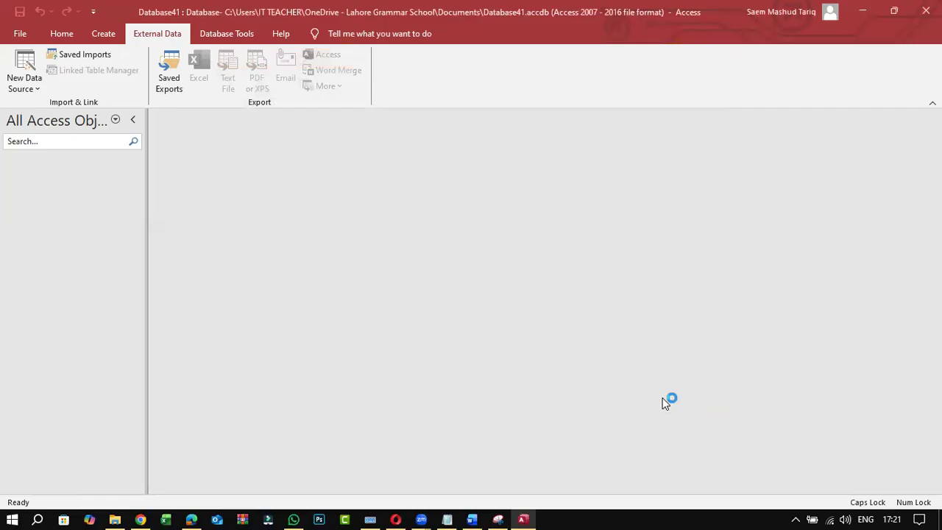
click(667, 425)
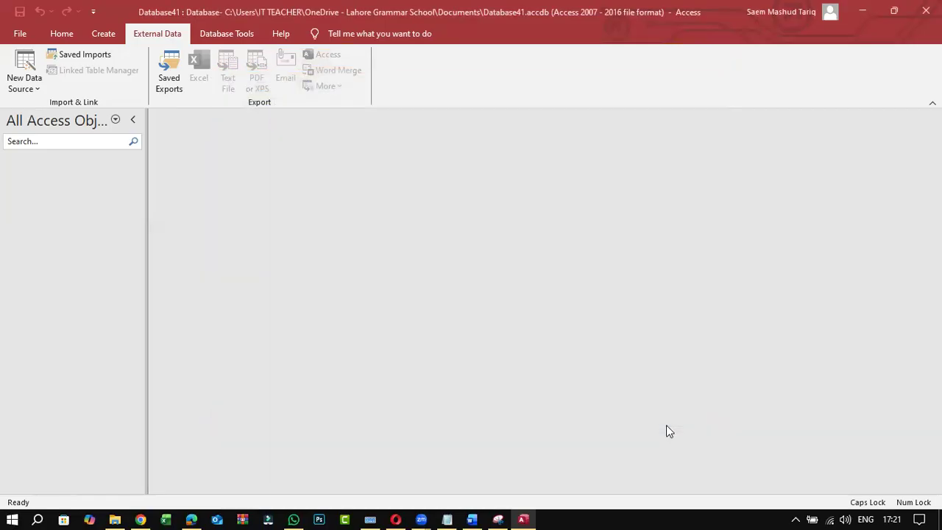
Start a text-file import into a new table, choosing JJstock_ followed from the SF folder as the source file
click(33, 87)
mouse_move(63, 107)
click(180, 187)
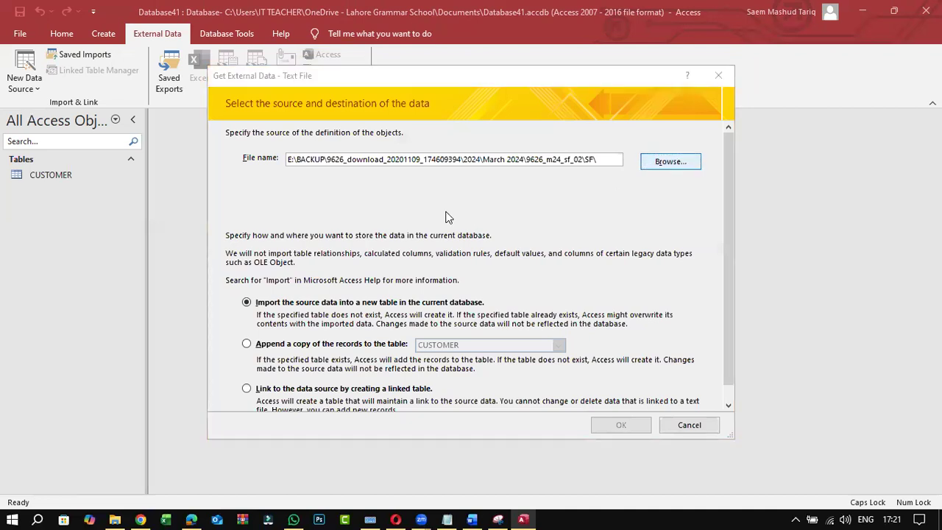
key(Return)
double_click(434, 197)
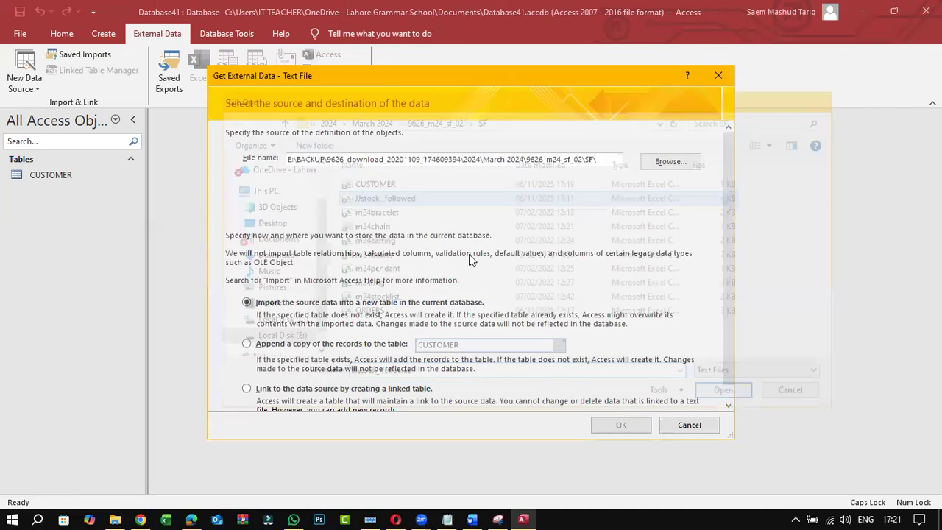
click(621, 424)
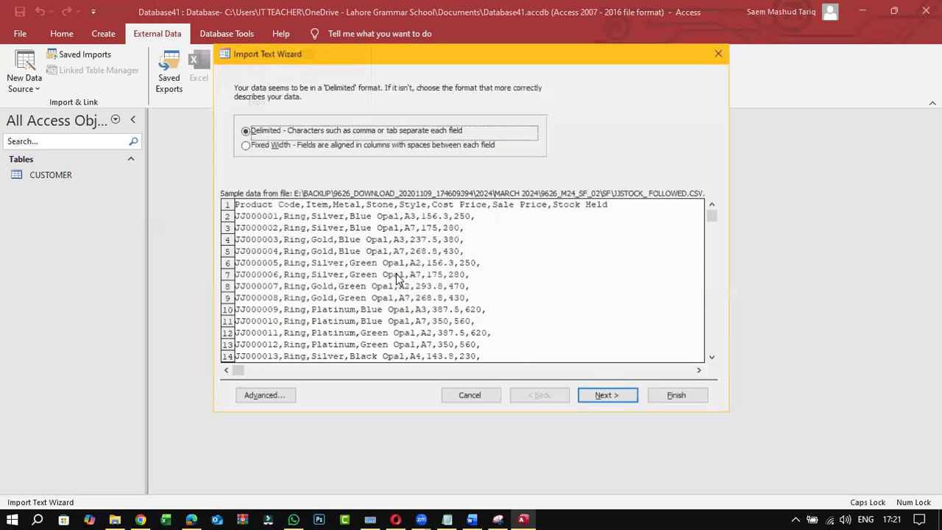
Set the stock file import to comma-delimited data with the first row containing field names
click(624, 391)
click(237, 156)
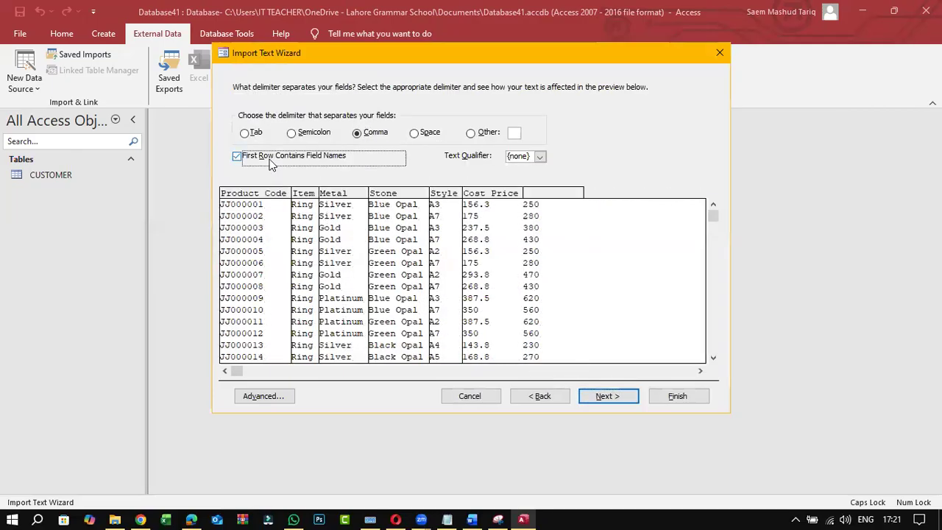
Cancel the unfinished text import and open the JJstock_ followed CSV file from the SF folder
click(606, 398)
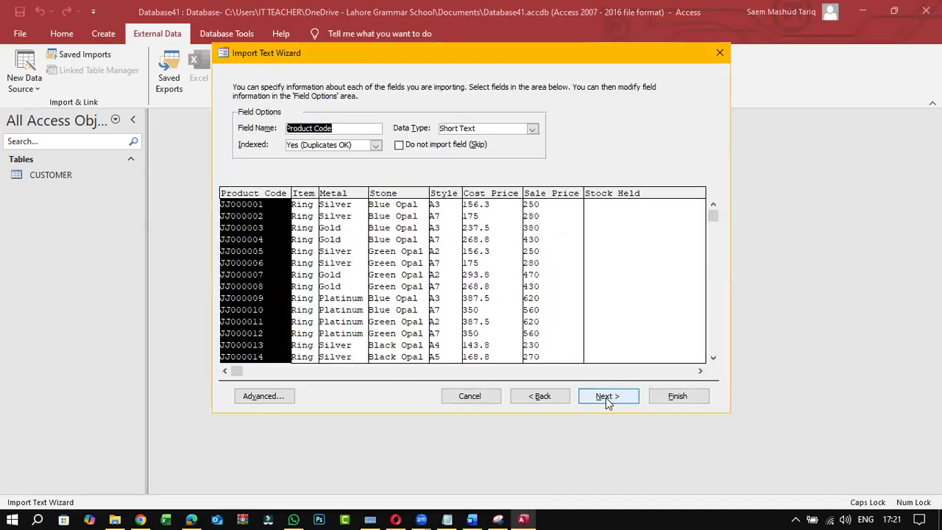
click(480, 396)
click(115, 519)
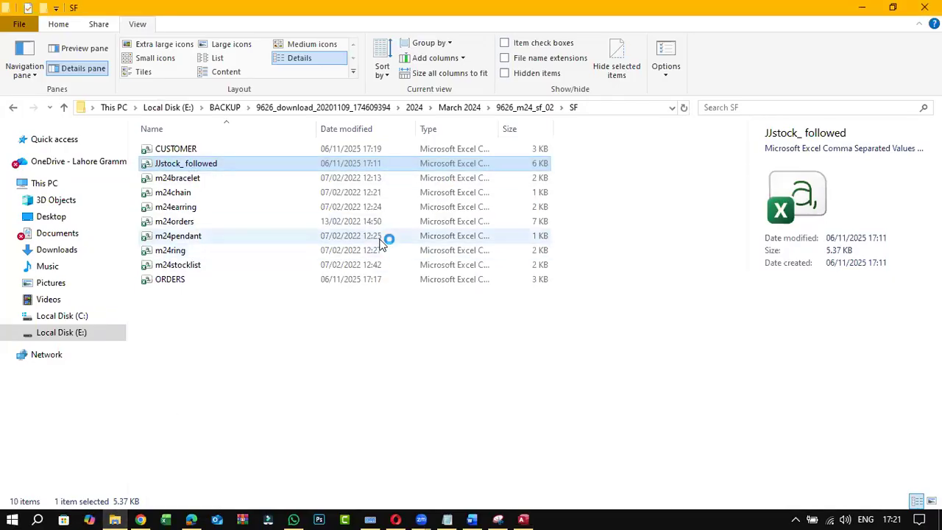
click(191, 519)
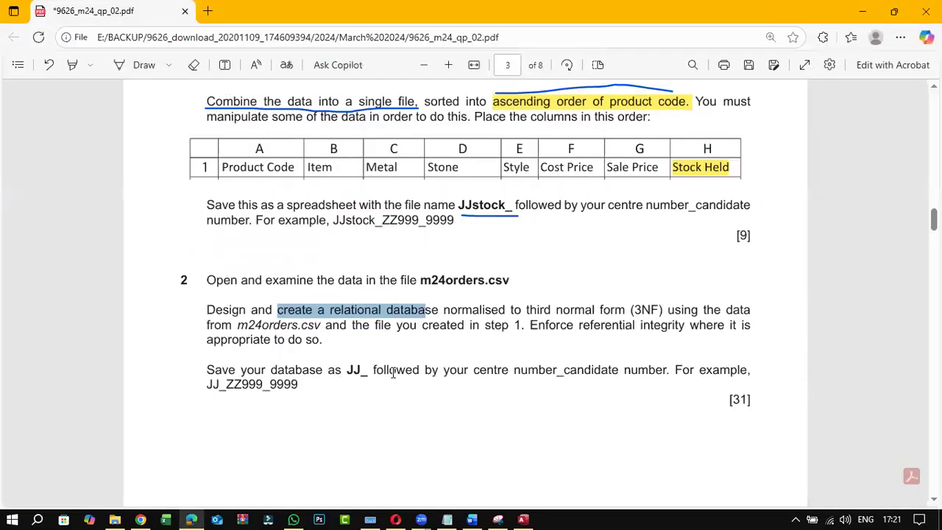
scroll(697, 258, up, 2)
drag(726, 241, 665, 237)
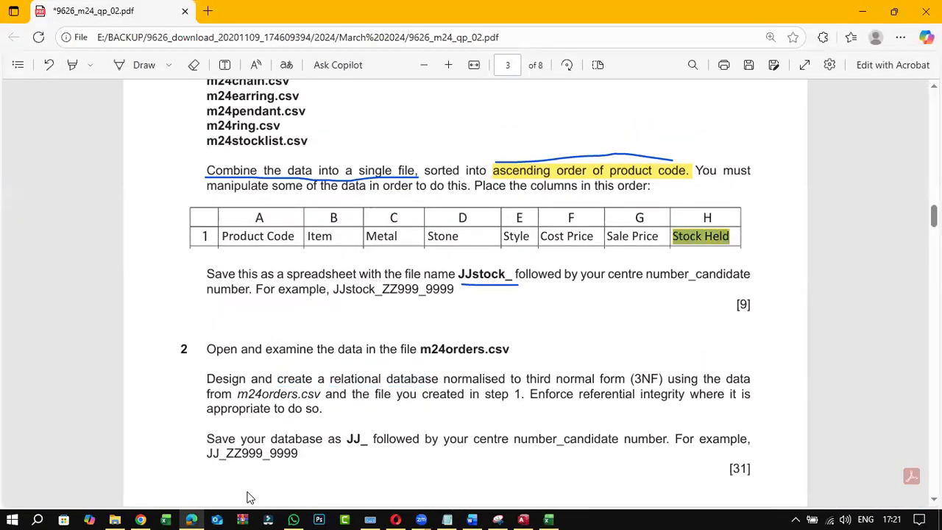
Autofit all column widths in the JJstock_ followed sheet and select cell H2 under Stock Held
click(548, 519)
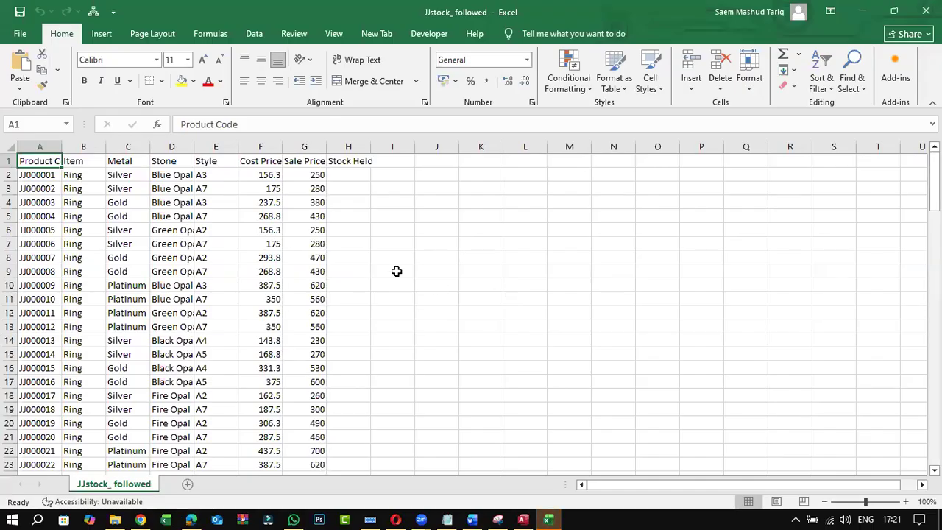
click(8, 146)
double_click(62, 145)
click(368, 169)
click(59, 175)
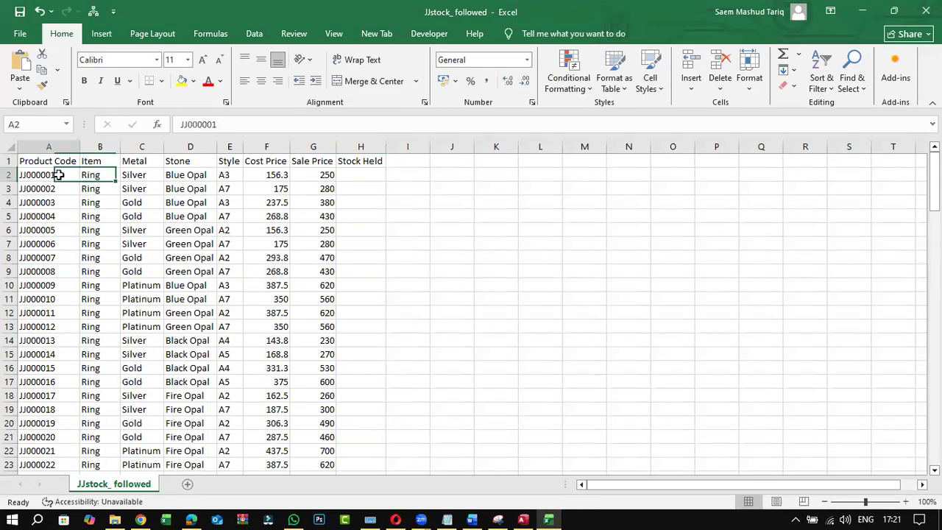
click(357, 173)
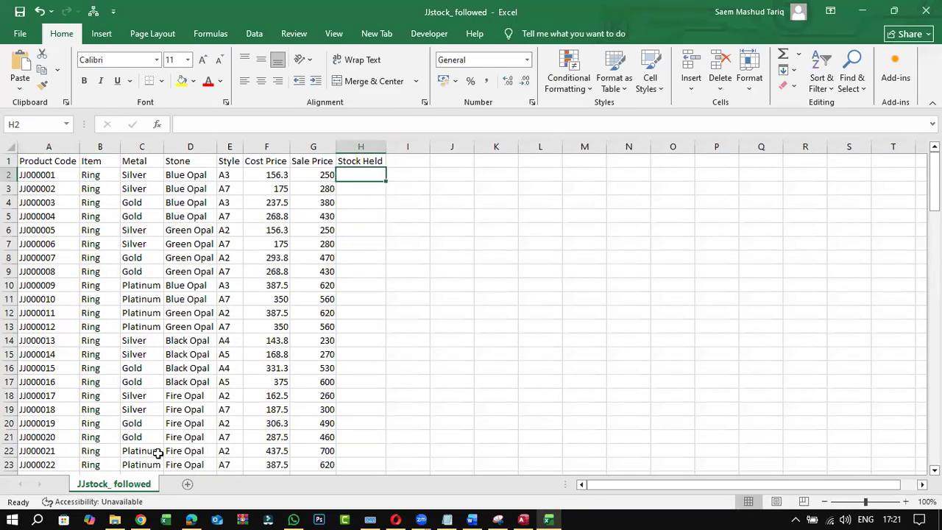
Open the m24stocklist file from the SF folder and autofit all its column widths
click(115, 519)
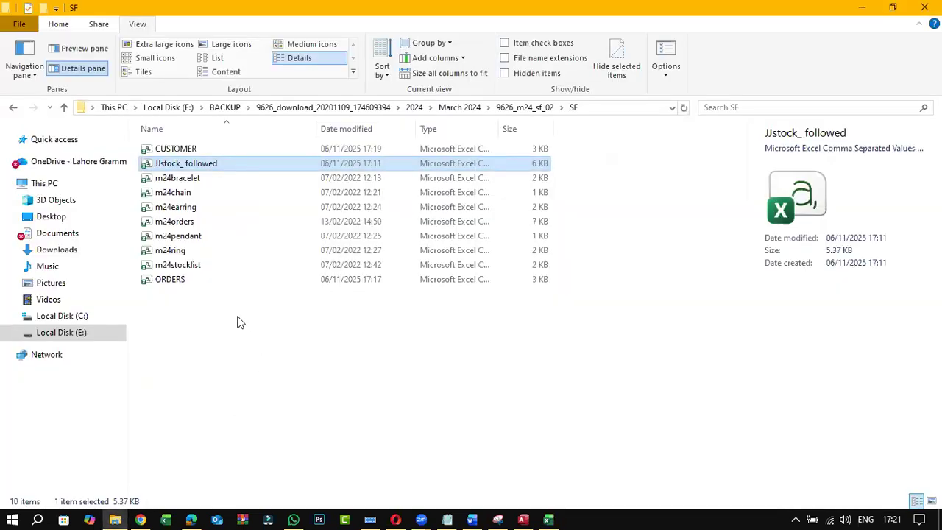
click(220, 264)
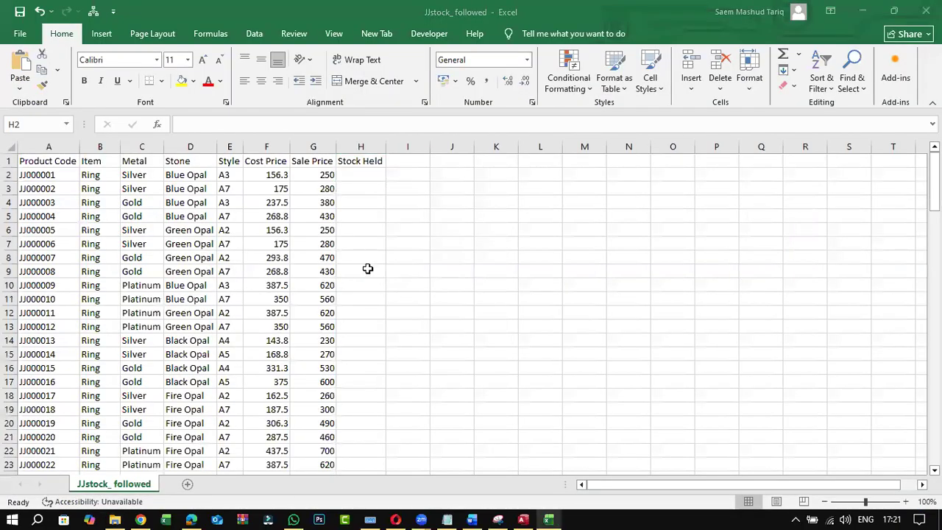
click(9, 148)
double_click(62, 146)
click(55, 188)
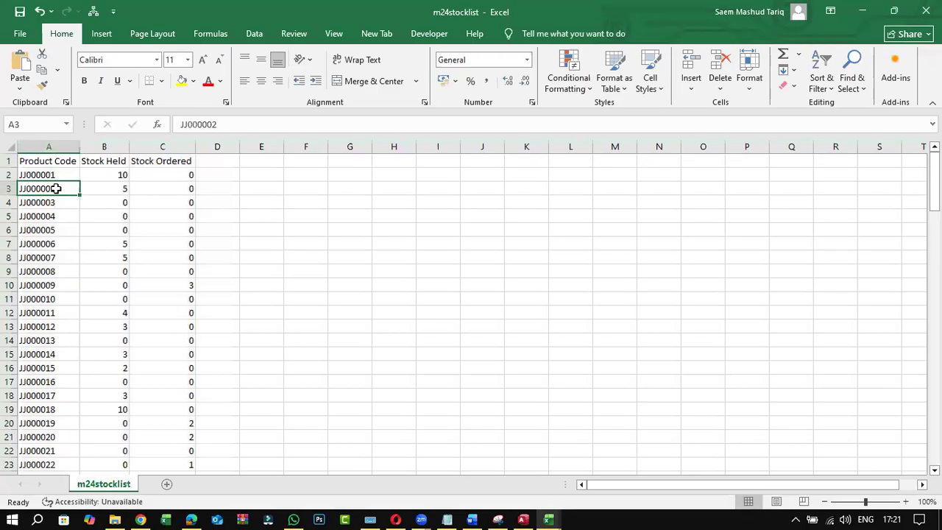
Examine the product codes and their Stock Held values in the m24stocklist sheet
drag(63, 174, 50, 245)
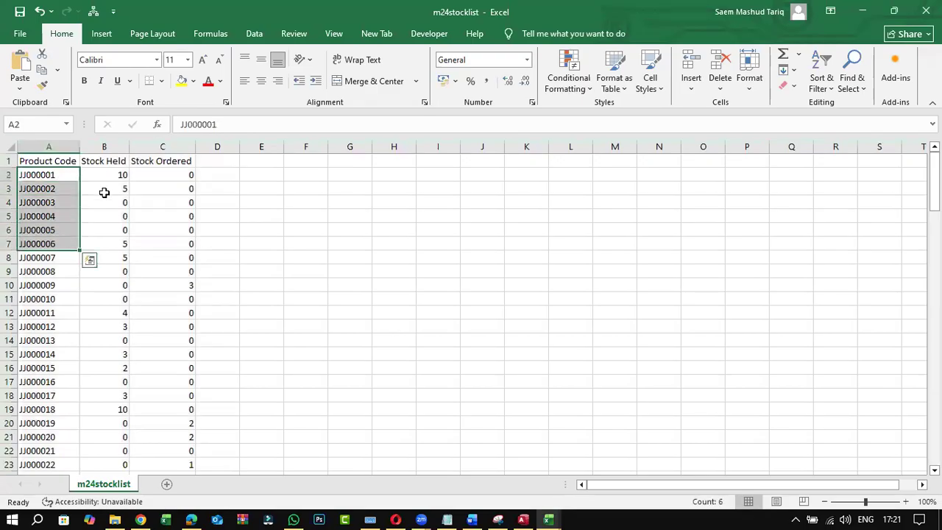
drag(111, 174, 114, 289)
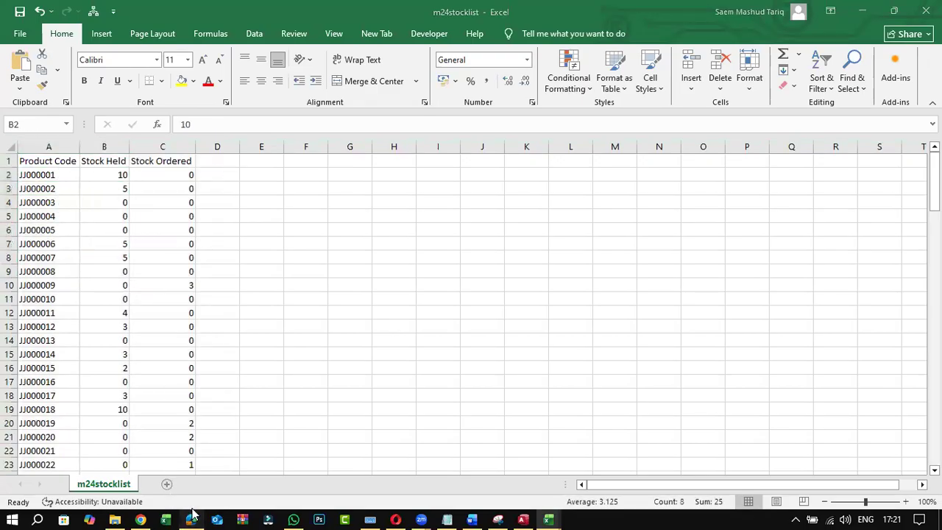
click(191, 519)
click(191, 519)
click(108, 260)
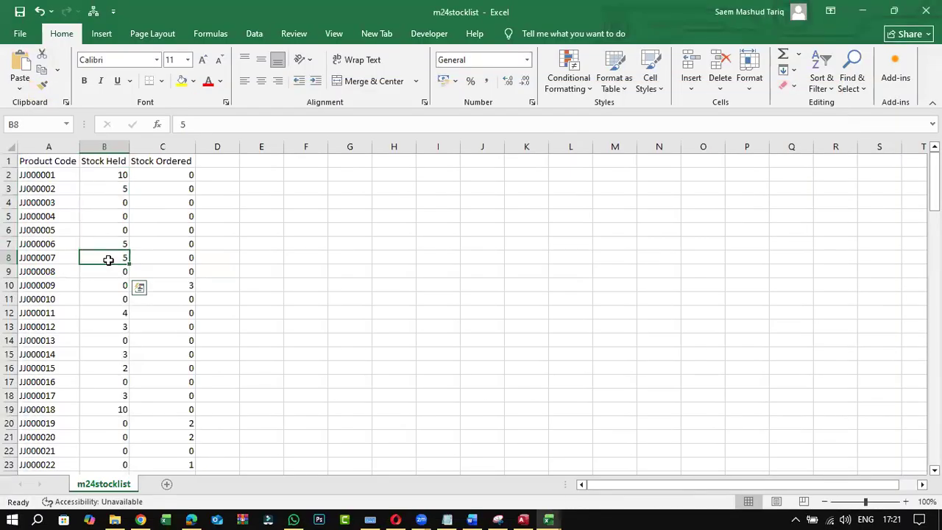
click(49, 177)
click(52, 190)
click(53, 197)
click(106, 173)
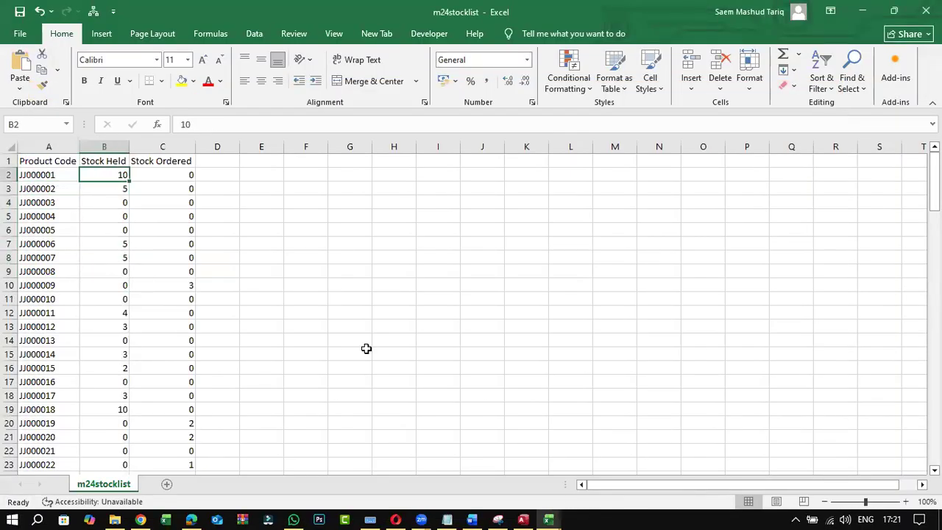
Start a VLOOKUP formula in cell H2 of JJstock_ followed with A2 as the lookup value
click(523, 518)
mouse_move(546, 515)
click(485, 463)
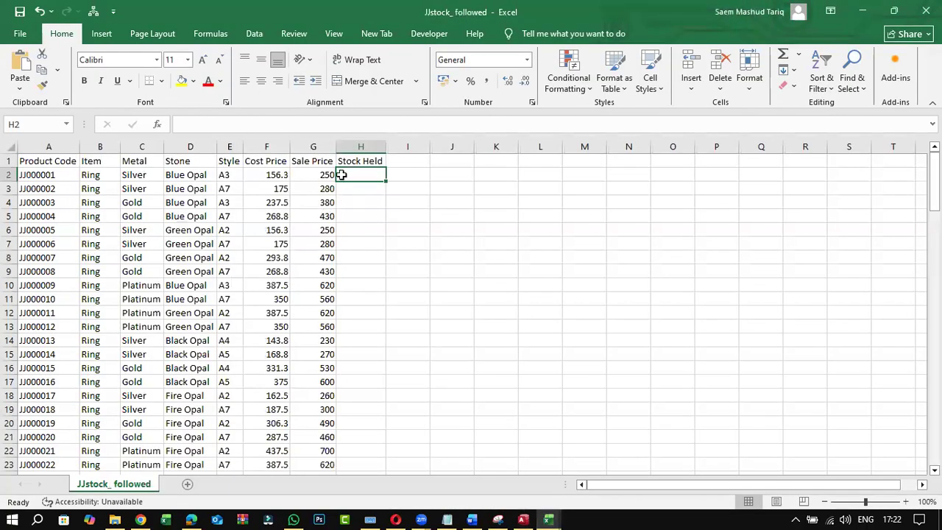
click(304, 123)
text(=VLO)
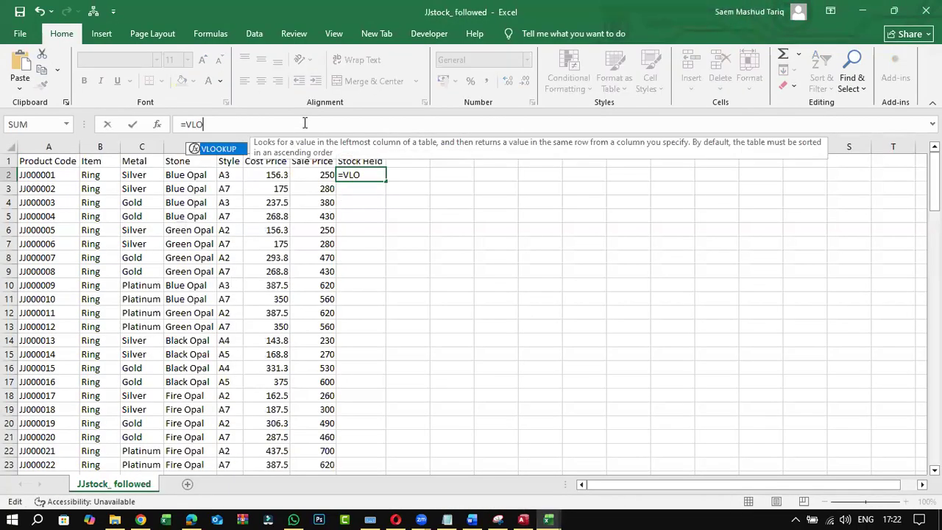
double_click(219, 150)
click(61, 175)
text(,)
Complete the VLOOKUP with m24stocklist range $A$2:$B$121, column 2 and exact match 0, and fill it down the Stock Held column
mouse_move(549, 519)
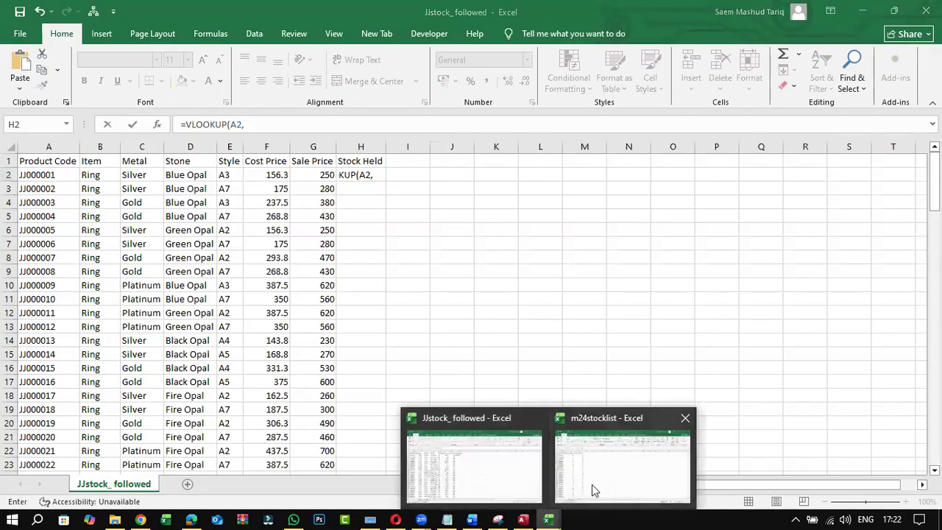
click(592, 485)
drag(73, 177, 97, 454)
click(447, 127)
text(,2,0)
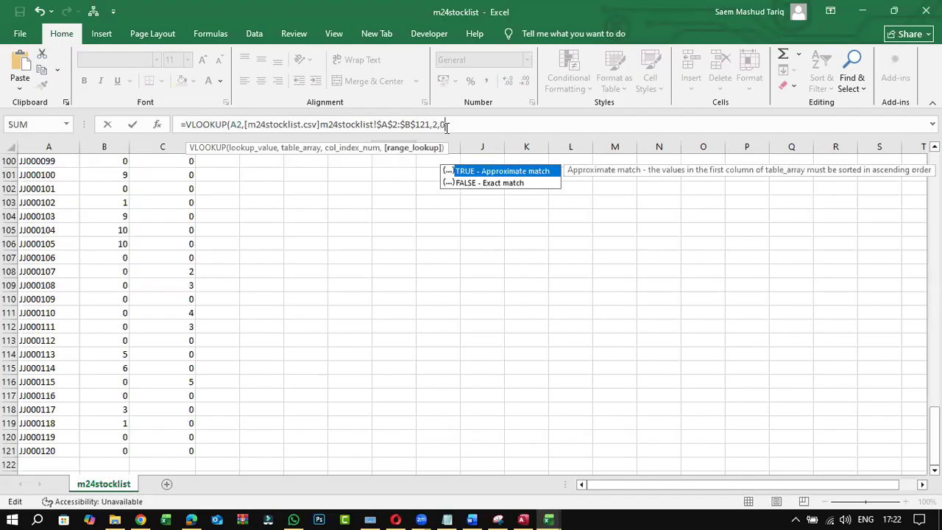
key(Return)
click(362, 174)
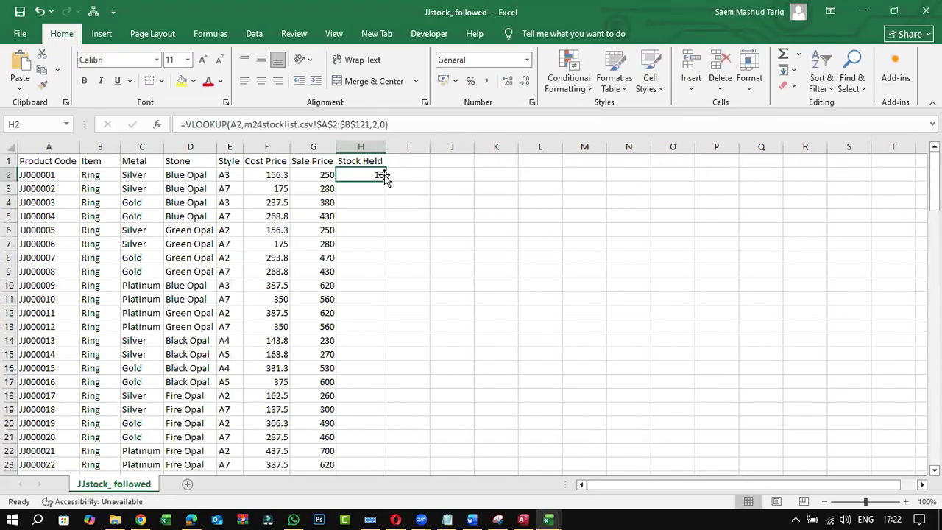
double_click(385, 178)
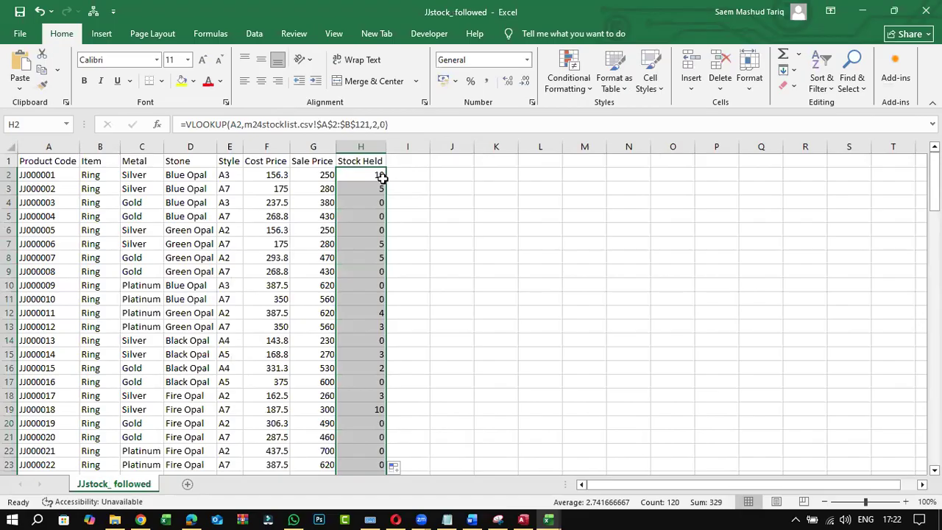
Save JJstock_ followed, keeping the CSV format, and close both it and the m24stocklist workbook
click(19, 32)
click(18, 39)
click(19, 11)
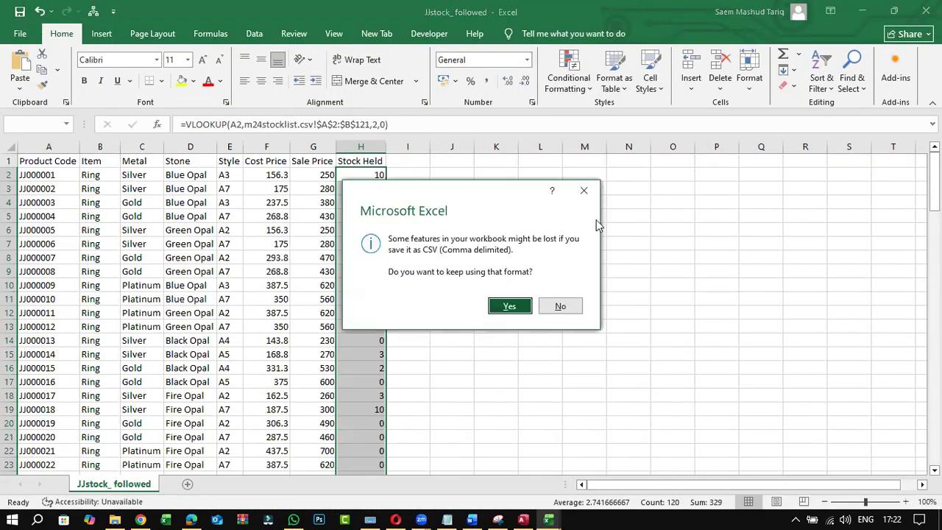
click(508, 308)
click(926, 11)
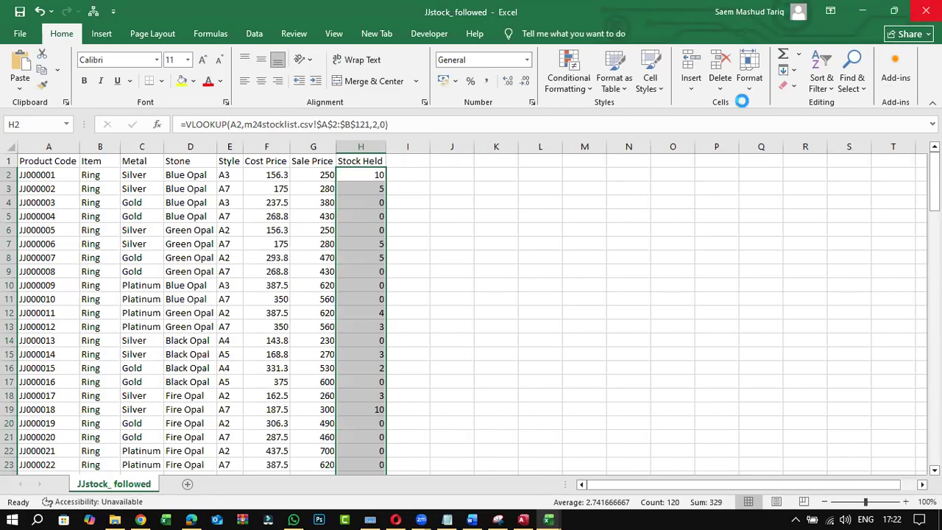
click(926, 12)
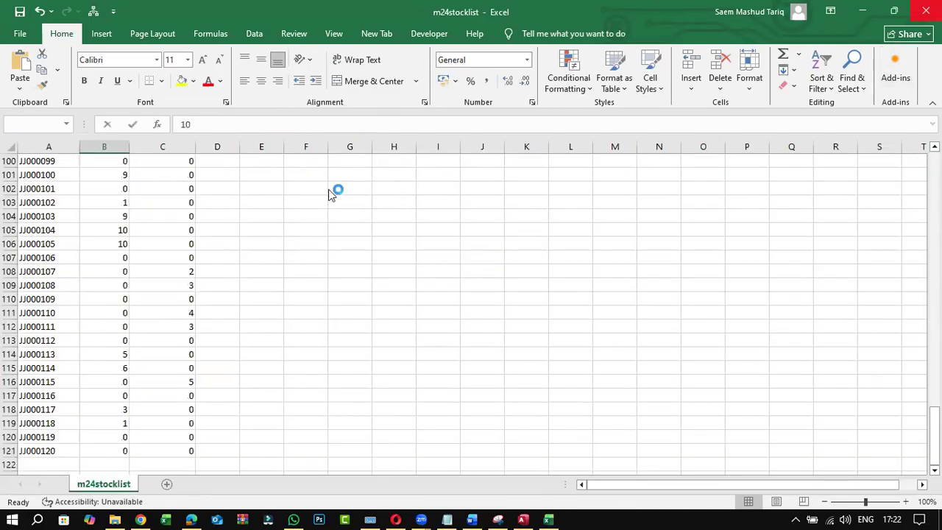
click(622, 351)
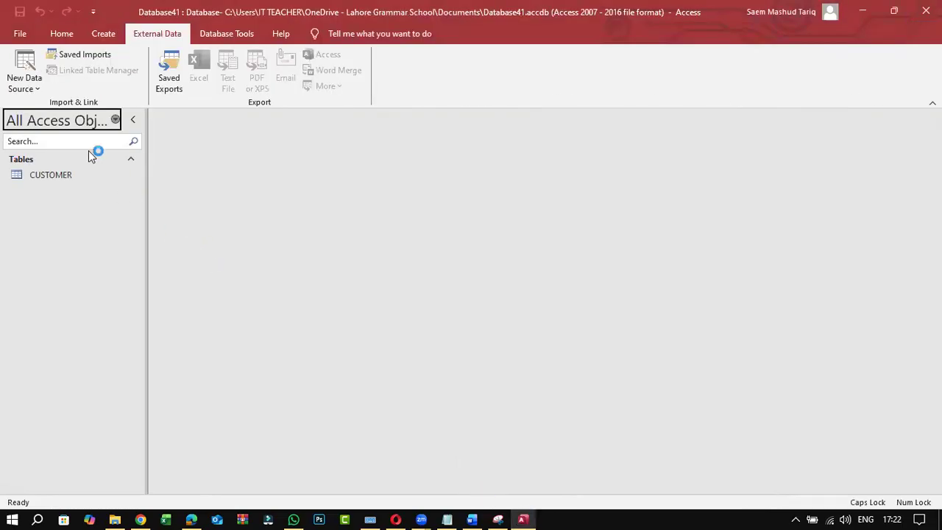
Start a text file import into a new Access table with JJstock_ followed.csv from the SF folder as the source
click(25, 83)
mouse_move(68, 107)
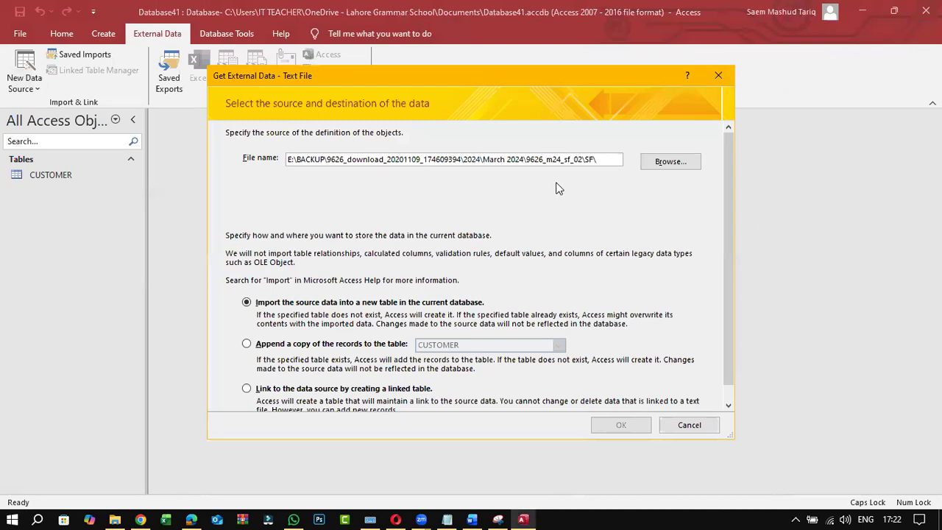
click(670, 161)
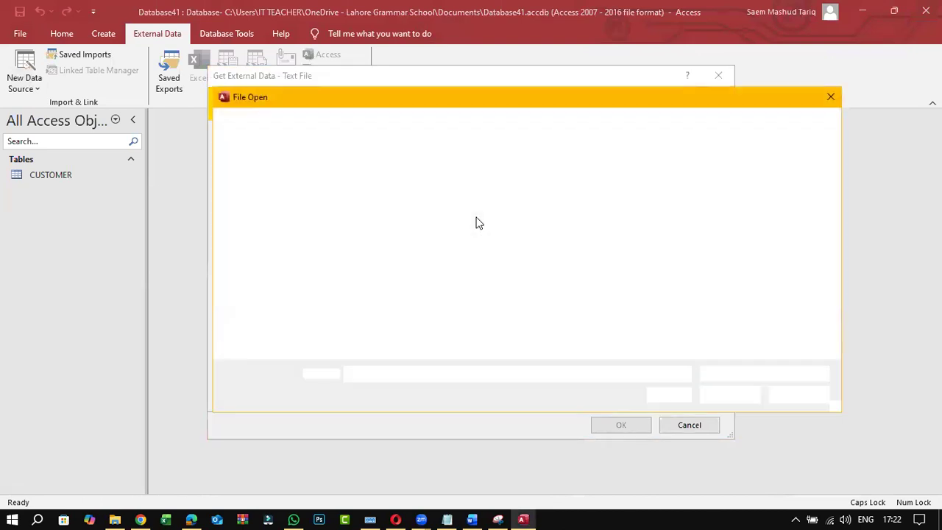
click(452, 197)
double_click(452, 198)
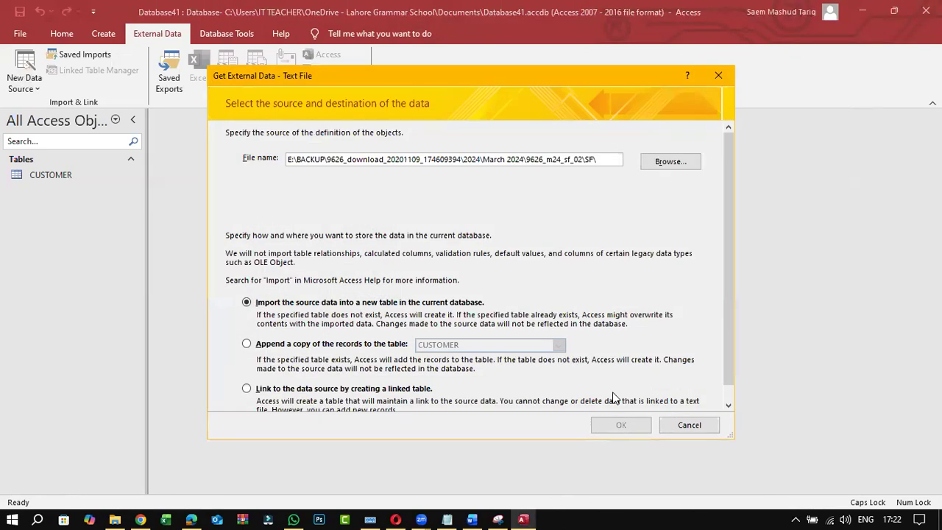
click(621, 425)
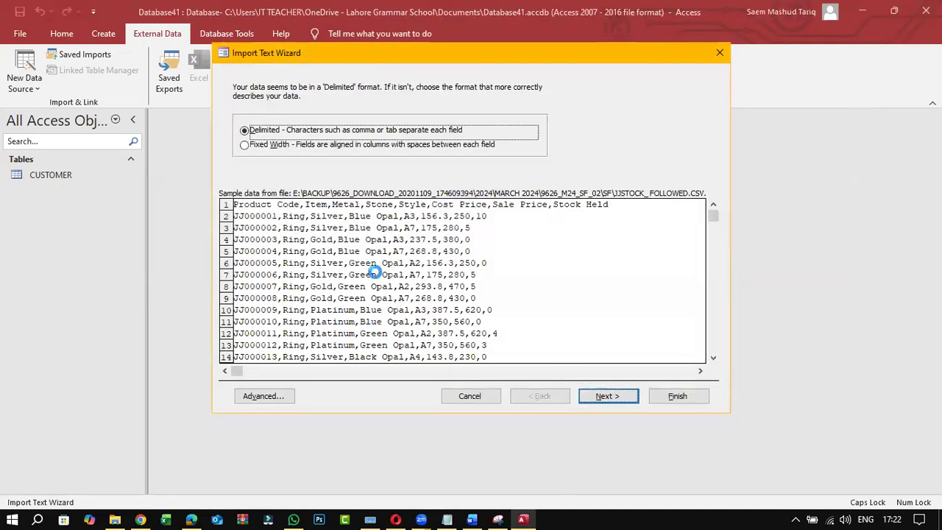
Import the data as comma-delimited with first-row field names and Product Code as primary key, into table JJstock_ followed, without saving the import steps
key(Return)
click(237, 156)
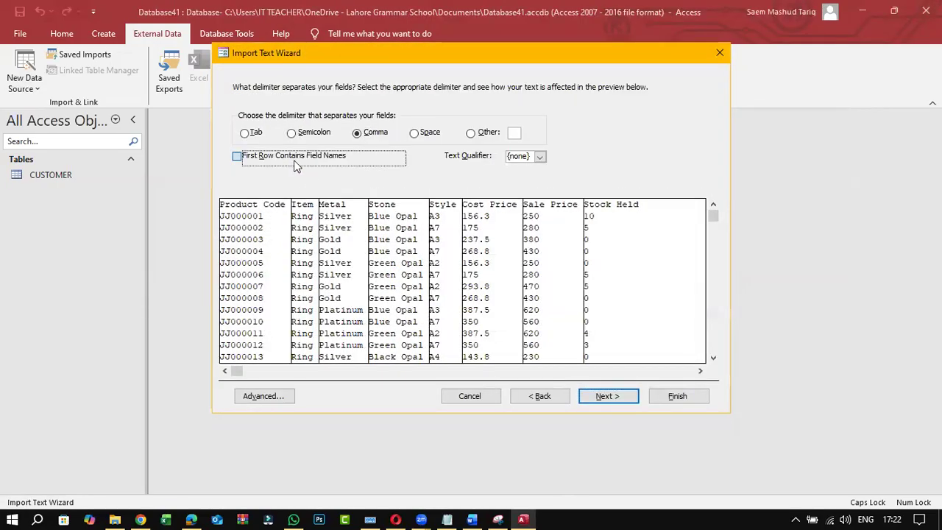
click(608, 396)
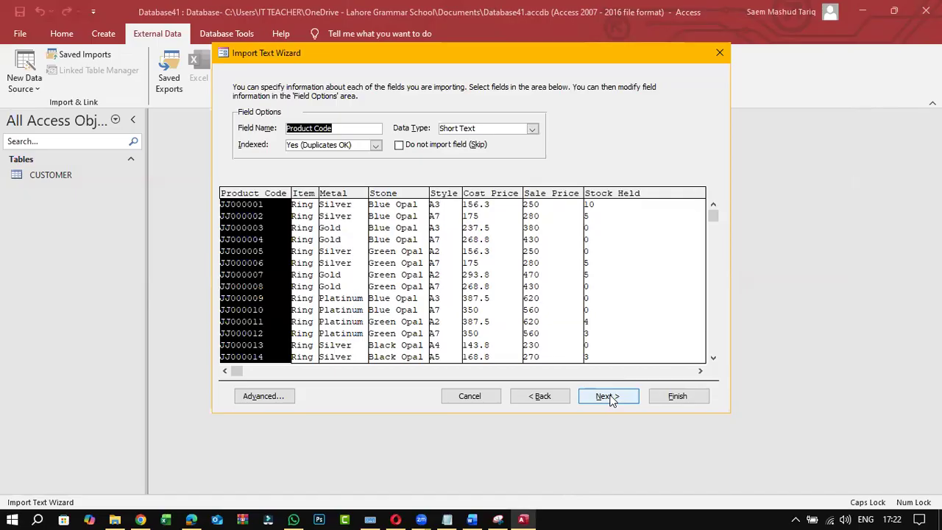
click(609, 398)
click(366, 139)
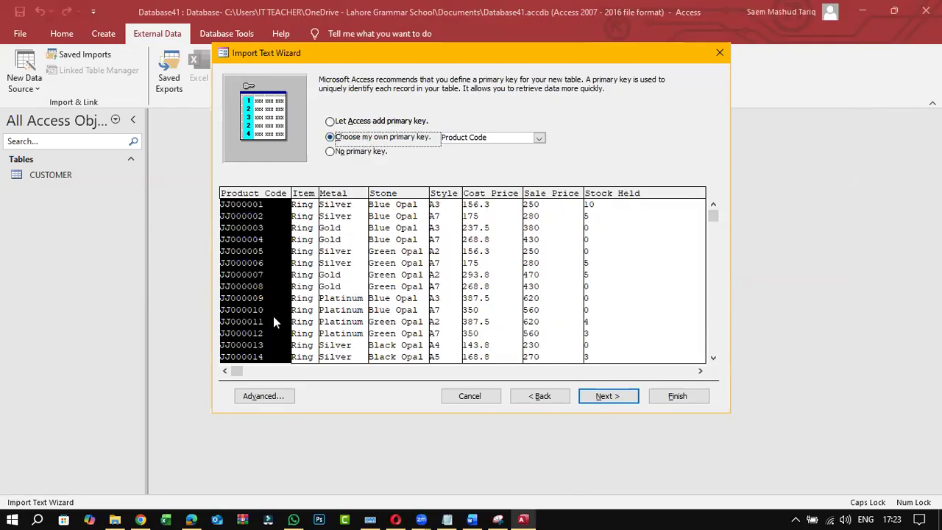
click(609, 396)
click(671, 398)
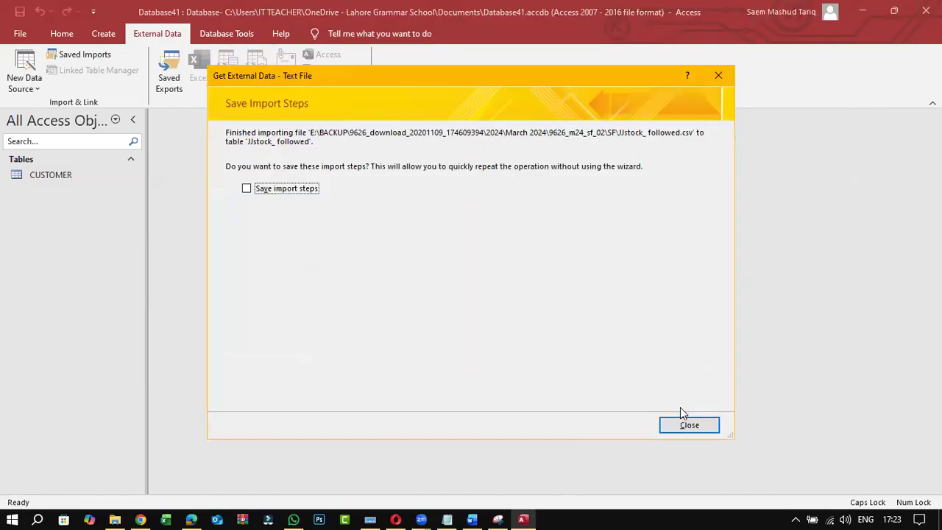
click(682, 424)
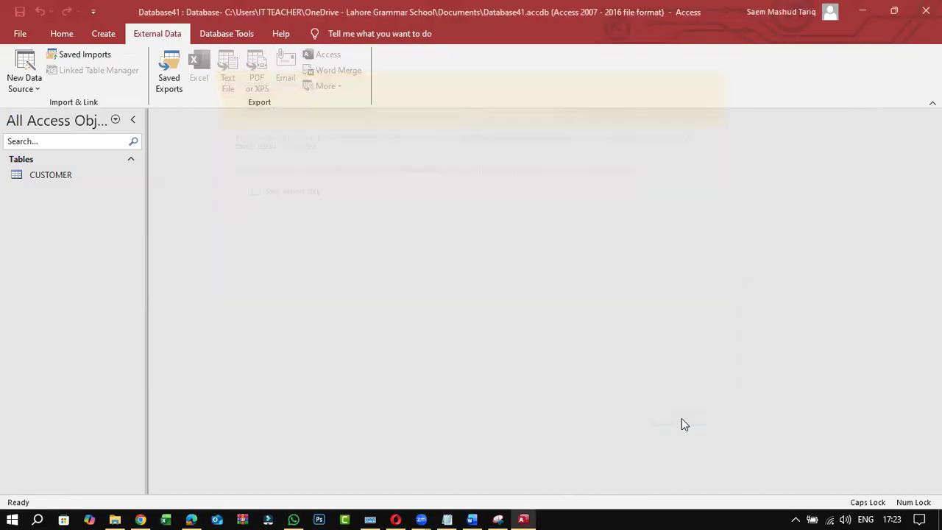
Start a text file import into a new table with ORDERS.csv from the SF folder as the source
click(18, 90)
mouse_move(58, 111)
click(186, 187)
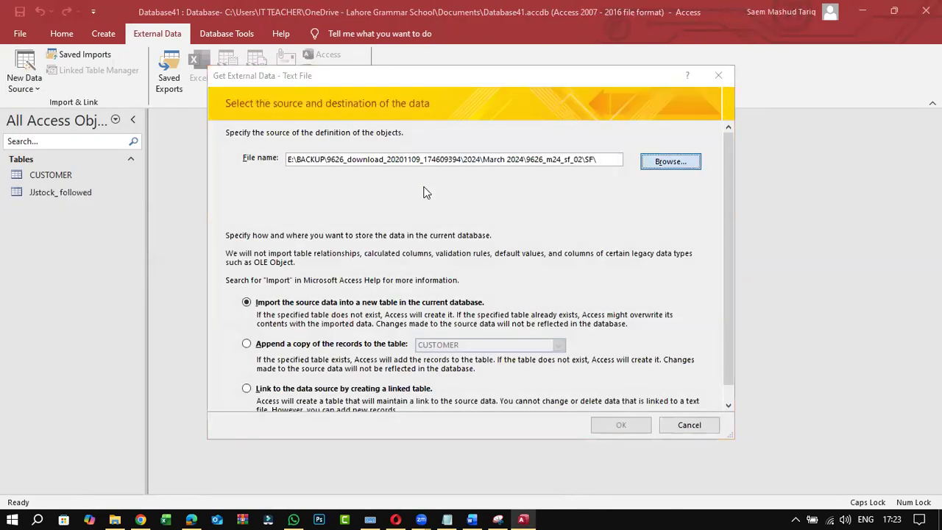
key(Return)
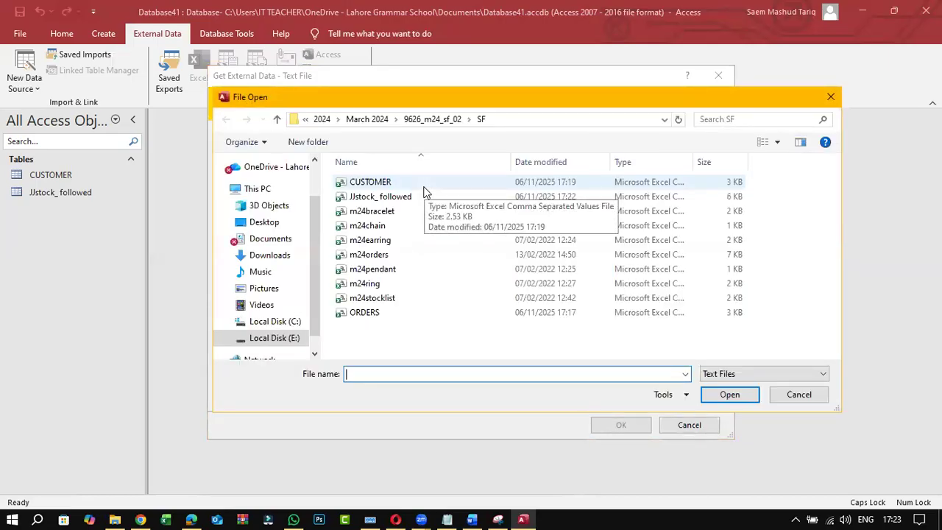
double_click(370, 313)
click(620, 424)
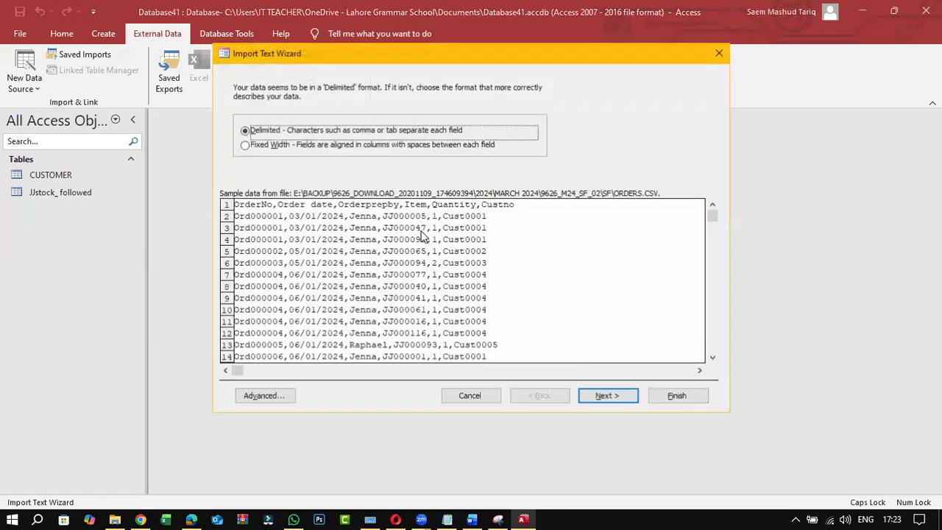
Import the data as comma-delimited with first-row field names and an Access-added primary key into table ORDERS, without saving the import steps
click(600, 398)
click(274, 158)
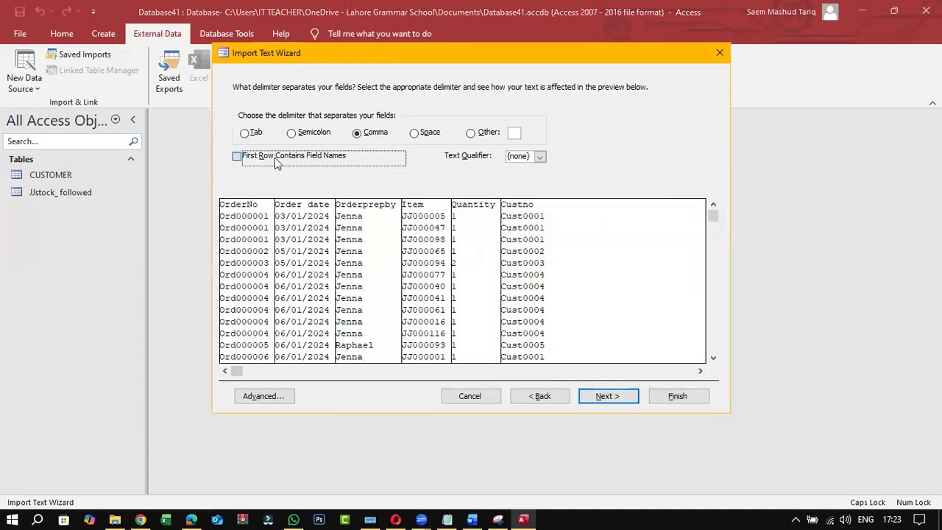
click(619, 398)
click(616, 398)
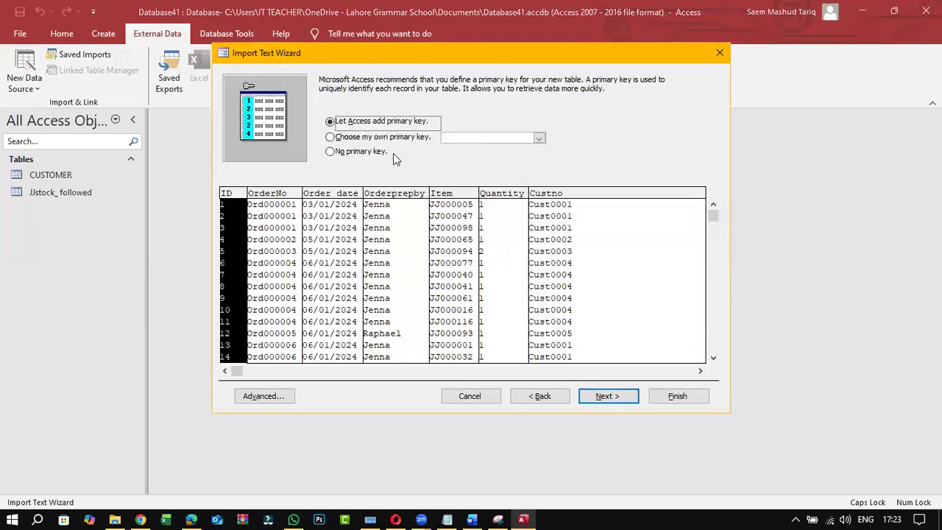
click(381, 139)
click(376, 122)
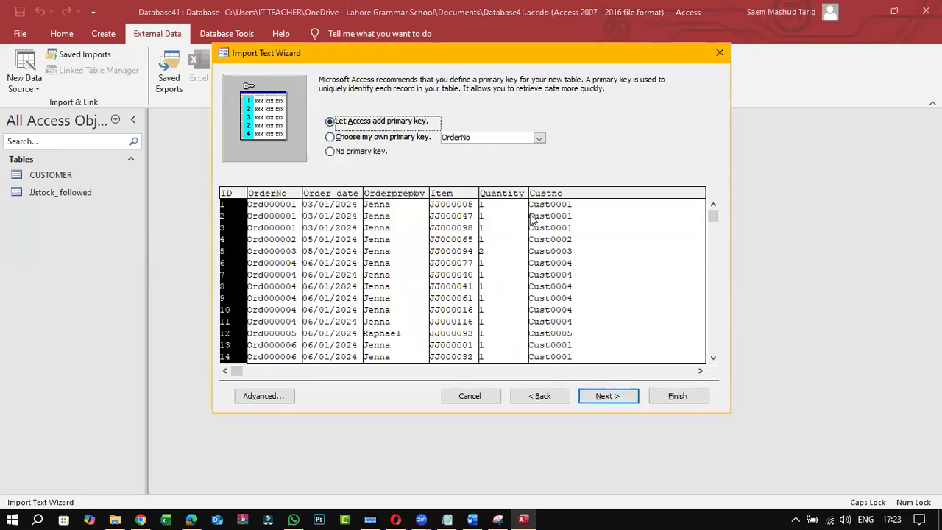
click(605, 394)
click(671, 396)
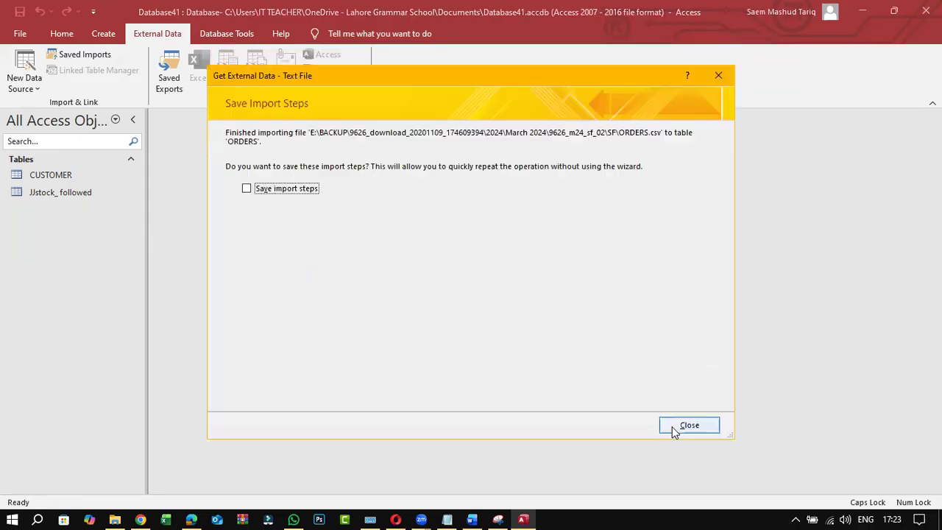
click(673, 425)
Rename the ORDERS table's ID field to ORDERSID in Design view, saving the table and switching it to Datasheet view
click(48, 212)
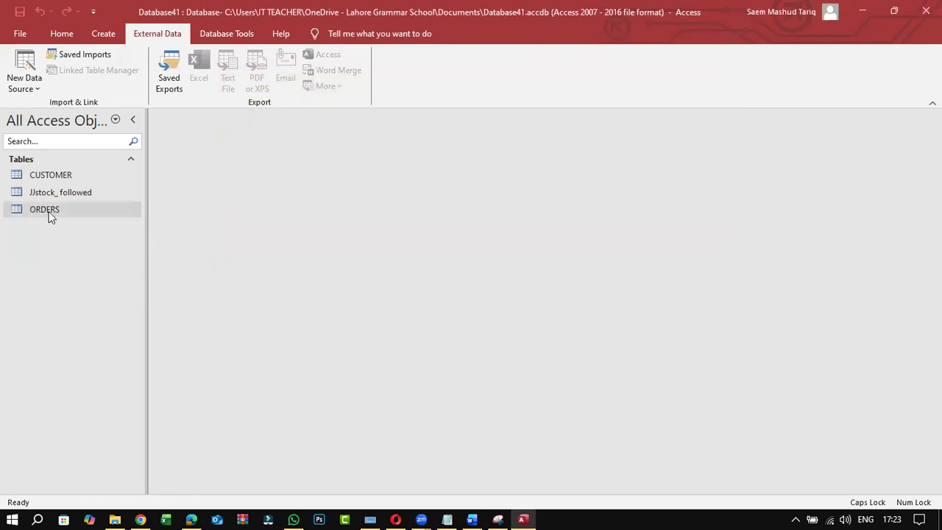
right_click(48, 211)
click(70, 237)
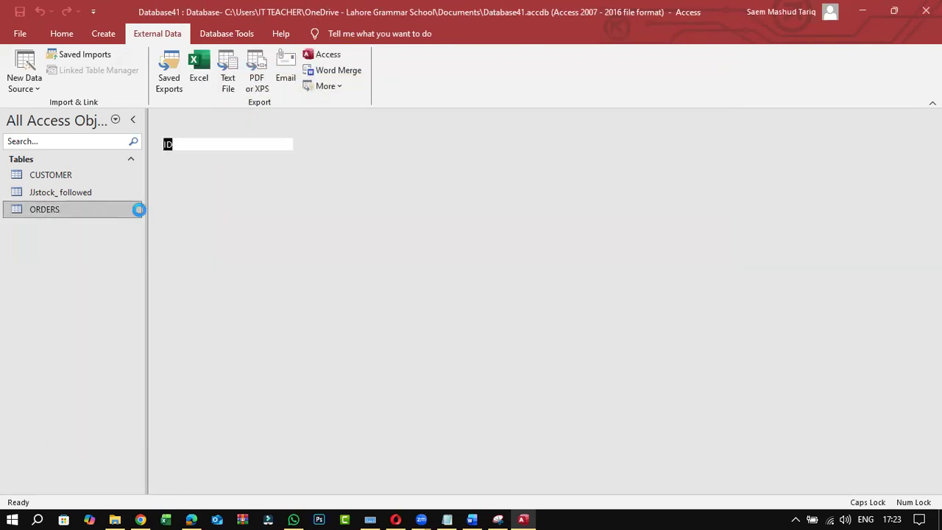
click(179, 144)
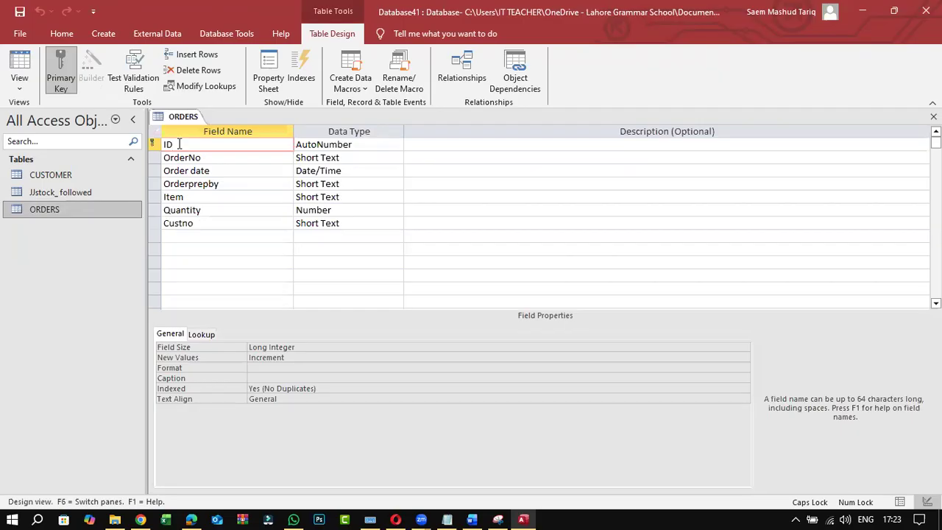
text(I)
text(O)
click(20, 81)
click(44, 160)
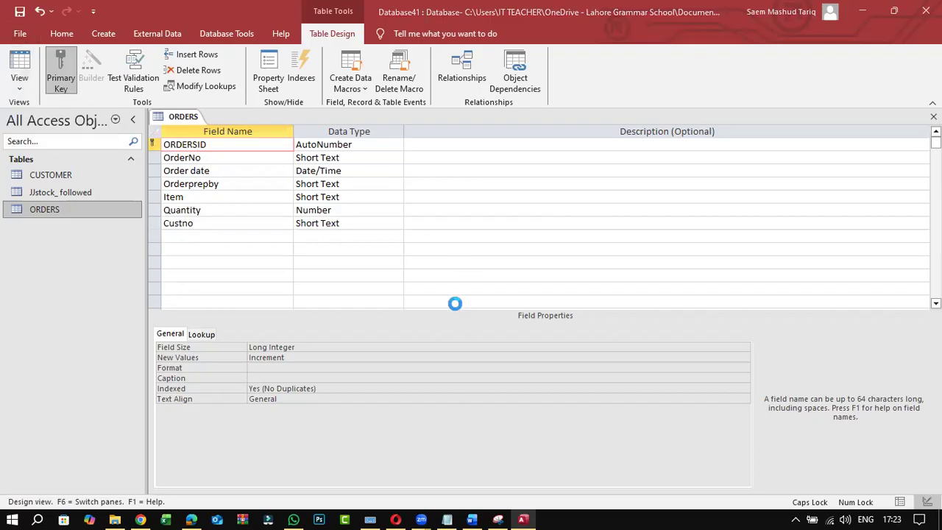
click(504, 302)
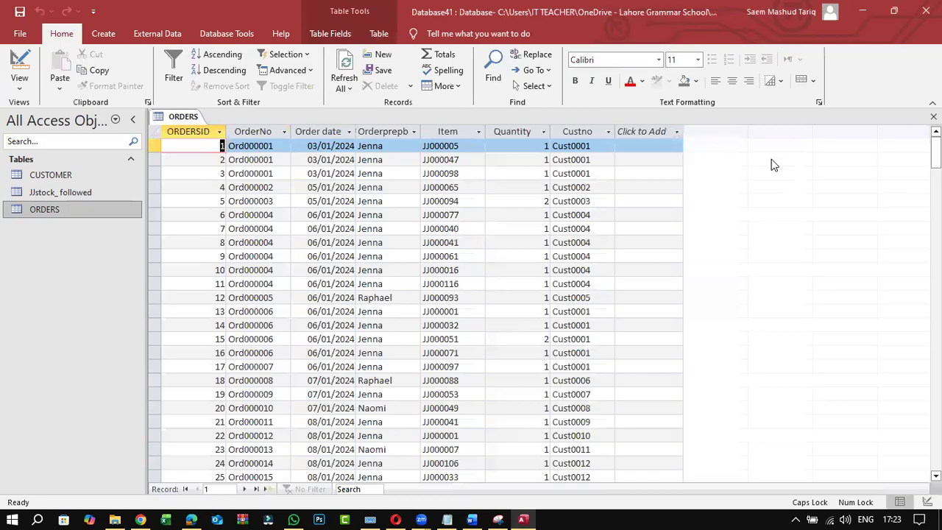
Compare the Item and Custno columns in ORDERS with Product Code in JJstock_ followed and Custno in CUSTOMER to identify the linking fields
click(453, 137)
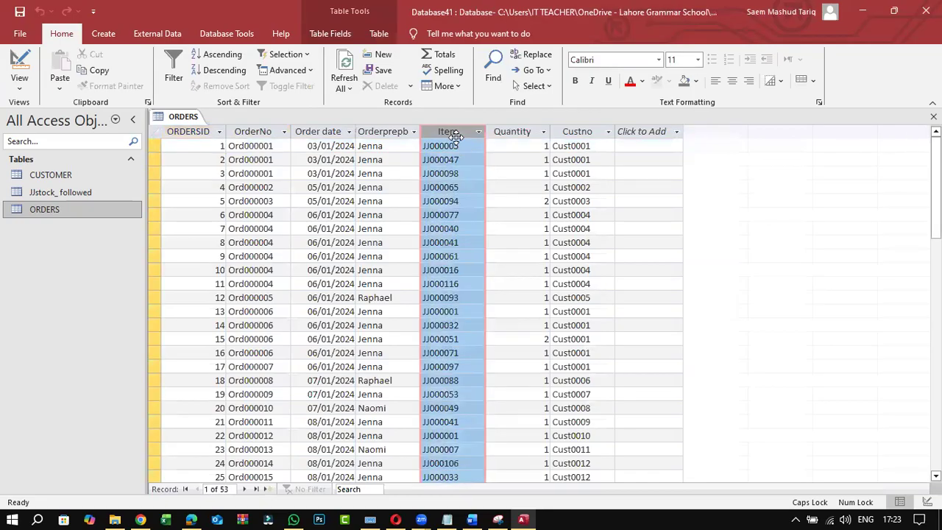
click(81, 194)
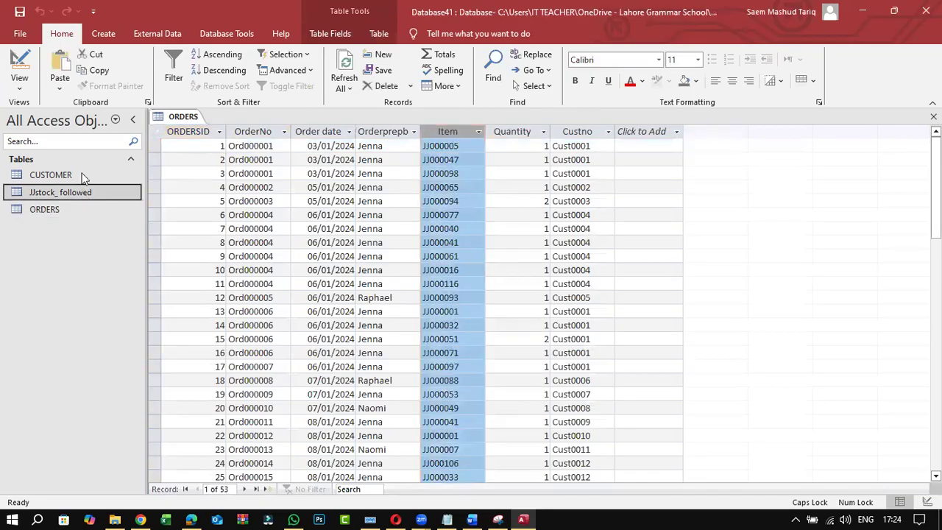
double_click(66, 175)
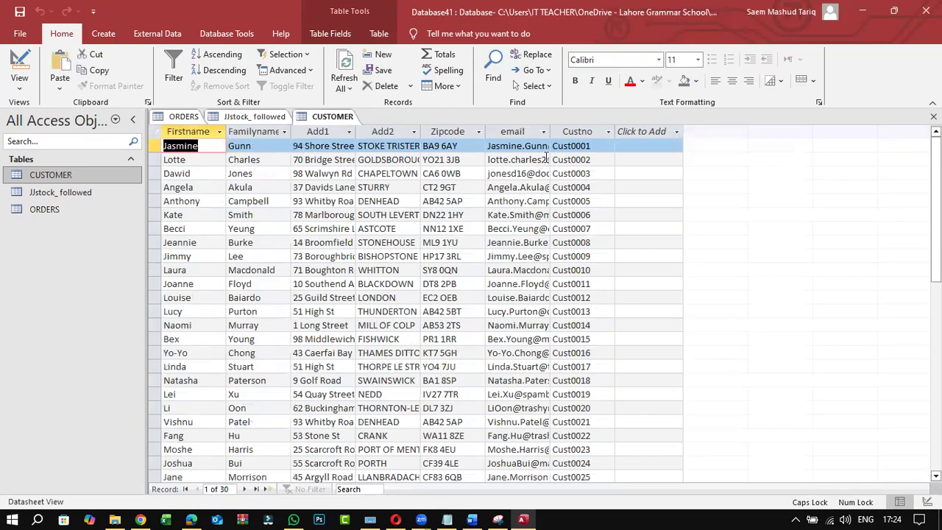
click(587, 134)
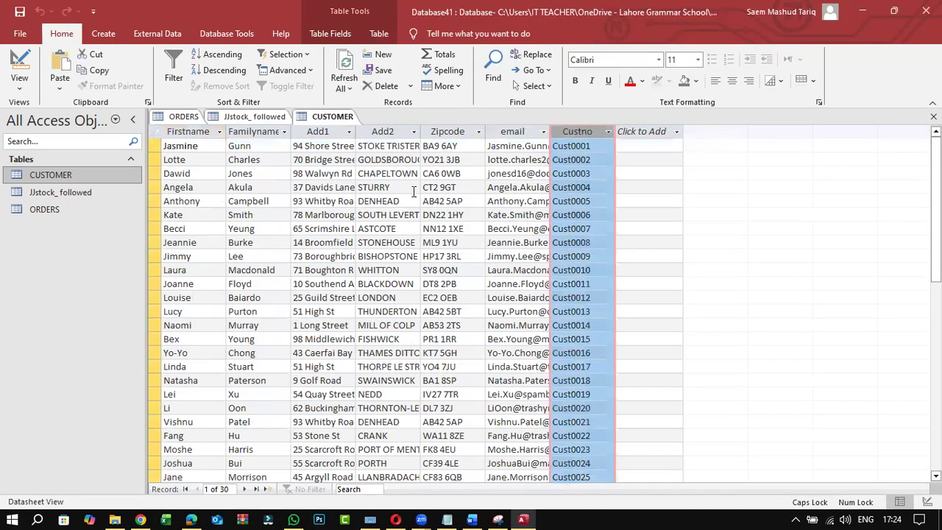
click(255, 117)
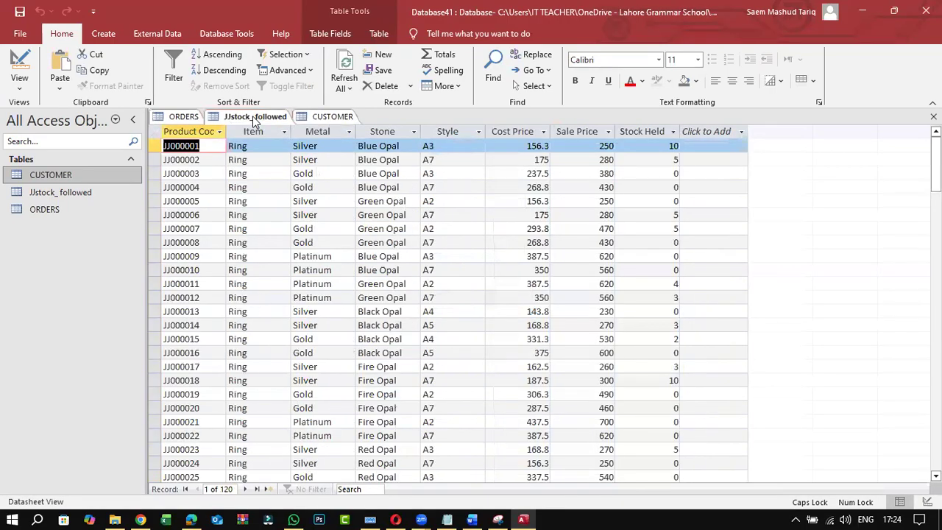
click(180, 117)
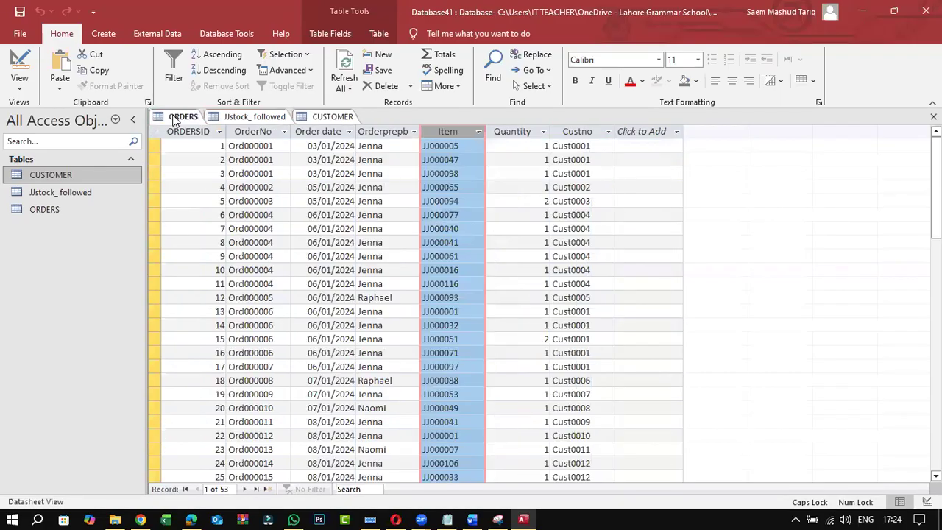
click(580, 133)
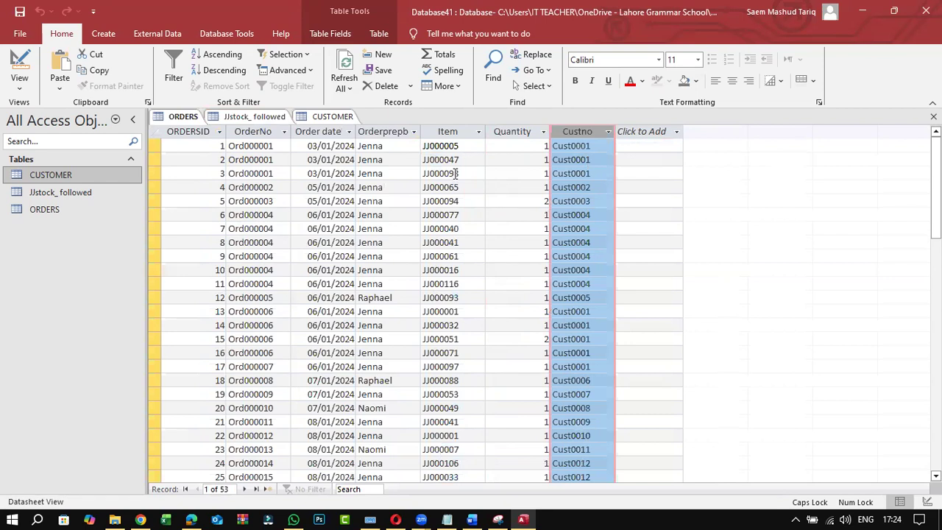
click(447, 132)
click(317, 117)
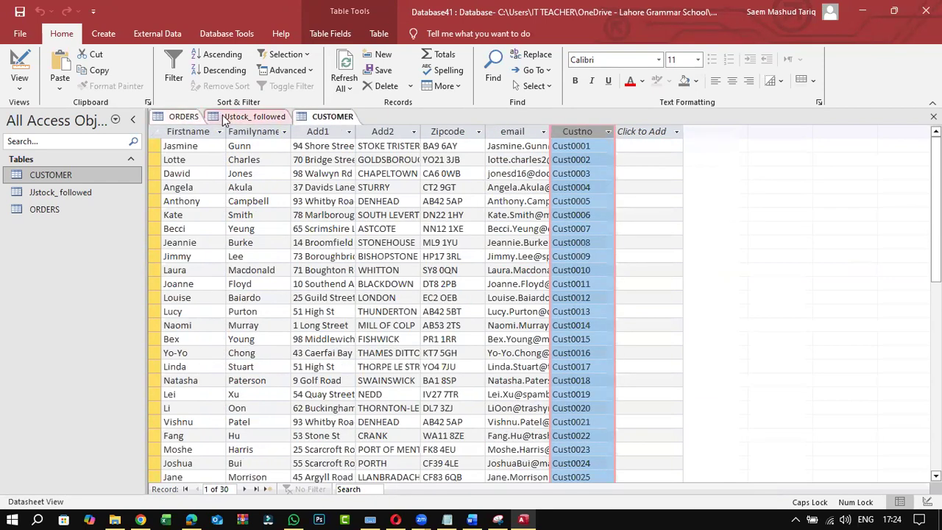
click(183, 118)
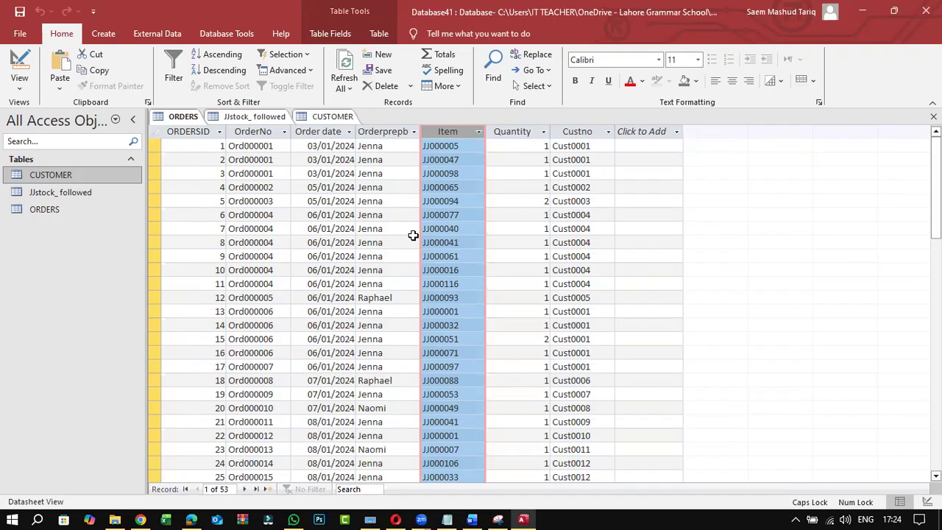
click(259, 118)
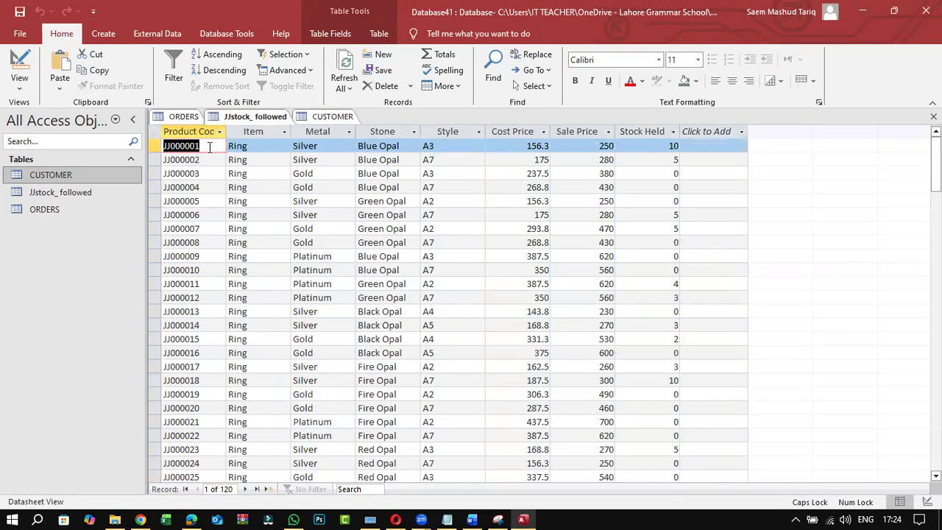
Fit the Product Code column to its contents in JJstock_ followed and close all three open tables
double_click(226, 133)
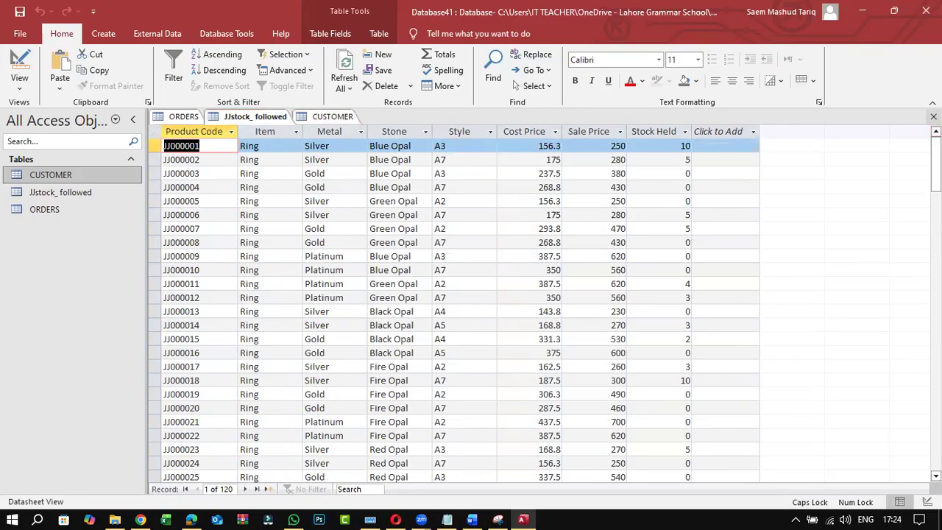
click(933, 117)
click(509, 294)
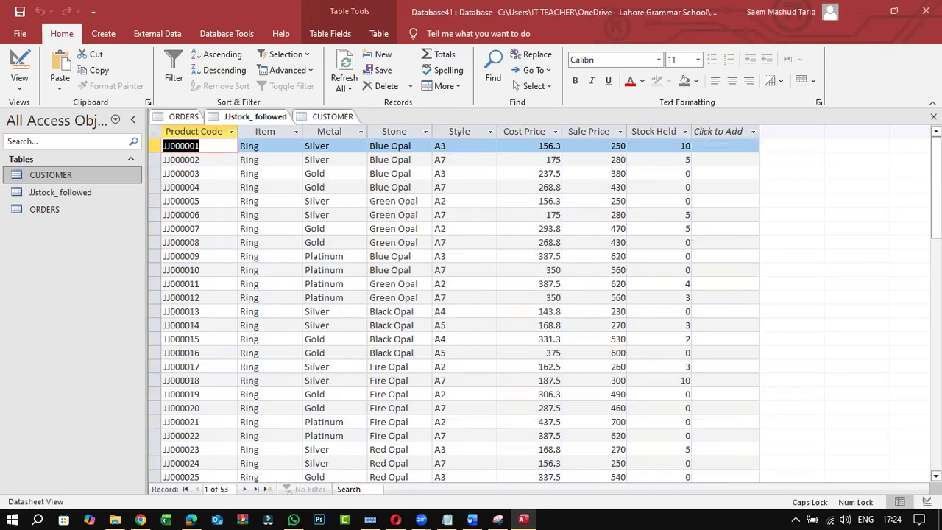
click(933, 116)
click(933, 116)
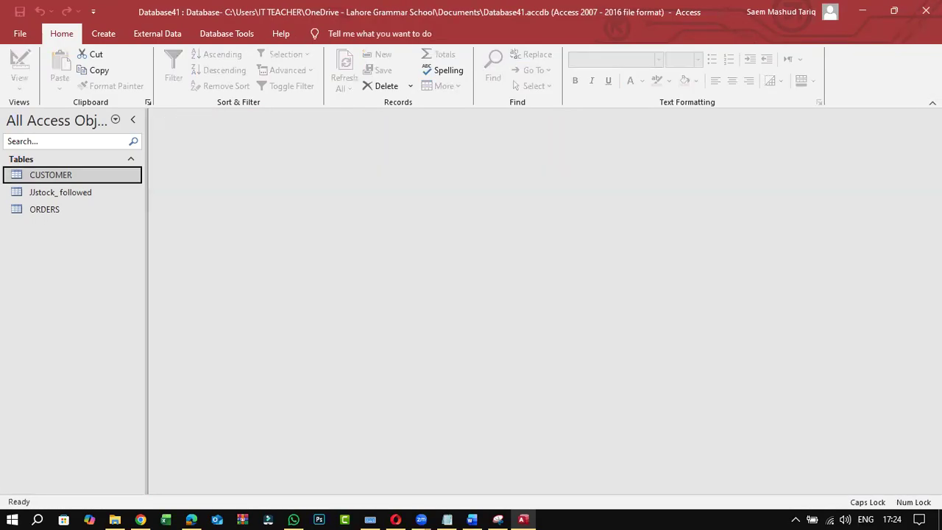
Open the database relationships layout and add the CUSTOMER, JJstock_ followed and ORDERS tables to it
click(221, 33)
click(170, 73)
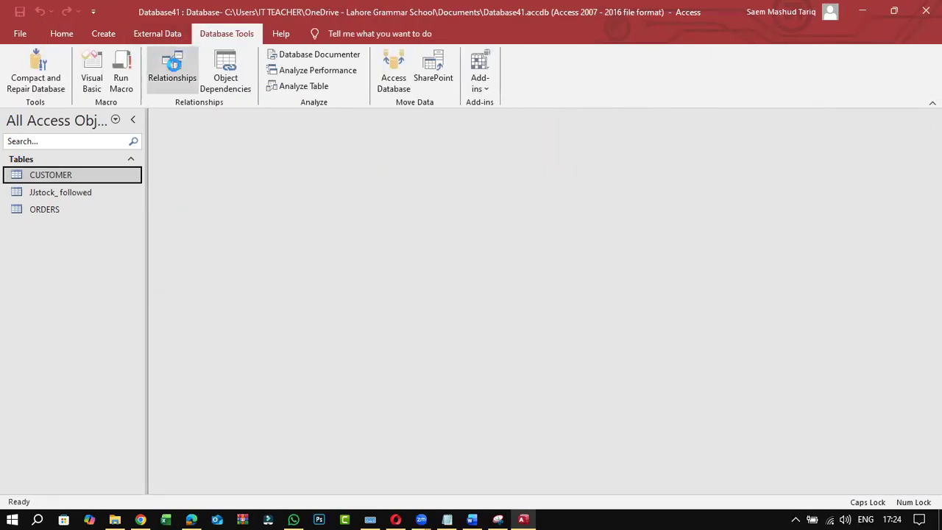
key(End)
key(shift+Home)
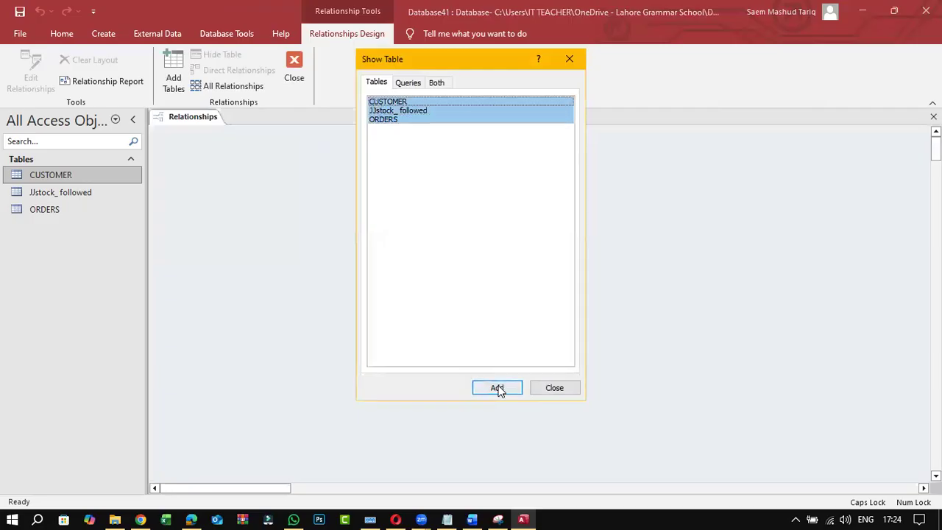
click(498, 388)
click(552, 388)
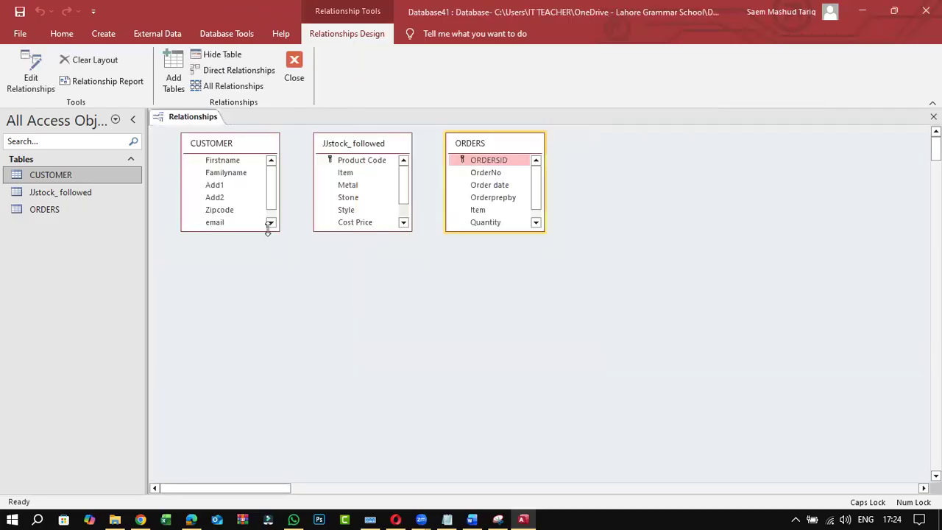
Lengthen the CUSTOMER, JJstock_ followed and ORDERS boxes in the relationships layout so each shows its full field list
drag(268, 230, 268, 320)
drag(375, 230, 375, 333)
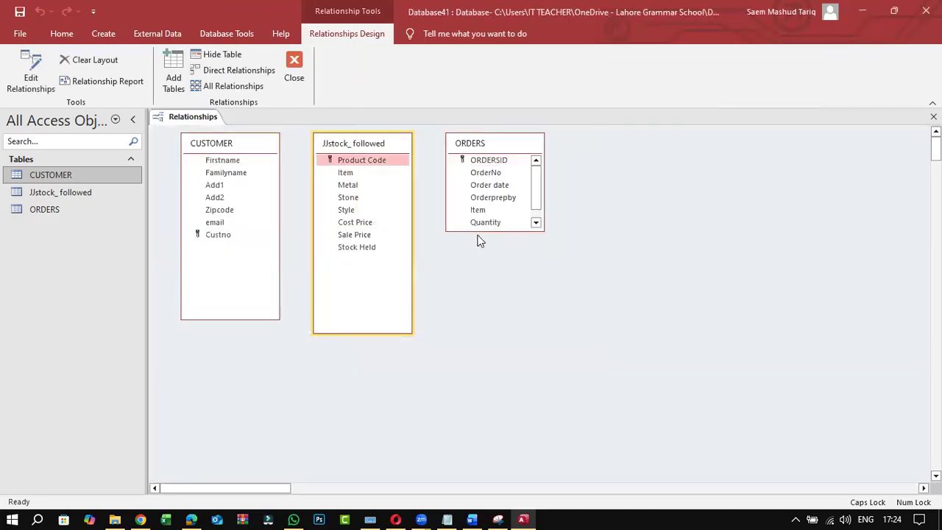
drag(475, 231, 475, 351)
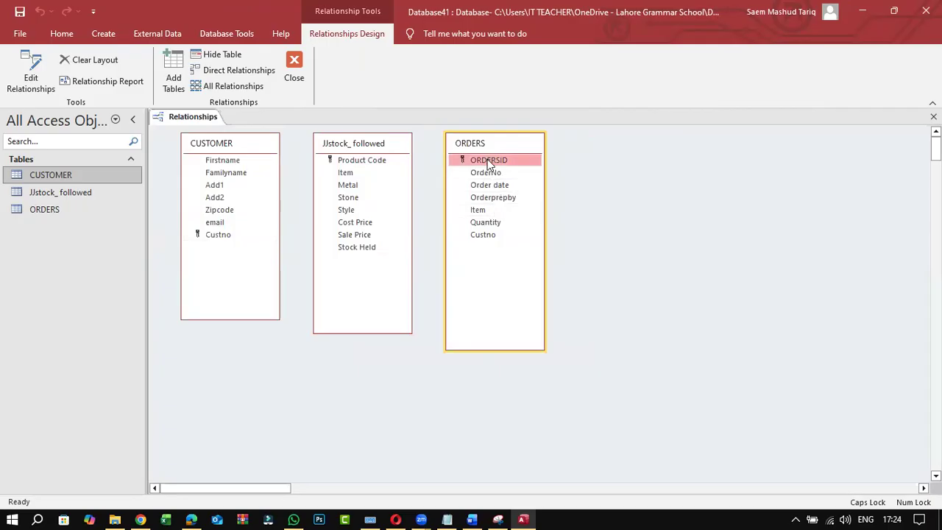
Rearrange the relationships layout so that ORDERS sits between CUSTOMER and JJstock_ followed
drag(487, 163, 230, 234)
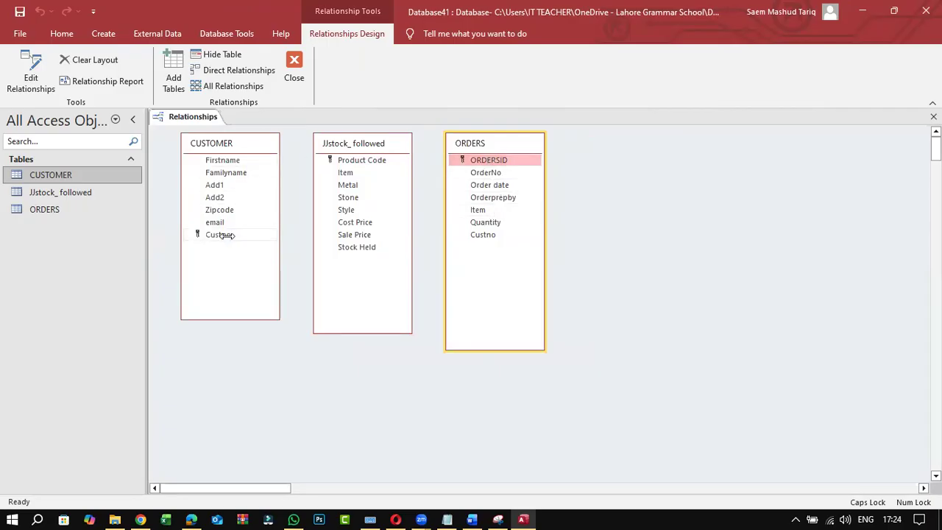
click(219, 236)
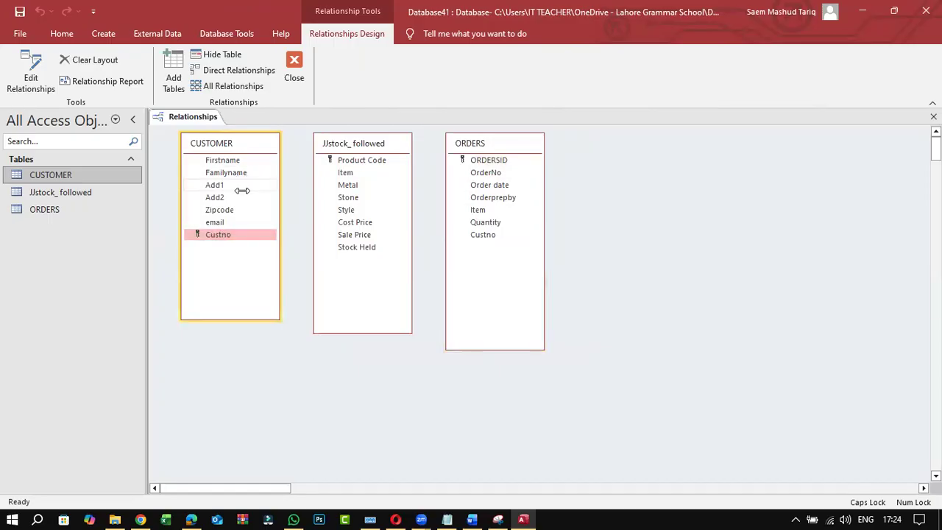
click(371, 143)
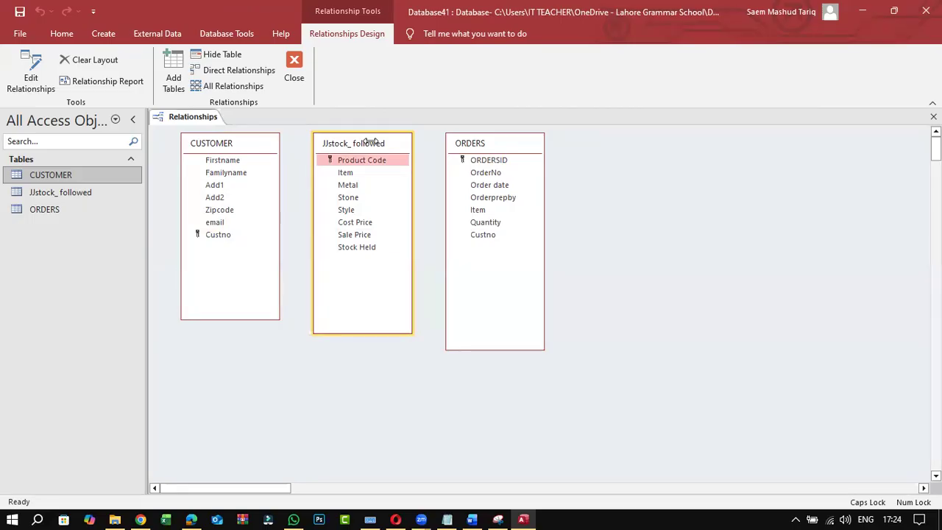
drag(371, 143, 620, 180)
click(488, 142)
drag(489, 143, 380, 139)
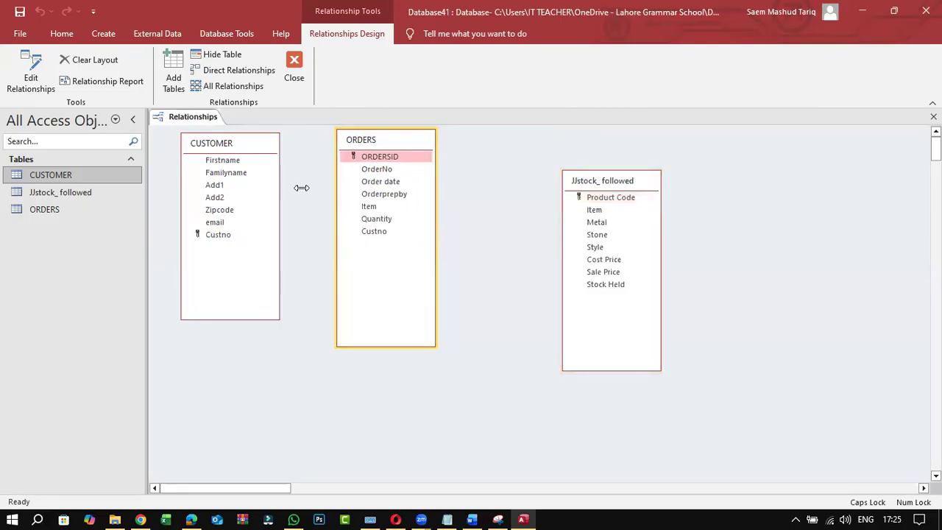
Create a relationship from Custno in CUSTOMER to Custno in ORDERS
click(211, 232)
drag(211, 231, 365, 237)
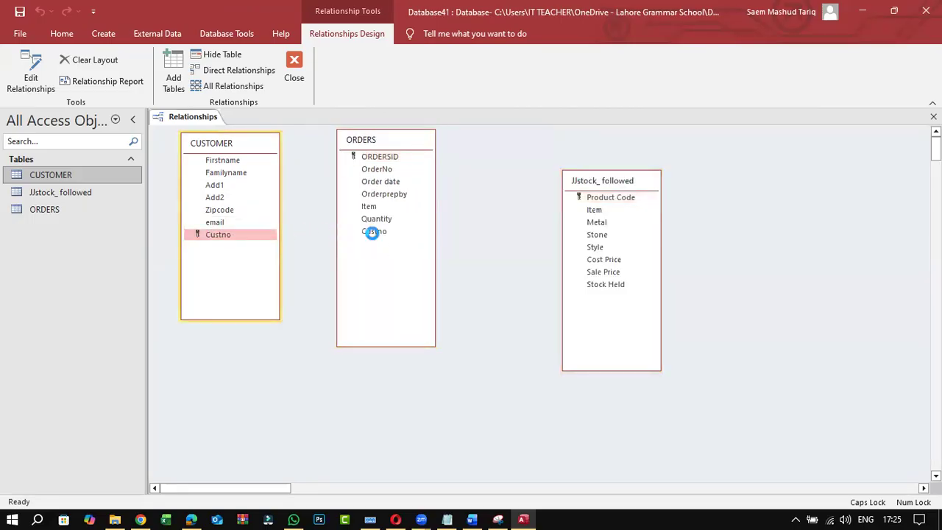
click(556, 146)
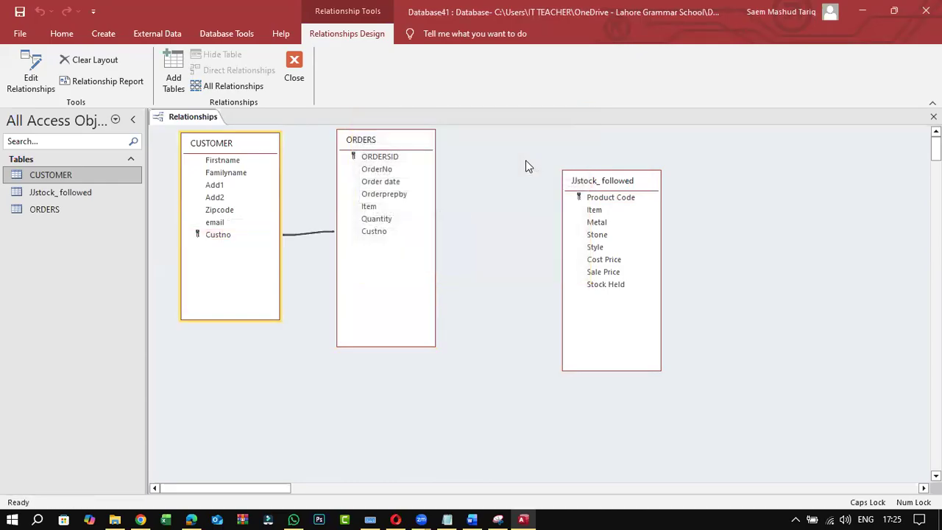
Relate Product Code in JJstock_ followed to Item in ORDERS, and close the relationships layout with its changes saved
click(382, 207)
drag(614, 199, 368, 206)
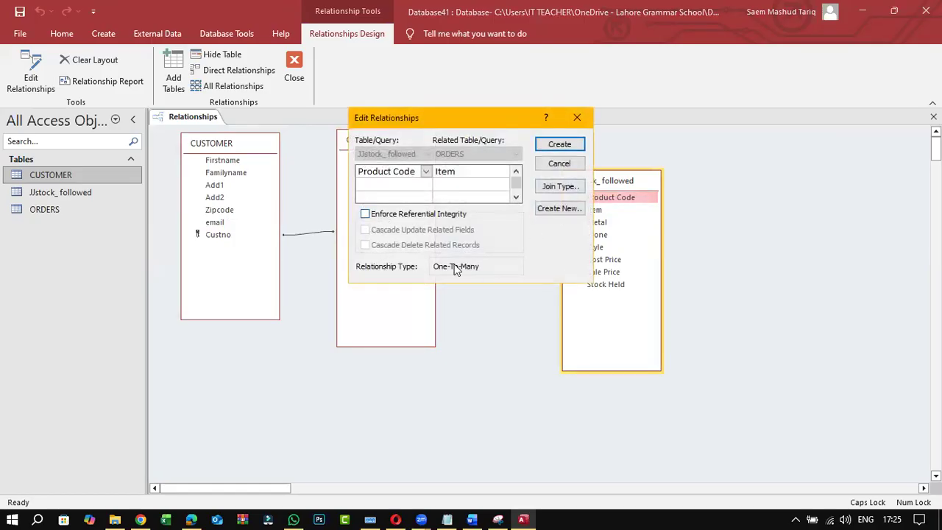
click(557, 145)
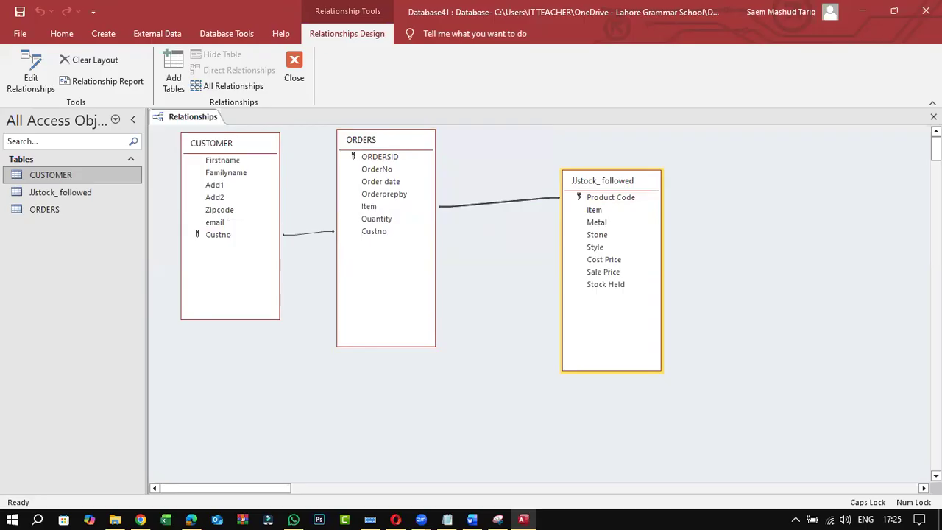
key(ctrl+w)
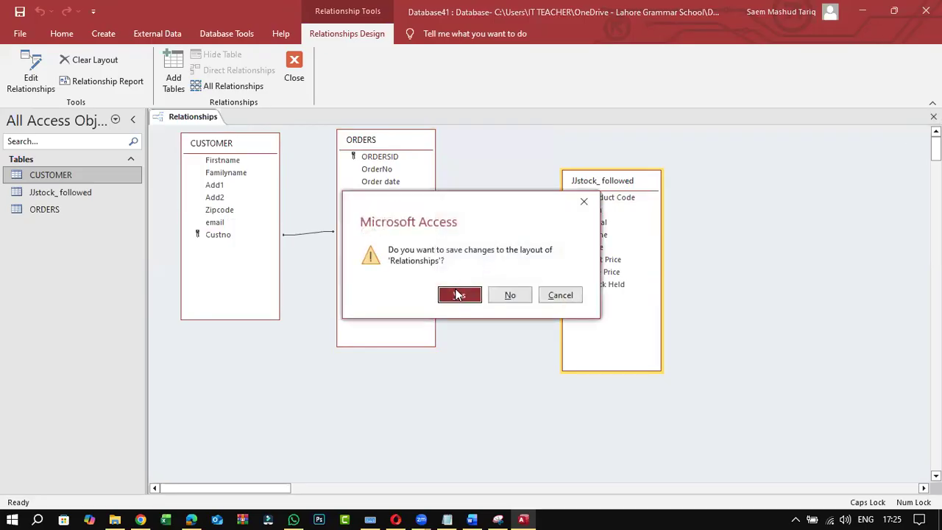
click(458, 293)
Switch to the exam paper PDF in Edge, draw a short pen mark beside question 2 and go to question 3
click(191, 520)
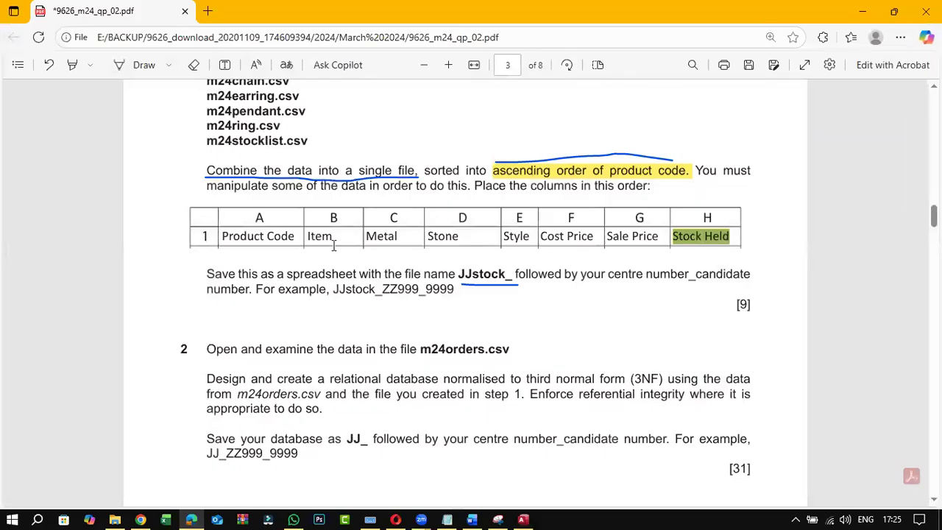
click(732, 305)
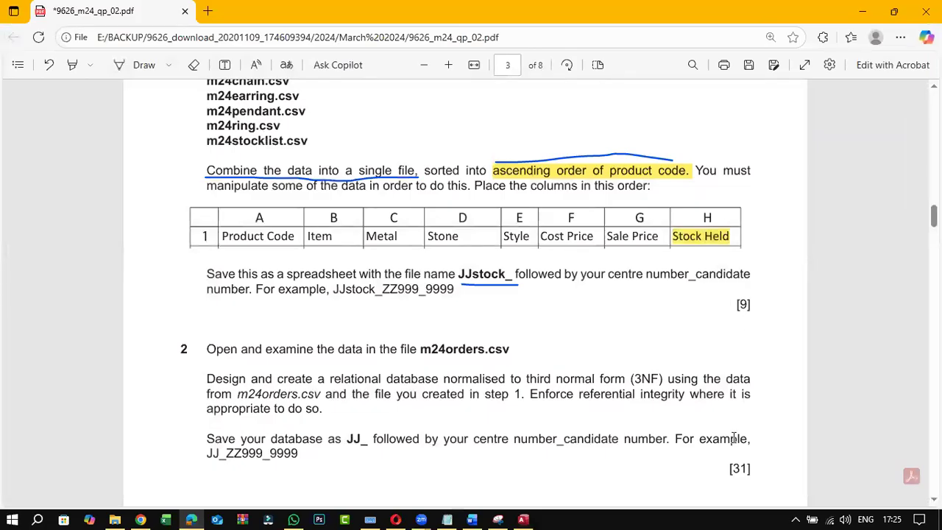
click(145, 67)
drag(679, 413, 703, 406)
scroll(476, 429, down, 2)
scroll(480, 421, down, 10)
scroll(541, 206, up, 1)
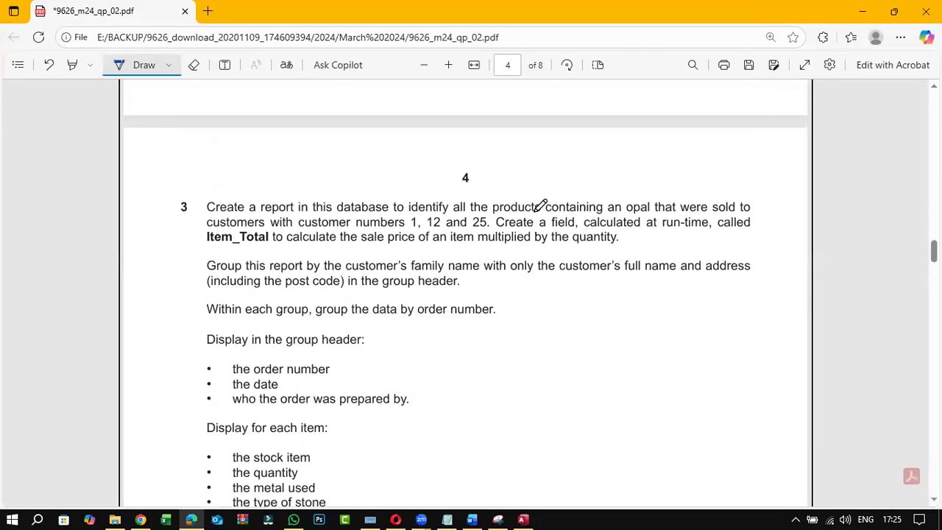
scroll(358, 231, down, 1)
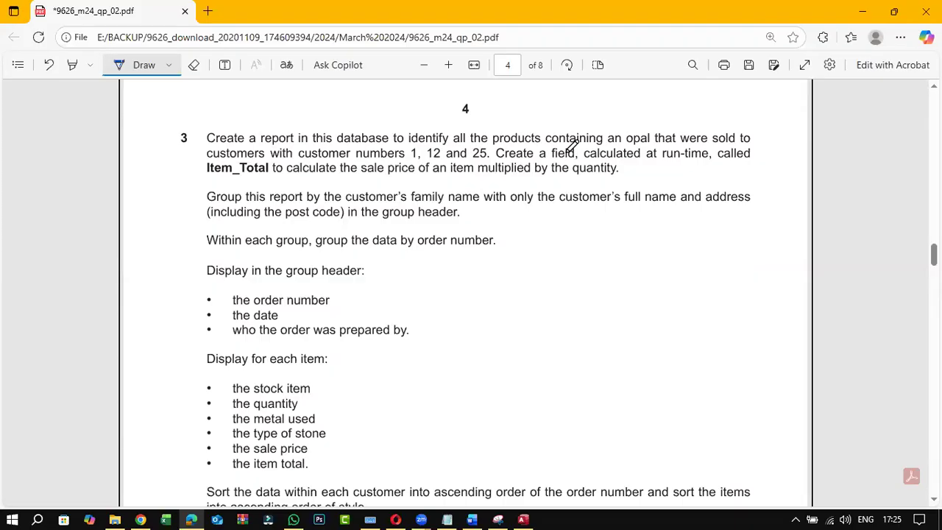
Highlight "opal", "1, 12 and 25", "calculated at run-time" and "Item_Total" in yellow in question 3's first paragraph
click(224, 65)
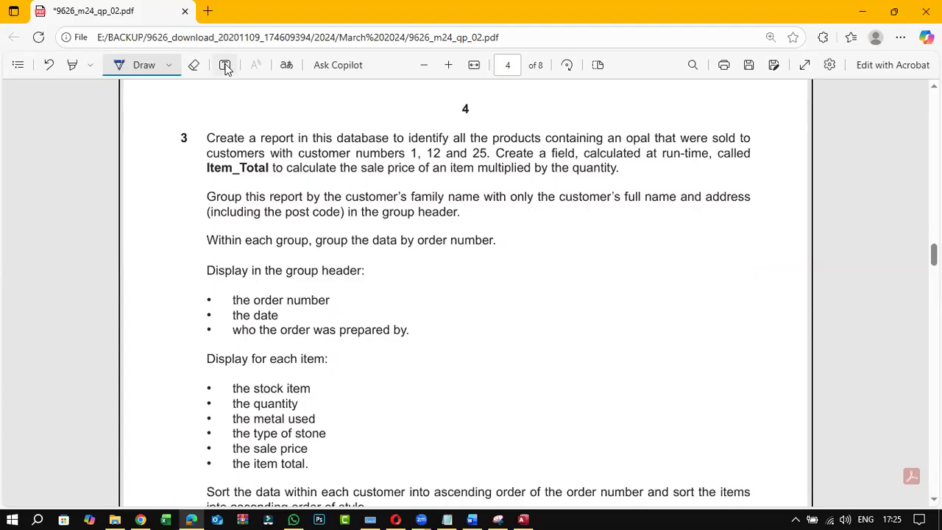
click(636, 139)
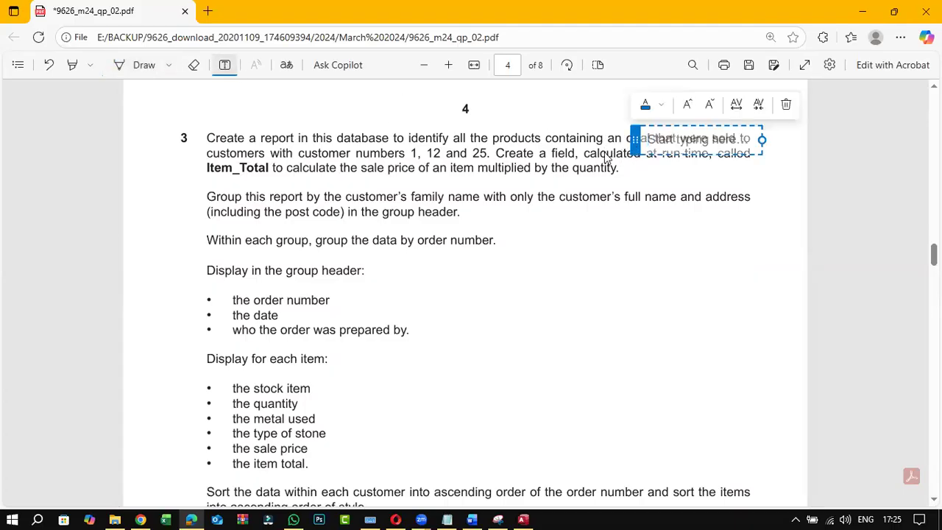
click(76, 66)
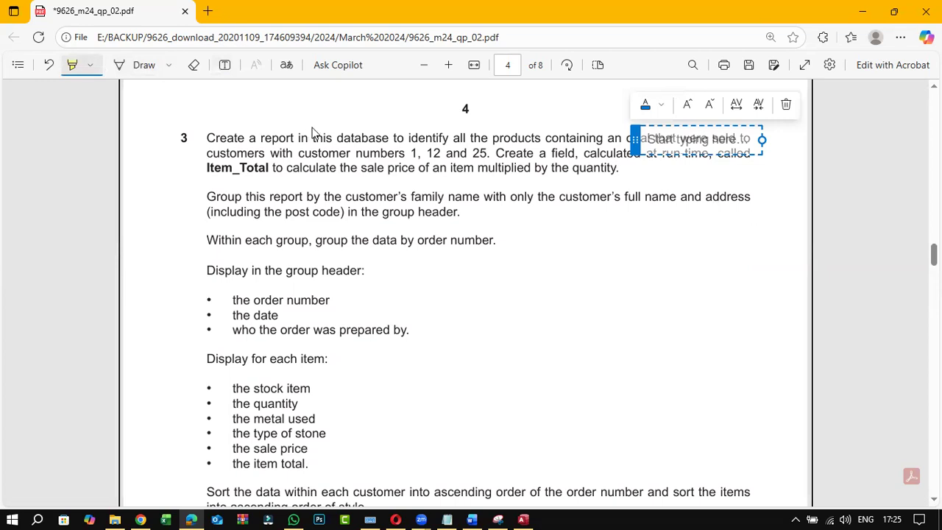
click(175, 101)
click(742, 249)
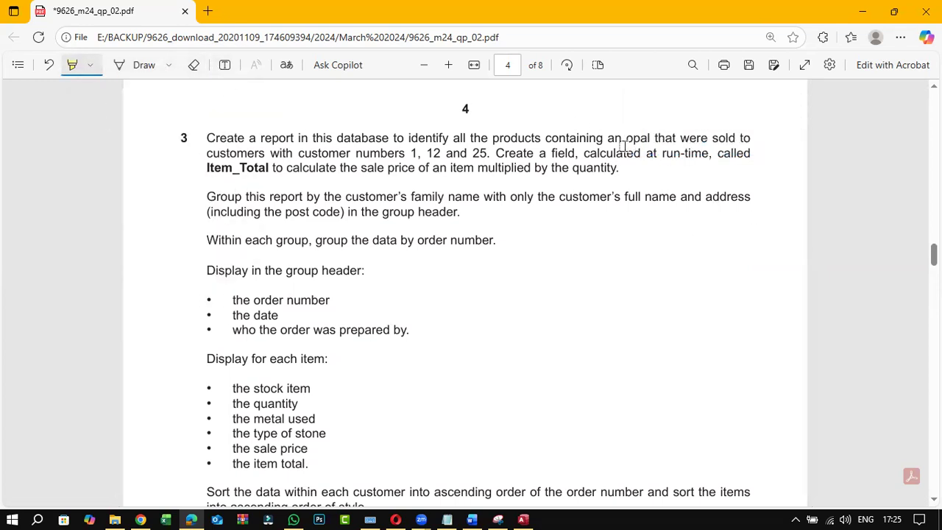
drag(625, 142, 652, 139)
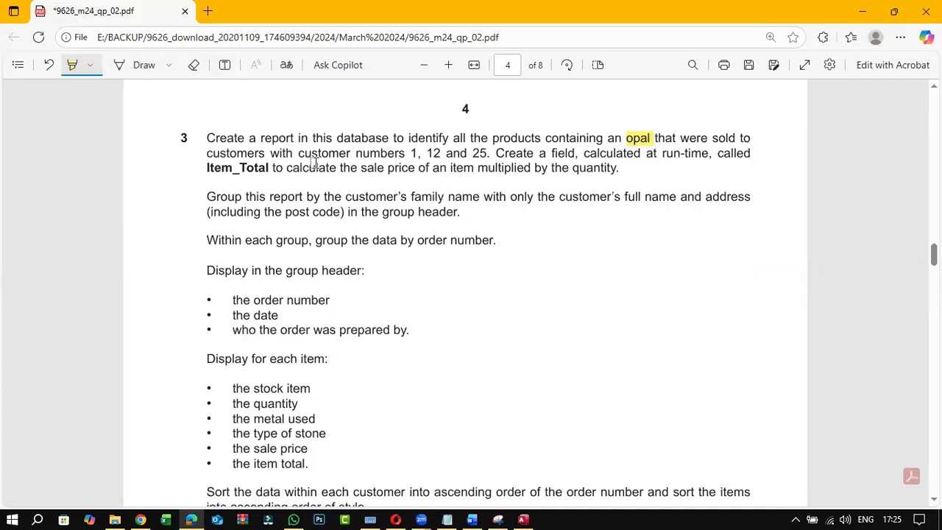
drag(411, 153, 482, 153)
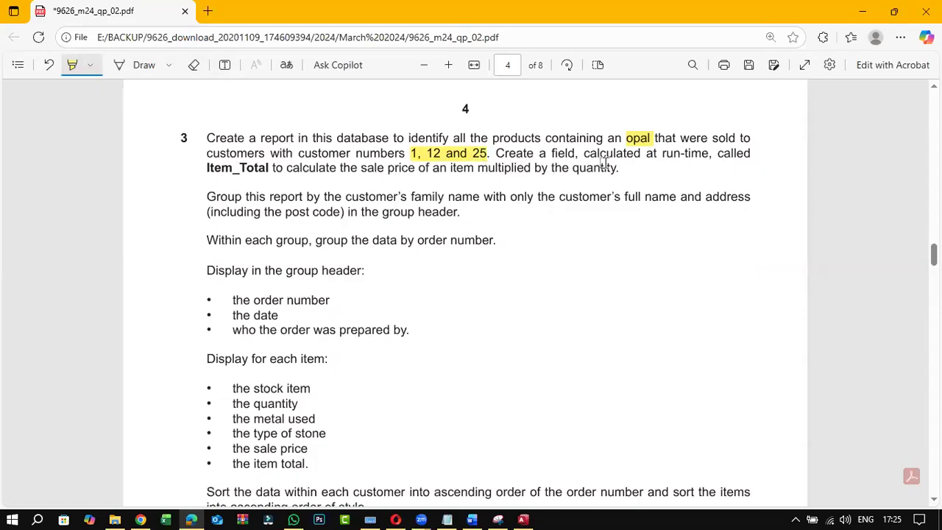
drag(580, 155, 709, 155)
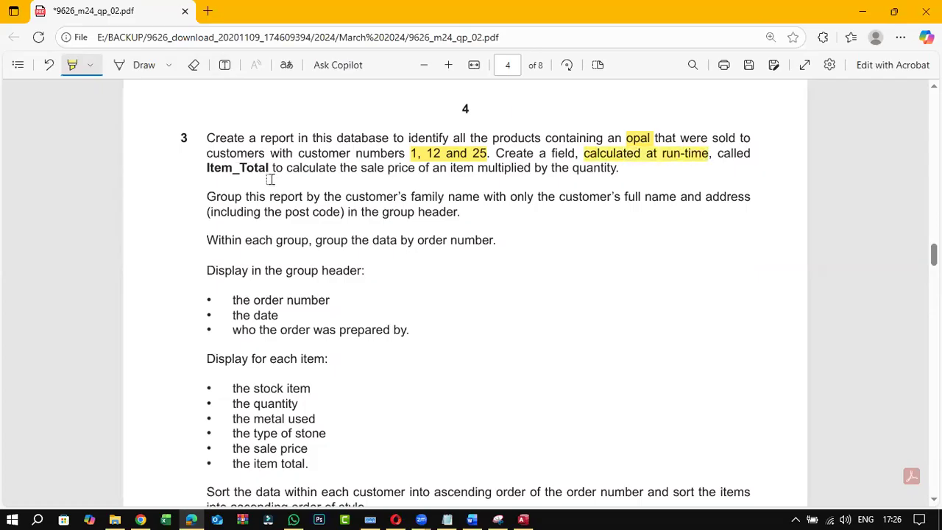
drag(208, 169, 268, 167)
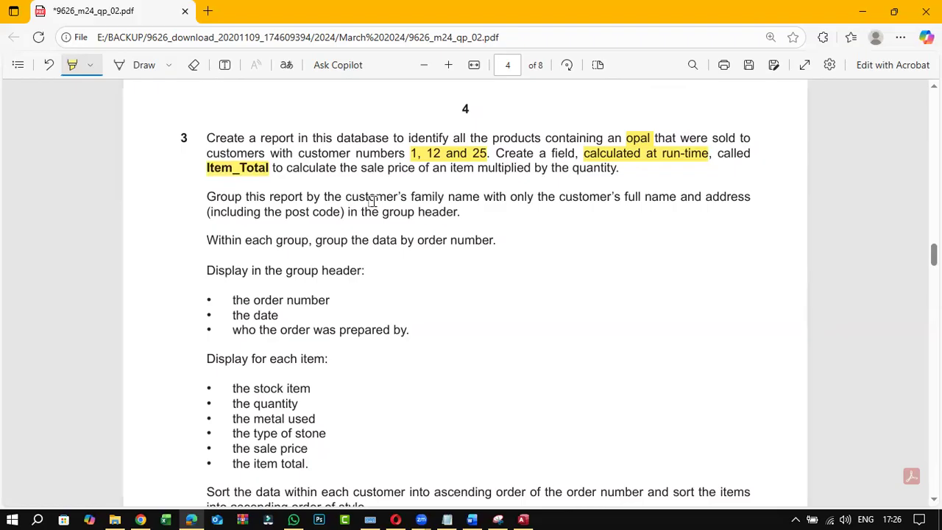
Highlight "Group", the phrase about the customer's family name, full name and address, and "post code" in question 3
drag(205, 197, 241, 197)
drag(342, 197, 738, 195)
drag(285, 213, 346, 213)
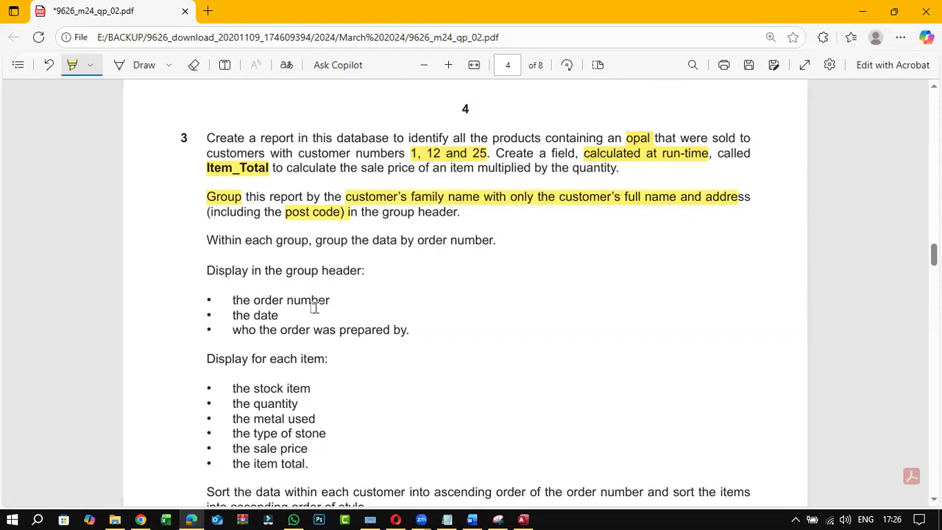
scroll(314, 307, down, 1)
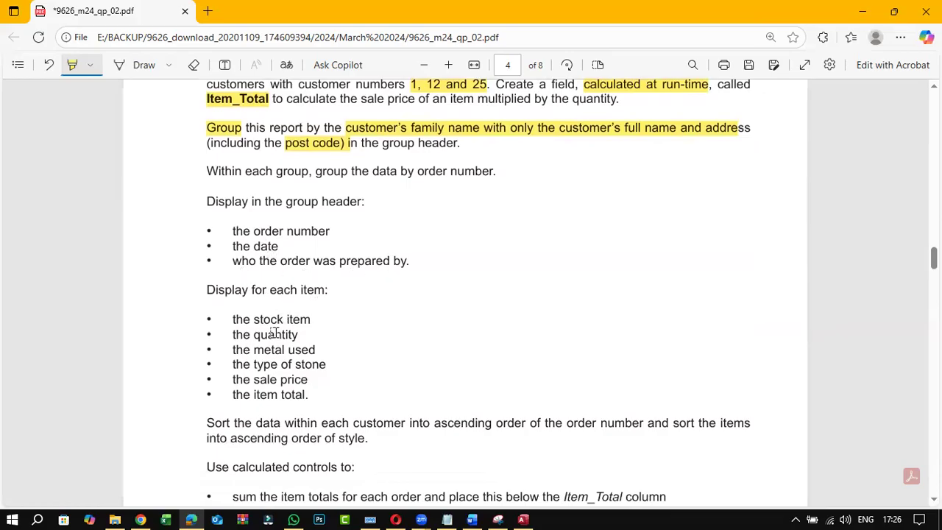
Switch back to Access and create a query in Design view containing the CUSTOMER, JJstock_ followed and ORDERS tables
click(523, 519)
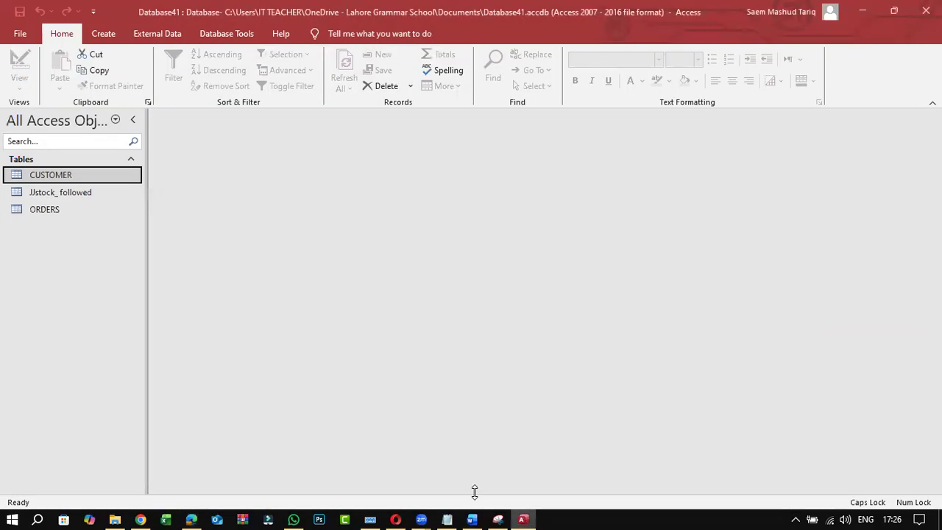
click(159, 33)
click(221, 33)
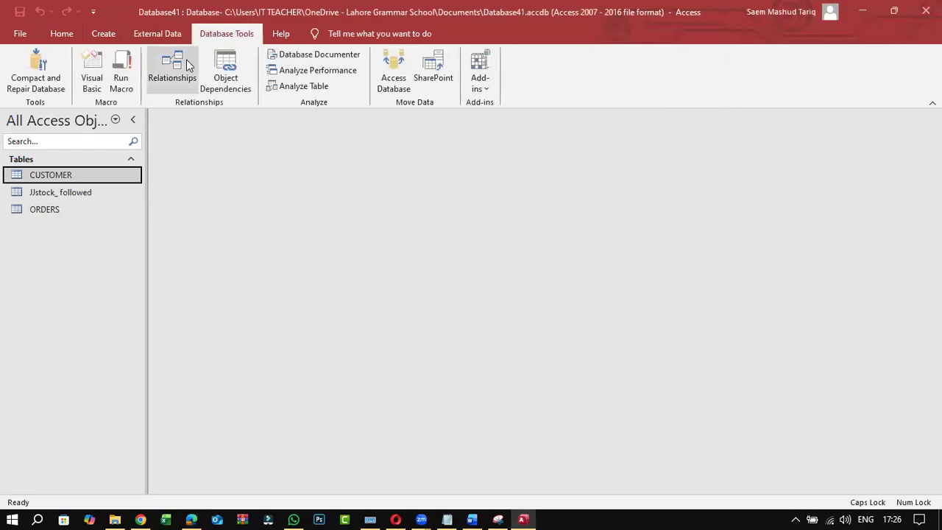
click(153, 33)
click(114, 37)
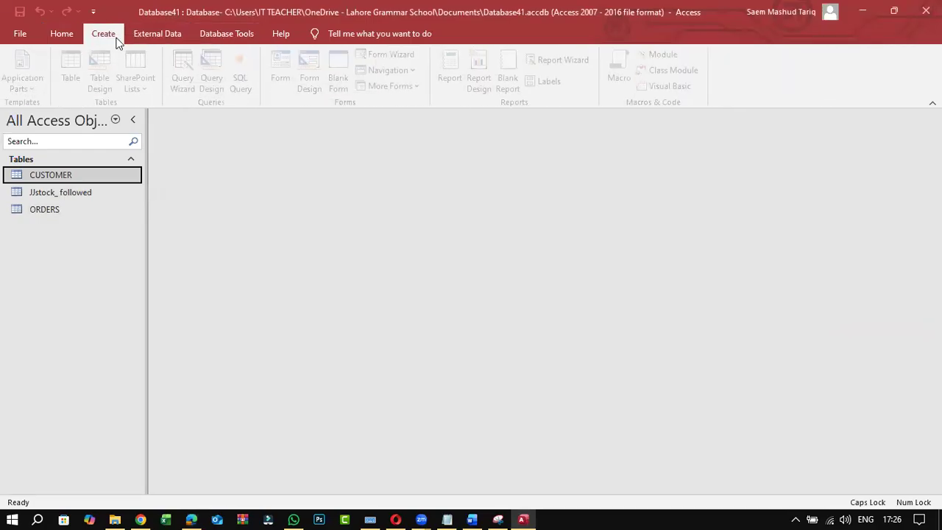
click(215, 82)
shift+click(382, 222)
click(496, 491)
click(554, 491)
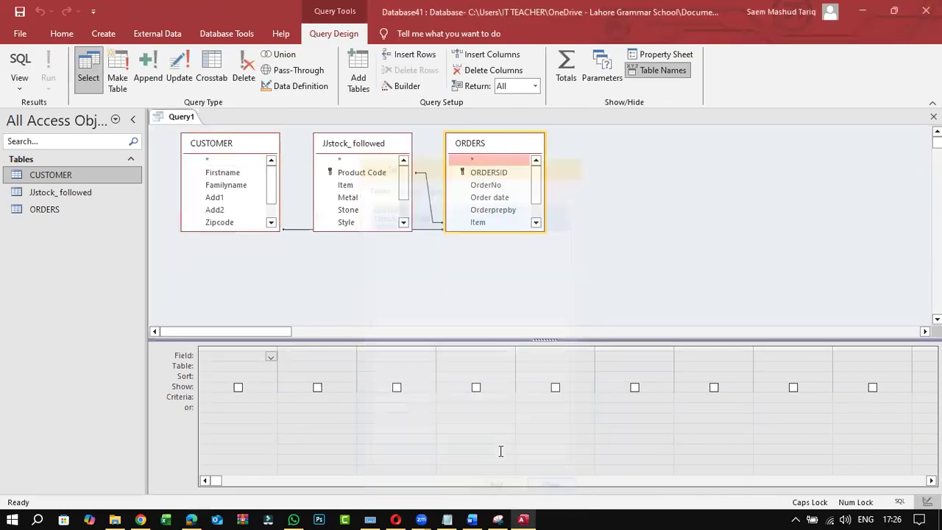
Lengthen the CUSTOMER, JJstock_ followed and ORDERS boxes in the query design so each shows its full field list
drag(258, 231, 258, 315)
drag(346, 231, 346, 311)
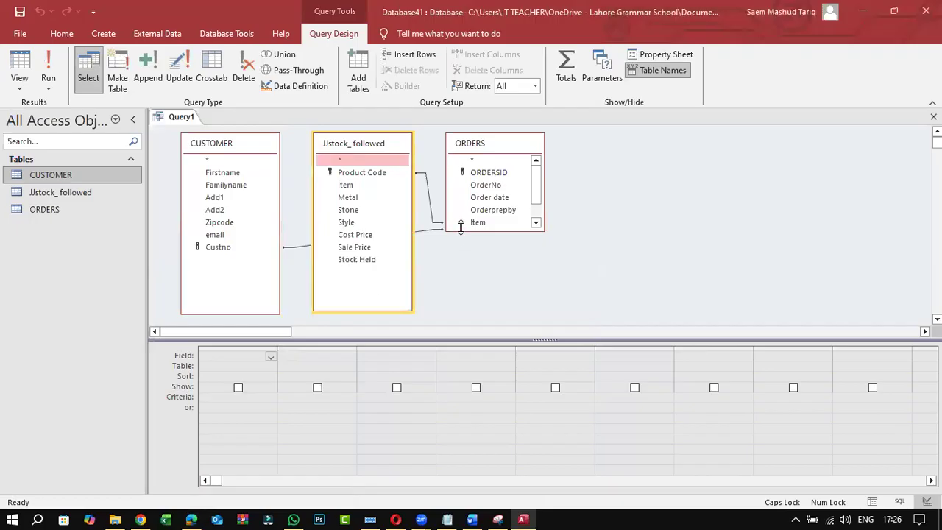
drag(460, 230, 485, 321)
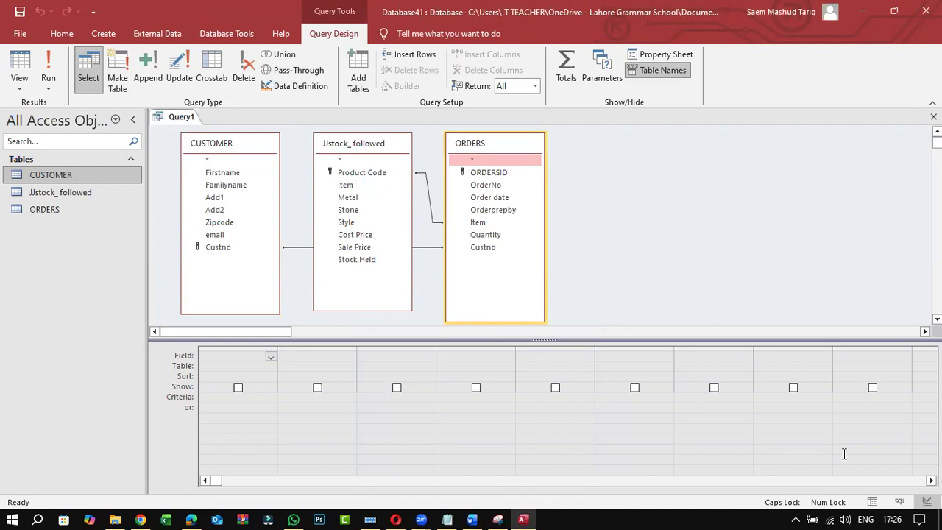
Check question 3's grouping requirements in the exam paper, and add Familyname and Firstname from CUSTOMER to the query grid
click(192, 517)
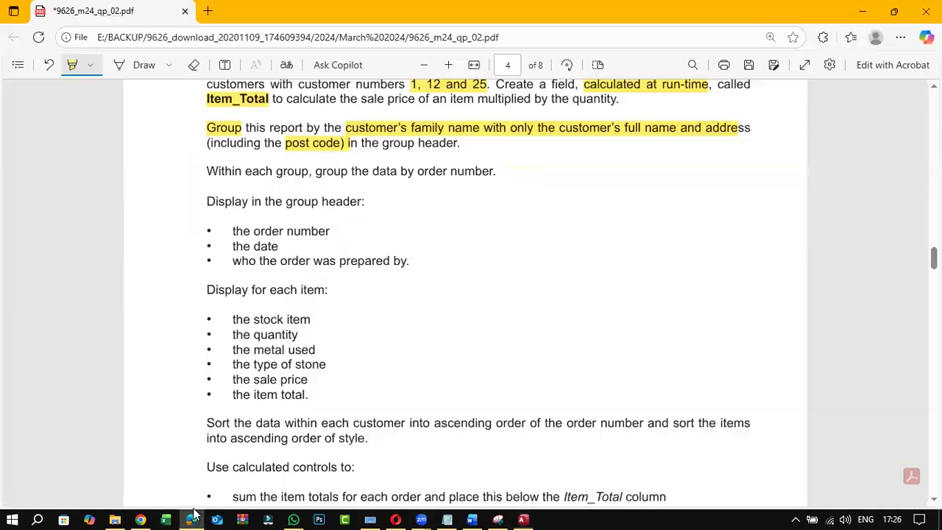
scroll(379, 420, up, 1)
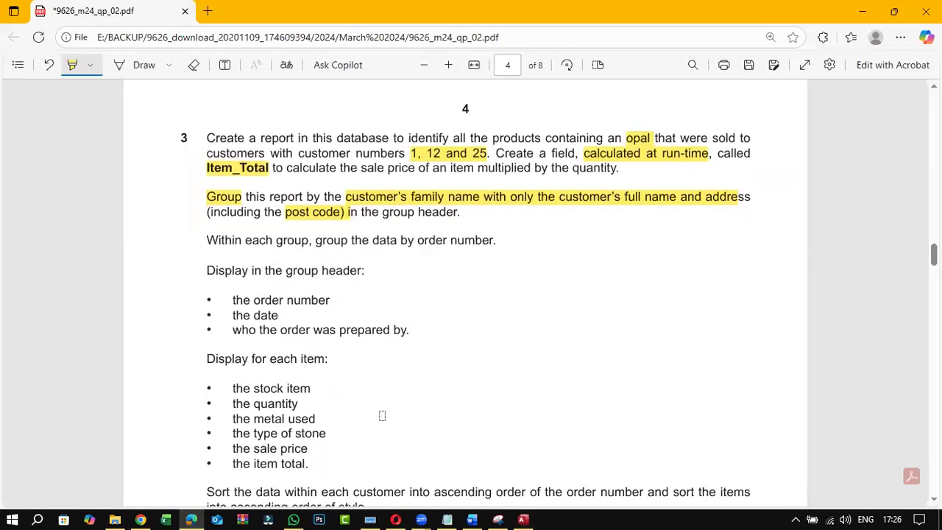
click(192, 519)
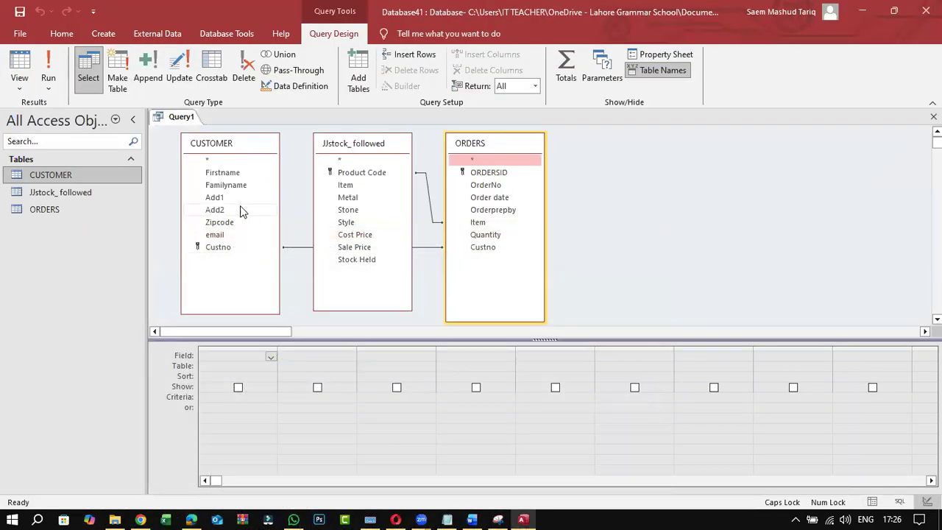
double_click(248, 186)
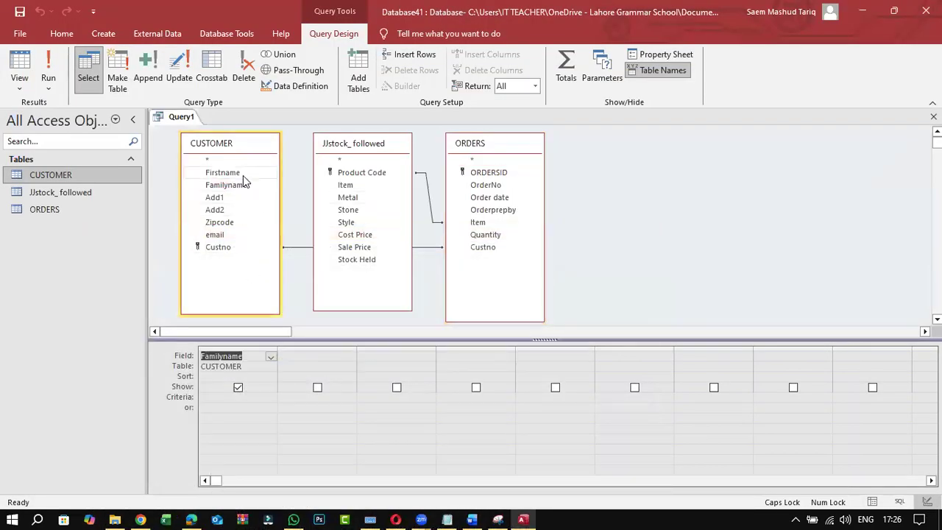
double_click(243, 173)
Recheck the address requirement in the exam paper, and add Add1, Add2 and Zipcode from CUSTOMER to the query grid
click(192, 519)
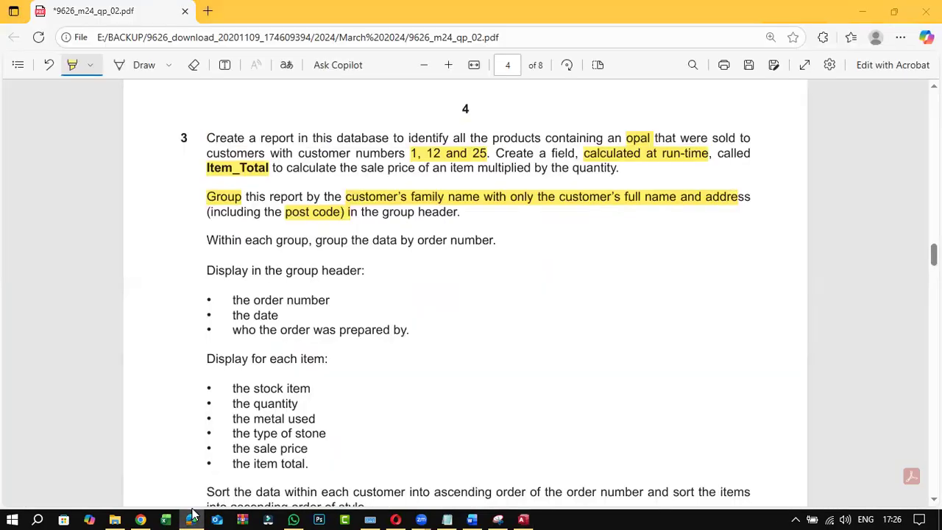
click(192, 515)
click(229, 200)
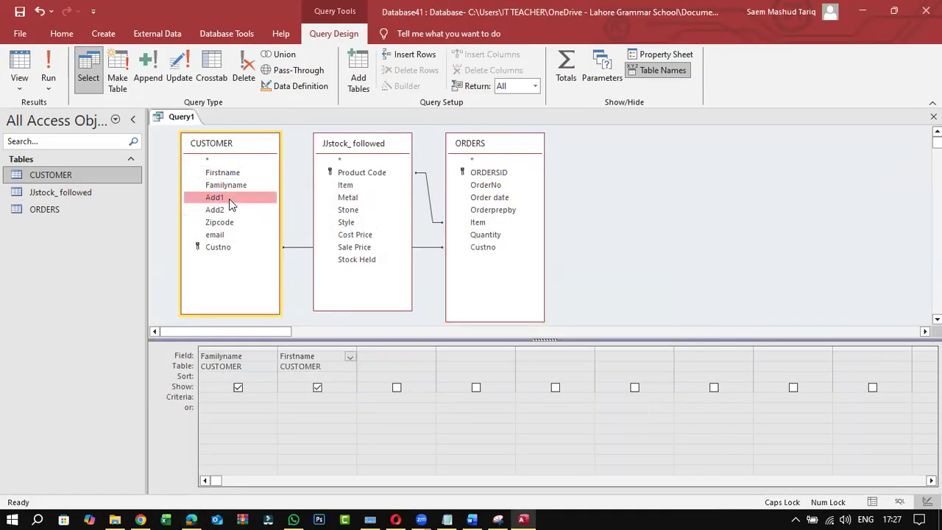
double_click(229, 199)
double_click(229, 209)
click(229, 221)
double_click(228, 220)
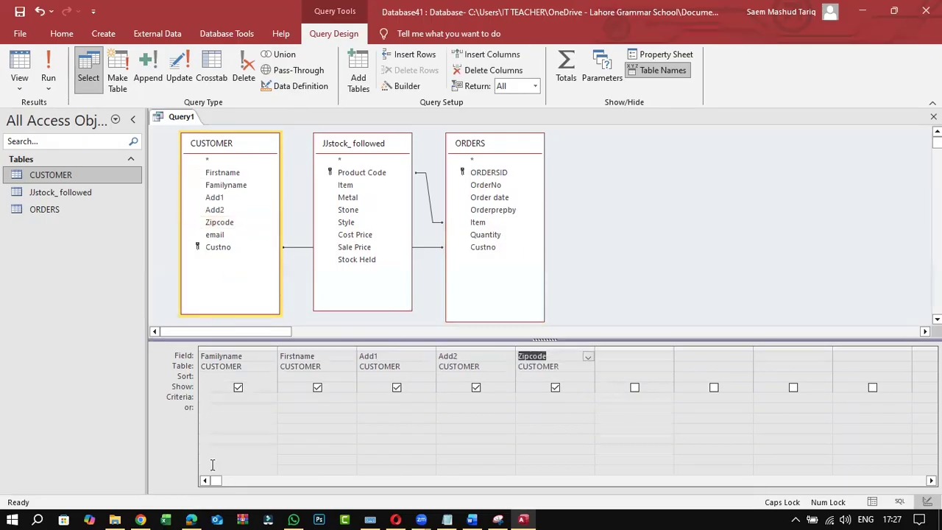
Check the order group header requirements in the exam paper, and add OrderNo, Order date and Orderprepby from ORDERS to the query grid
click(192, 518)
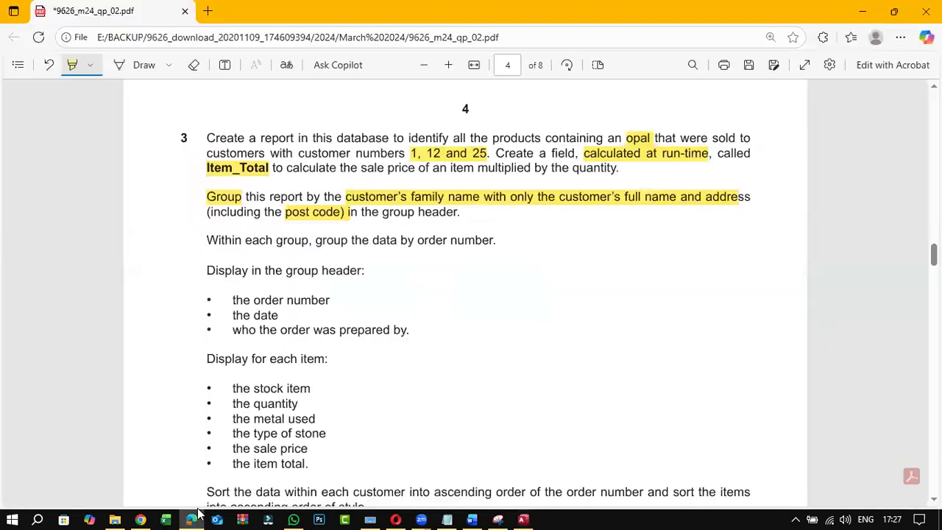
click(196, 516)
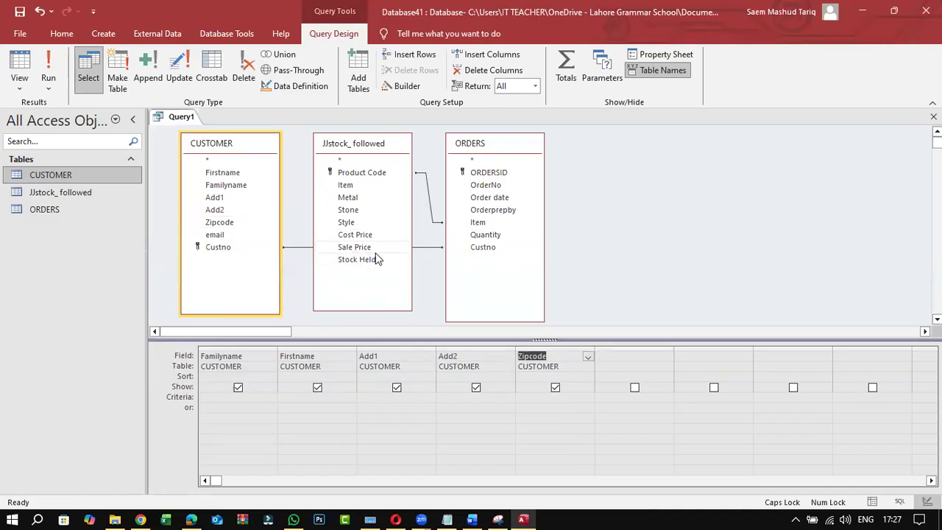
click(513, 185)
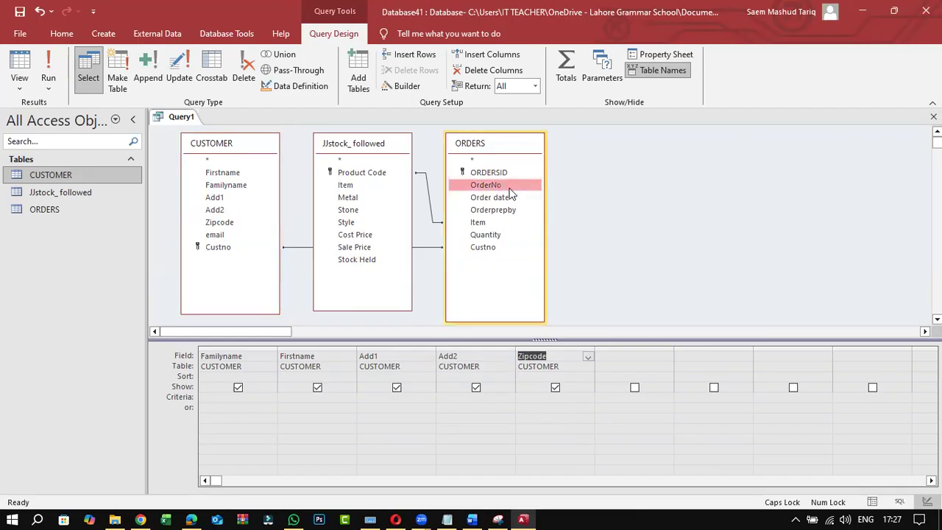
click(193, 515)
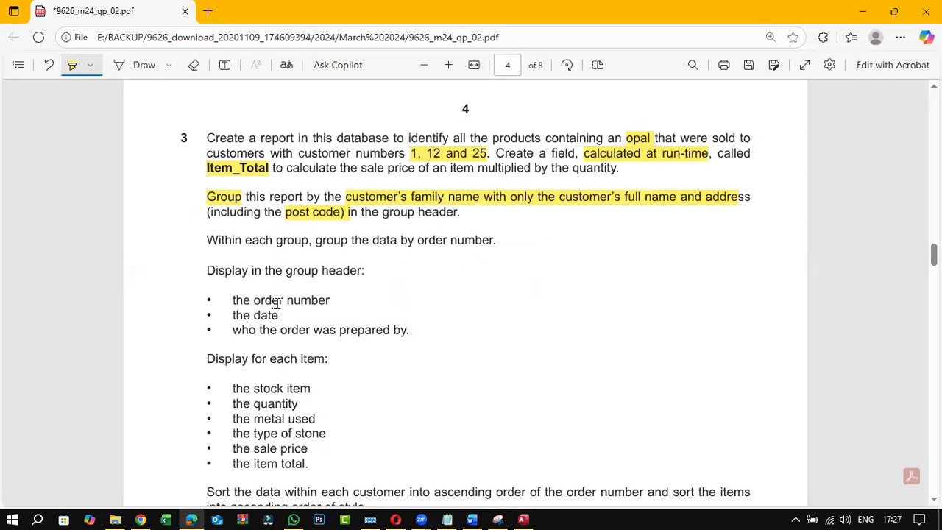
key(alt+Tab)
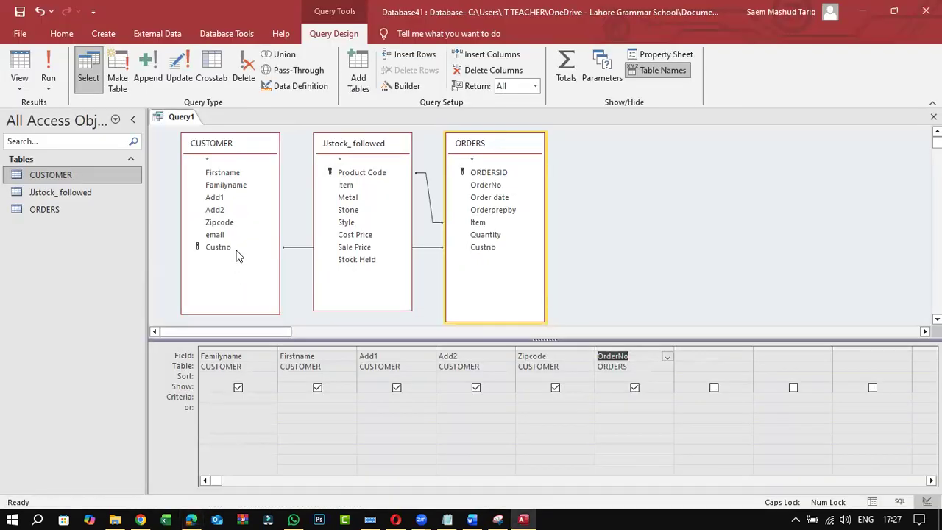
double_click(500, 197)
click(191, 519)
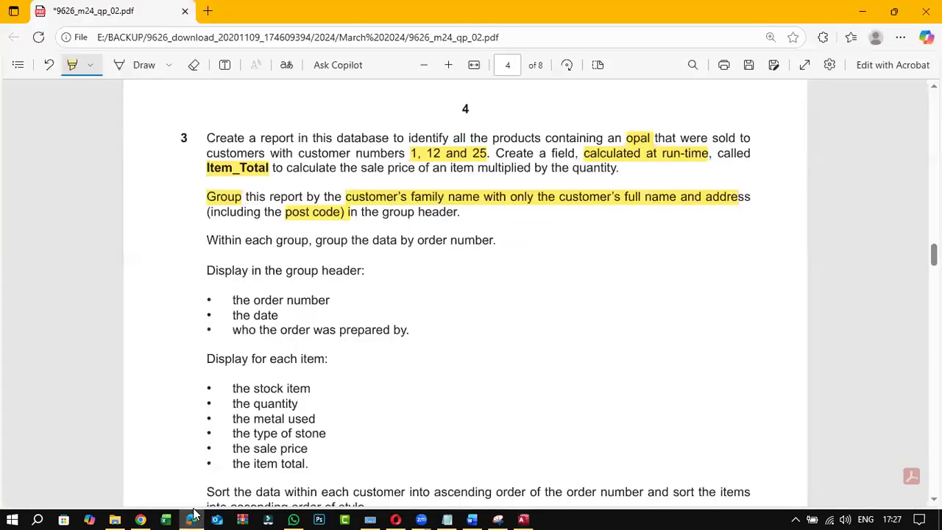
click(192, 518)
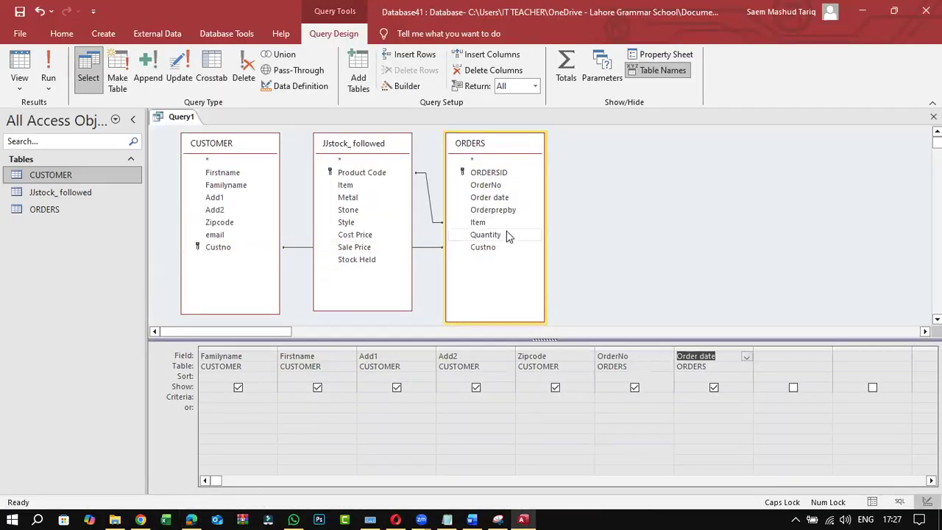
double_click(503, 211)
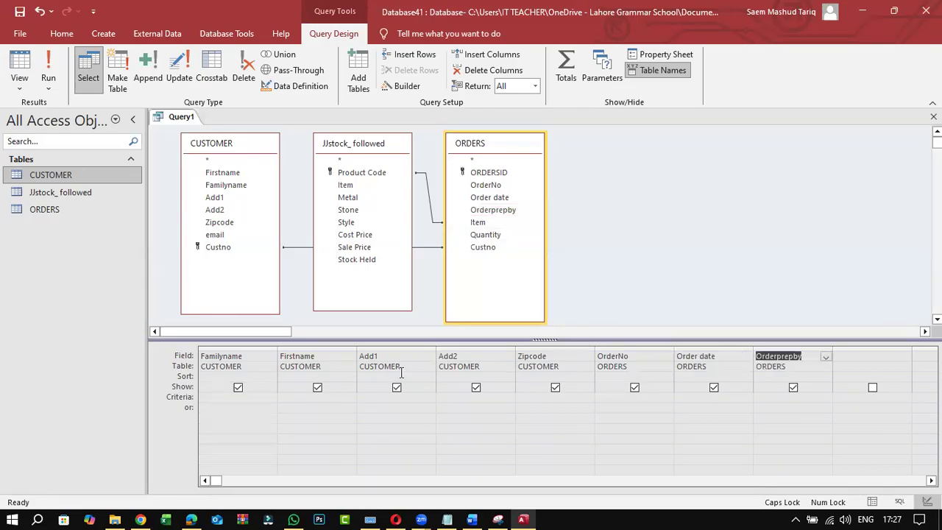
Check the item details required in the exam paper, and add Stock Held, Quantity and Metal to the query grid
click(191, 518)
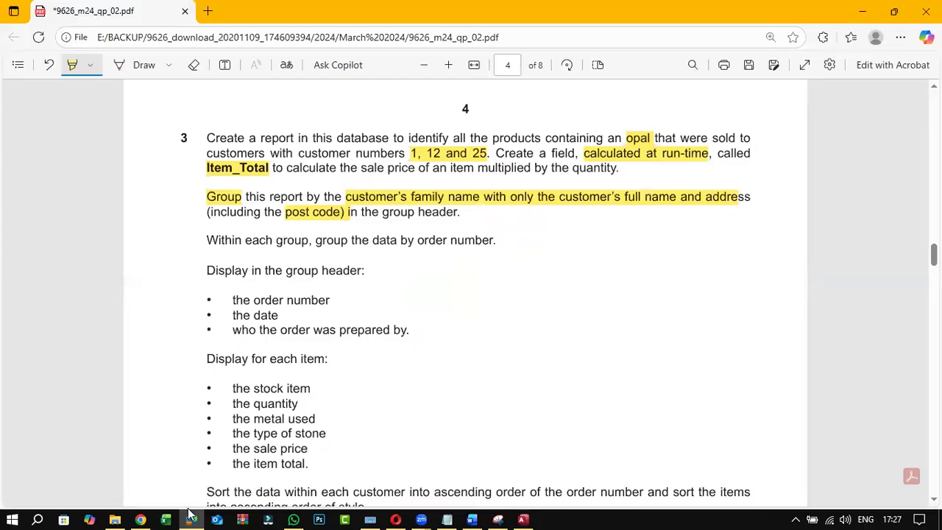
click(190, 518)
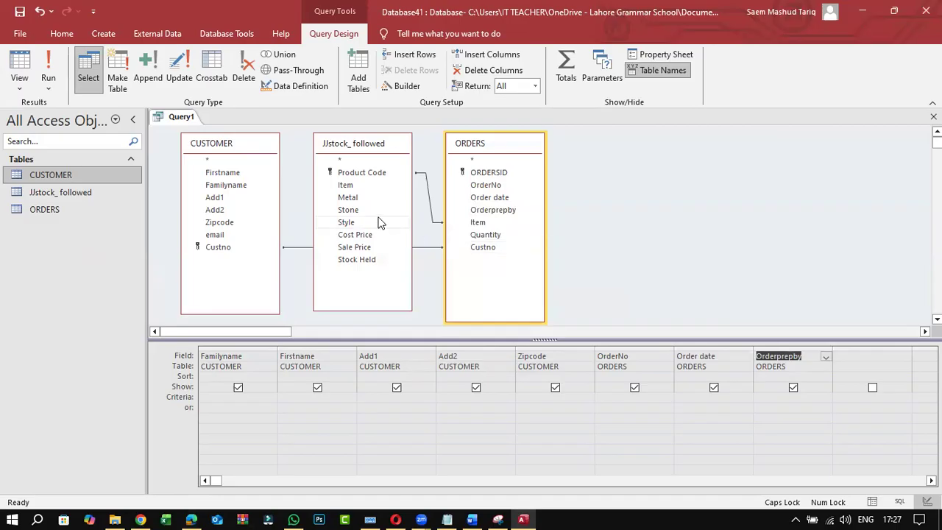
double_click(356, 260)
click(483, 234)
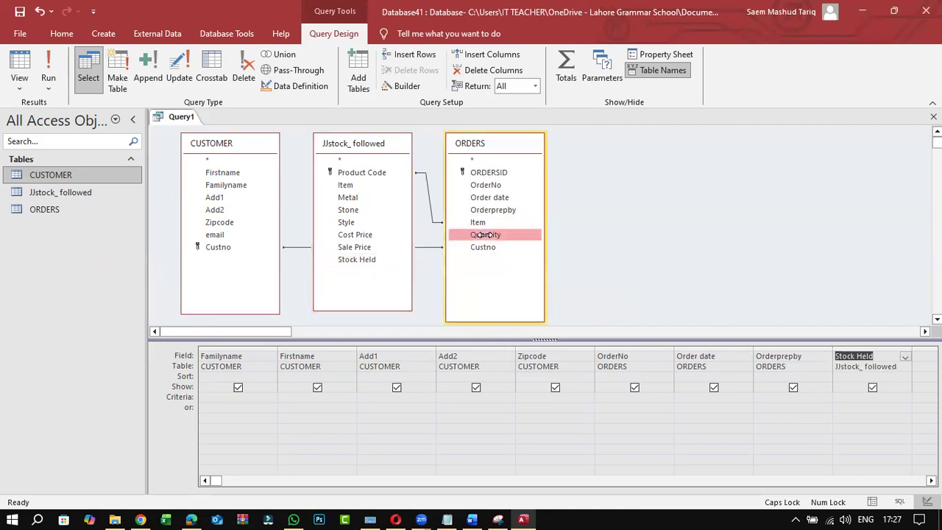
double_click(485, 235)
double_click(356, 198)
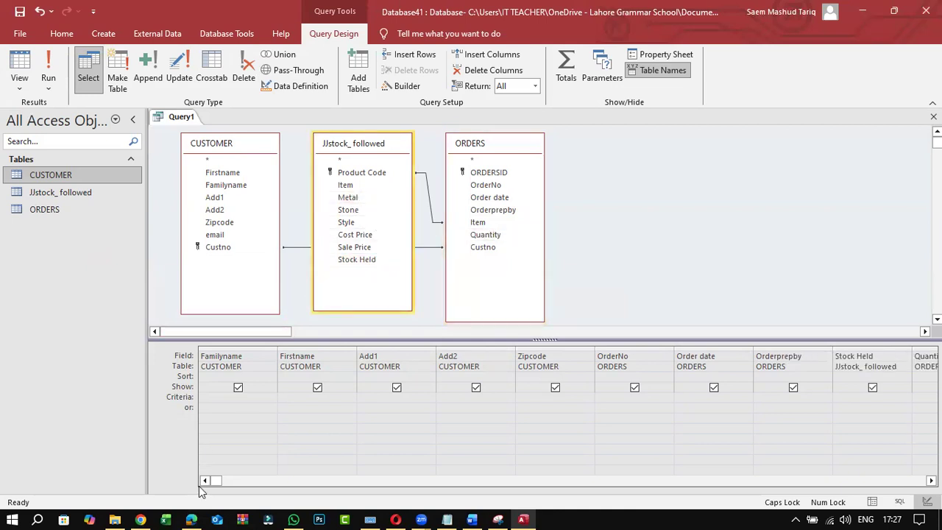
Recheck the remaining item details in the exam paper, and add Stone and Sale Price from JJstock_ followed to the query grid
click(192, 515)
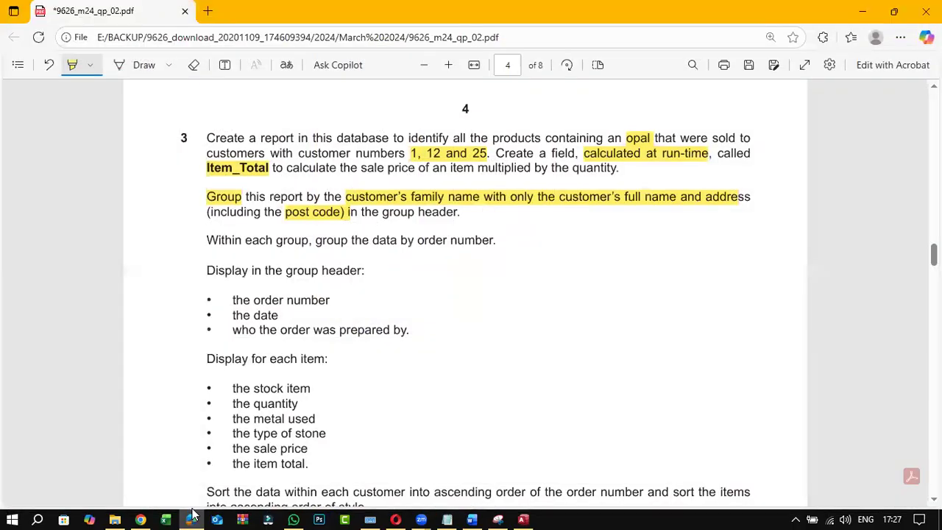
click(192, 515)
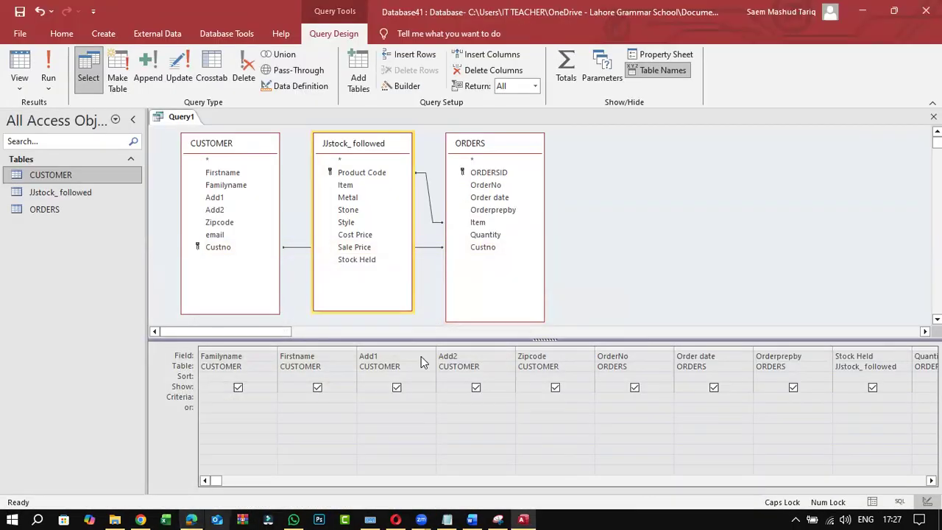
double_click(361, 211)
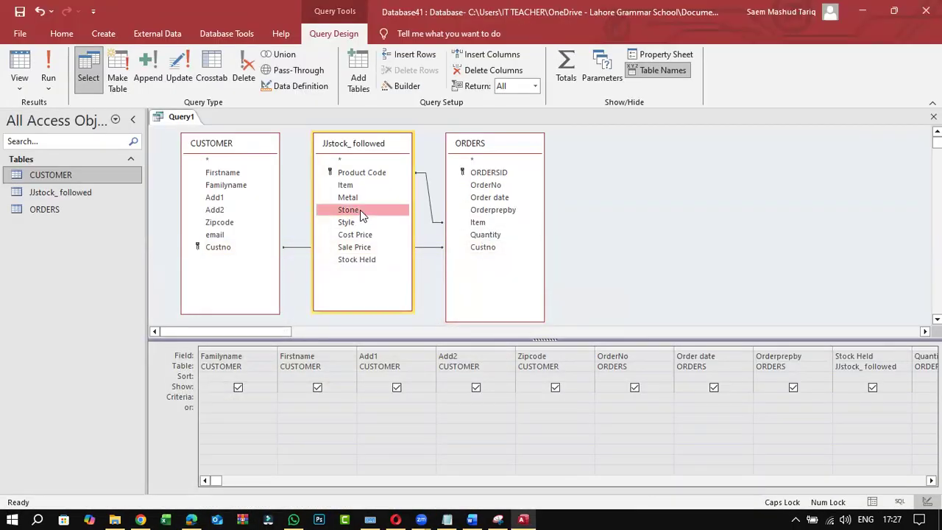
double_click(354, 247)
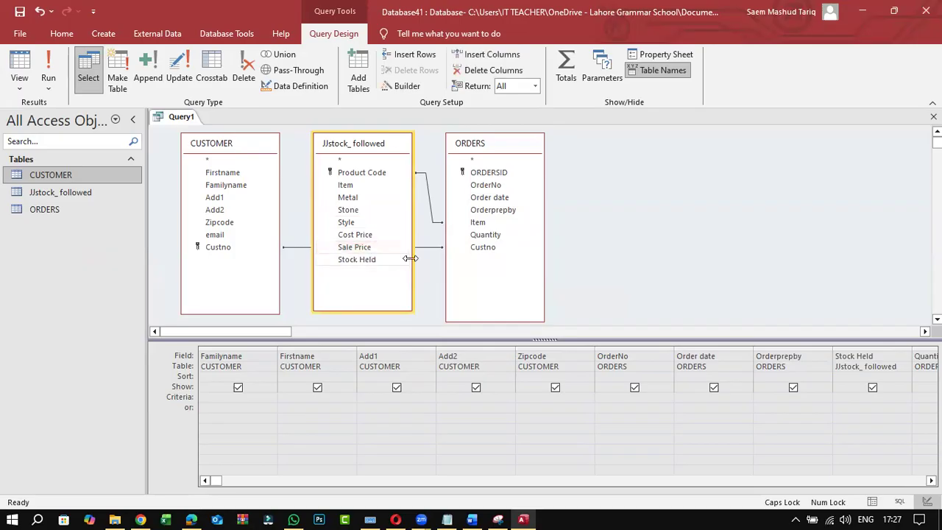
Run the query to review its records, and return to Design view
click(48, 67)
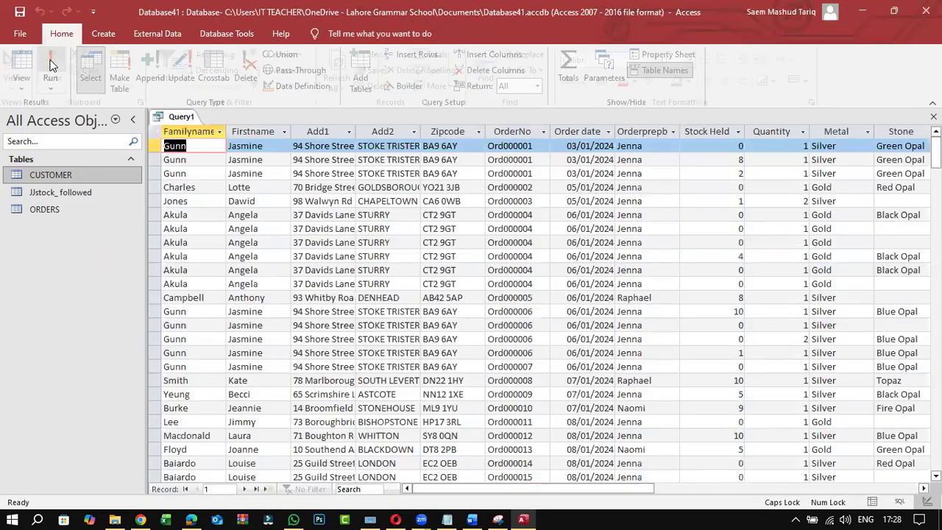
drag(556, 488, 67, 131)
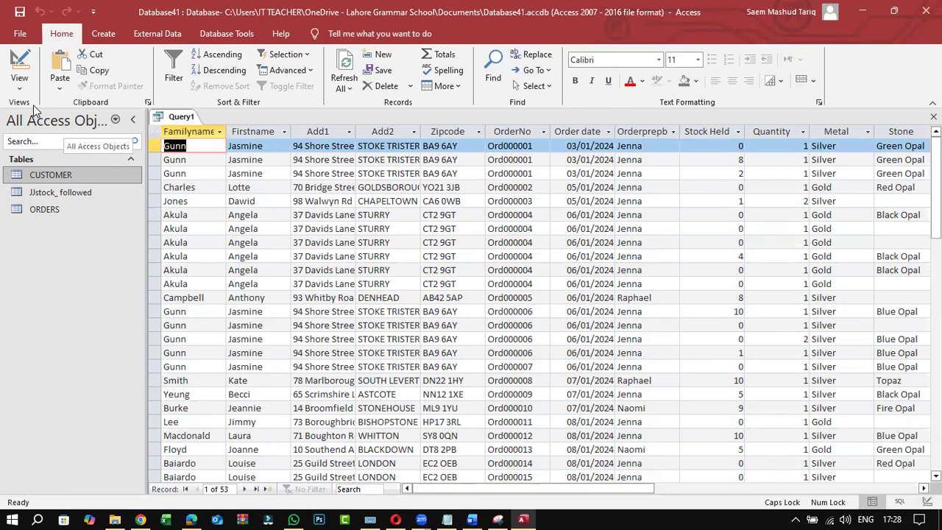
click(20, 85)
click(46, 160)
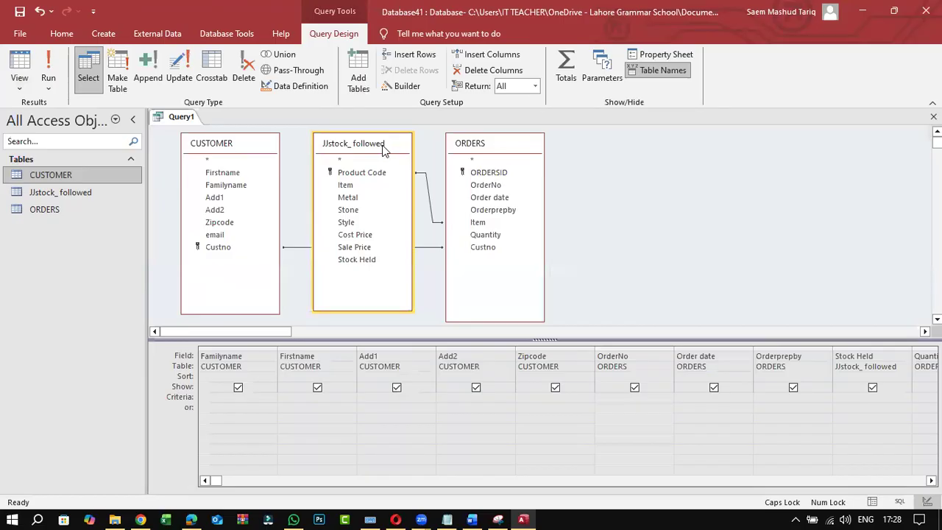
Rearrange the table boxes in the query design so ORDERS sits between CUSTOMER and JJstock_ followed
drag(651, 154, 649, 153)
drag(513, 150, 437, 150)
click(609, 150)
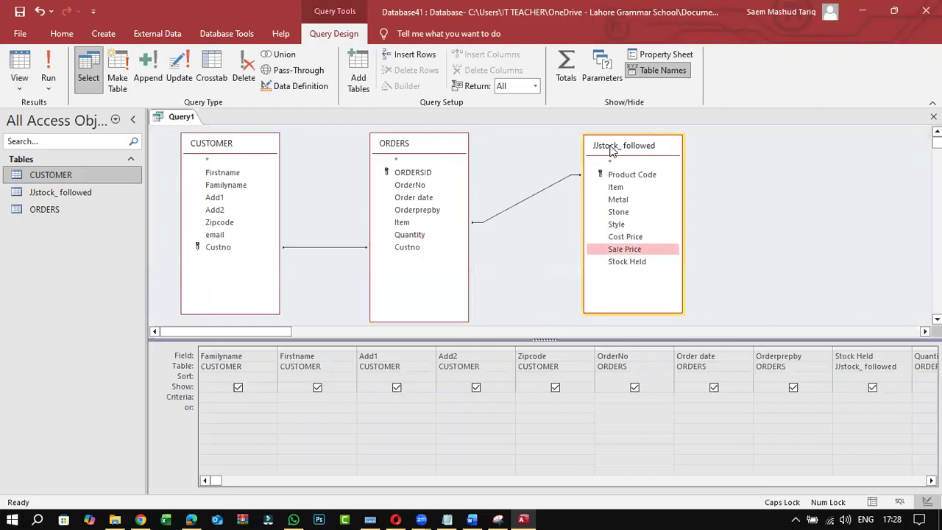
drag(610, 150, 568, 152)
Switch to the exam paper, turn off the highlighter, and copy the field name Item_Total from question 3
drag(221, 482, 390, 486)
click(191, 518)
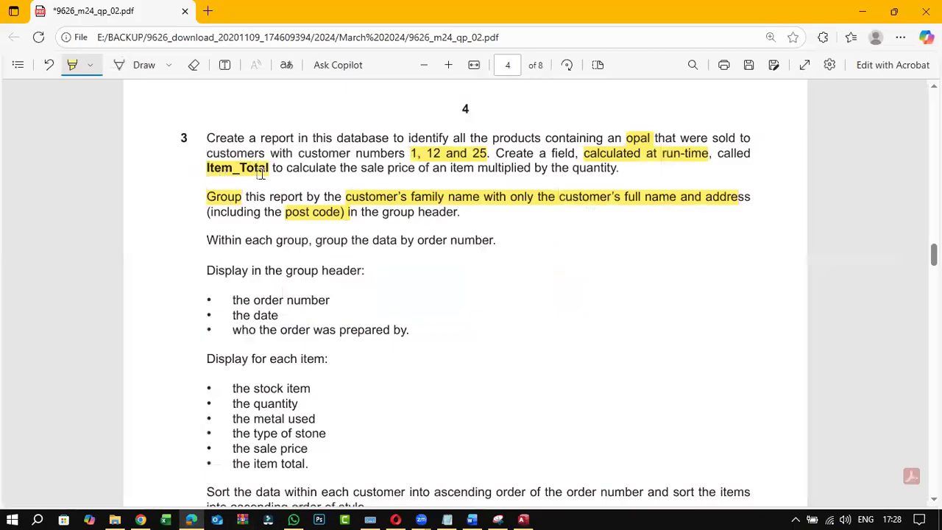
click(89, 66)
click(81, 65)
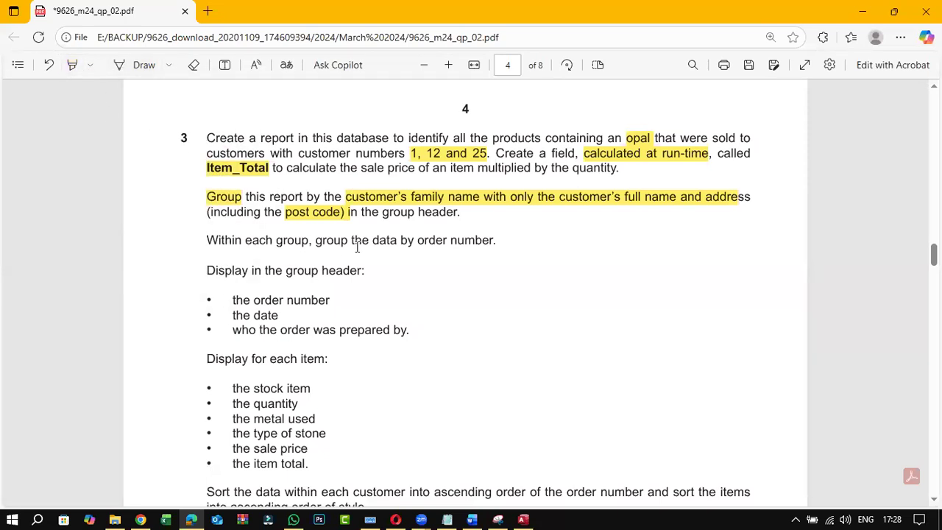
drag(208, 170, 267, 169)
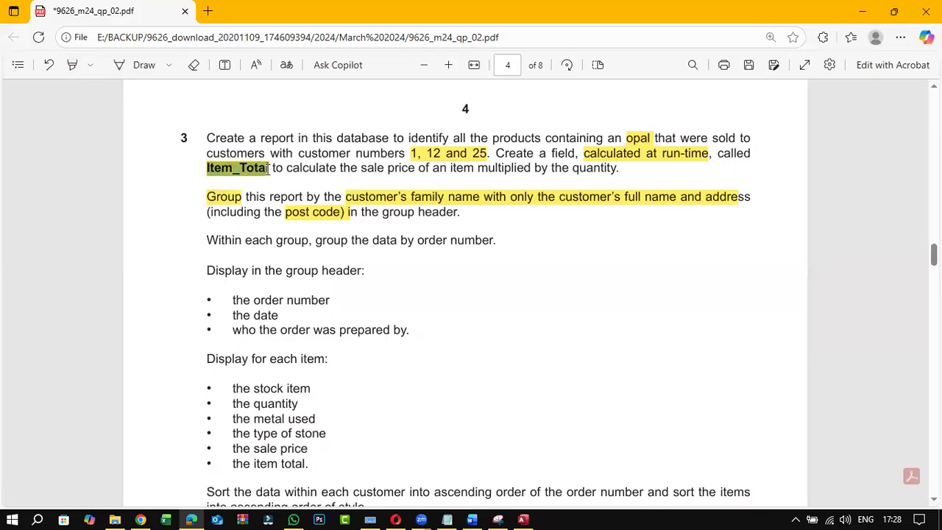
right_click(268, 168)
click(308, 228)
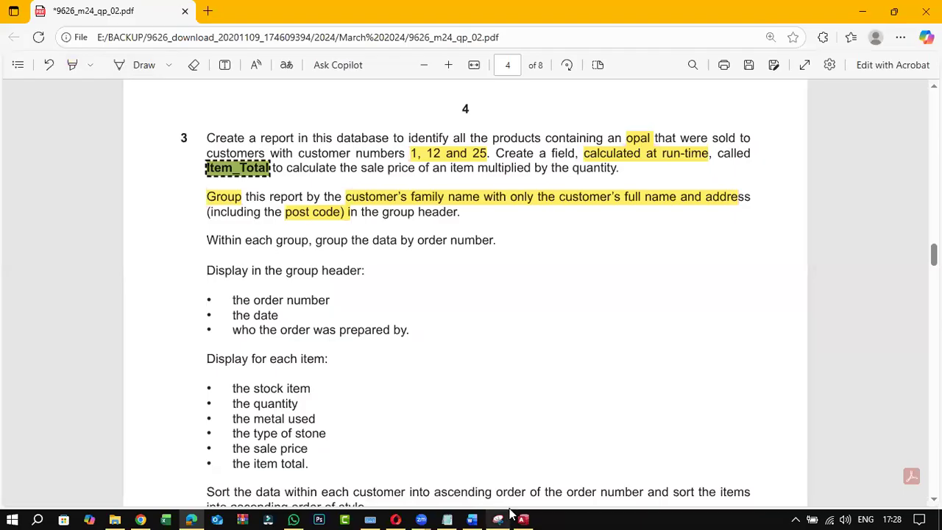
click(447, 518)
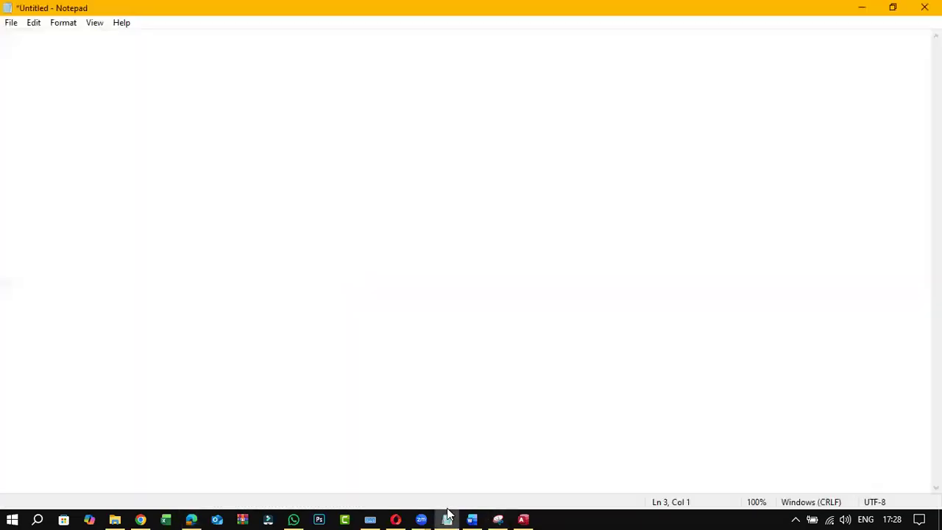
click(446, 517)
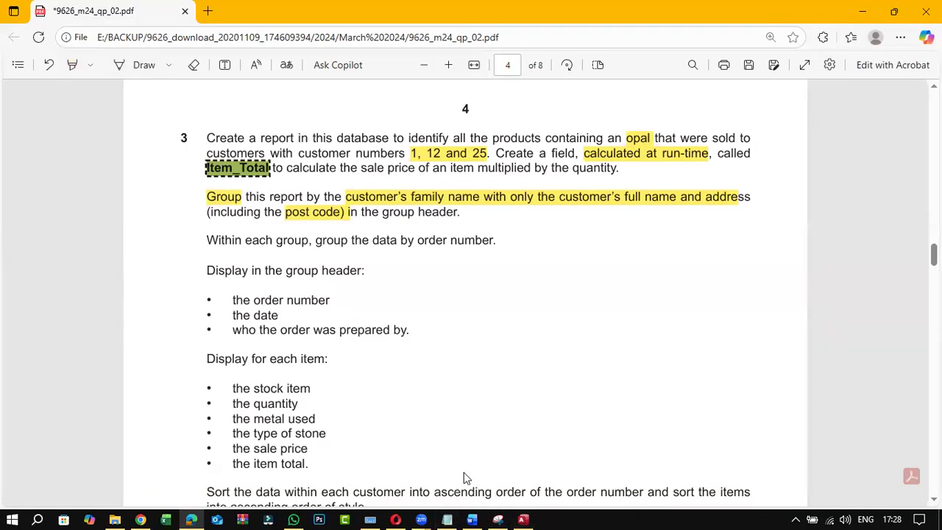
Switch back to Access and enter Item_Total in the empty query column after Sale Price
click(524, 519)
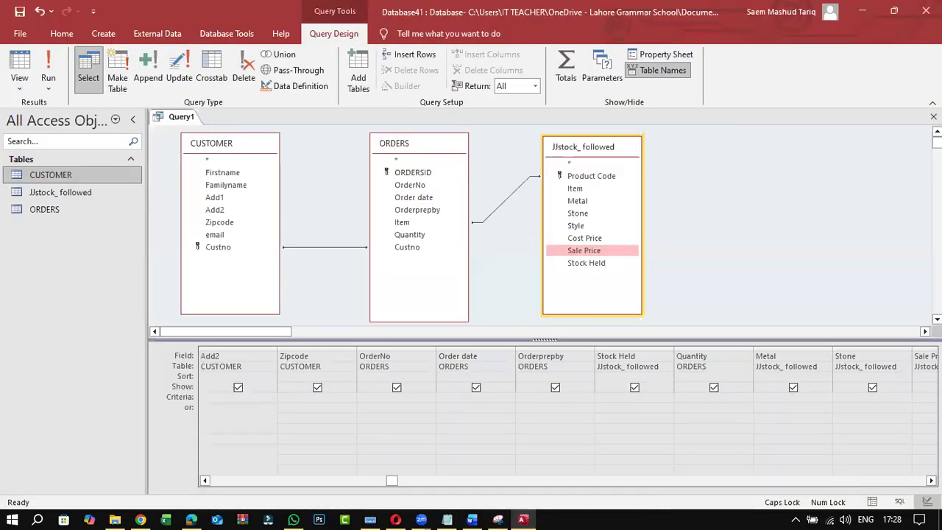
click(932, 480)
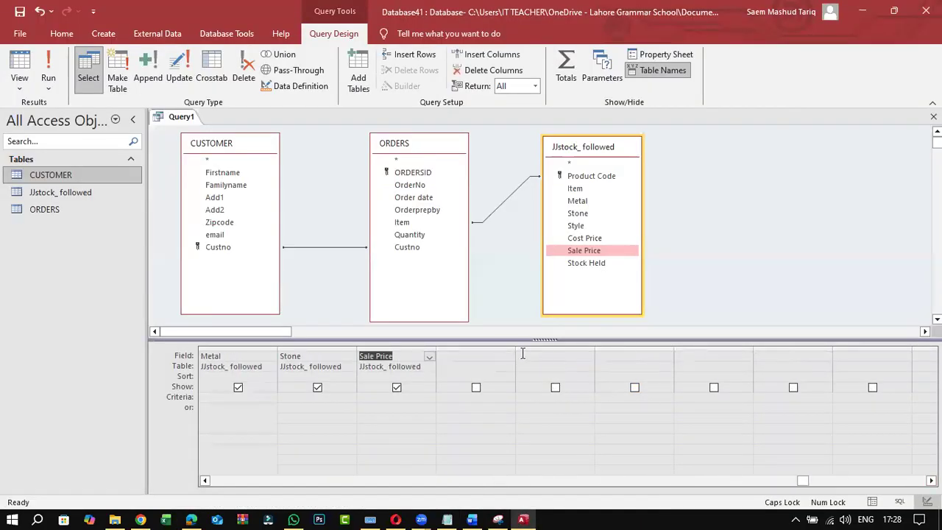
click(191, 518)
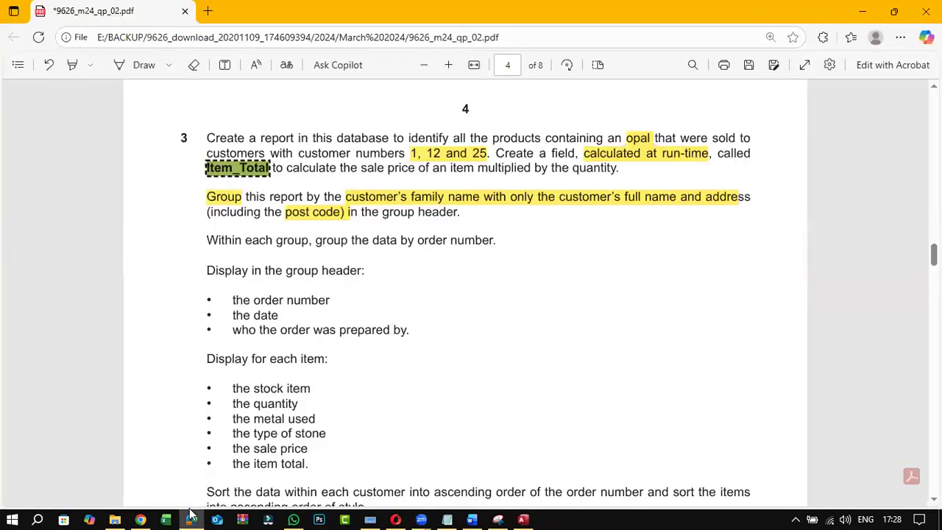
click(190, 517)
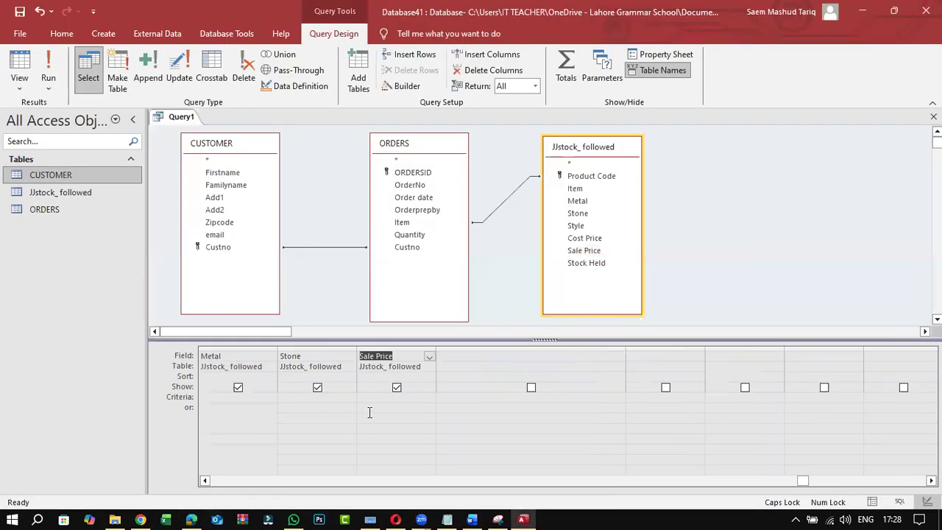
click(470, 356)
text(Item_Total)
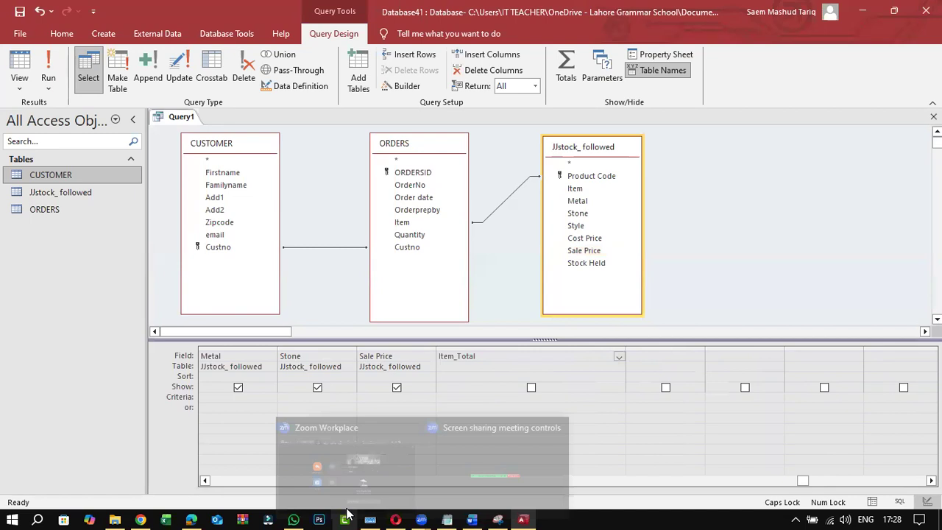
Open the On-Screen Keyboard, add a colon and an opening square bracket after Item_Total, and move the keyboard clear of the field row
click(369, 519)
click(503, 357)
click(494, 318)
click(414, 300)
click(428, 286)
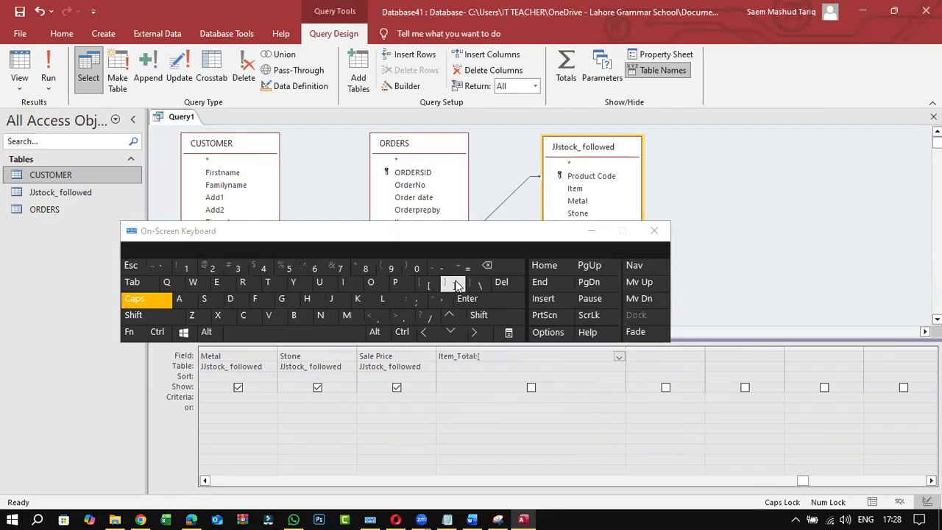
click(455, 286)
drag(458, 254, 544, 428)
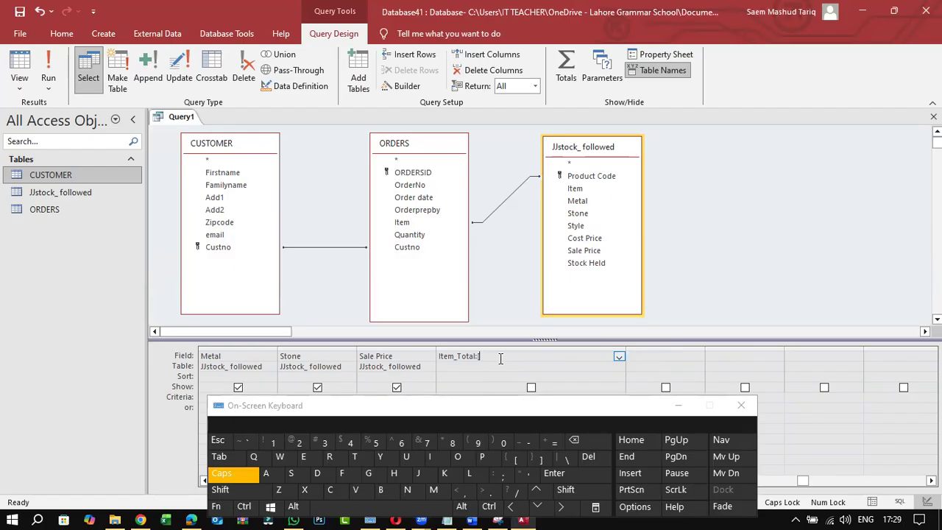
Complete the calculated field as Item_Total: [Sale Price]*[Quantity] and minimize the On-Screen Keyboard
text(S)
key(Caps_Lock)
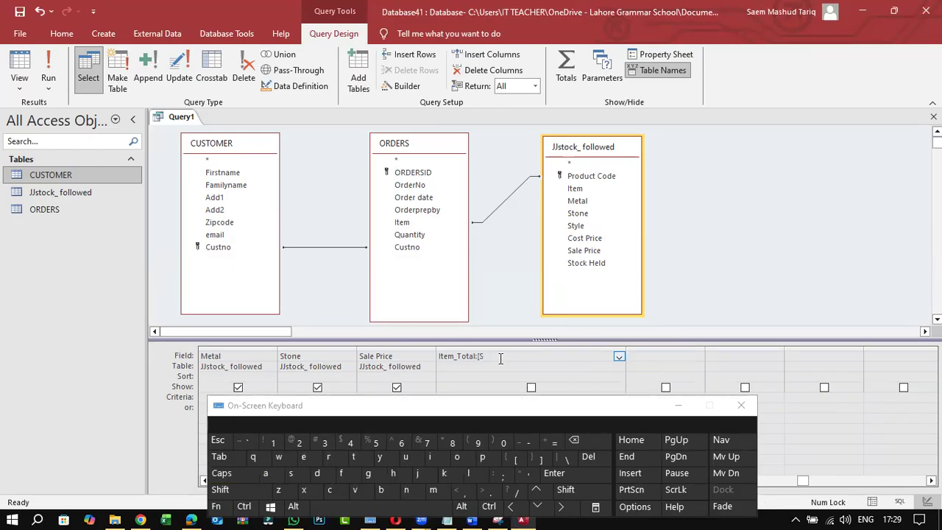
text(ale)
key(Caps_Lock)
text(P)
key(Caps_Lock)
text(rice)
click(541, 458)
key(Caps_Lock)
text(Q)
key(Caps_Lock)
click(680, 405)
click(529, 383)
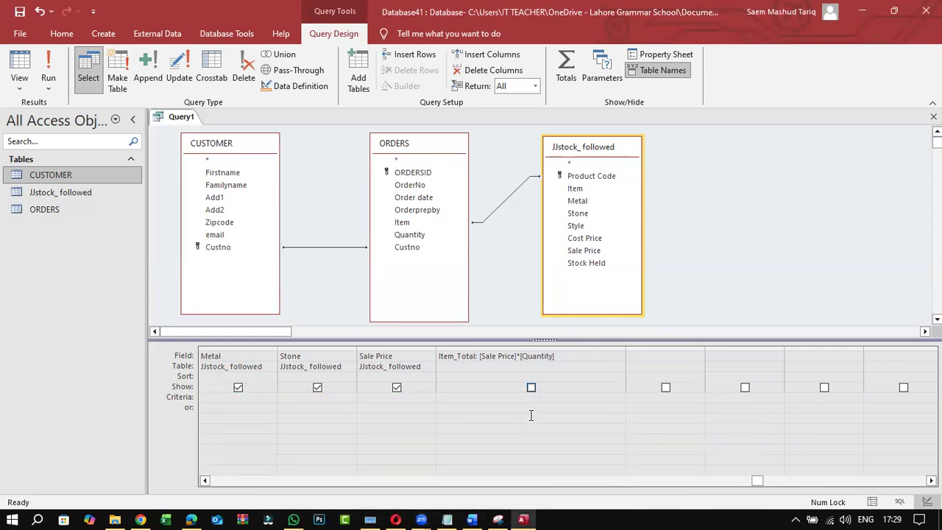
Show the Item_Total column in the query, run it, and check the calculated values beside Sale Price
click(532, 387)
click(48, 70)
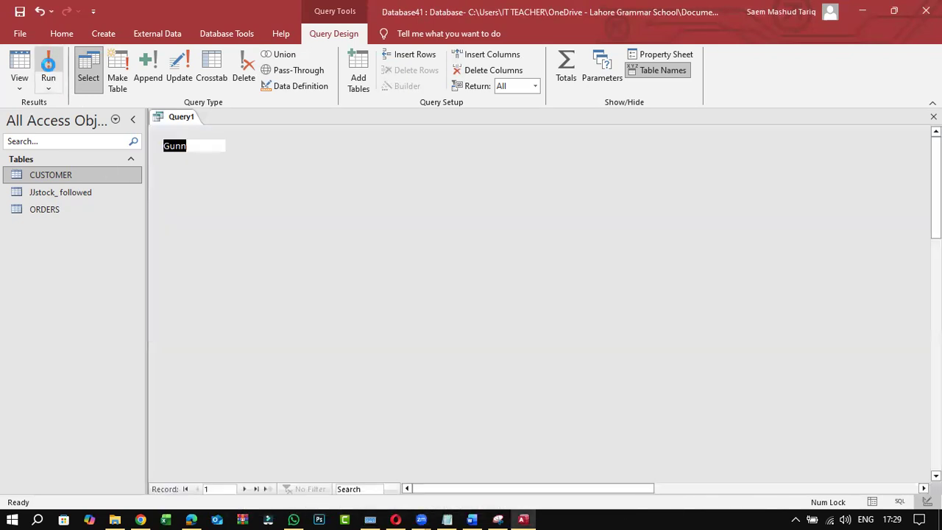
drag(569, 485, 739, 489)
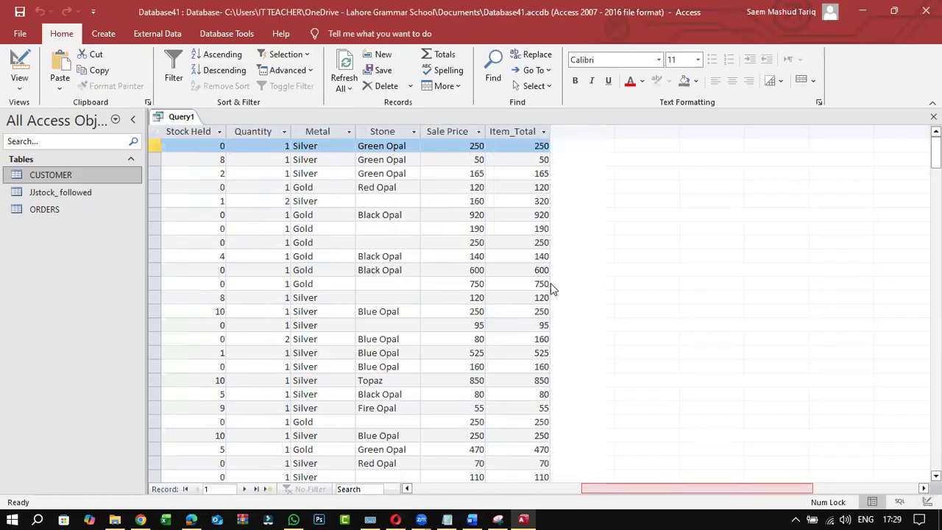
Return to the query design and set the Item_Total field's format to Currency
click(19, 86)
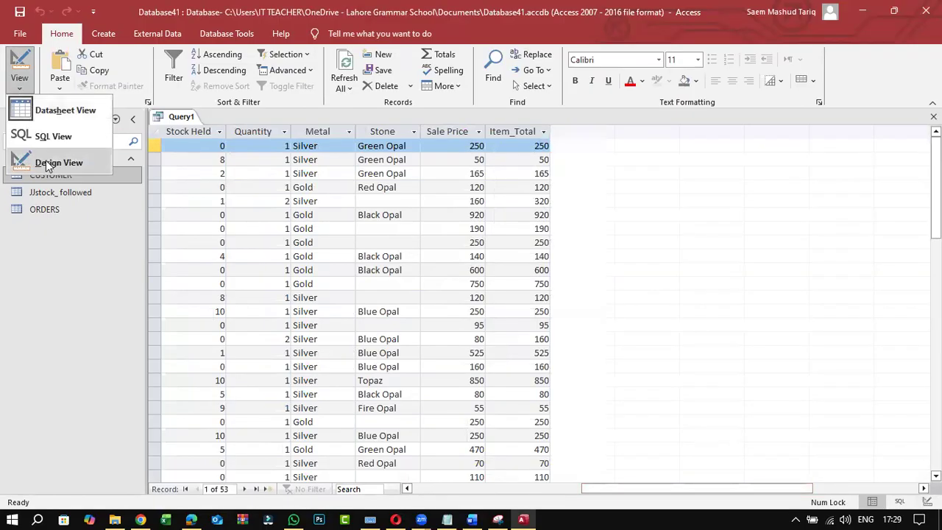
click(46, 161)
click(491, 396)
right_click(491, 396)
click(513, 388)
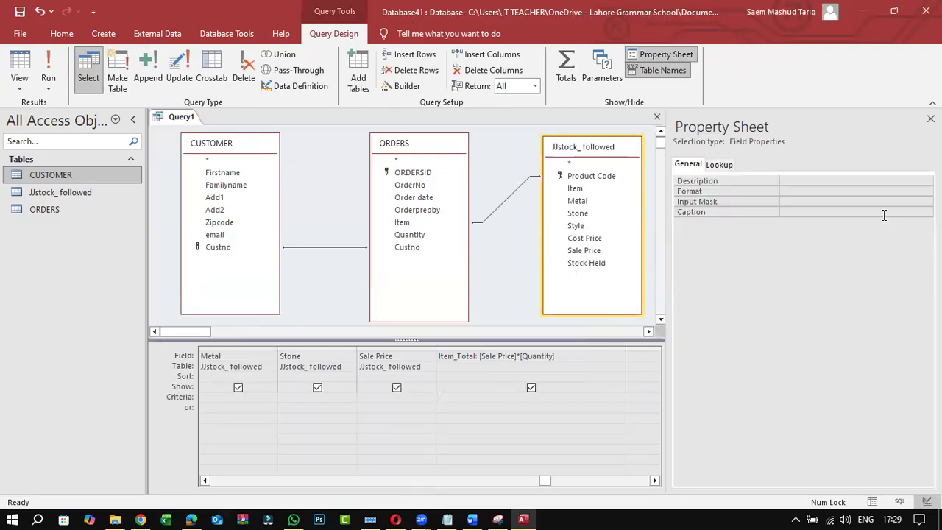
click(899, 191)
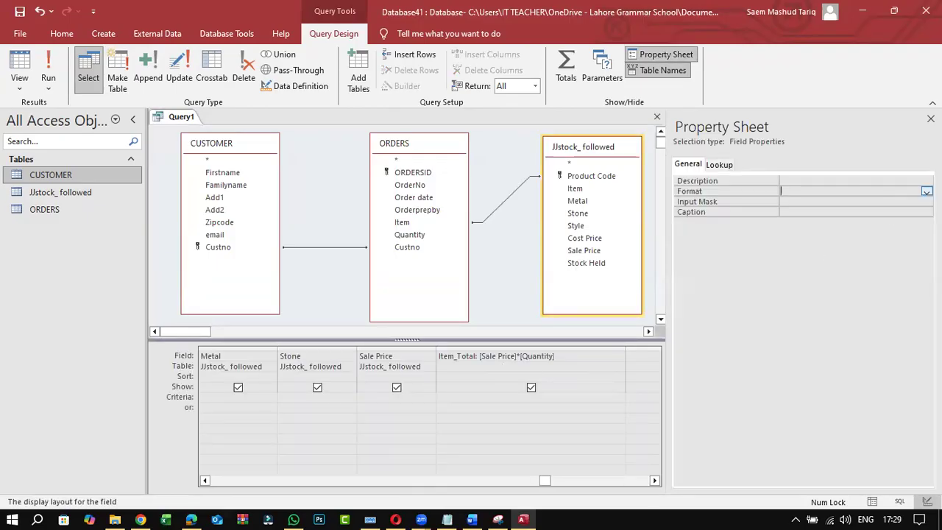
click(927, 191)
click(816, 278)
Set the Sale Price field's format to Currency, run the query, and check both price columns
click(415, 396)
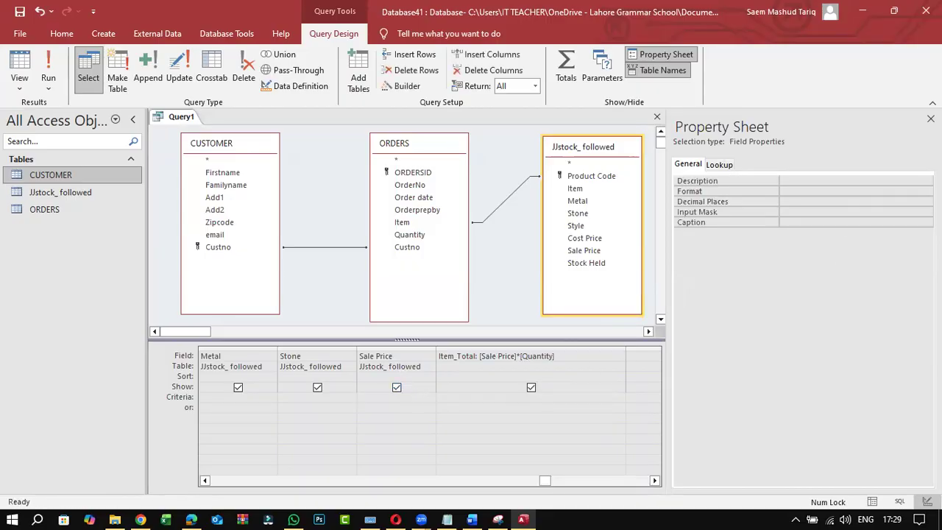
click(926, 191)
click(870, 210)
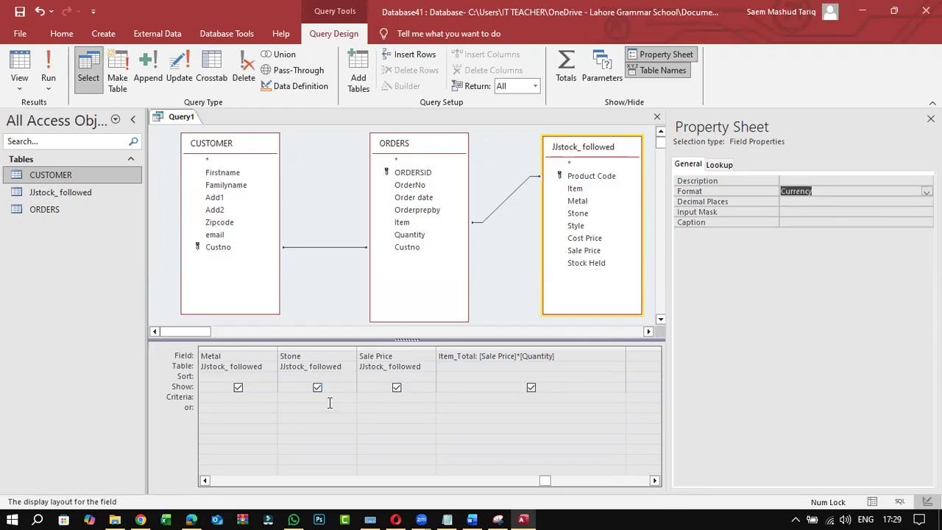
click(47, 77)
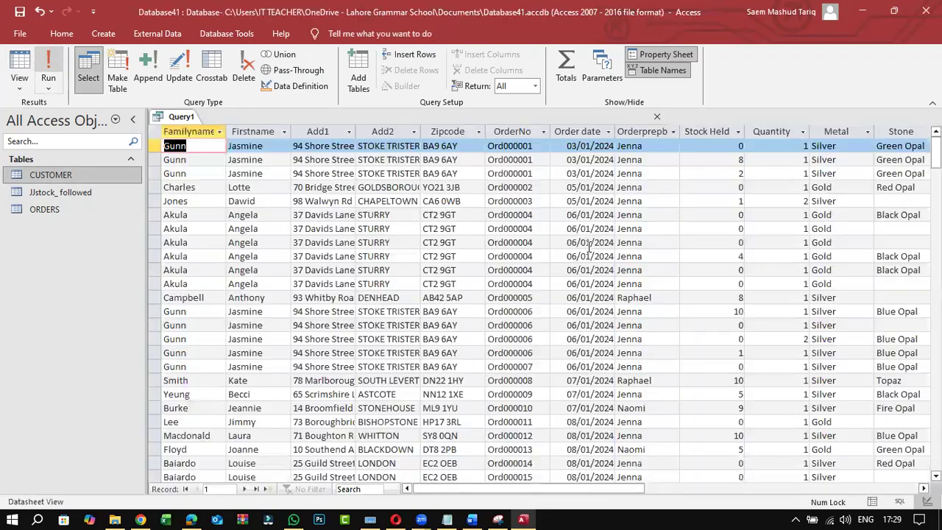
click(681, 488)
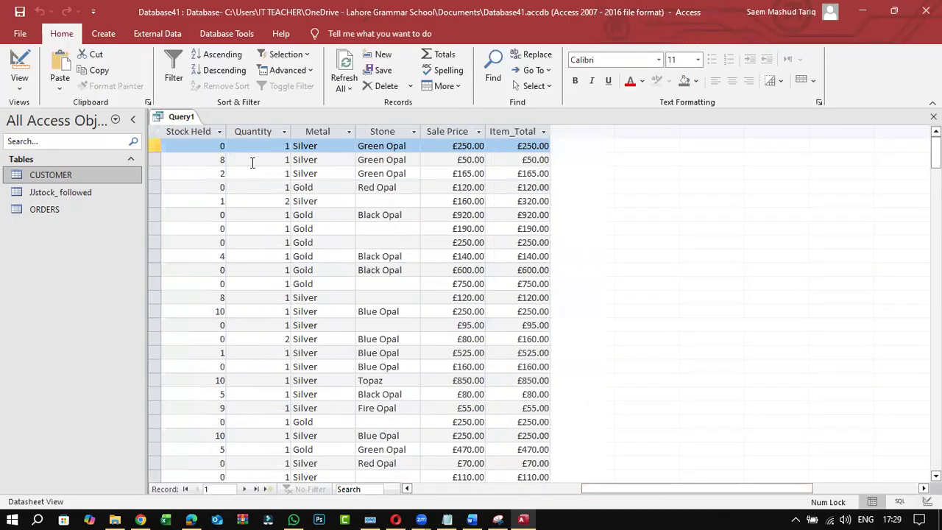
Start saving the query, look up the report title on page 5 of the exam paper, and return to Access
click(20, 11)
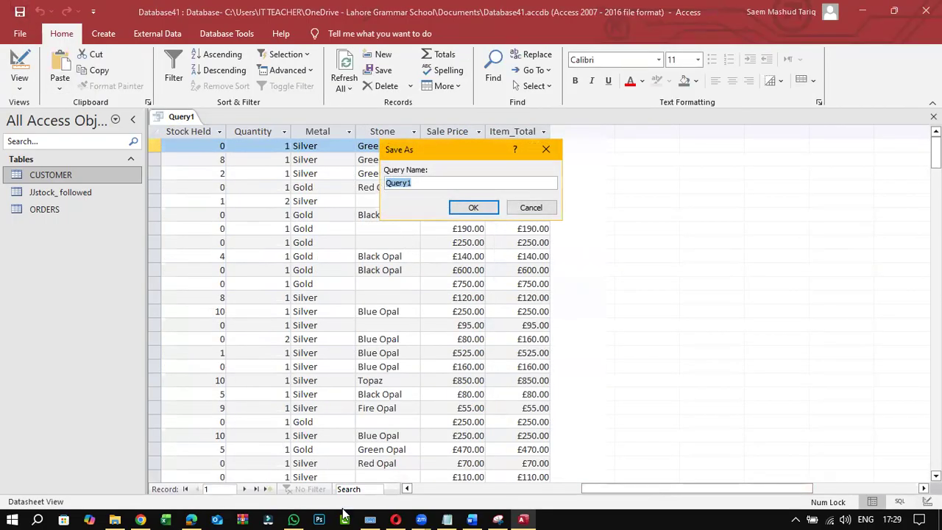
click(192, 518)
scroll(294, 327, down, 5)
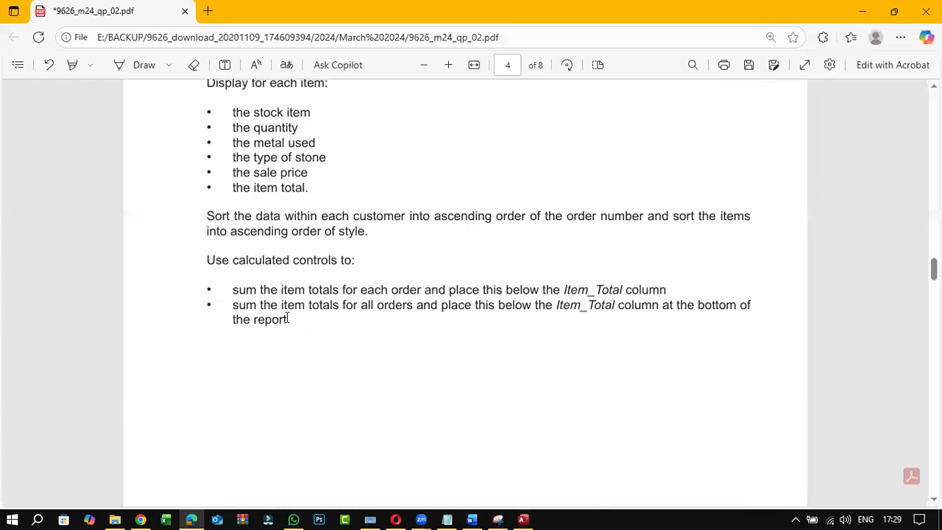
scroll(279, 339, down, 10)
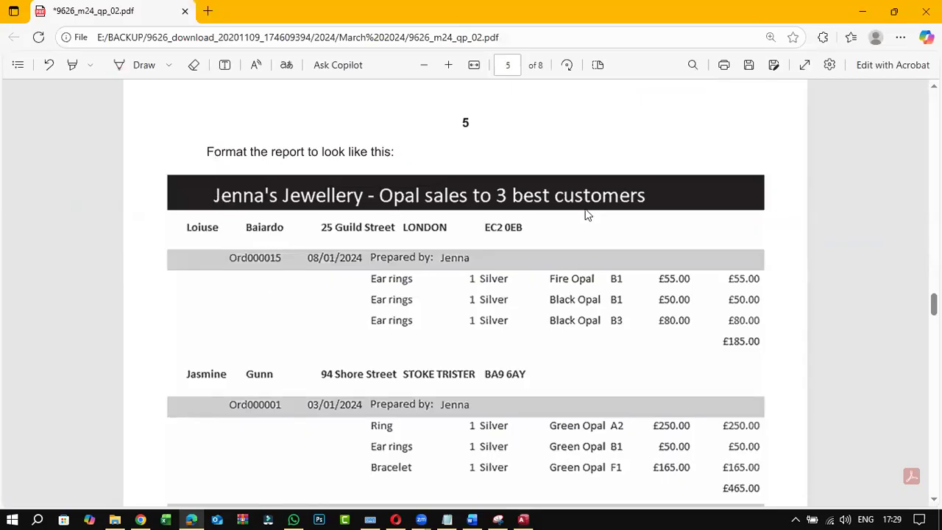
mouse_move(521, 516)
click(473, 457)
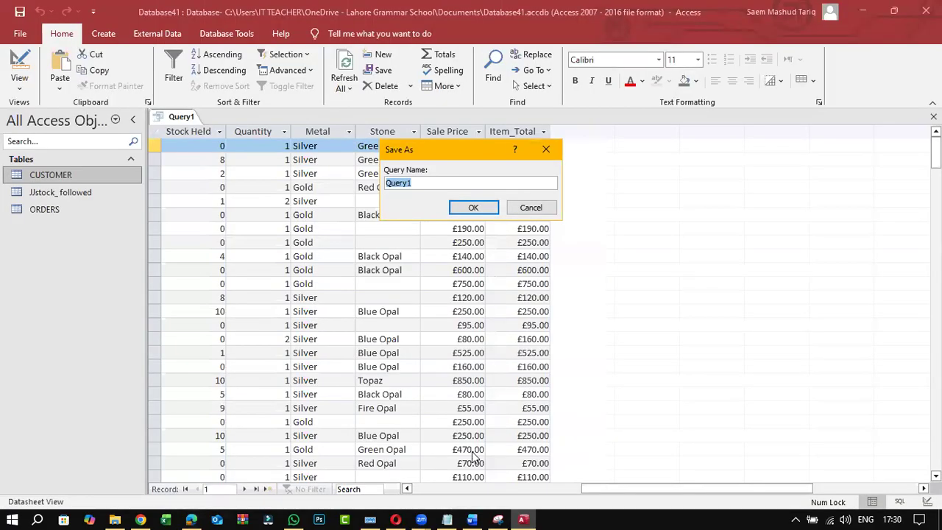
Save the query as Jennas Jewllary - Opel sales to 3 best customers, rechecking the title in the exam paper
key(Caps_Lock)
text(J)
key(Caps_Lock)
text(ennas)
key(Caps_Lock)
text(J)
key(Caps_Lock)
text(ewlla)
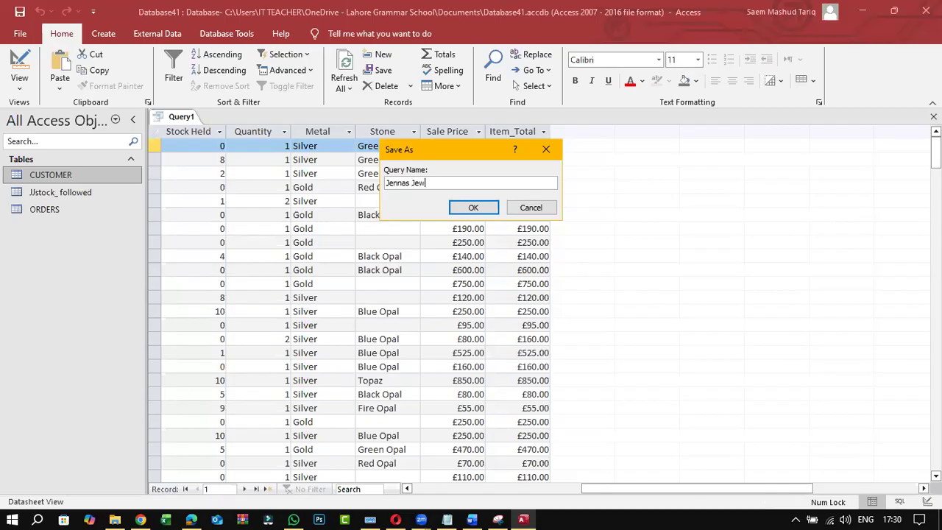
click(192, 518)
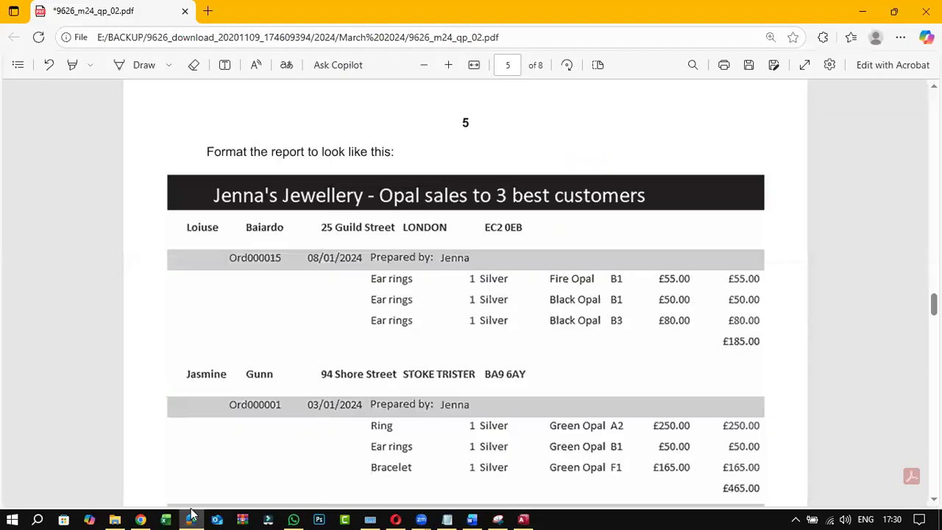
click(192, 518)
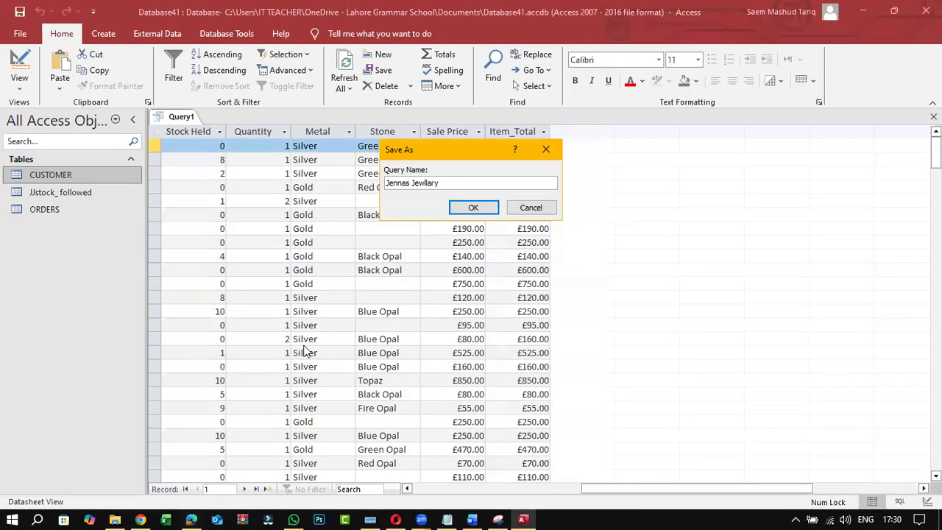
key(Caps_Lock)
text(O)
key(Caps_Lock)
text(pel sales to 3 best custo)
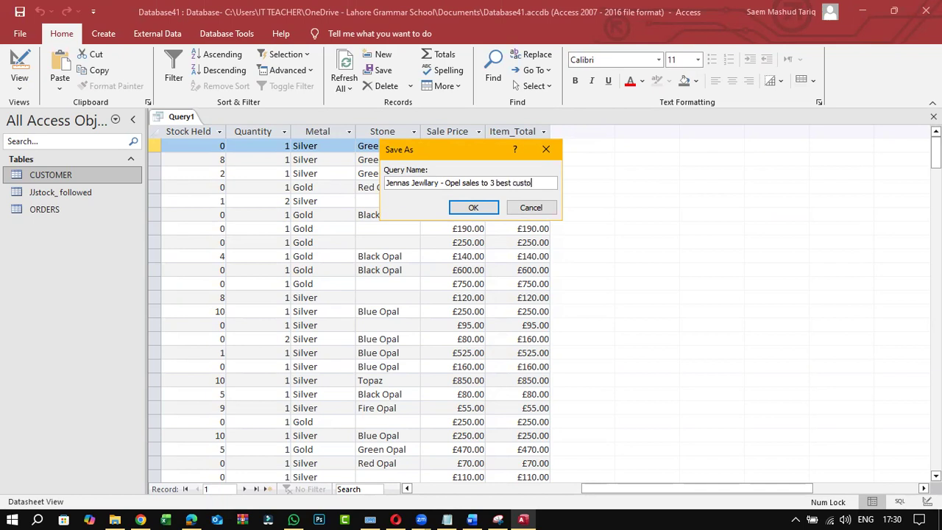
click(471, 208)
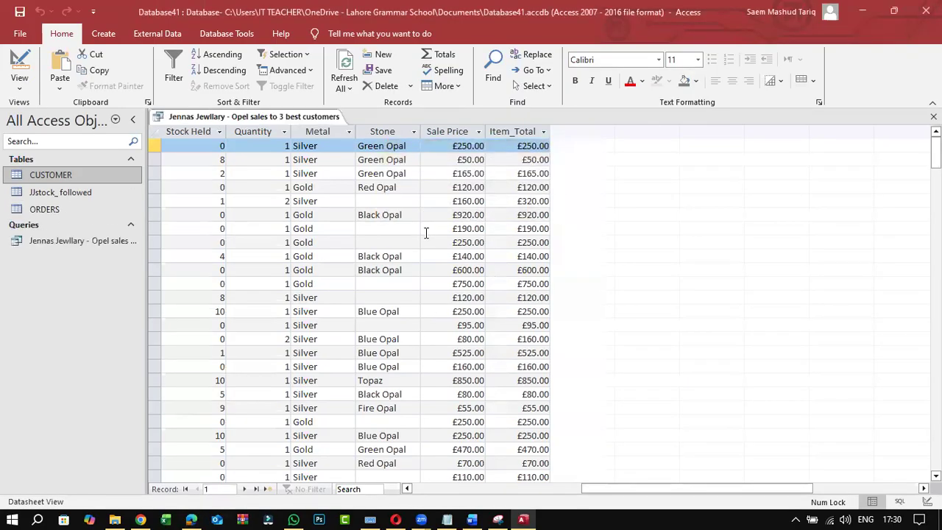
Review the report requirements in the exam paper, switch back to Access, and start the Report Wizard with all the query's fields
click(192, 518)
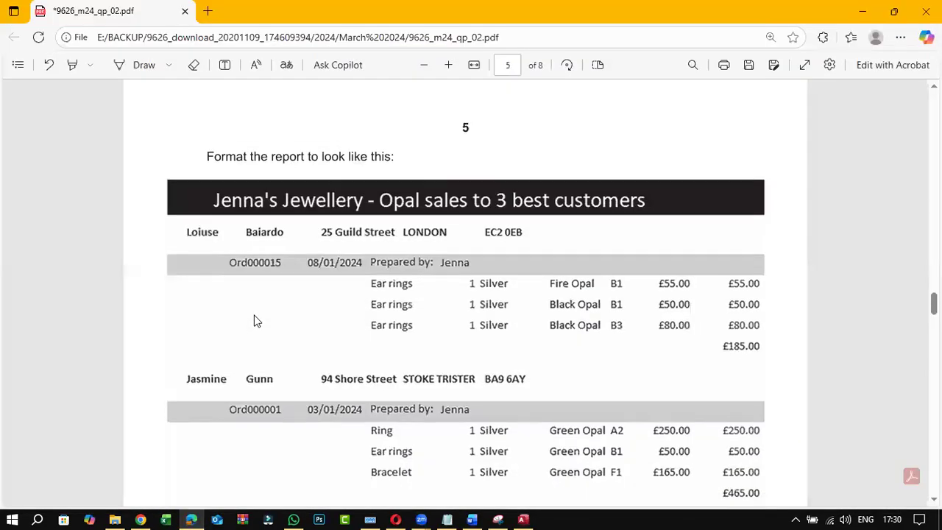
scroll(255, 321, up, 10)
scroll(254, 314, up, 3)
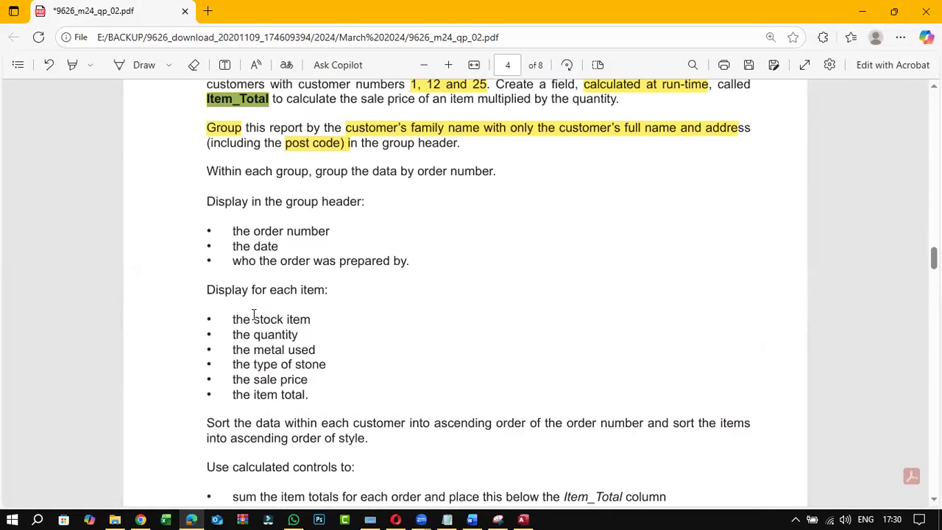
scroll(400, 419, down, 6)
click(523, 519)
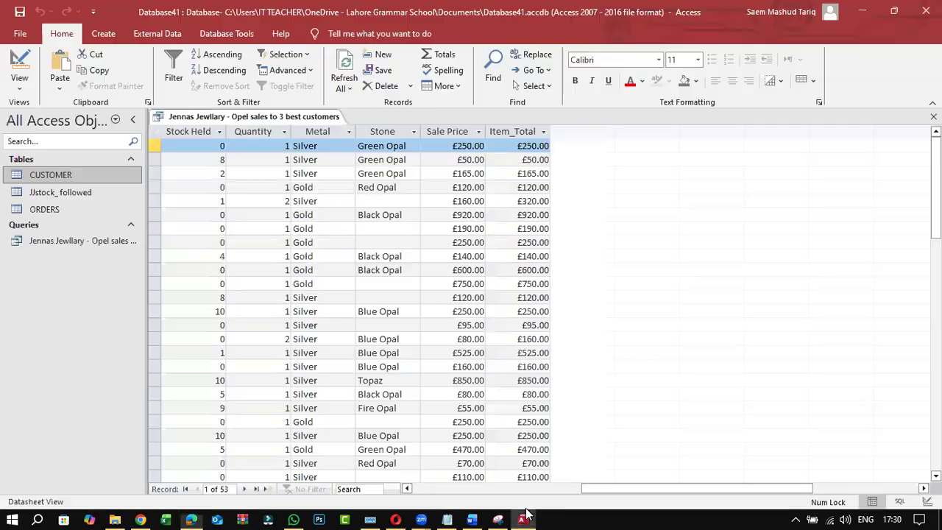
click(111, 36)
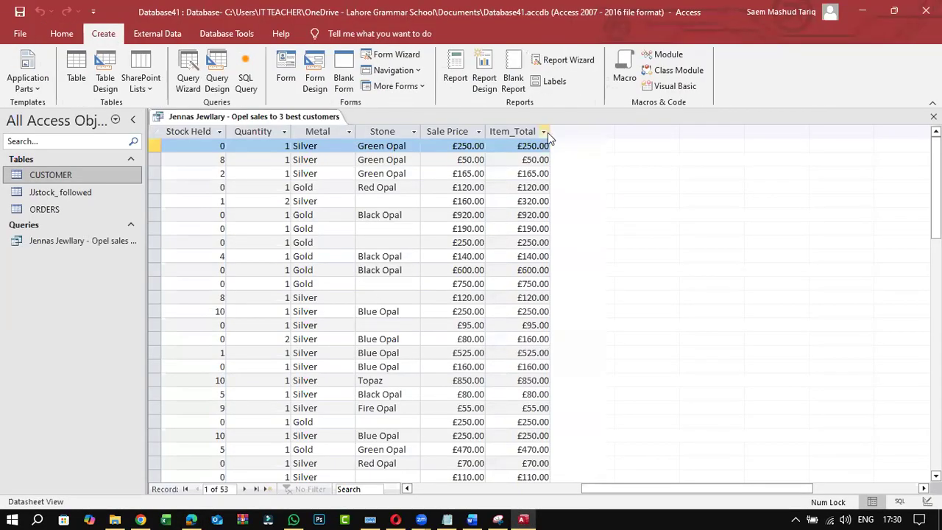
click(565, 60)
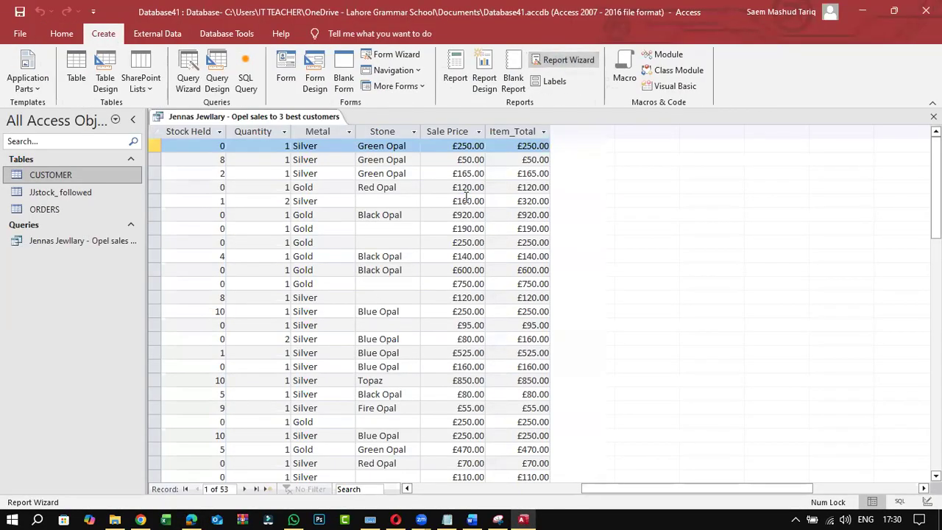
click(448, 241)
click(532, 319)
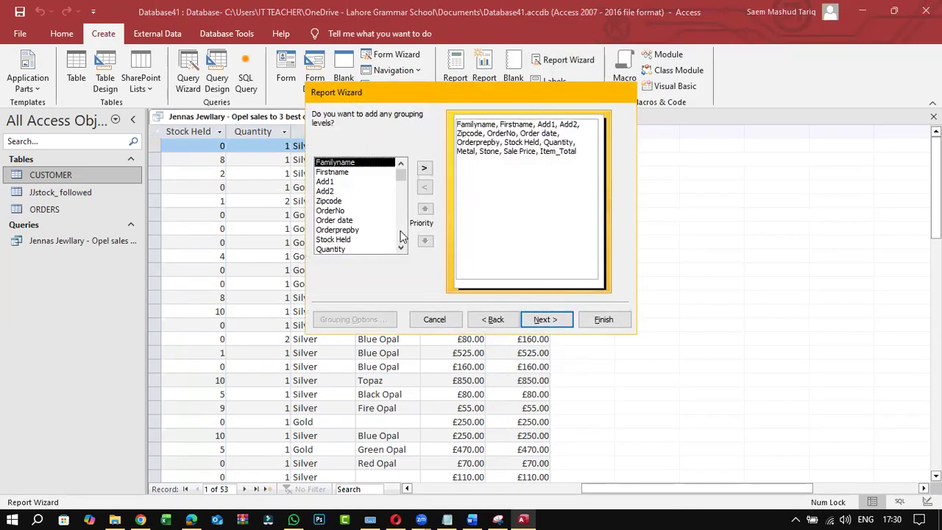
Group the report by Familyname and within it by OrderNo, checking the grouping instructions in question 3 of the exam paper
click(423, 167)
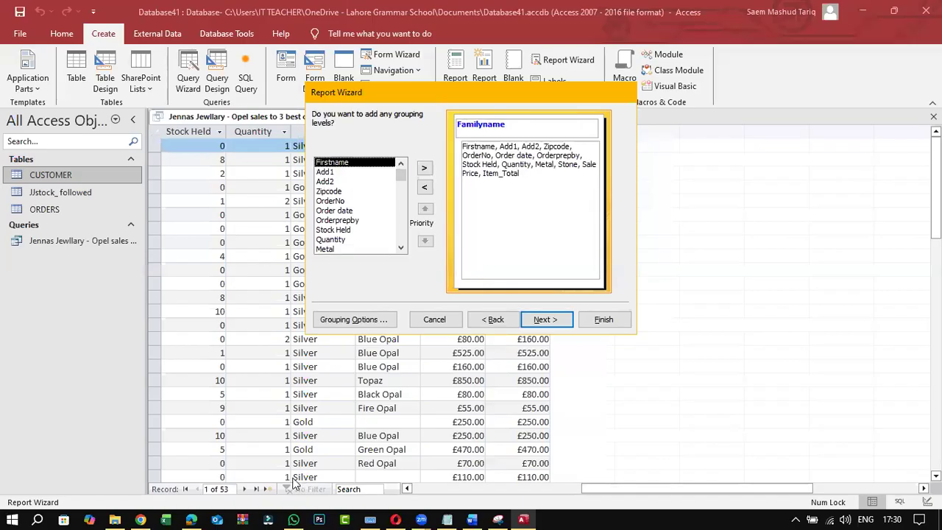
click(192, 519)
scroll(378, 371, up, 10)
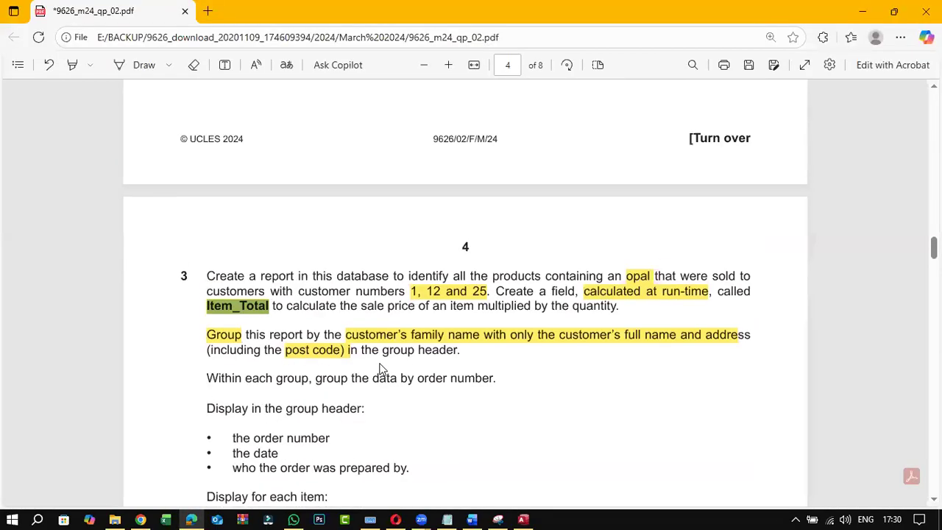
scroll(381, 368, down, 1)
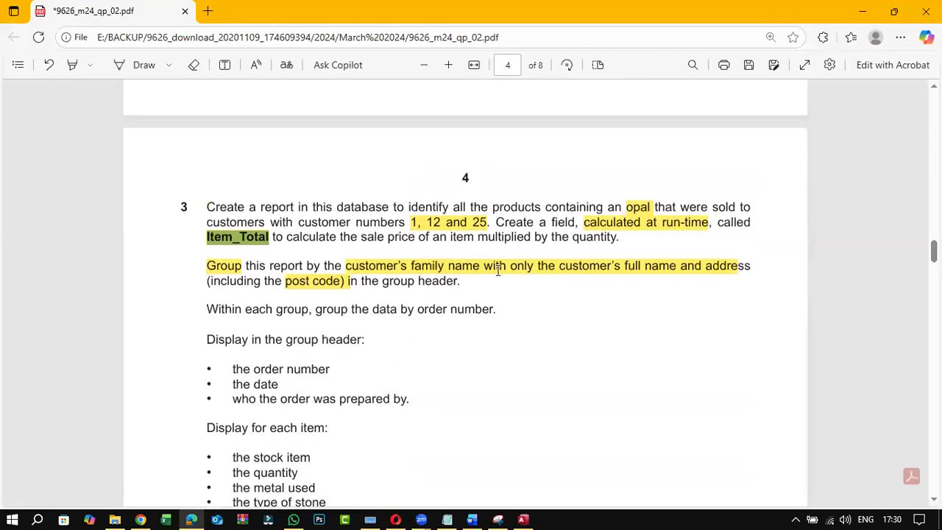
scroll(432, 376, down, 2)
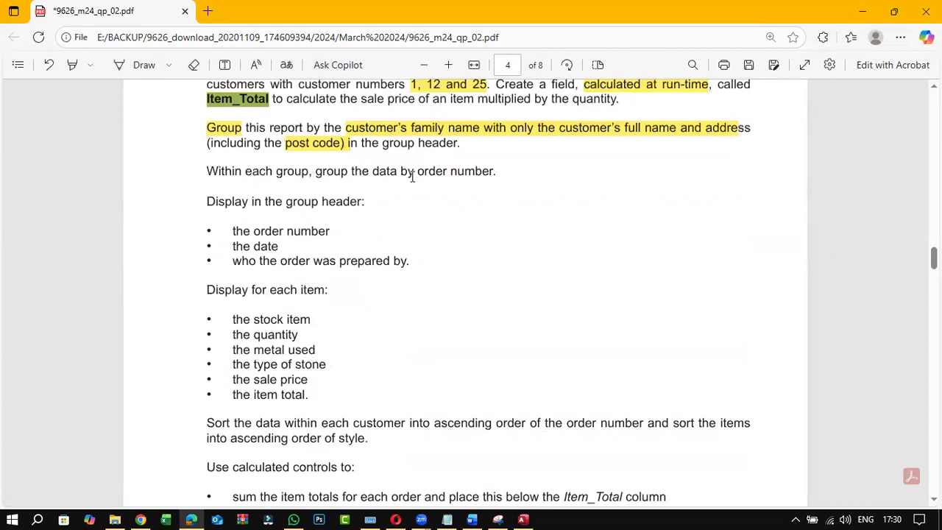
click(524, 519)
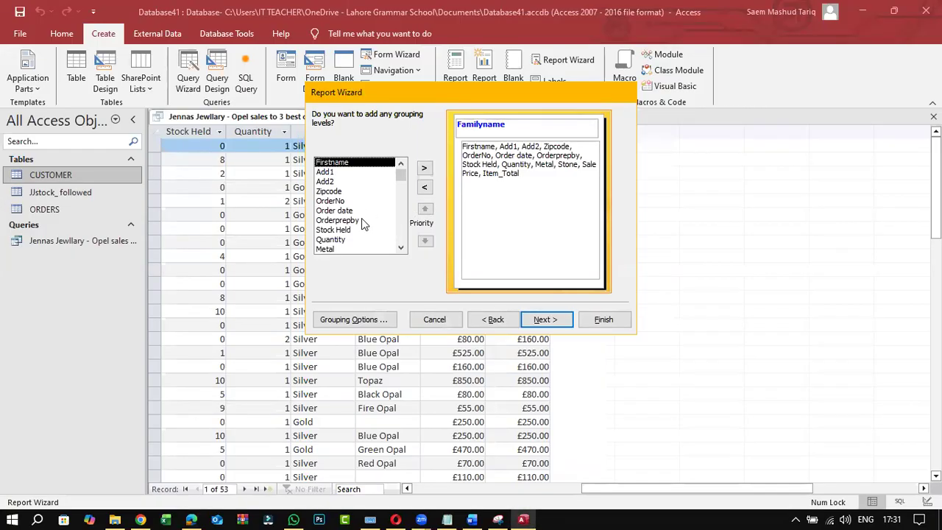
click(353, 200)
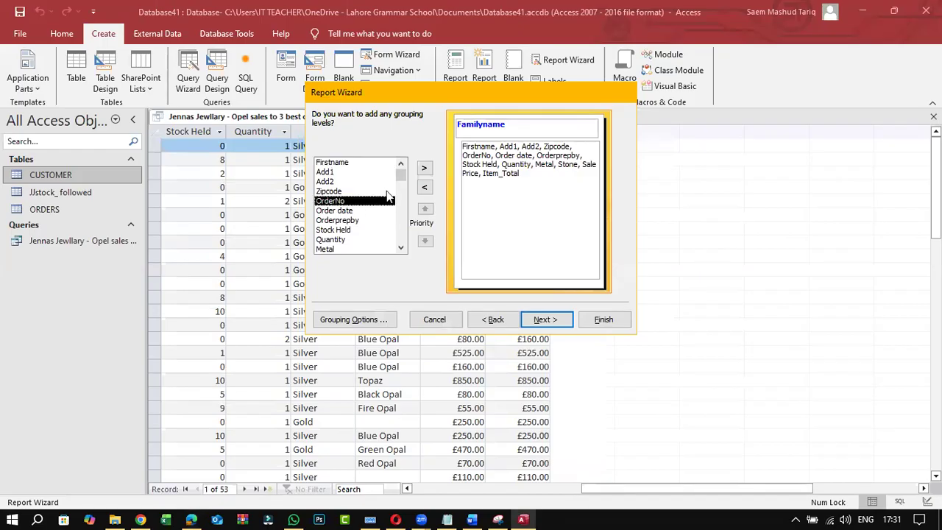
click(425, 170)
Keep the wizard's default sorting, layout and title, and generate the report
click(543, 321)
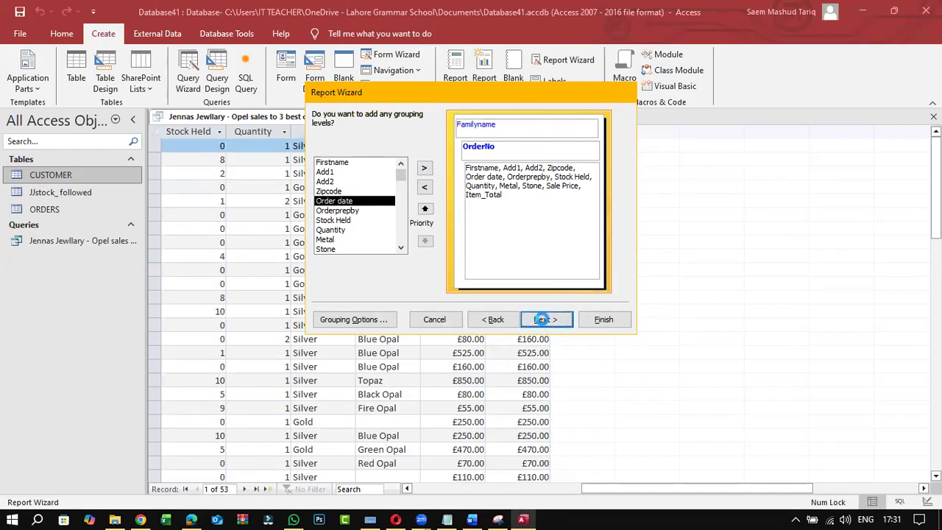
click(543, 320)
click(543, 321)
click(602, 319)
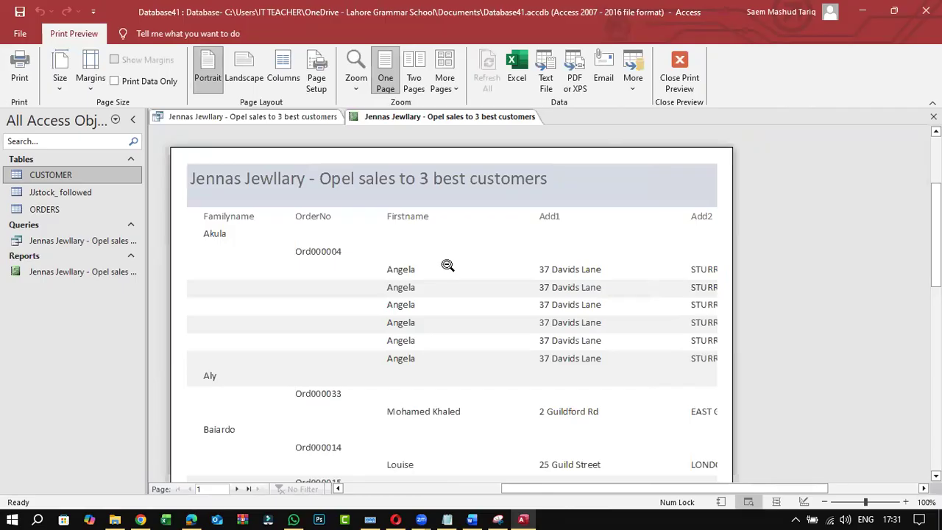
Close the report preview, reopen the query in Design View, and close the Property Sheet
click(933, 116)
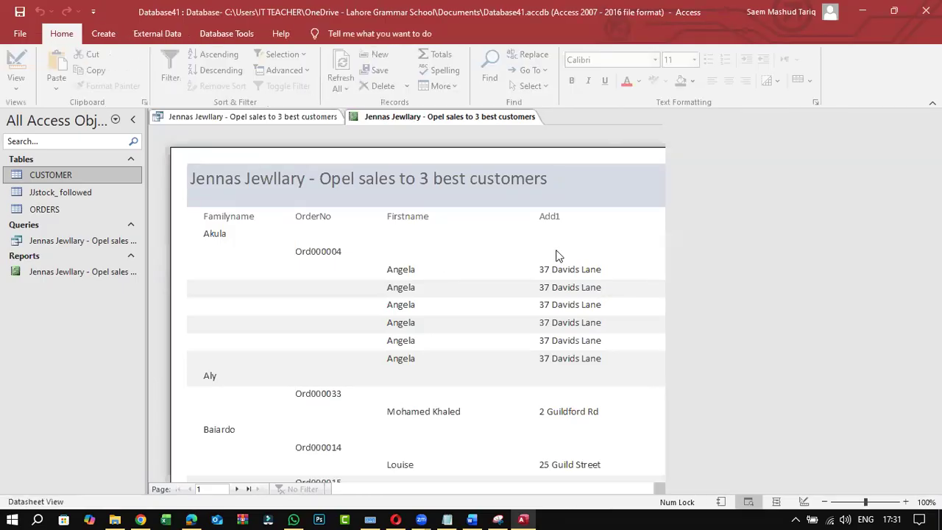
click(20, 85)
click(33, 160)
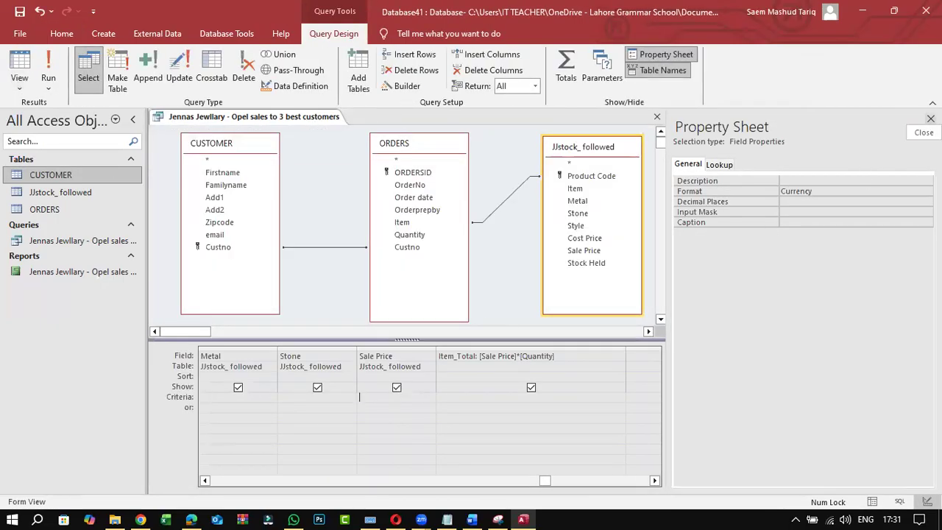
click(904, 143)
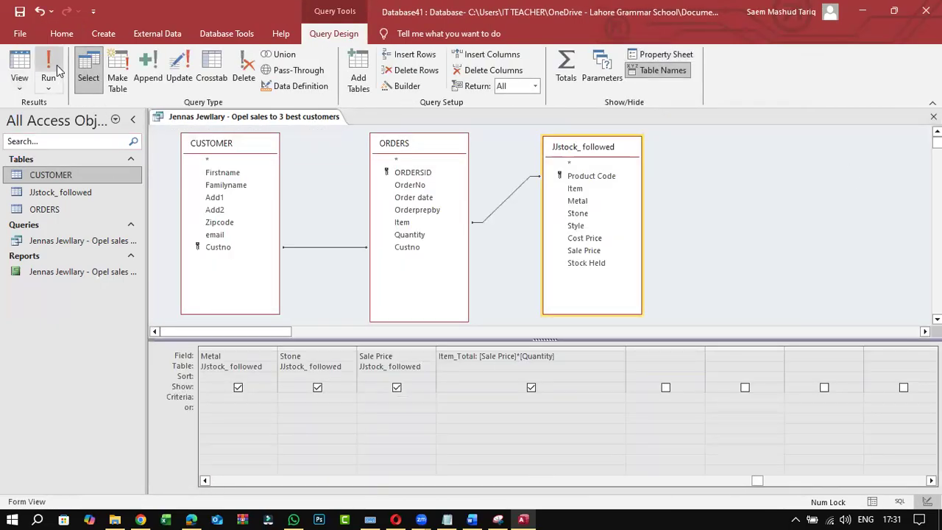
Run the query, copy the word "Opal" from a Black Opal entry in the Stone column, and return to Design View
click(57, 65)
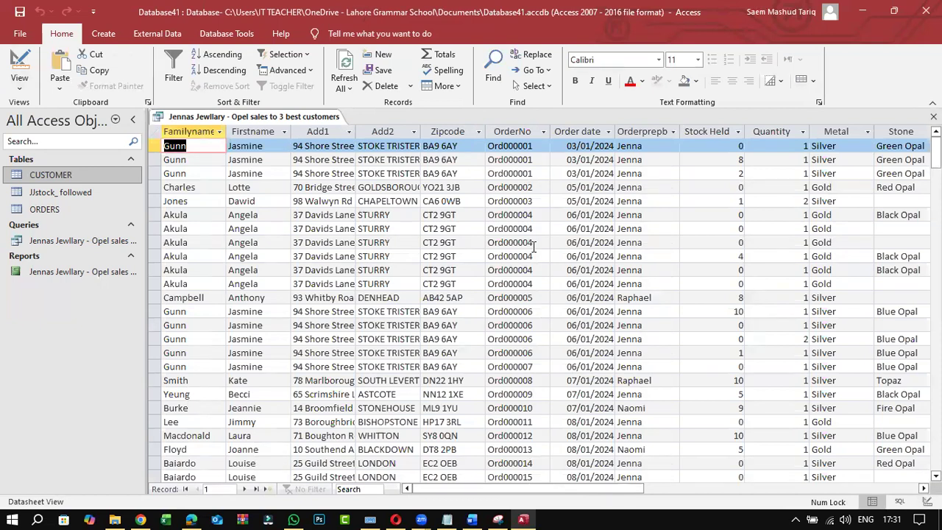
click(920, 256)
drag(858, 256, 840, 256)
right_click(840, 256)
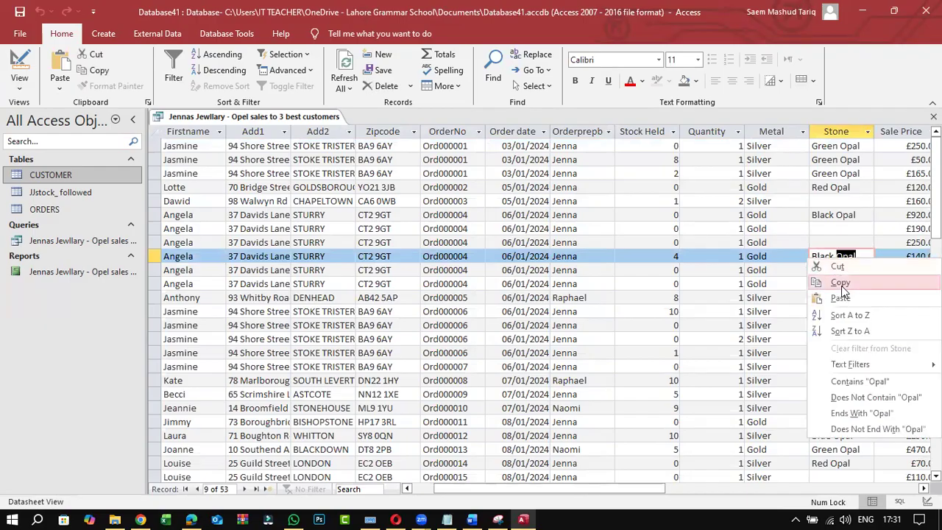
click(841, 285)
click(19, 82)
click(34, 161)
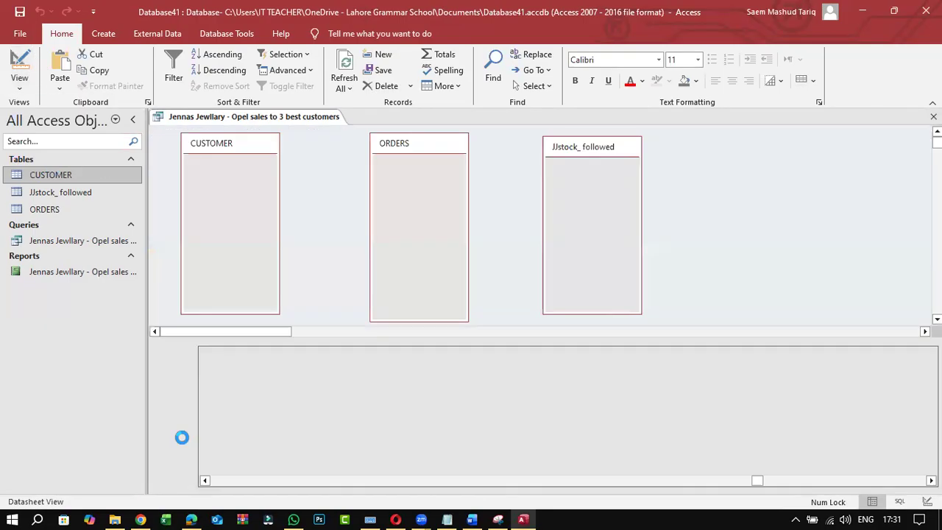
Switch to the exam paper in Edge, circle "opal" and "1, 12 and 25" in question 3, and underline "customer numbers"
click(191, 520)
scroll(515, 332, up, 2)
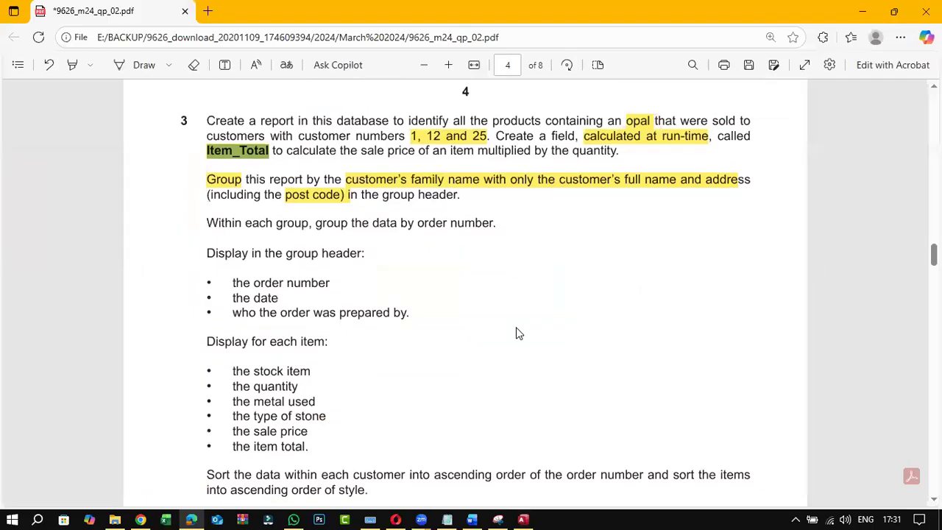
click(136, 66)
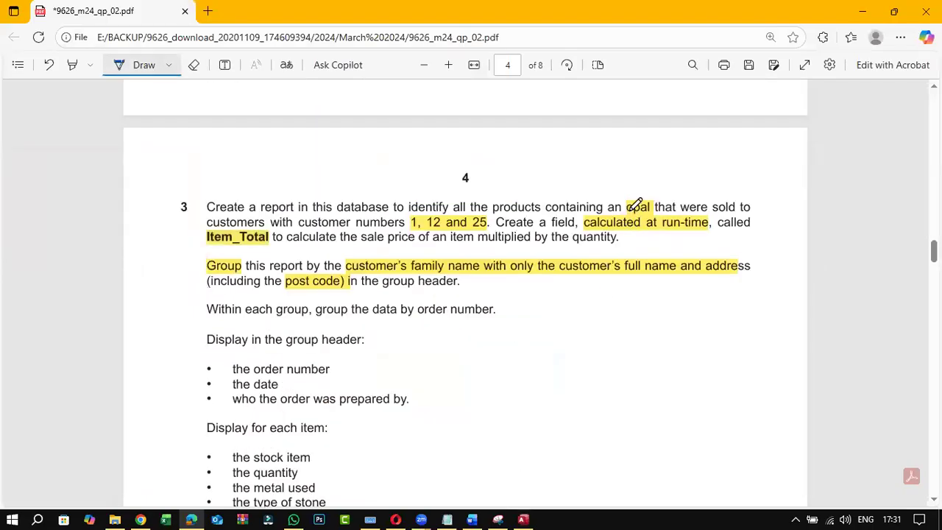
mouse_move(627, 200)
mouse_down()
mouse_move(637, 215)
mouse_move(654, 205)
mouse_move(634, 196)
mouse_move(623, 204)
mouse_up()
mouse_move(410, 214)
mouse_down()
mouse_move(406, 225)
mouse_move(464, 234)
mouse_move(492, 215)
mouse_move(421, 207)
mouse_up()
drag(301, 230, 384, 230)
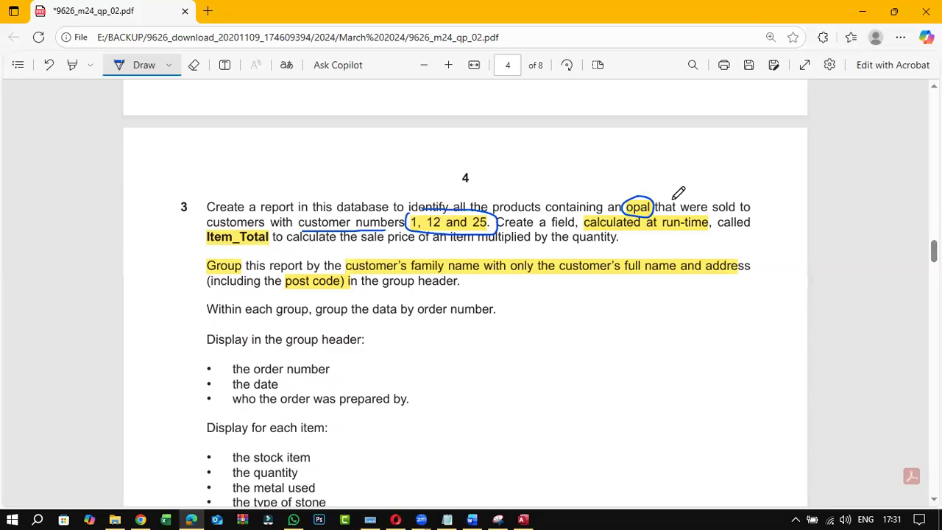
Switch back to Access, set the Stone criteria to *Opal*, and run the query to check it against the exam paper
click(523, 519)
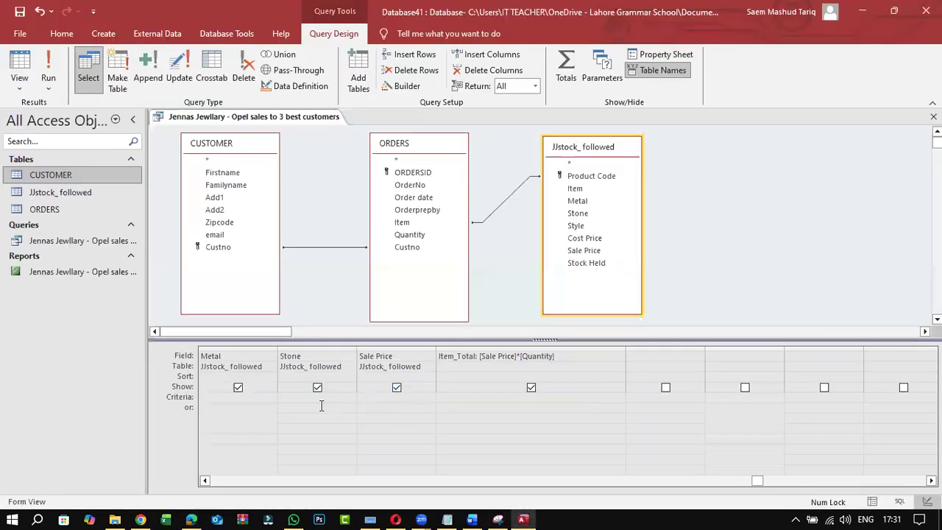
click(288, 399)
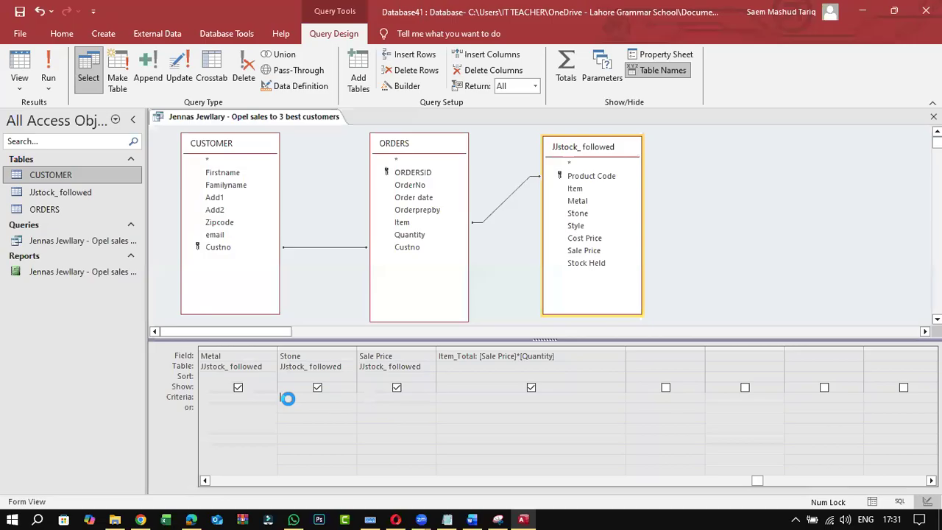
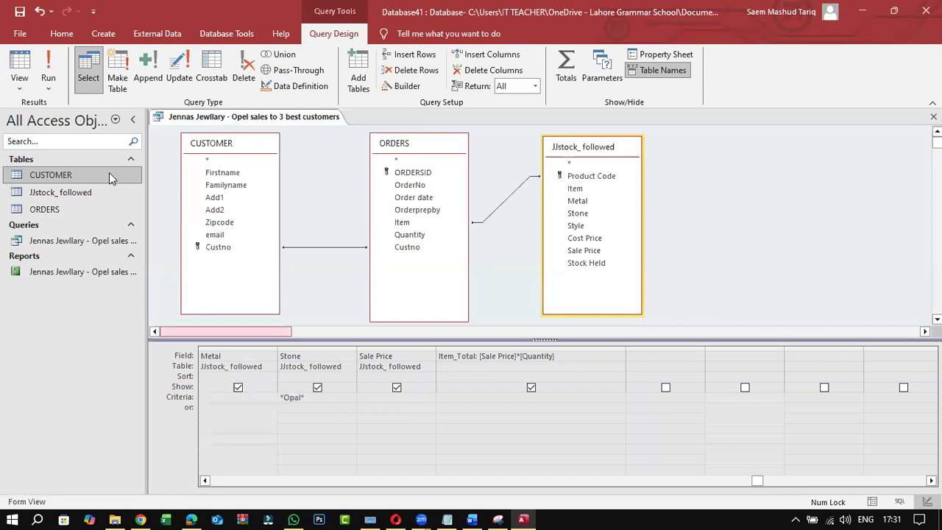
click(62, 64)
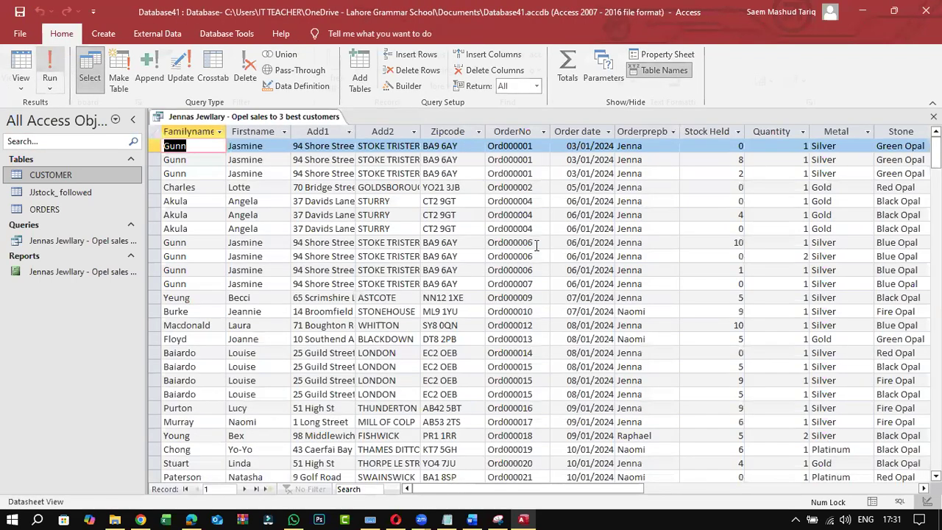
click(655, 489)
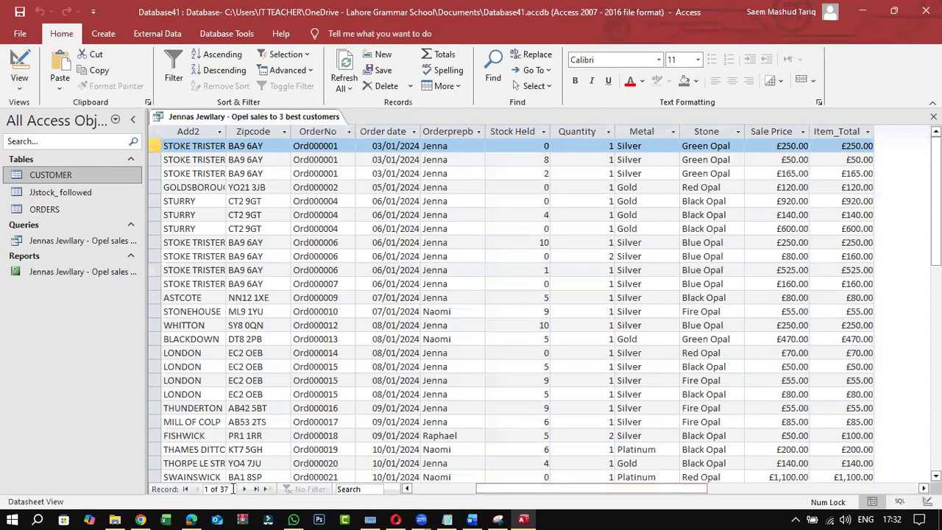
click(192, 515)
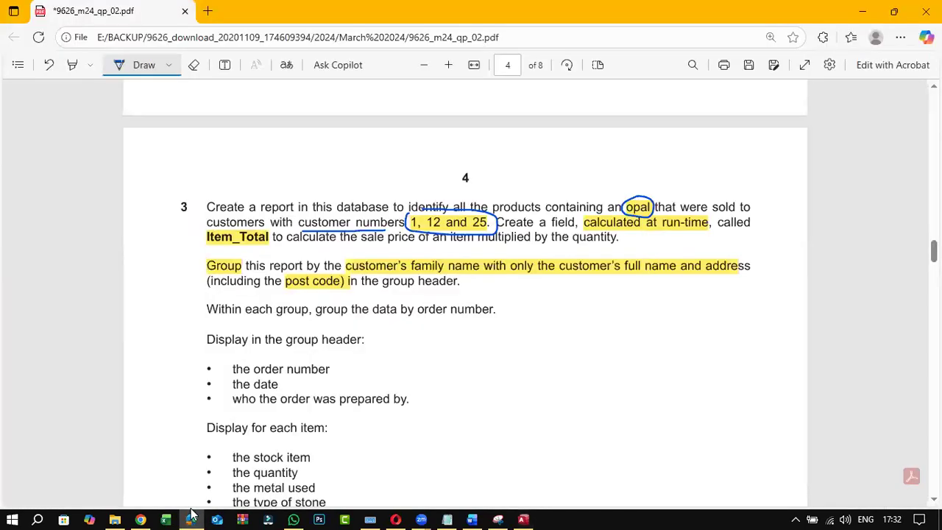
click(192, 516)
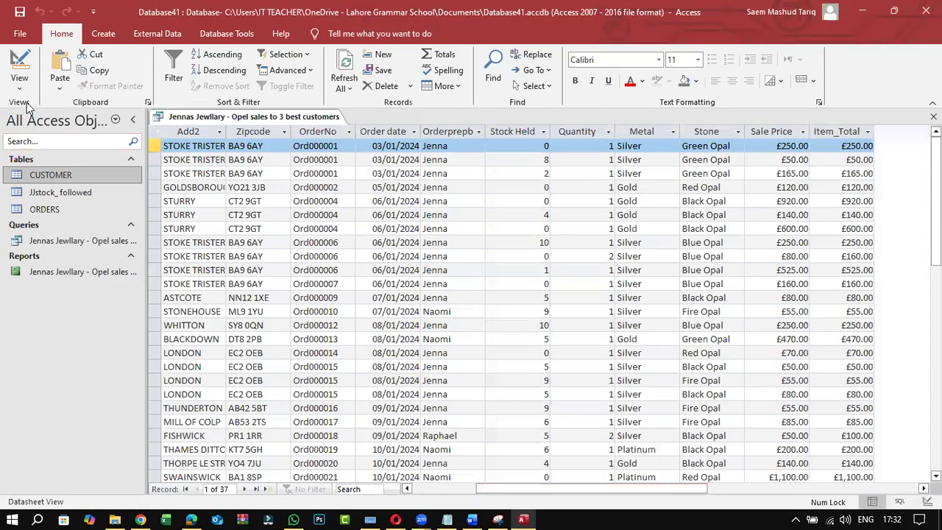
Return the query to Design View and add the Custno field from the ORDERS table after Item_Total
click(19, 87)
click(44, 167)
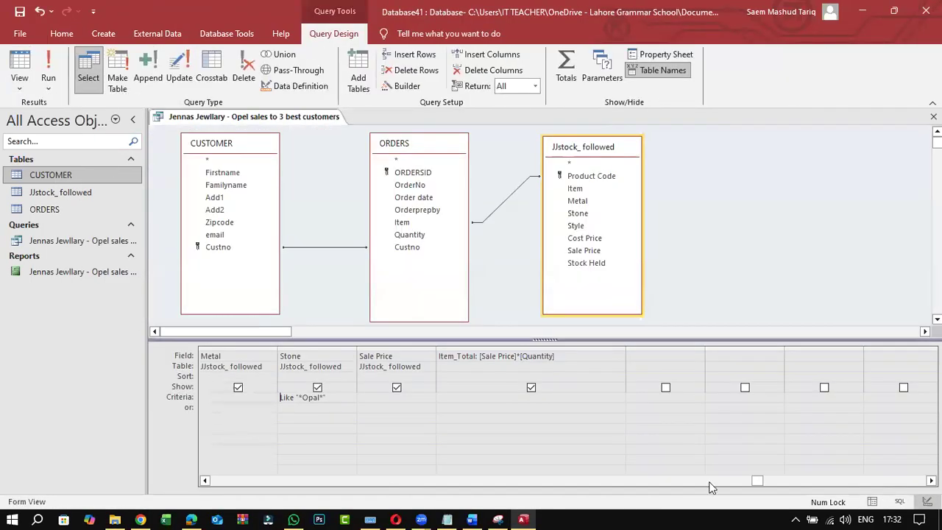
drag(757, 482, 723, 463)
click(650, 350)
click(649, 354)
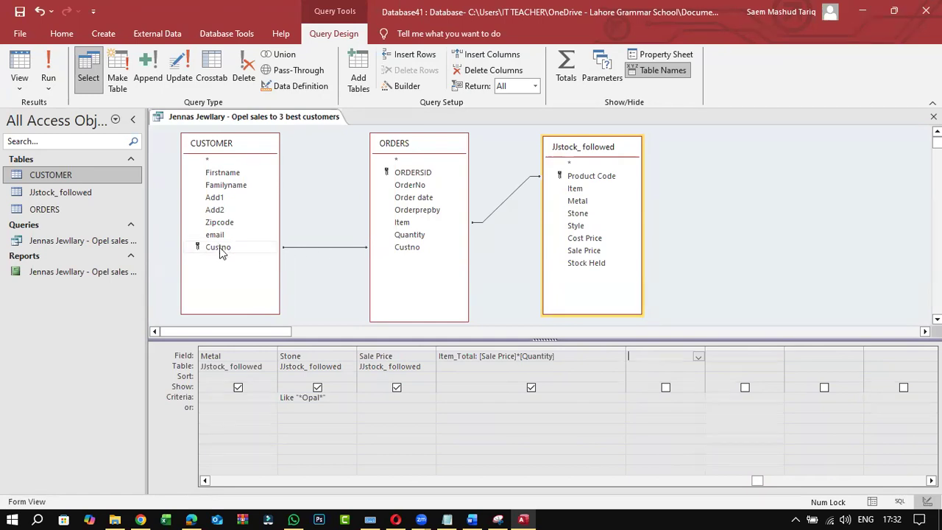
double_click(411, 248)
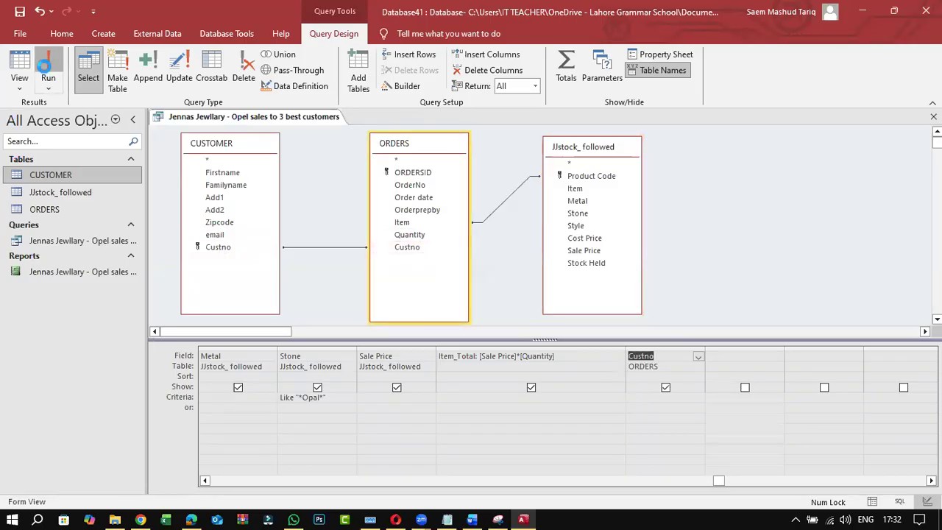
Run the query and examine how the customer numbers are written in the Custno column
click(48, 77)
click(448, 489)
drag(657, 486, 705, 498)
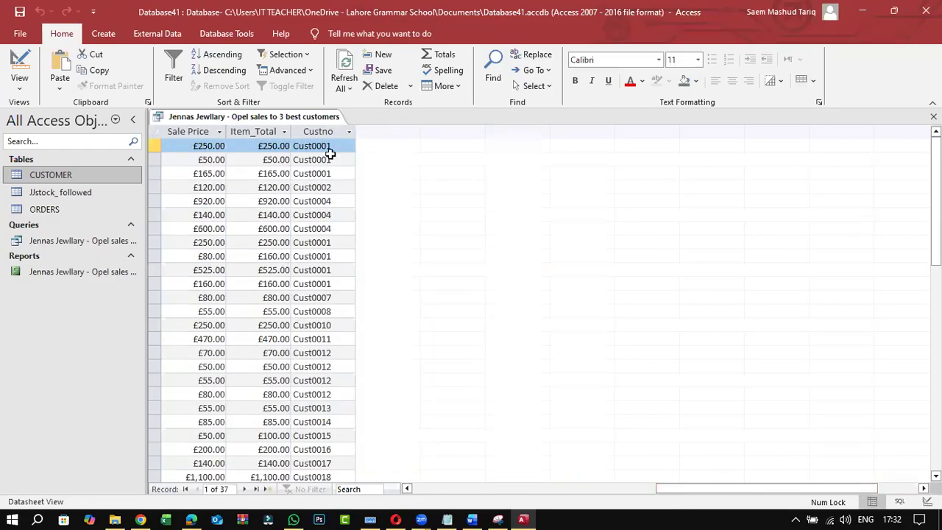
scroll(334, 316, down, 2)
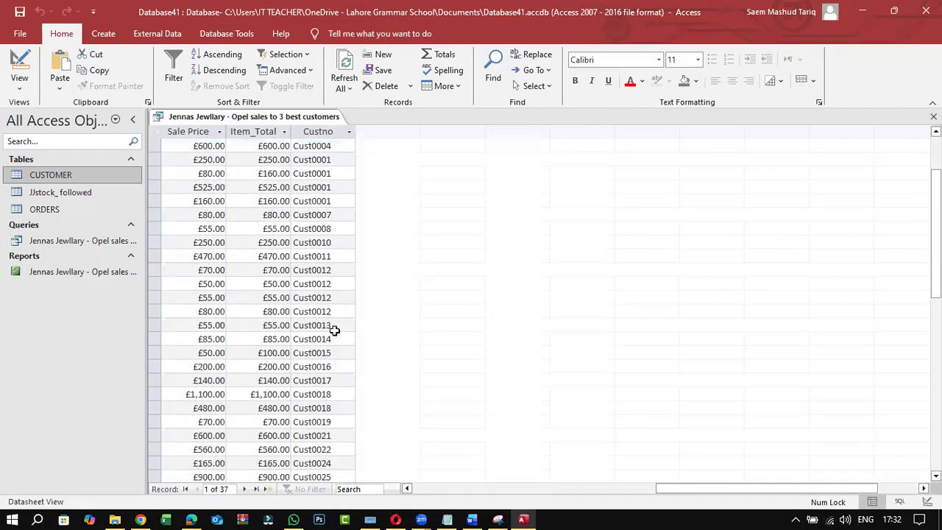
scroll(334, 329, down, 3)
In Design View, widen the Custno column and set its criteria to *01 or *12 or *25, checking the customer numbers in the exam paper
click(19, 86)
click(30, 160)
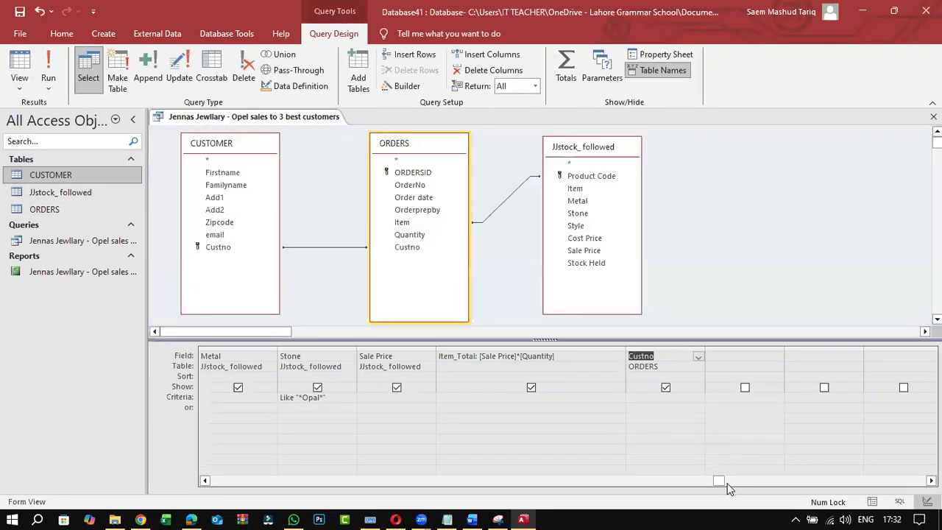
drag(705, 347, 774, 355)
click(649, 398)
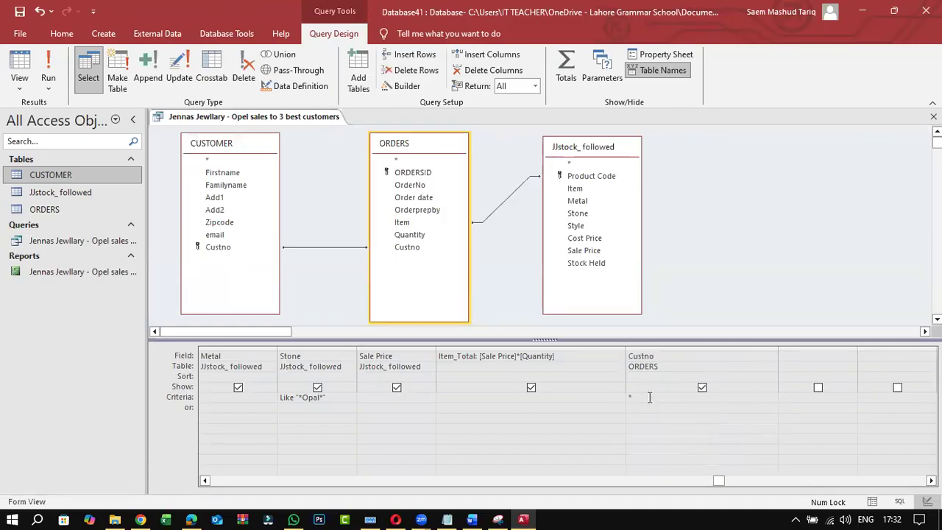
click(194, 517)
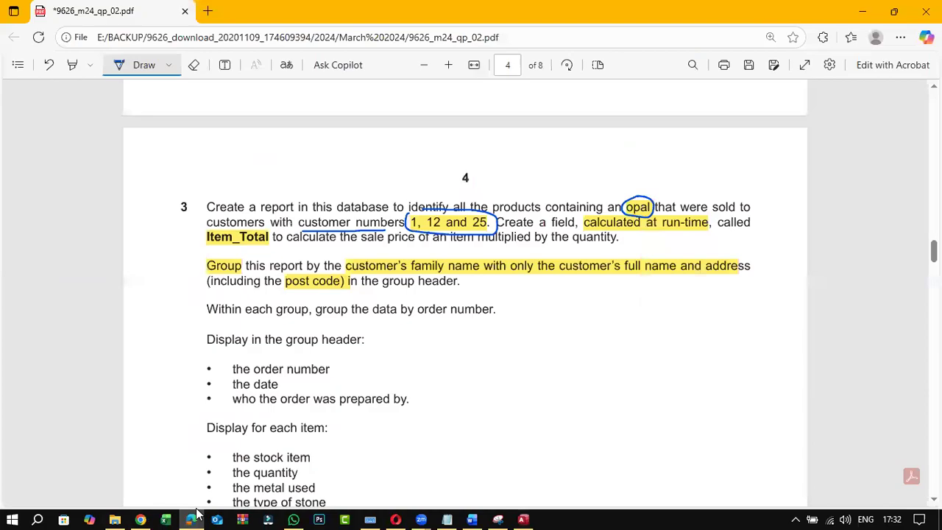
click(195, 515)
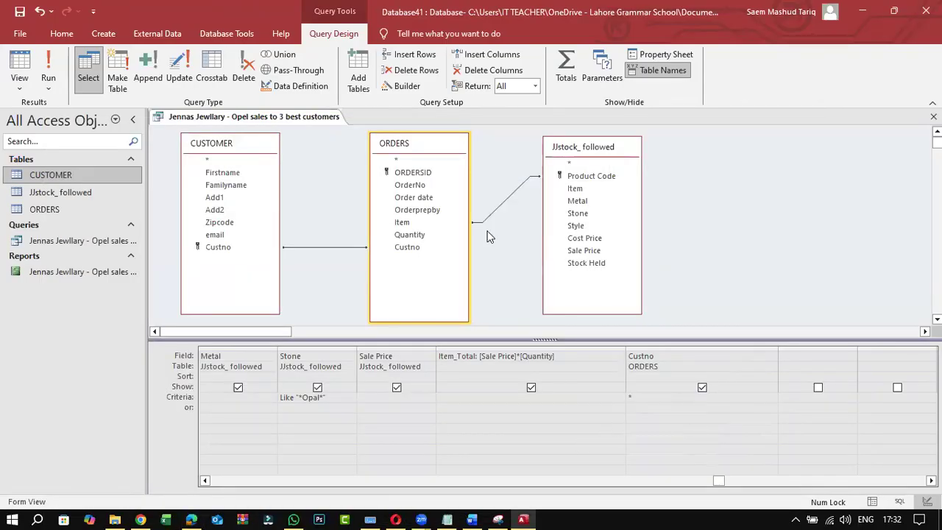
click(644, 399)
text(")
text(01)
text(or *12 or *25)
click(673, 434)
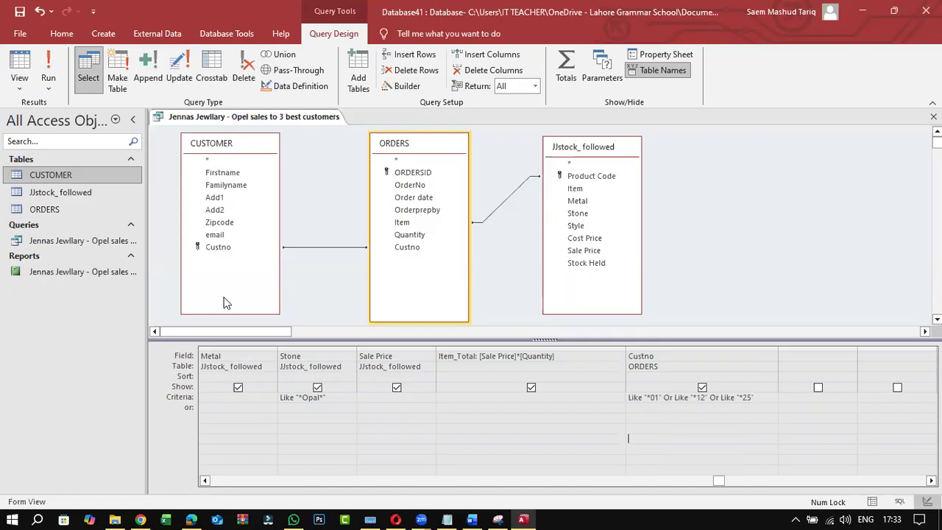
Run the filtered query and check the Stone and Custno columns
click(46, 77)
drag(463, 487, 623, 490)
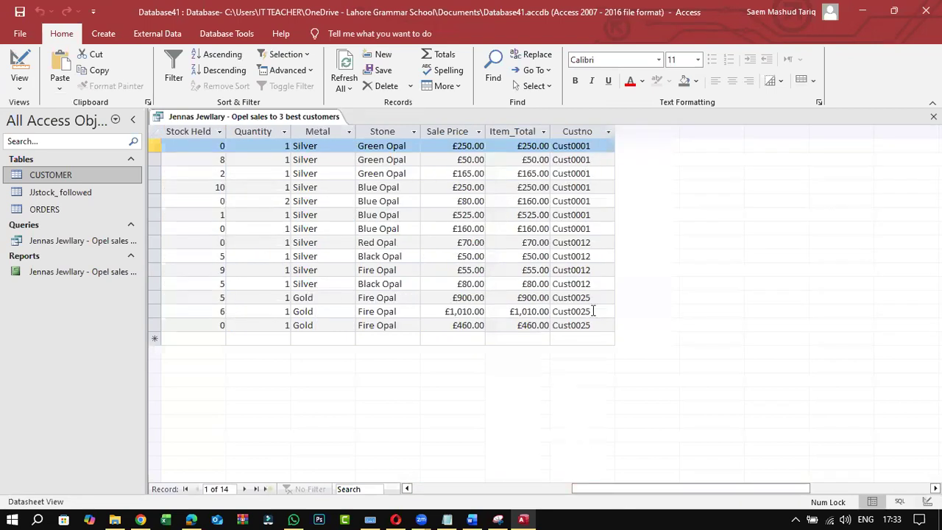
click(394, 131)
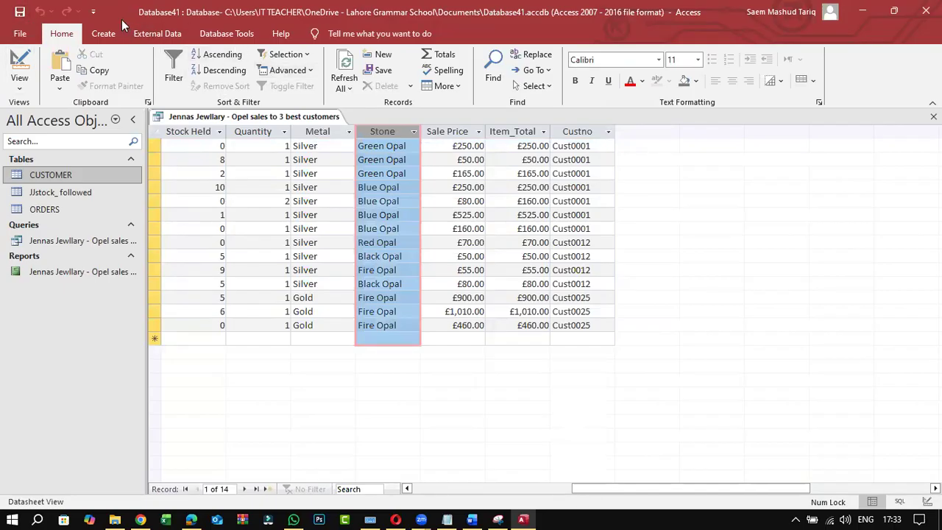
Start the Report Wizard on the filtered query and include all its fields
click(103, 33)
click(563, 60)
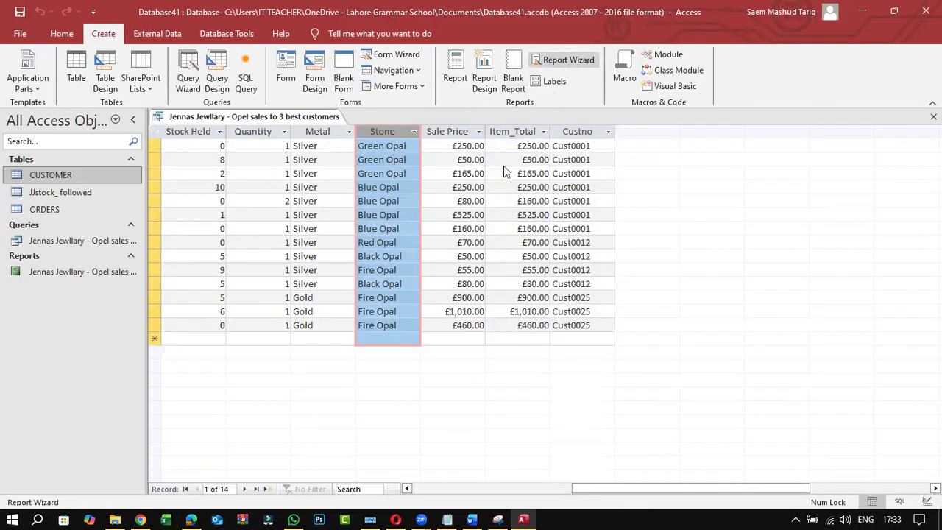
click(448, 241)
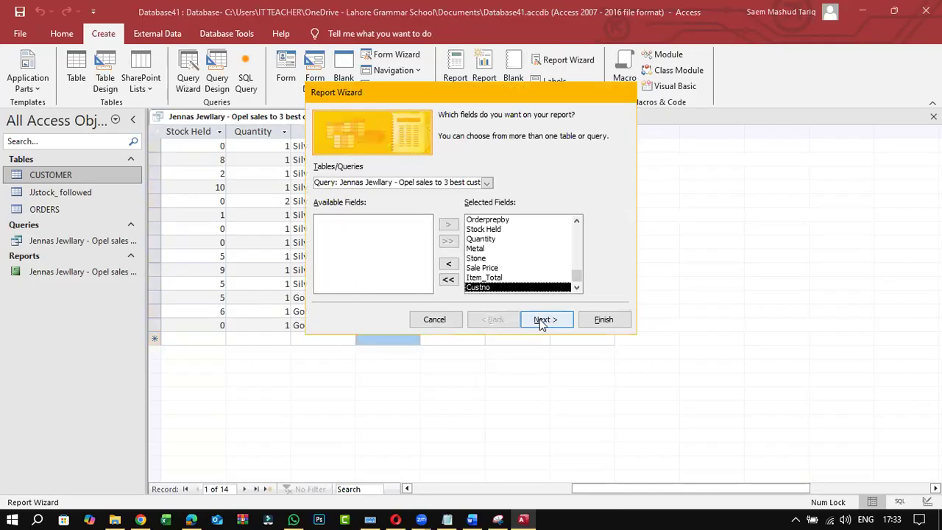
click(541, 321)
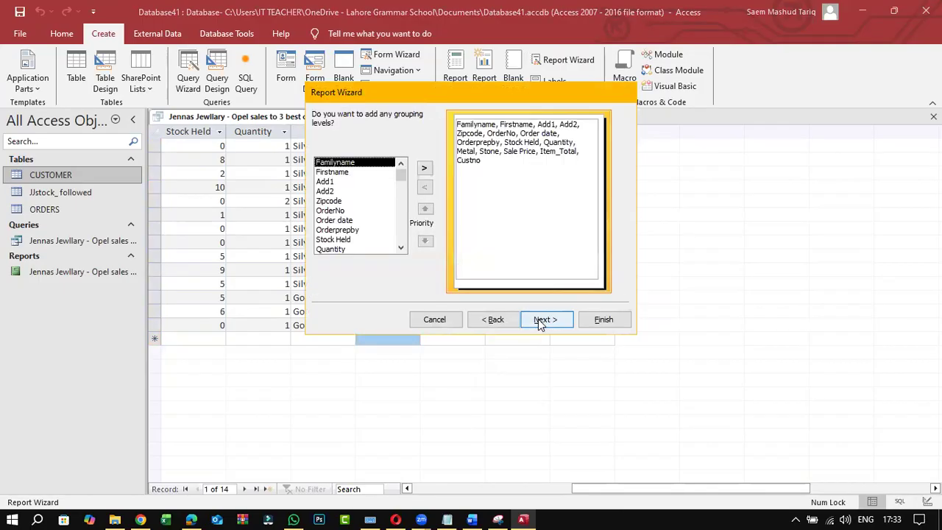
Group the new report by Familyname and within it by OrderNo
click(423, 169)
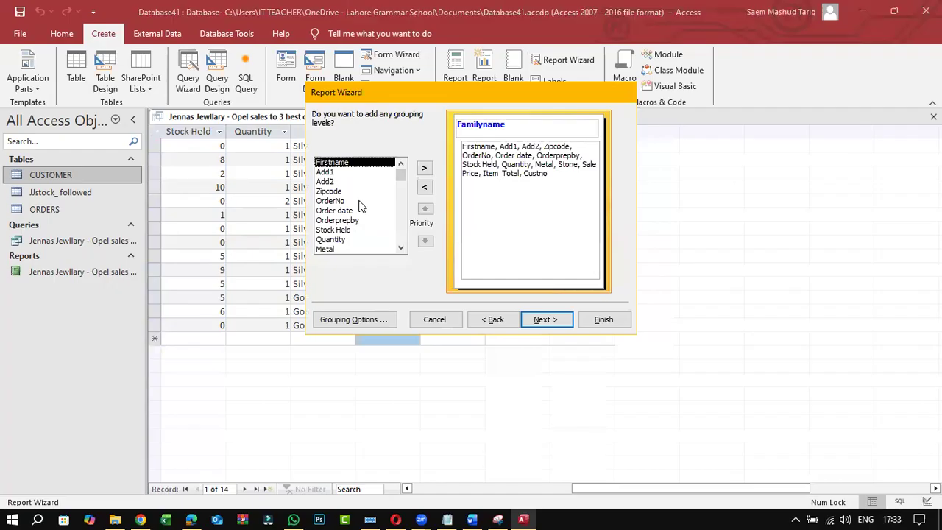
click(359, 201)
click(424, 168)
click(544, 319)
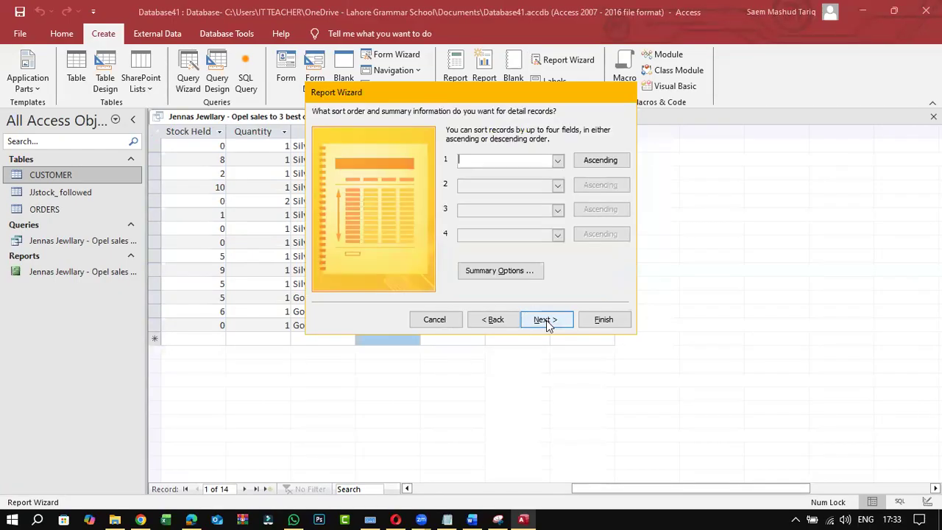
Accept the default sorting, layout and title, and generate the report as a preview
click(546, 320)
click(546, 320)
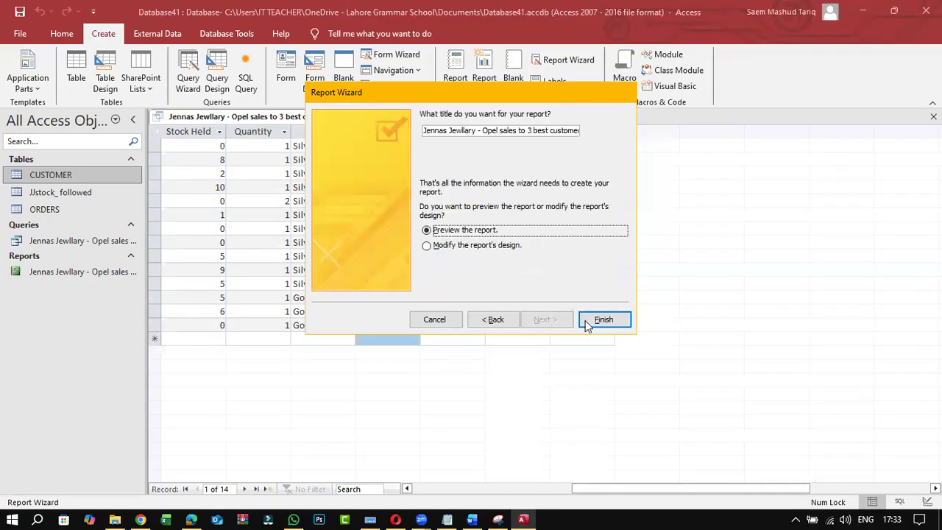
click(598, 320)
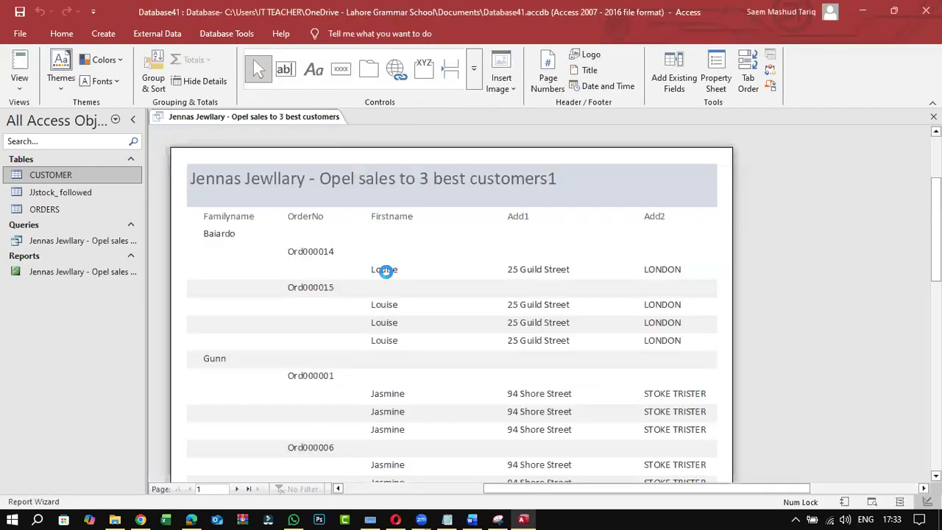
Examine the sample report layout in the exam paper, and switch back to the report preview in Access
click(191, 520)
scroll(309, 401, down, 10)
scroll(312, 402, down, 3)
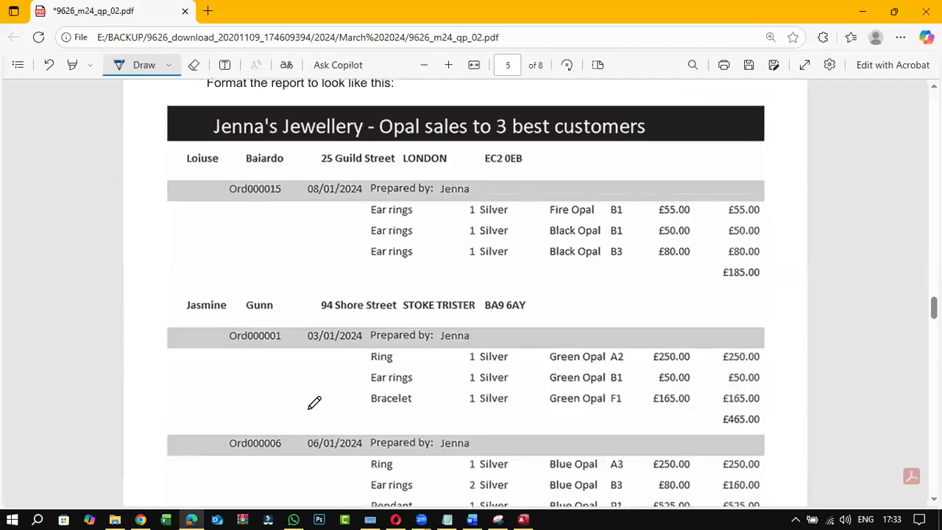
mouse_move(524, 513)
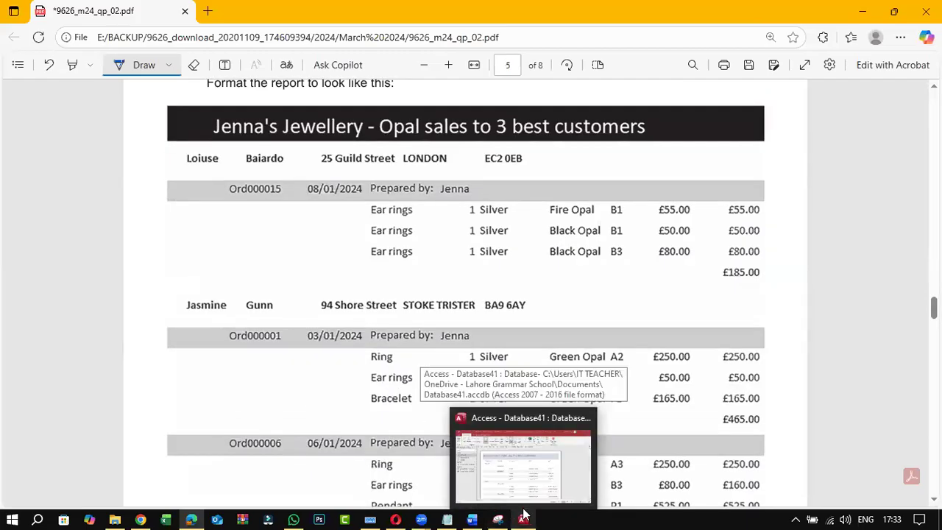
click(523, 513)
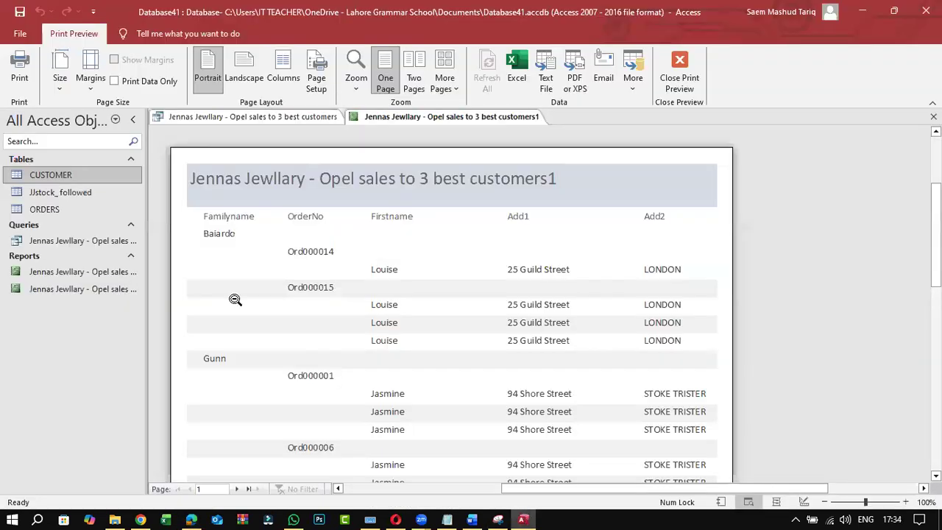
Compare the report preview with the sample report layout in the exam paper, and return to Access
click(679, 82)
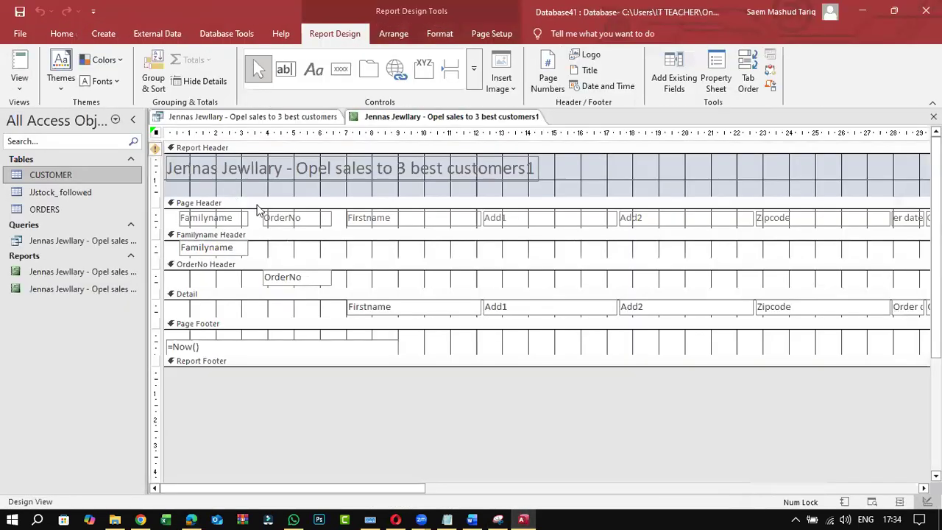
click(21, 84)
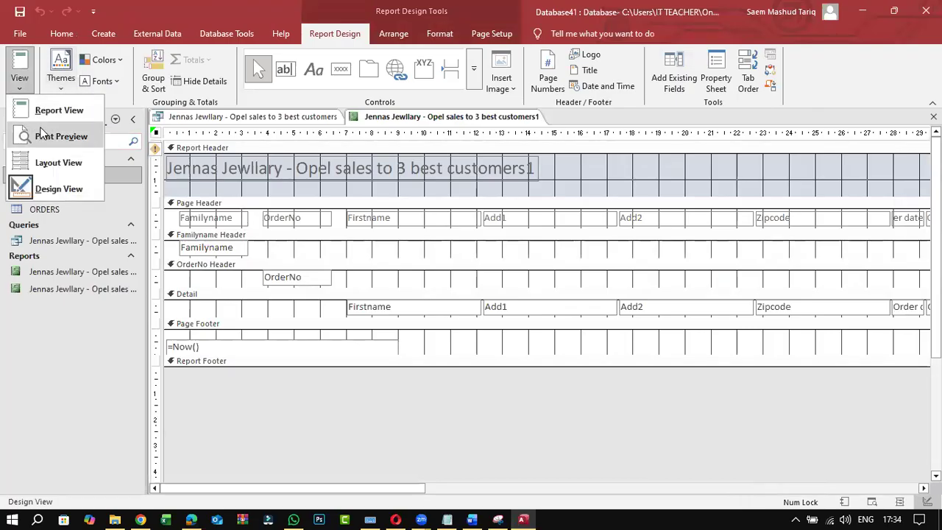
click(46, 130)
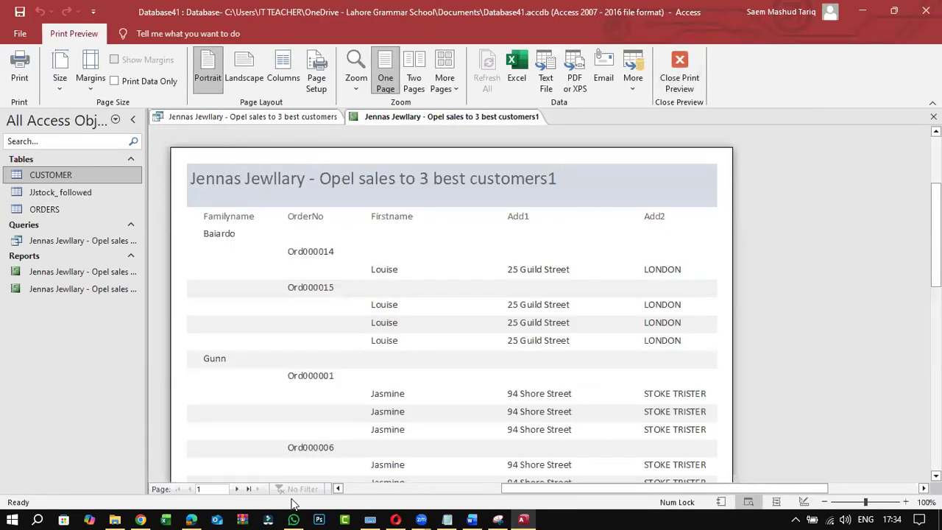
click(193, 518)
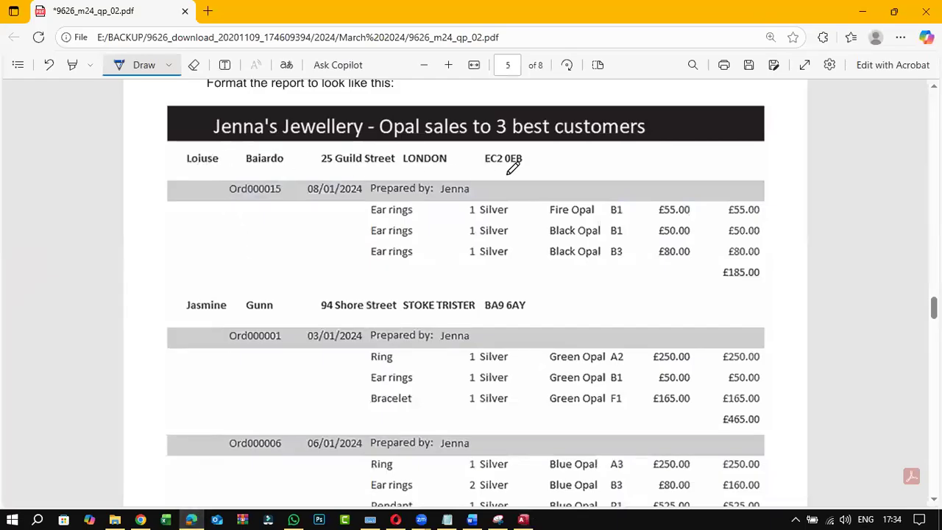
click(192, 518)
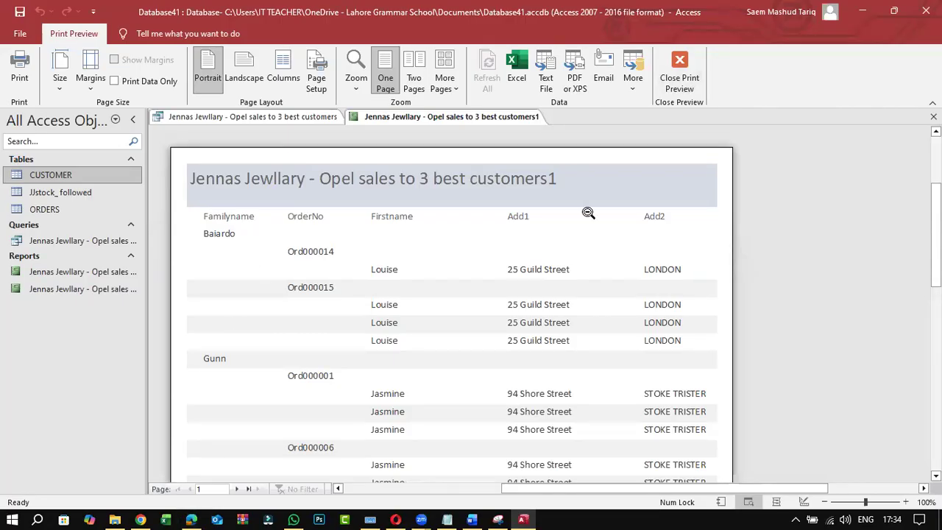
click(192, 518)
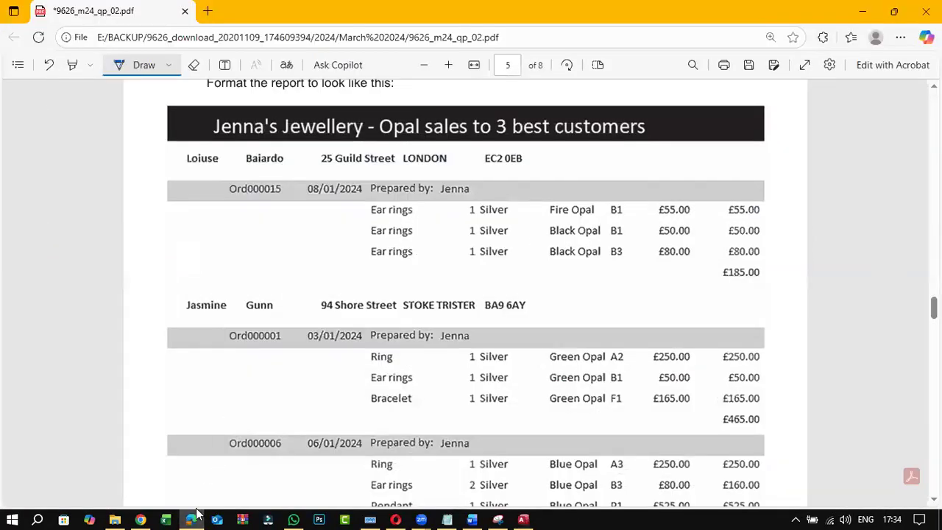
click(195, 517)
In the report's design, delete all the column heading labels from the Page Header, from Familyname through Custno
click(679, 72)
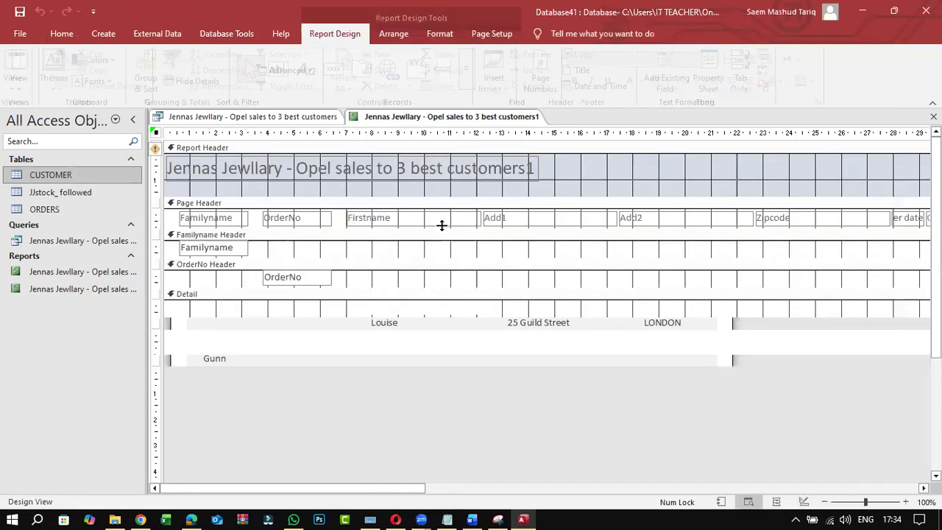
drag(168, 212, 926, 221)
key(Delete)
drag(404, 488, 623, 508)
drag(753, 513, 834, 513)
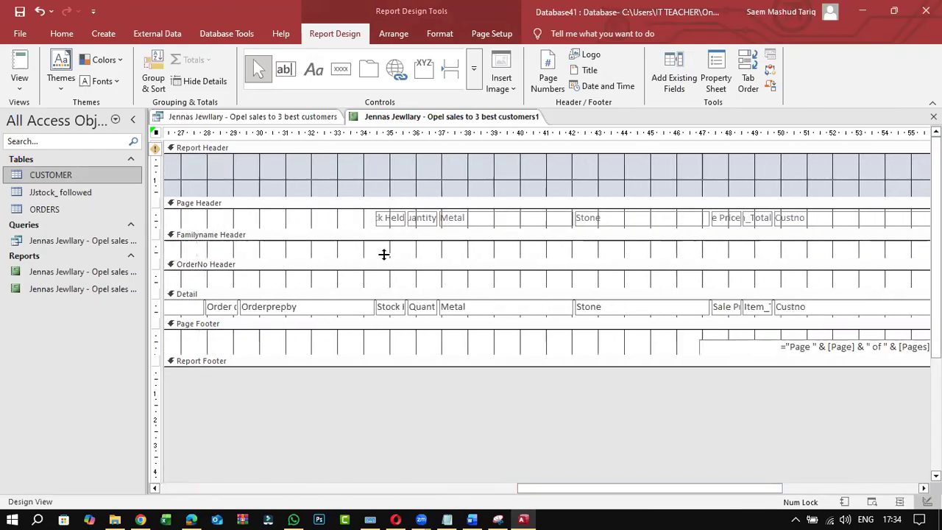
drag(360, 211, 812, 224)
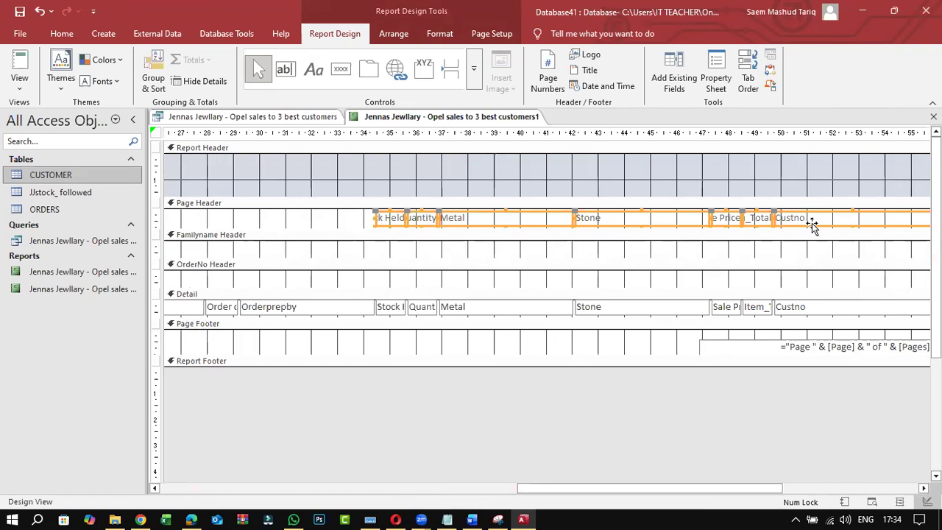
key(Delete)
Reduce the height of the emptied Page Header section and preview the report
drag(592, 488, 136, 442)
drag(189, 225, 189, 215)
click(19, 82)
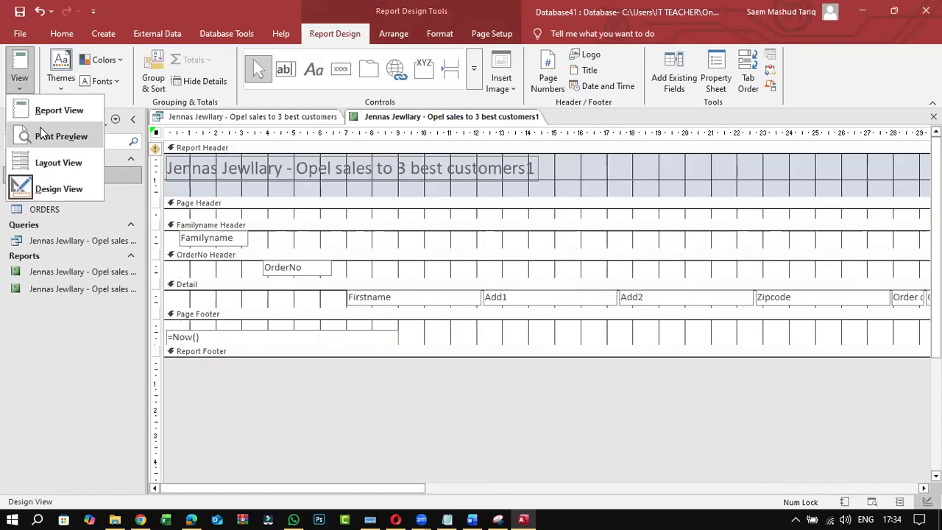
click(51, 136)
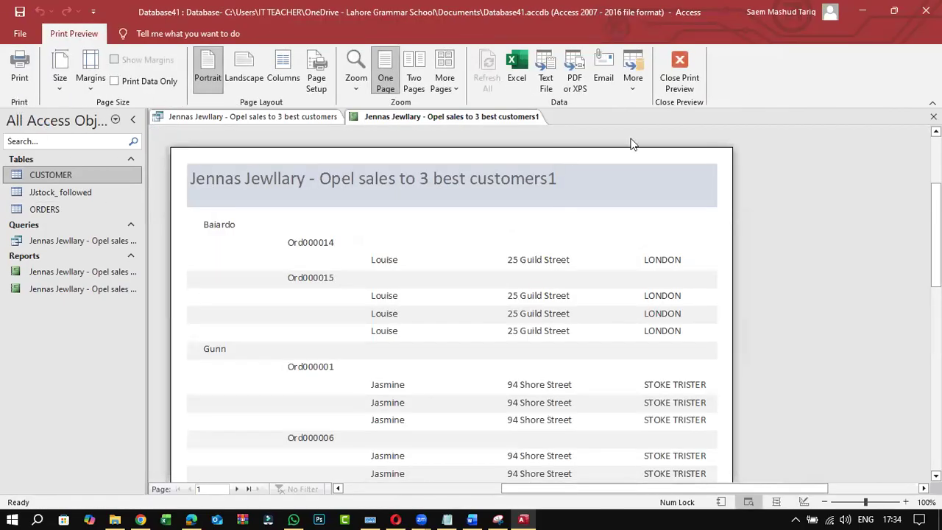
Check how the customer and order lines are arranged in the exam paper's sample, and preview the Access report again
click(668, 91)
click(190, 515)
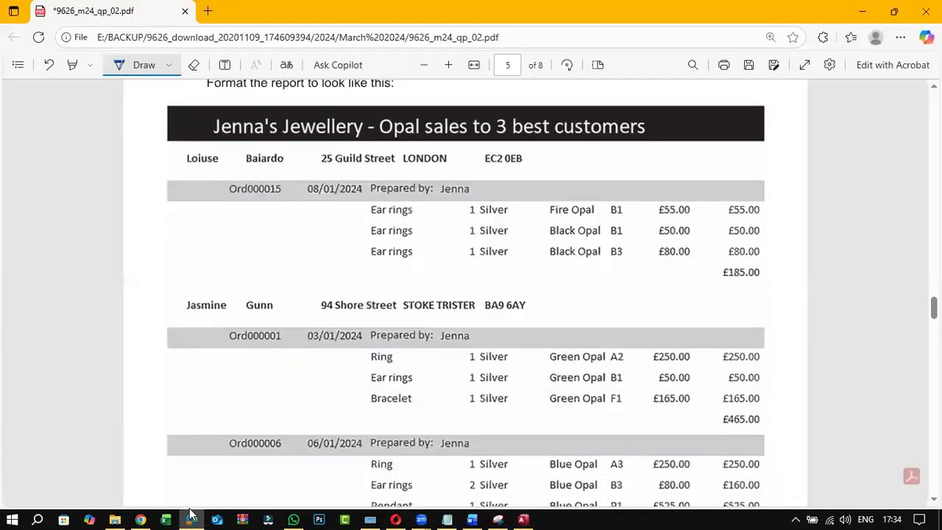
click(191, 515)
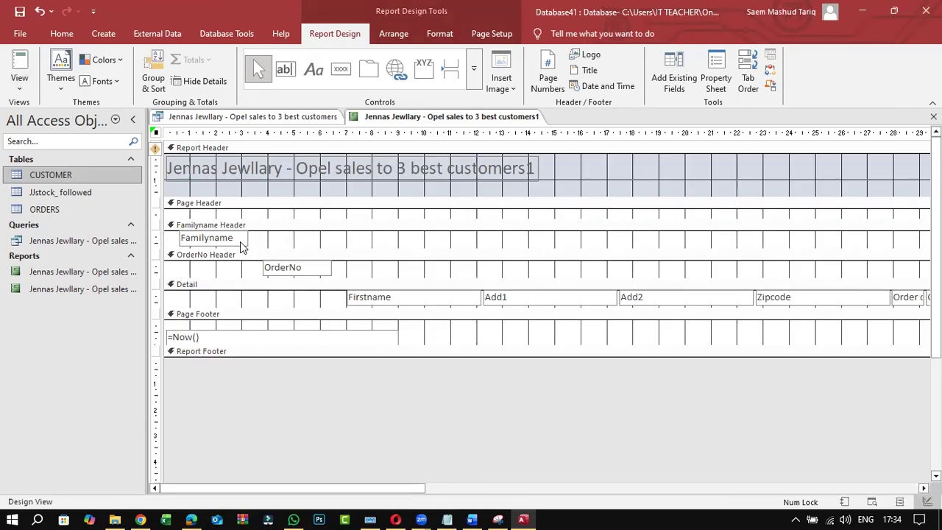
click(20, 87)
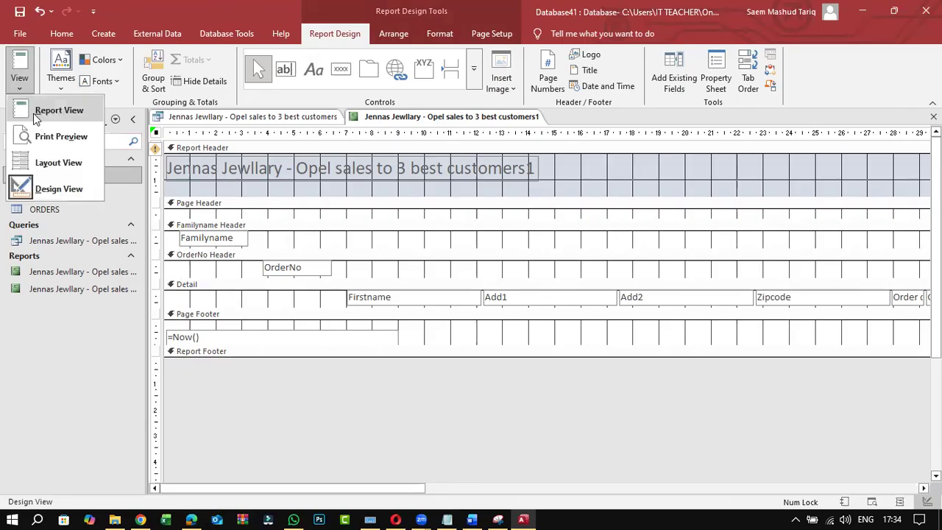
click(41, 135)
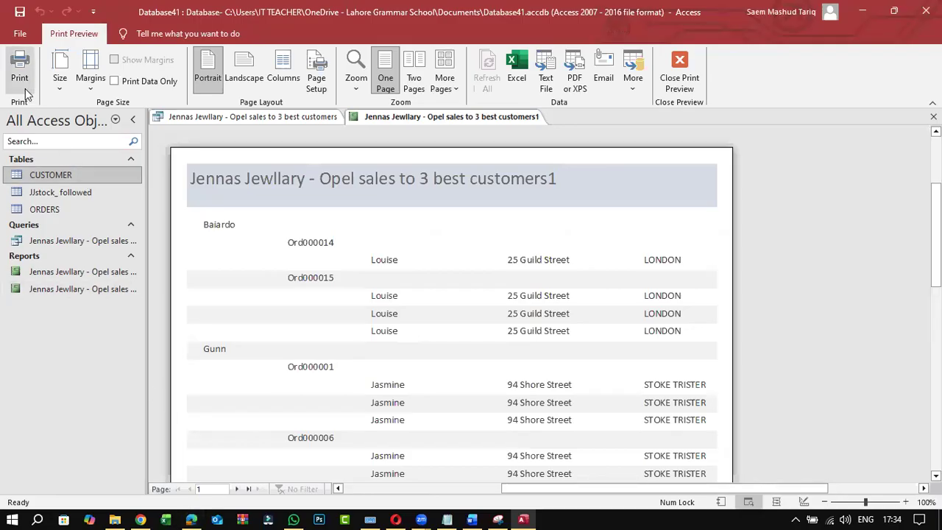
Mark the first customer's name and address items in the exam paper's sample, and move Firstname, Add1, Add2 and Zipcode from Detail into the Familyname Header
click(668, 94)
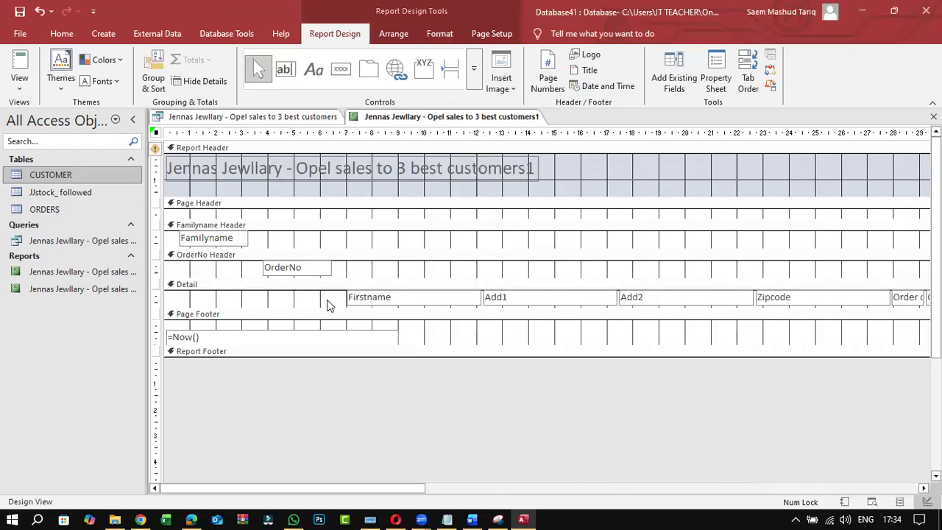
drag(329, 302, 769, 296)
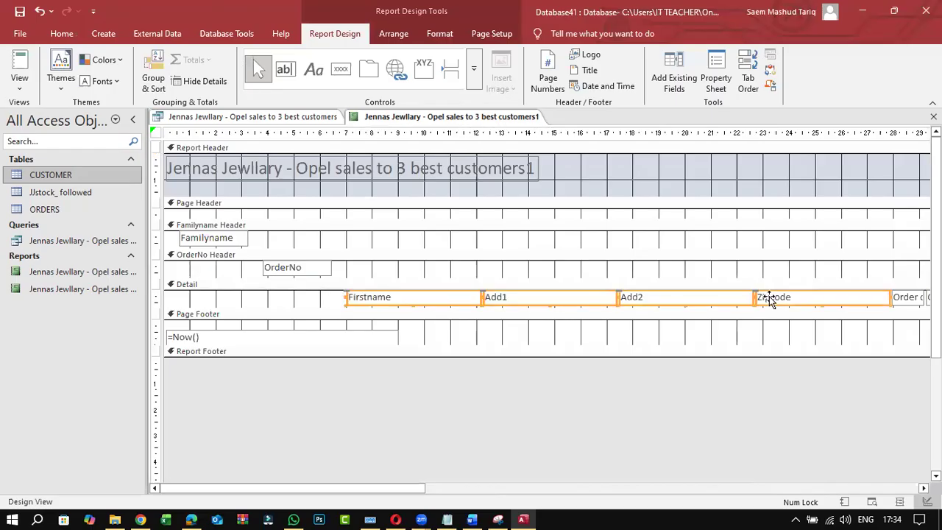
click(191, 520)
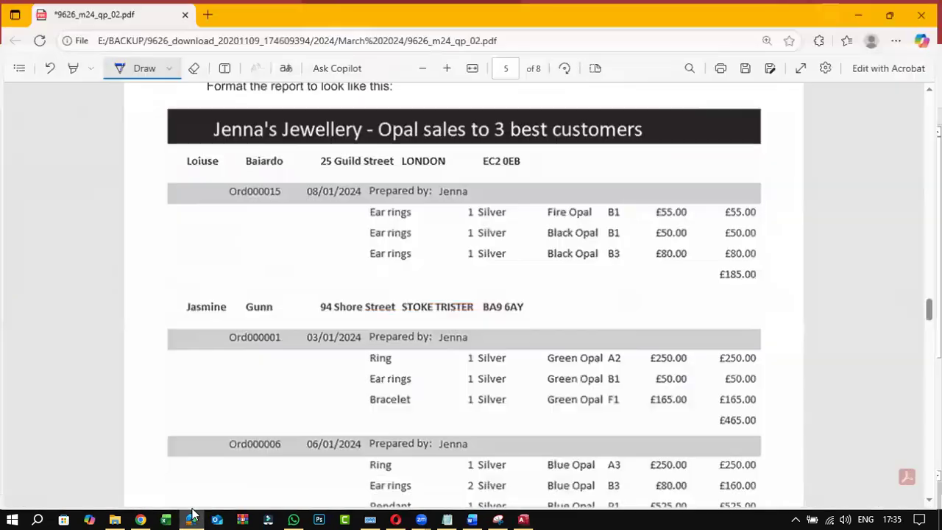
scroll(391, 378, up, 3)
scroll(391, 312, down, 2)
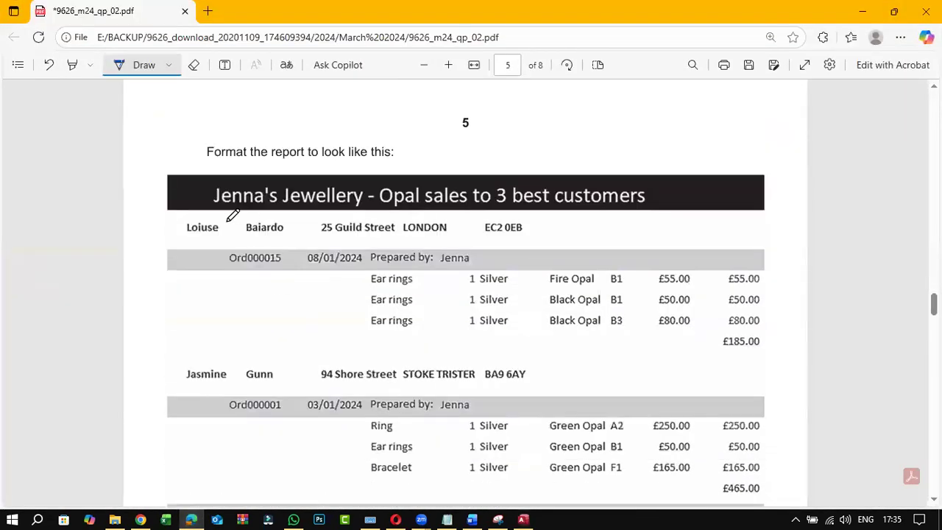
drag(224, 222, 230, 217)
drag(270, 221, 280, 217)
drag(376, 222, 401, 213)
drag(421, 214, 447, 214)
click(506, 213)
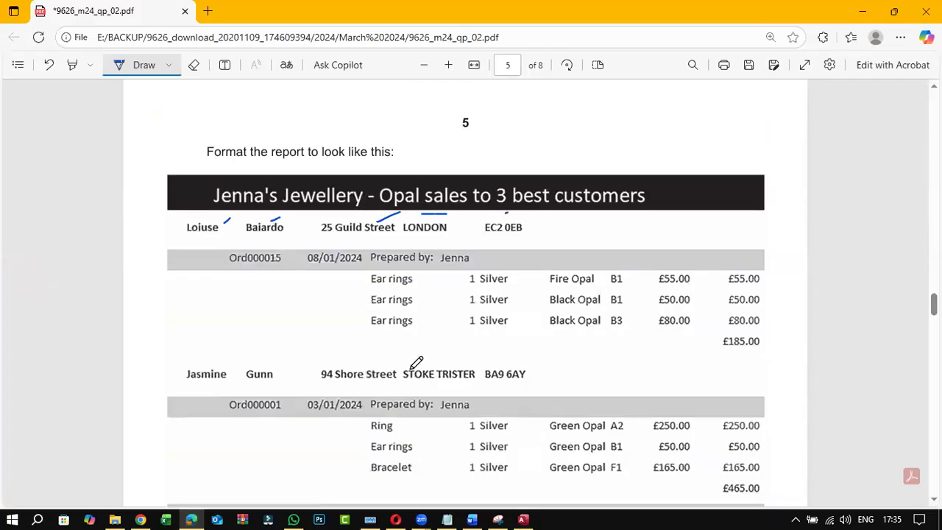
click(193, 516)
drag(556, 307, 456, 245)
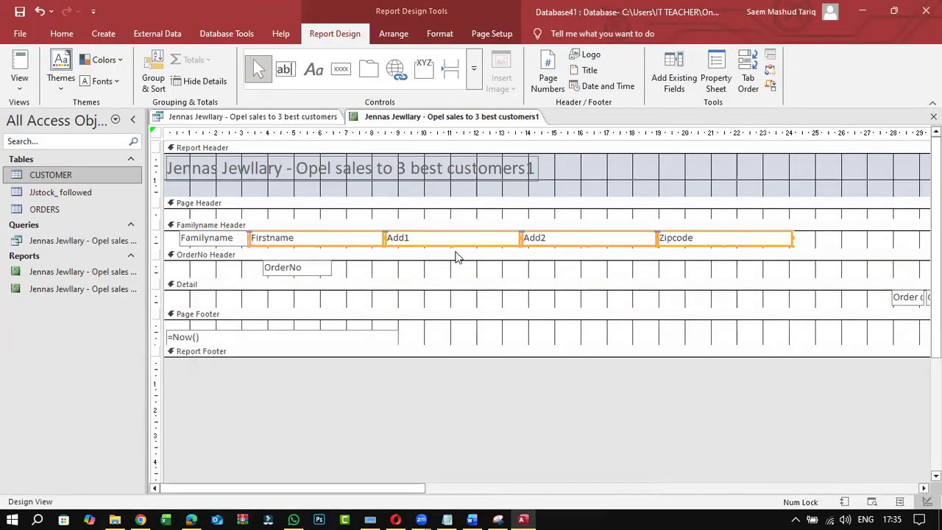
Show the report in Report View and compare its customer line with the exam paper's sample
click(62, 34)
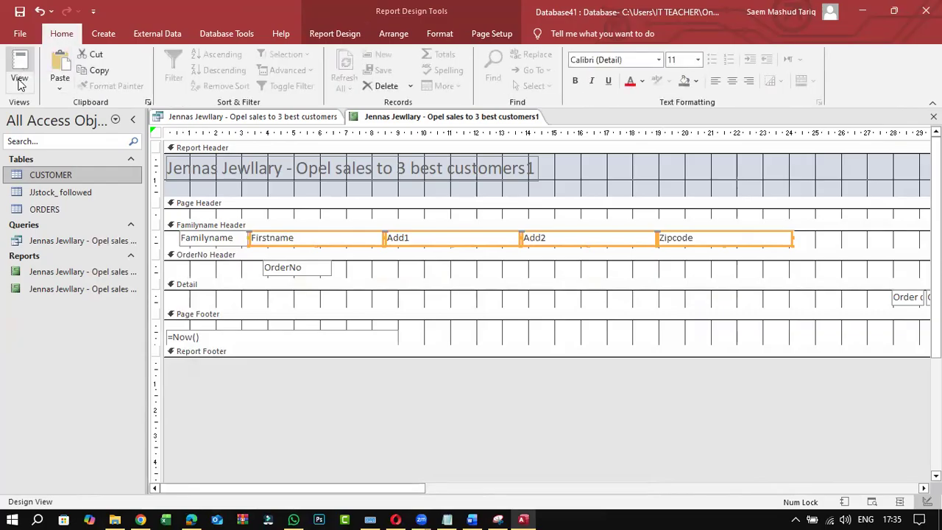
click(19, 86)
click(59, 110)
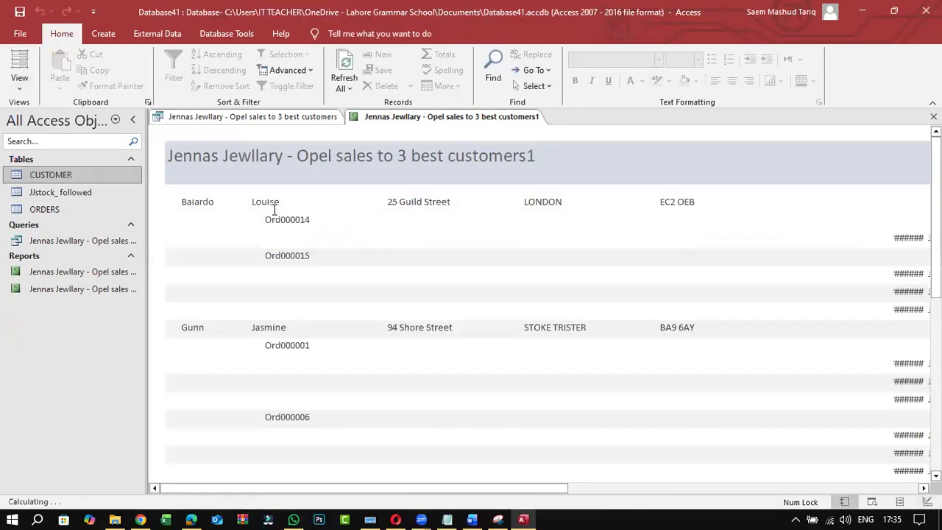
click(191, 520)
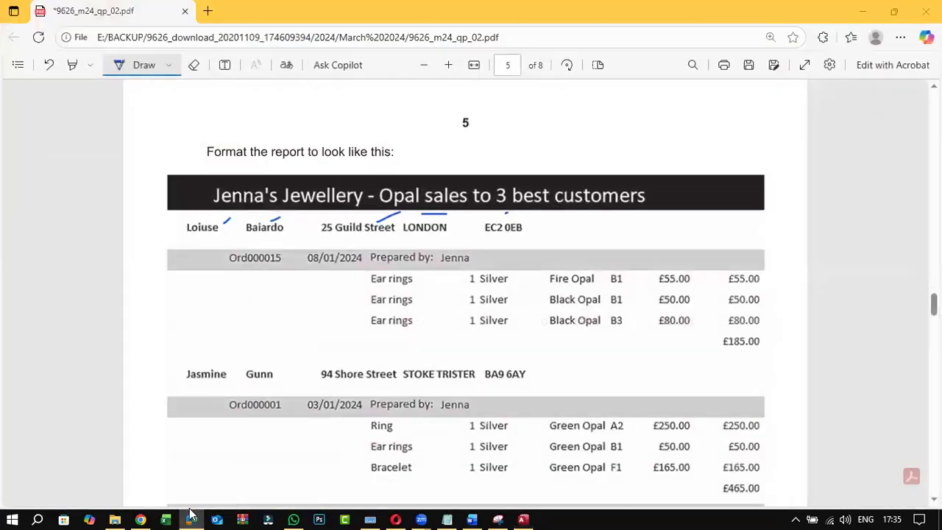
click(189, 515)
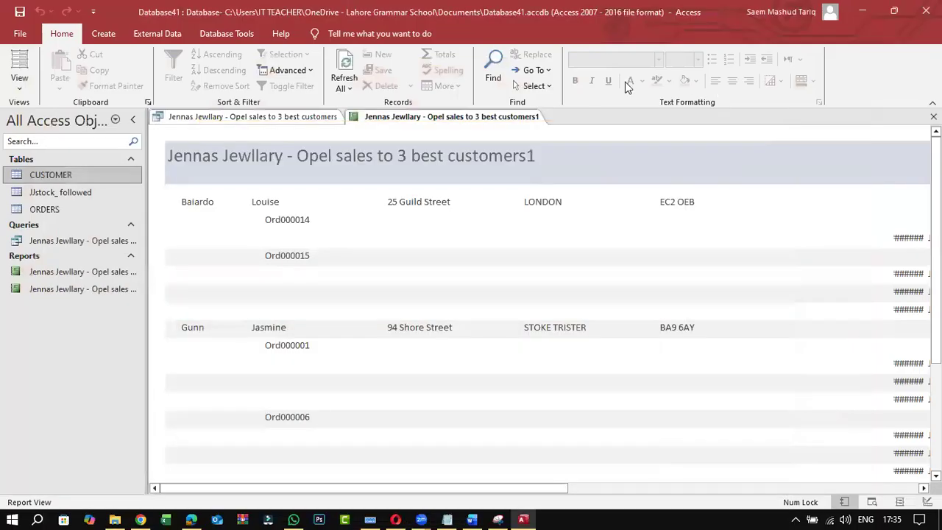
Return to Design View and make Familyname, Firstname, Add1, Add2 and Zipcode in the Familyname Header bold
click(22, 78)
click(42, 186)
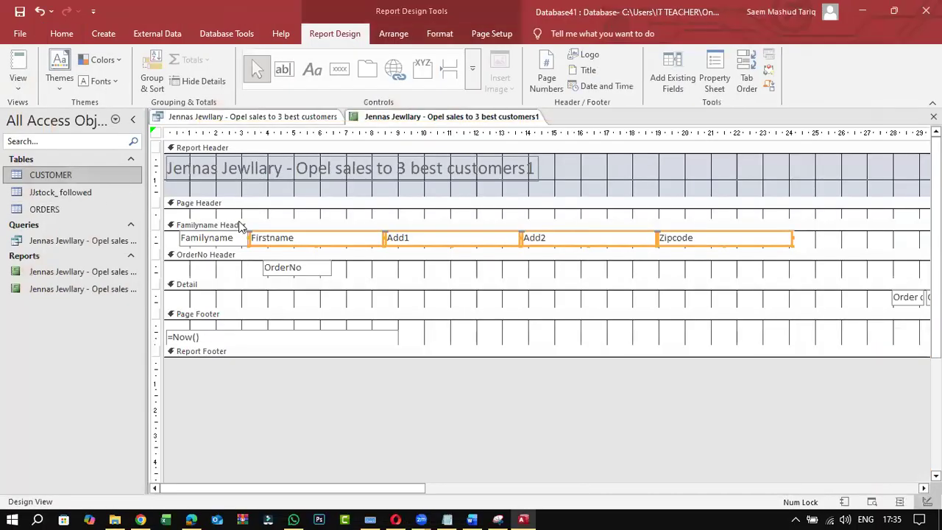
shift+click(218, 242)
click(61, 33)
click(575, 81)
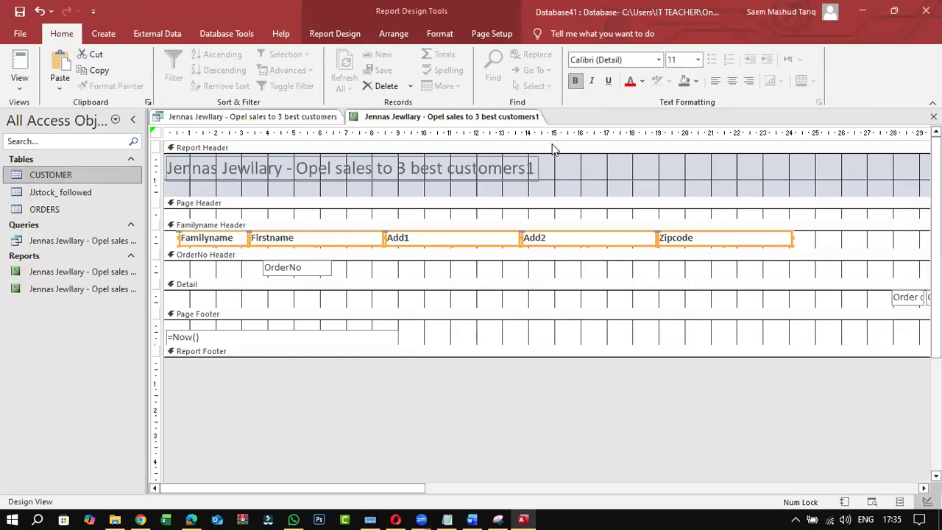
Check the order line in the exam paper's sample, and align OrderNo beneath the start of Firstname in the OrderNo Header
click(193, 513)
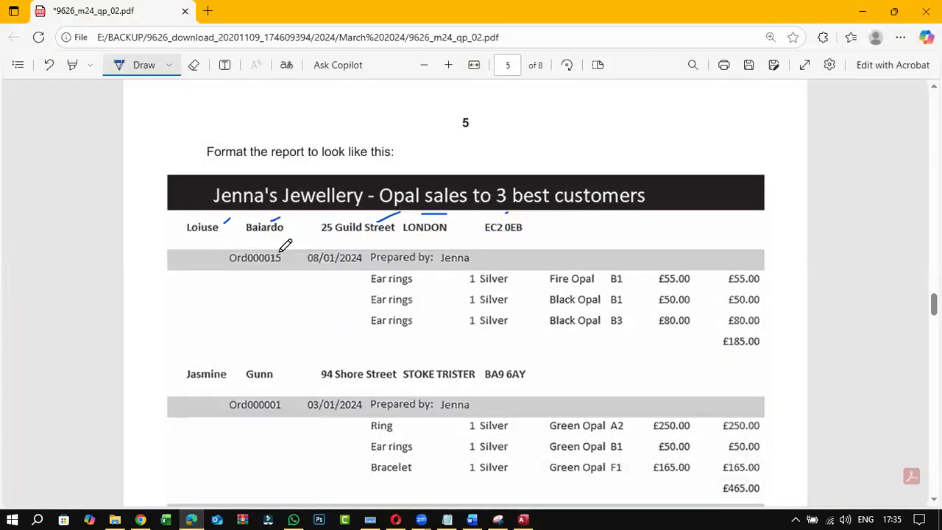
click(191, 520)
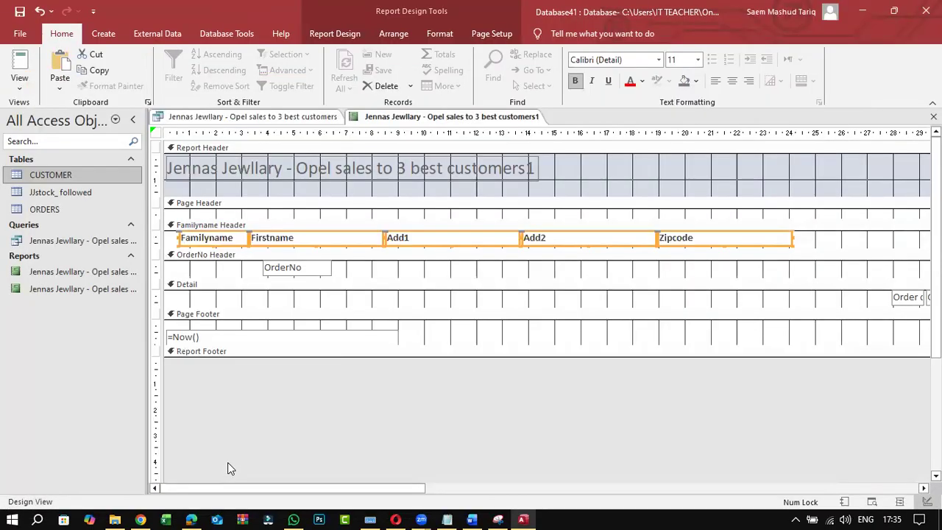
click(191, 518)
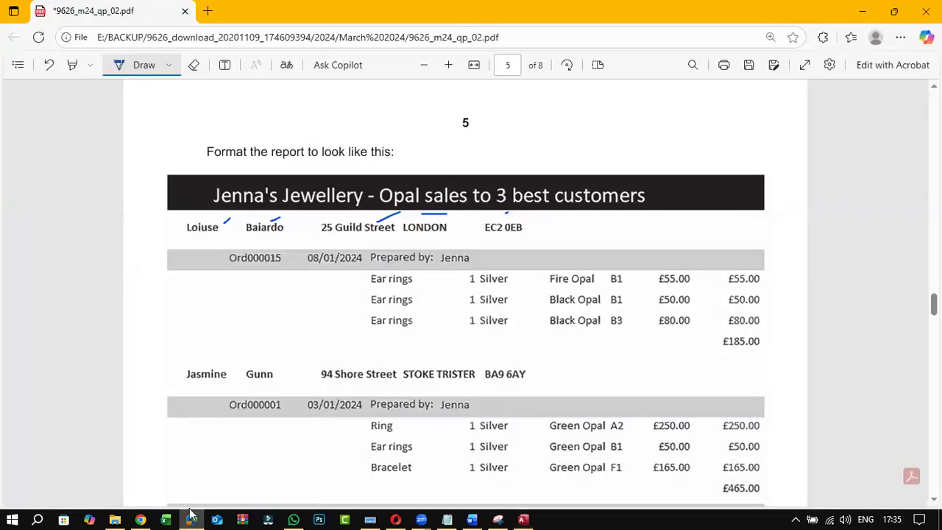
click(191, 518)
click(280, 272)
drag(279, 273, 264, 271)
Widen the Order date field in the Detail section by extending its left edge so its full name fits
drag(404, 492, 530, 498)
click(661, 298)
click(650, 301)
click(654, 299)
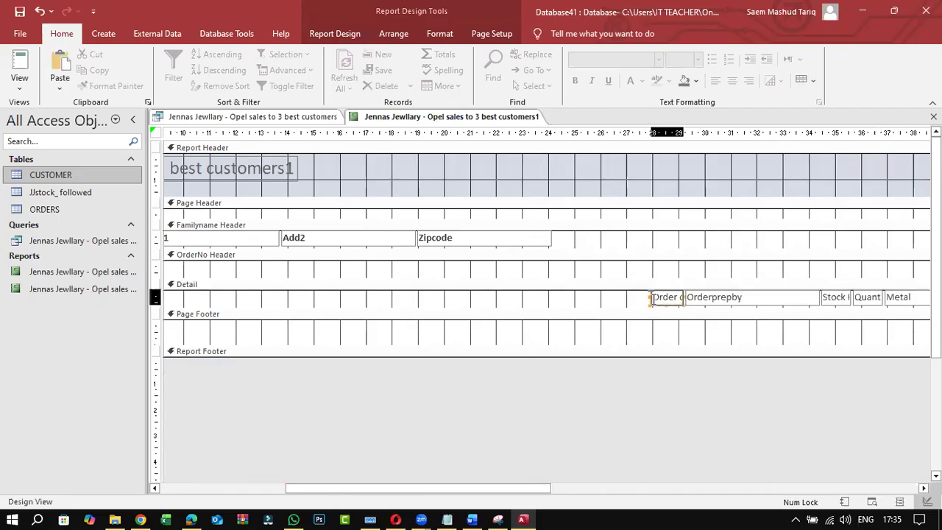
drag(652, 297, 608, 296)
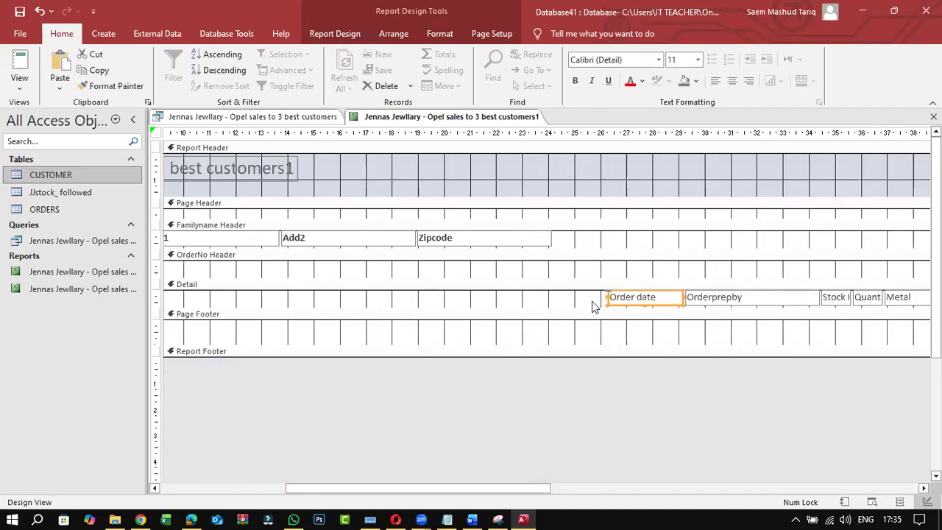
Move Order date and Orderprepby from Detail into the OrderNo Header directly after OrderNo, and preview the report
shift+click(722, 297)
drag(723, 297, 290, 306)
drag(341, 488, 150, 485)
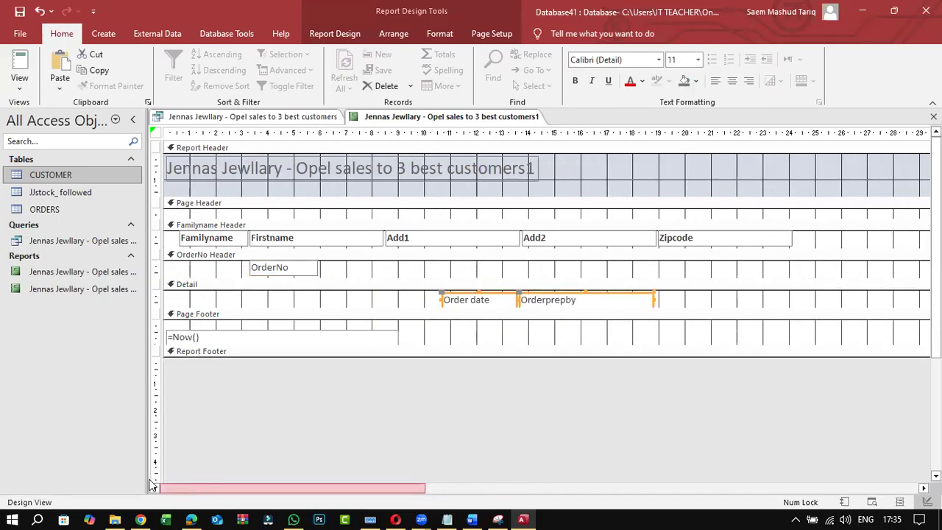
drag(504, 305, 381, 270)
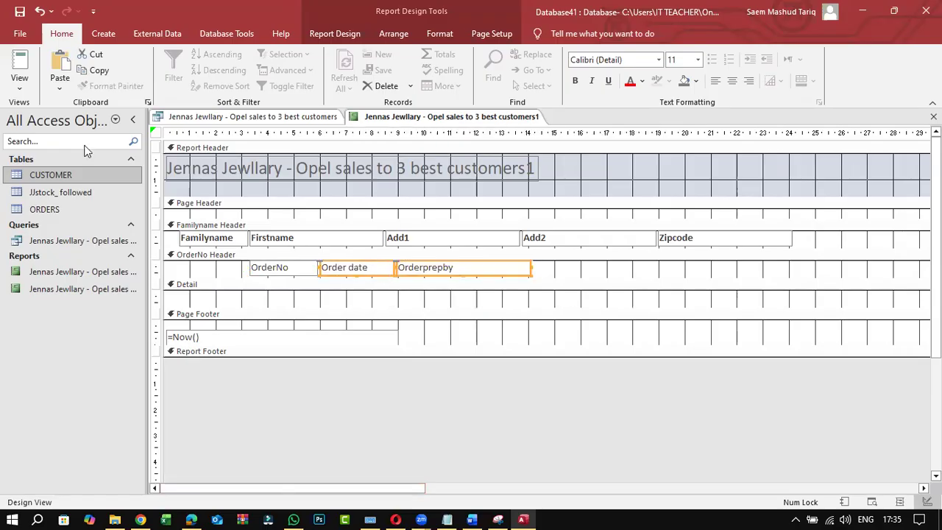
click(19, 83)
click(64, 130)
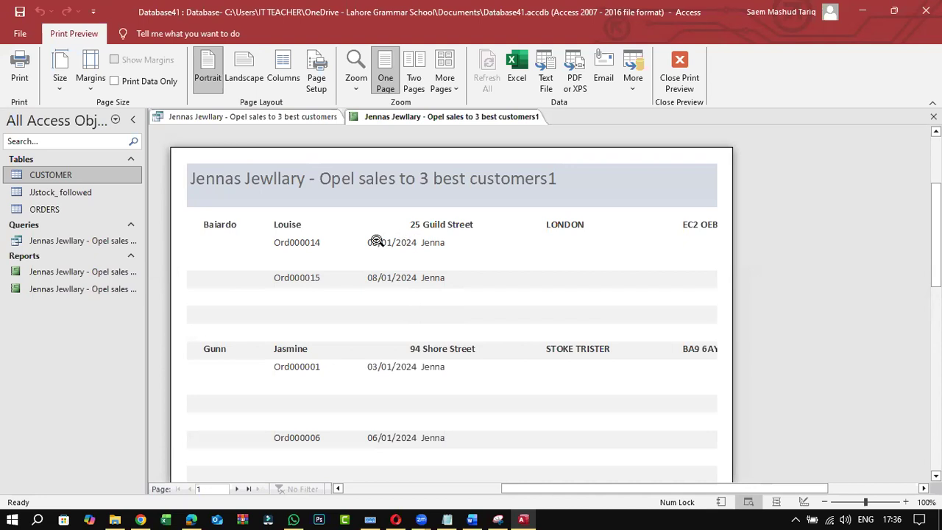
Check how the item lines sit beneath each order in the exam paper's sample, and return to the Access report preview
mouse_move(193, 515)
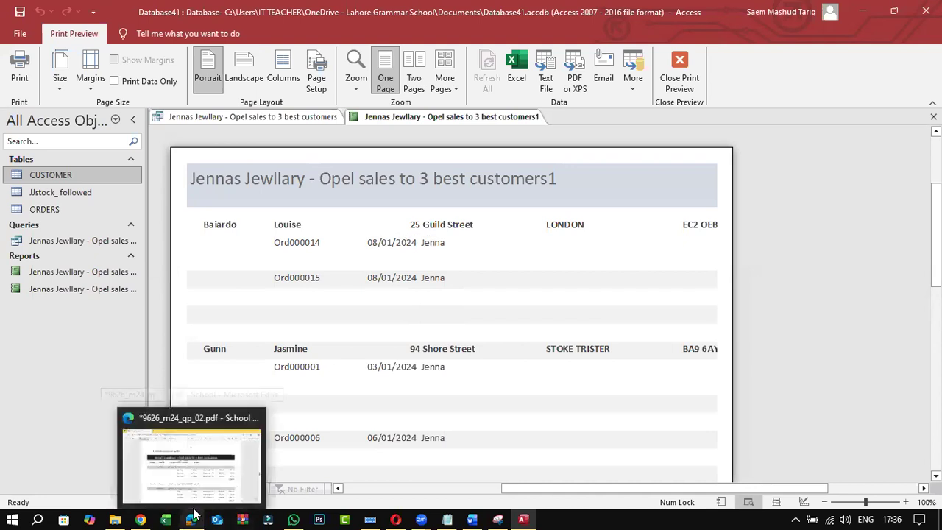
click(193, 515)
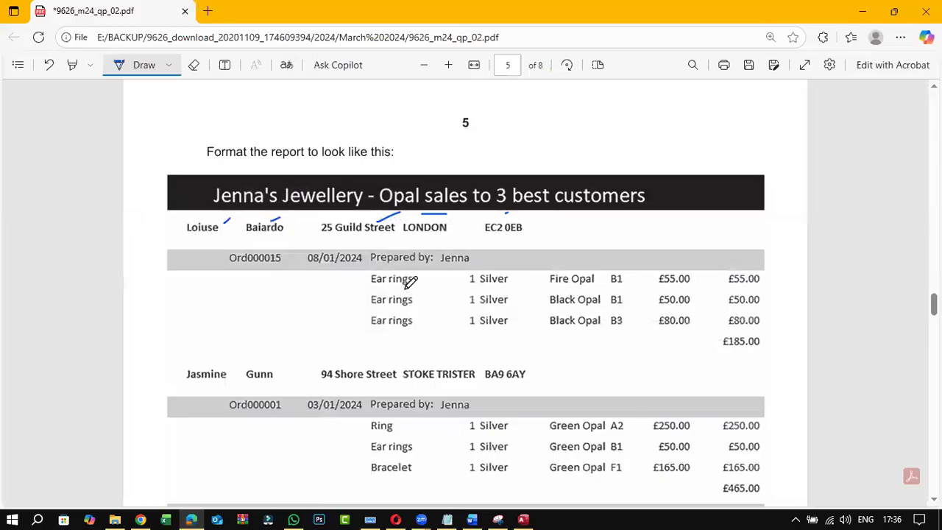
mouse_move(522, 517)
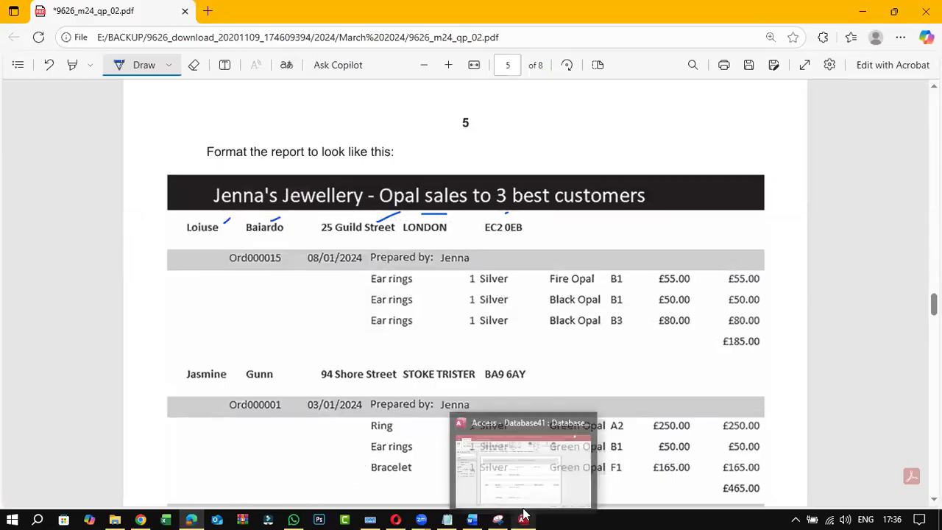
click(522, 451)
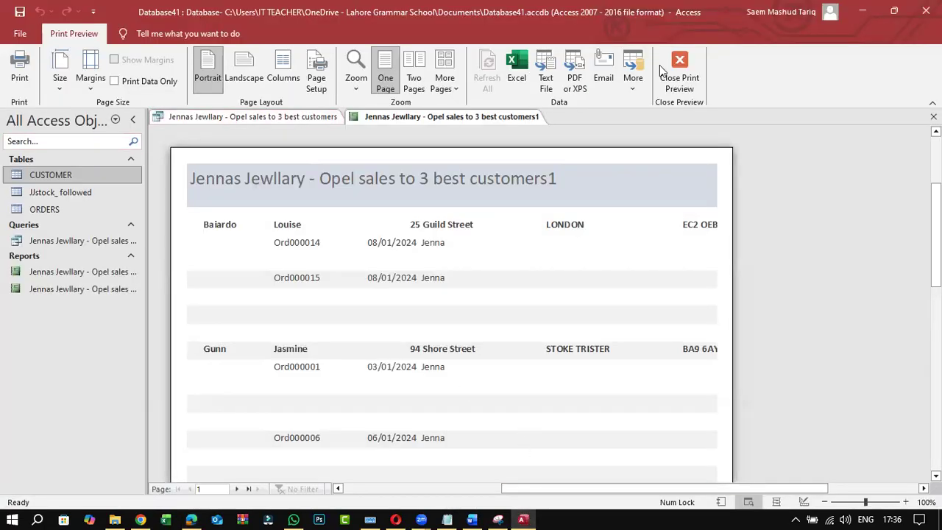
In Design View, move all Detail fields from Stock Held through Custno across together so they start beneath OrderNo
click(677, 71)
drag(350, 487, 652, 488)
drag(505, 296, 850, 301)
drag(645, 490, 866, 485)
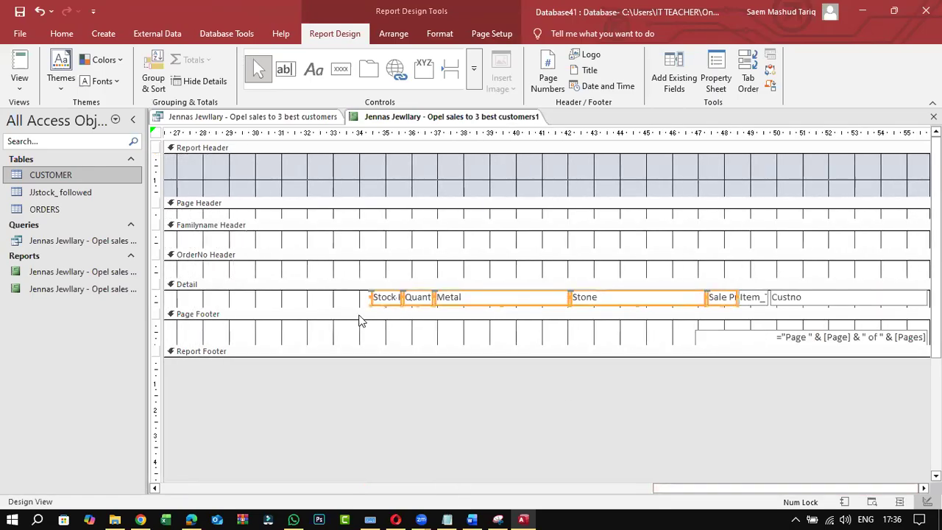
drag(341, 296, 918, 300)
drag(822, 298, 239, 297)
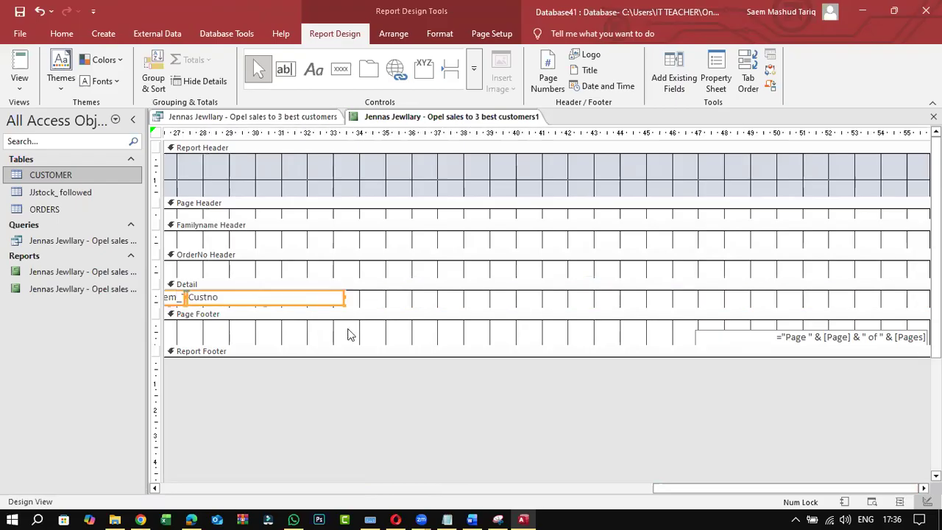
drag(638, 488, 161, 443)
drag(619, 299, 400, 294)
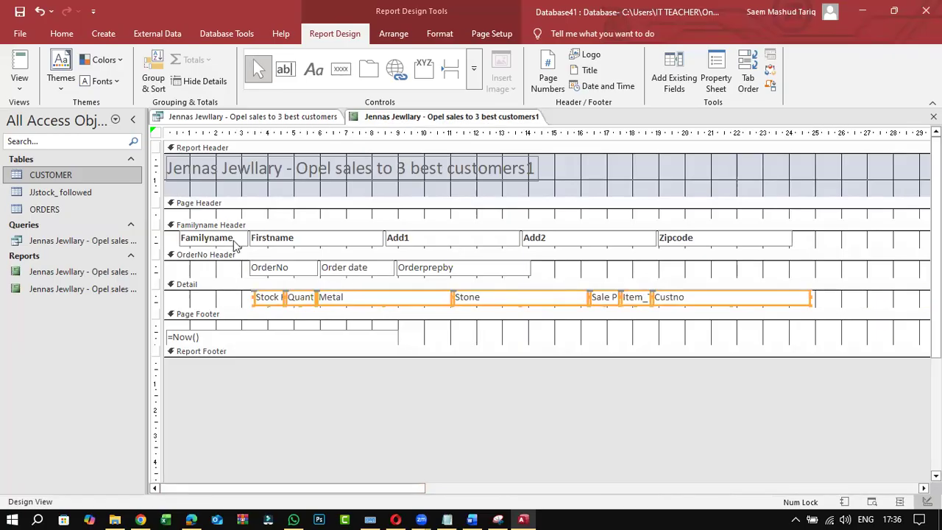
Recheck the sample, shift all Detail fields together so Stock Held starts beneath Orderprepby, and preview the report
click(189, 515)
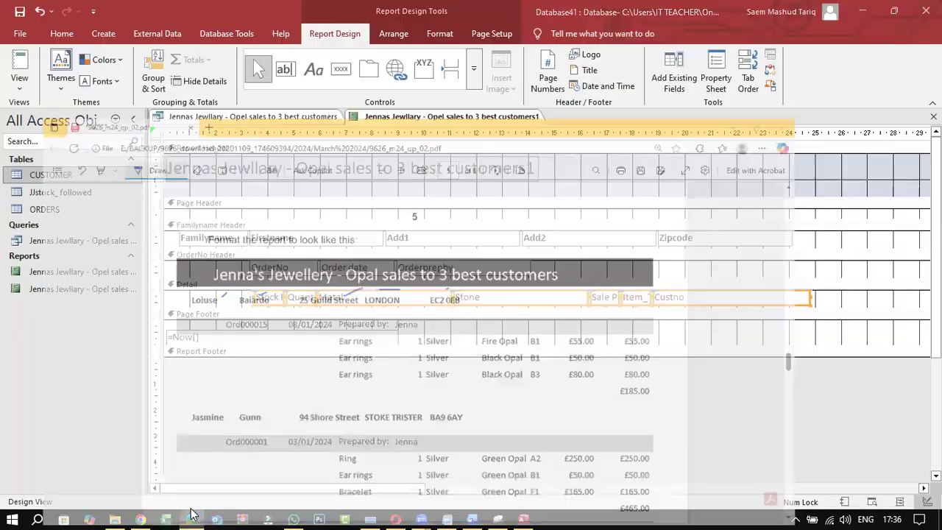
click(190, 515)
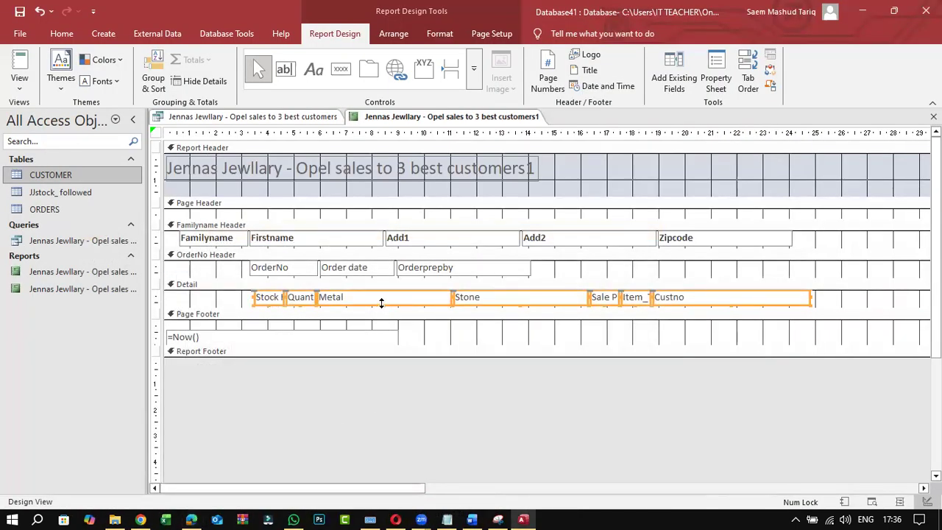
drag(381, 306, 381, 307)
drag(727, 302, 836, 300)
click(495, 294)
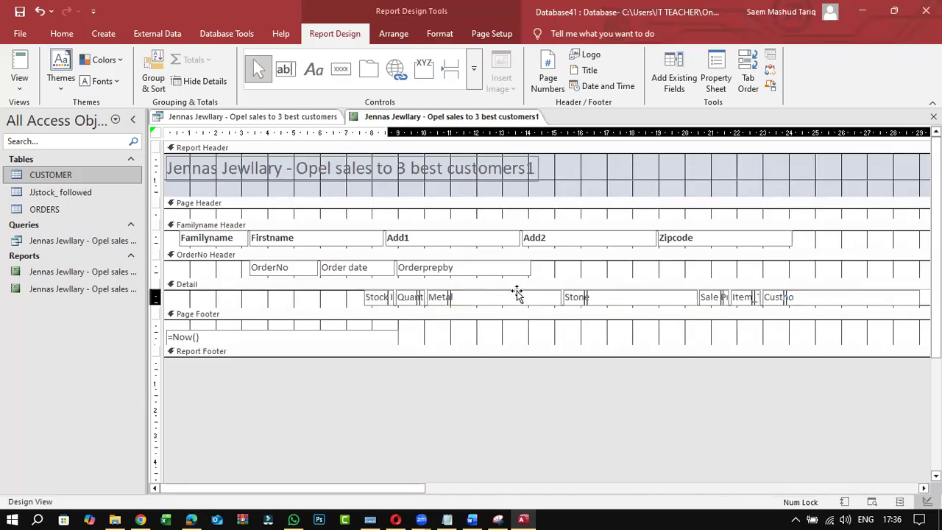
drag(528, 287, 528, 287)
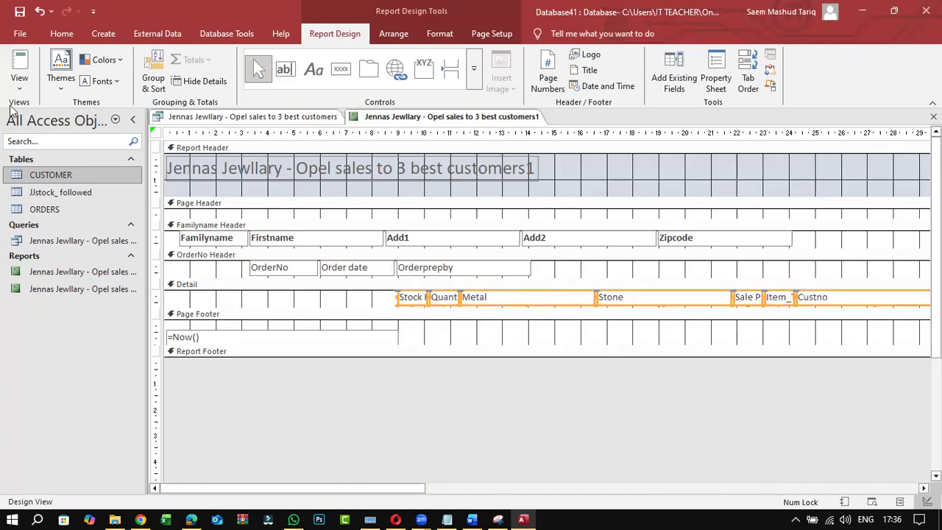
click(19, 80)
click(37, 136)
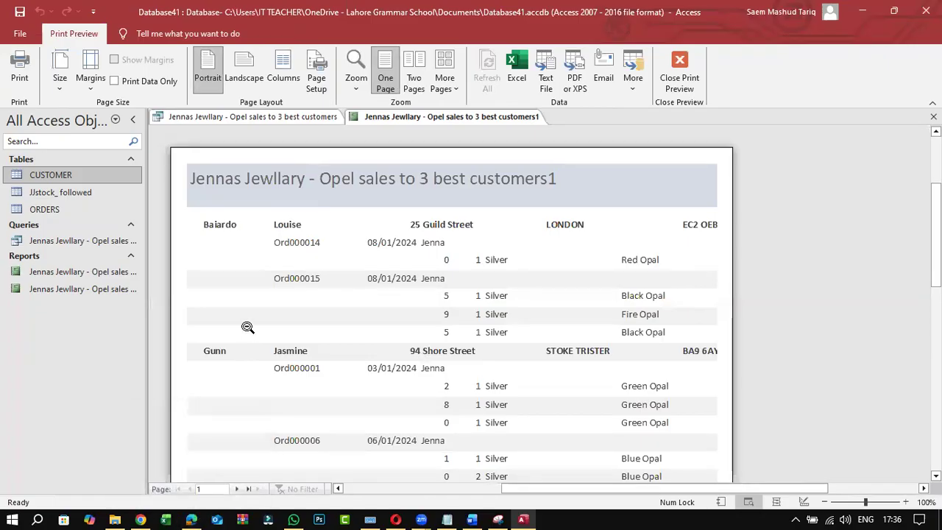
Compare the previewed item lines field by field with the exam paper's sample report
click(191, 518)
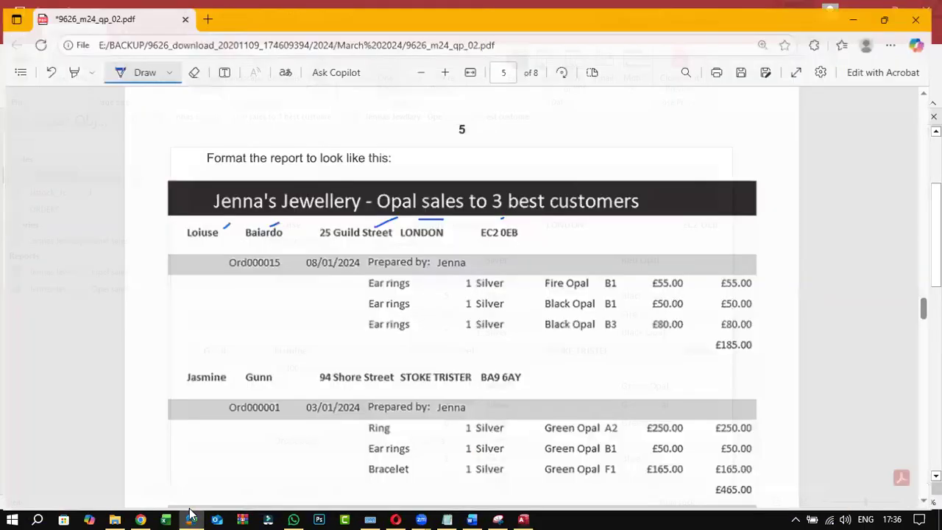
click(191, 515)
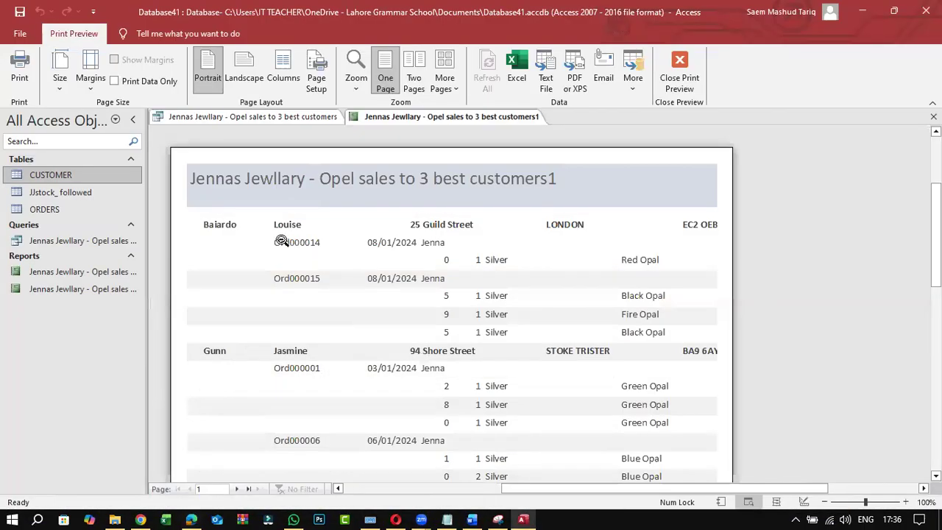
click(191, 515)
click(191, 515)
click(191, 515)
click(191, 516)
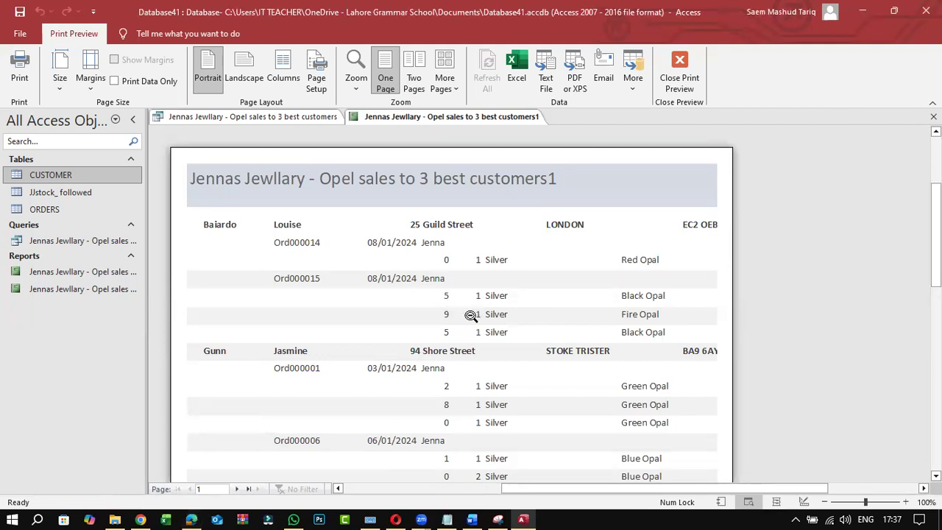
click(191, 515)
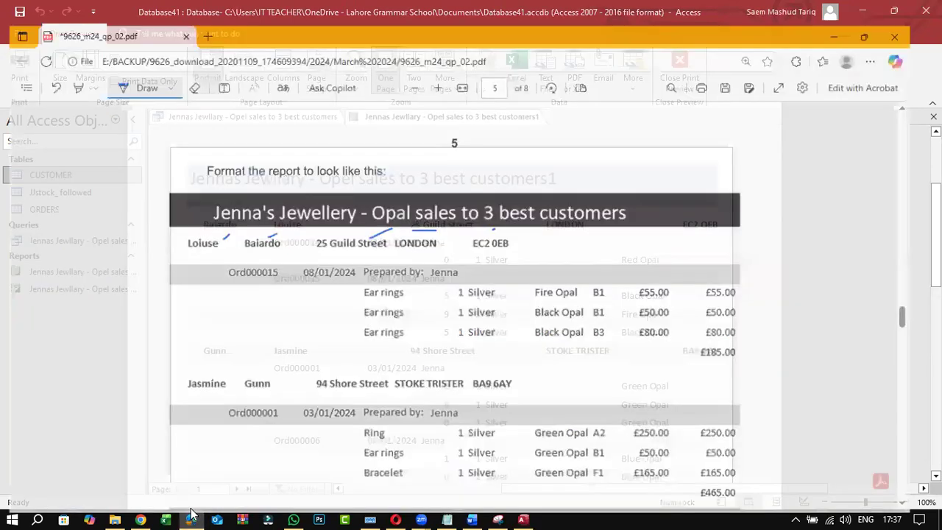
click(192, 515)
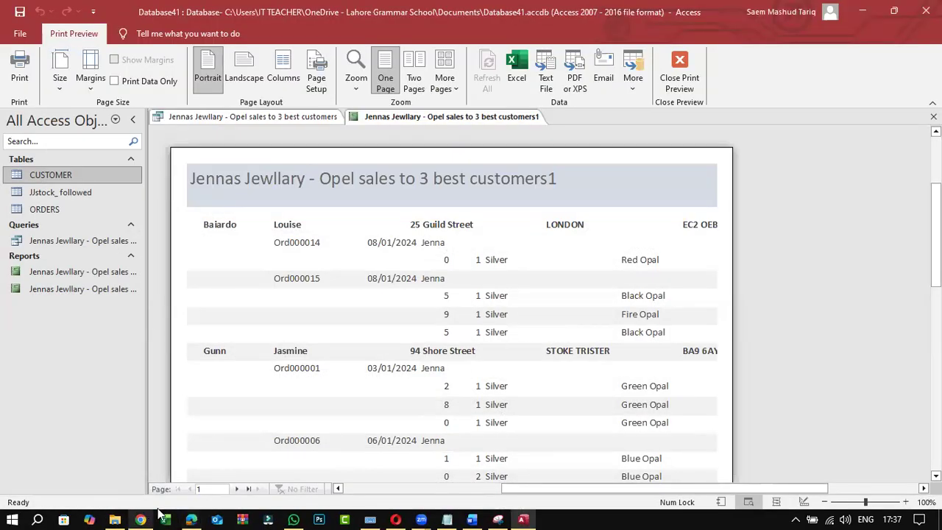
Examine the Detail fields in Design View against the report preview, and return to Design View
click(677, 83)
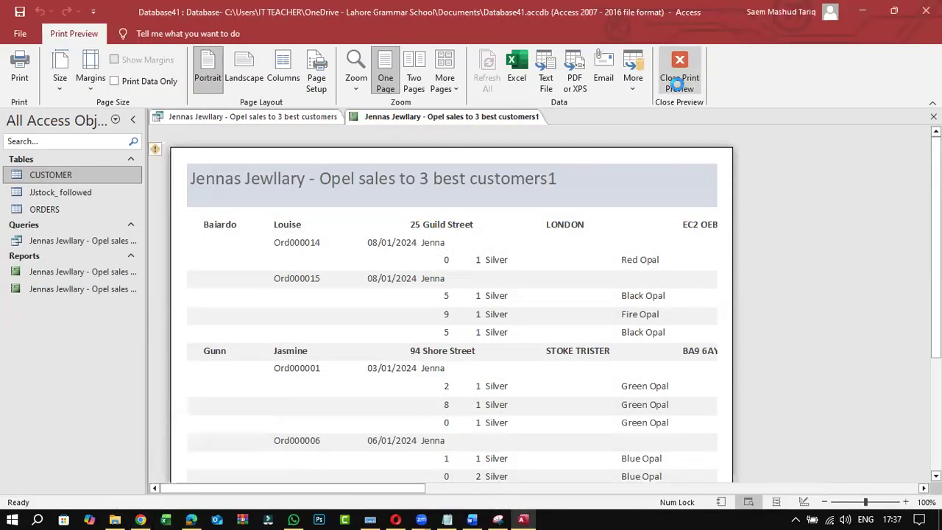
click(362, 299)
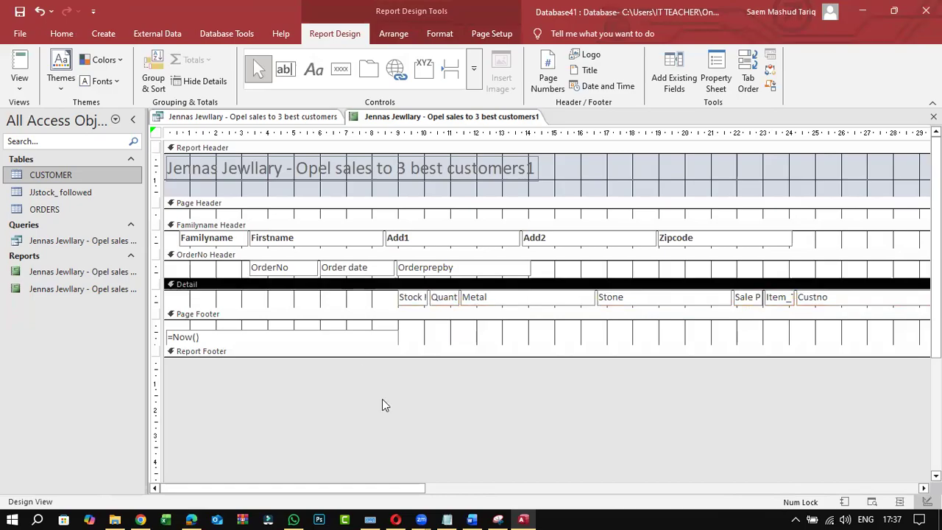
drag(417, 491, 491, 497)
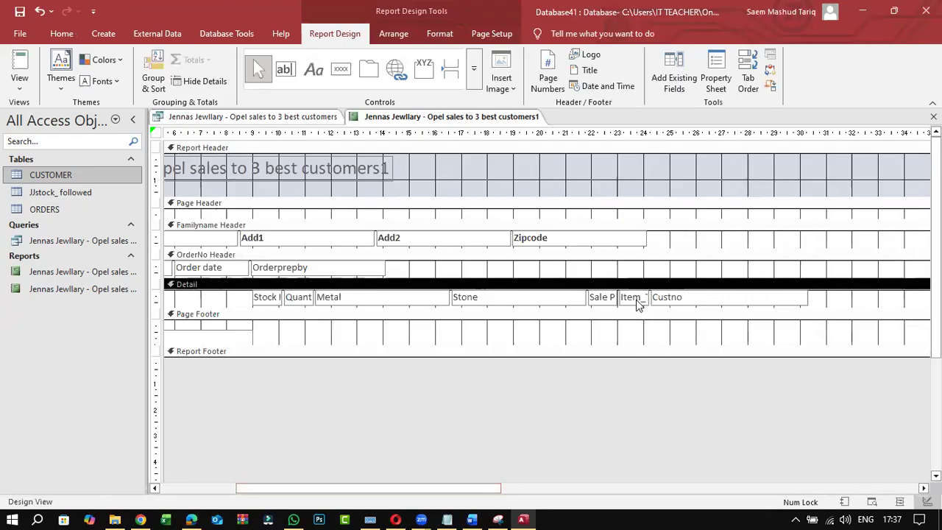
click(21, 87)
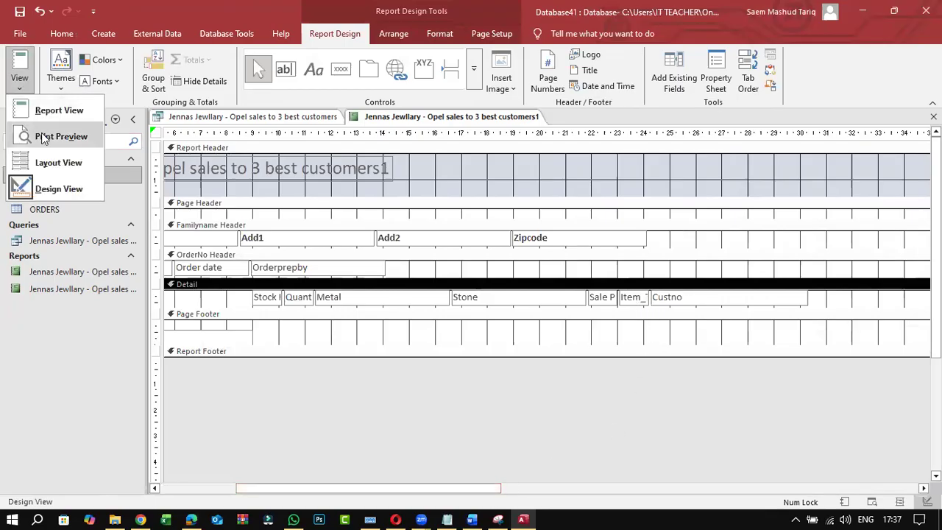
click(59, 137)
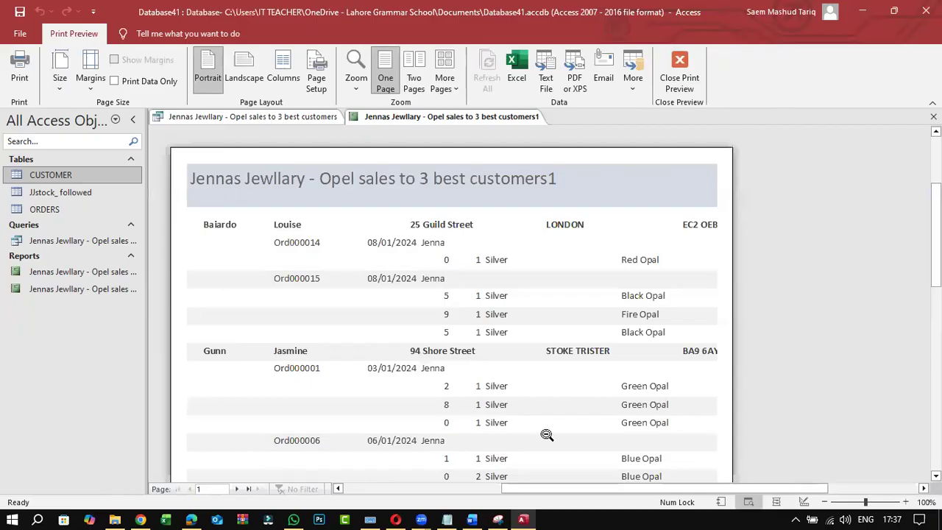
click(679, 72)
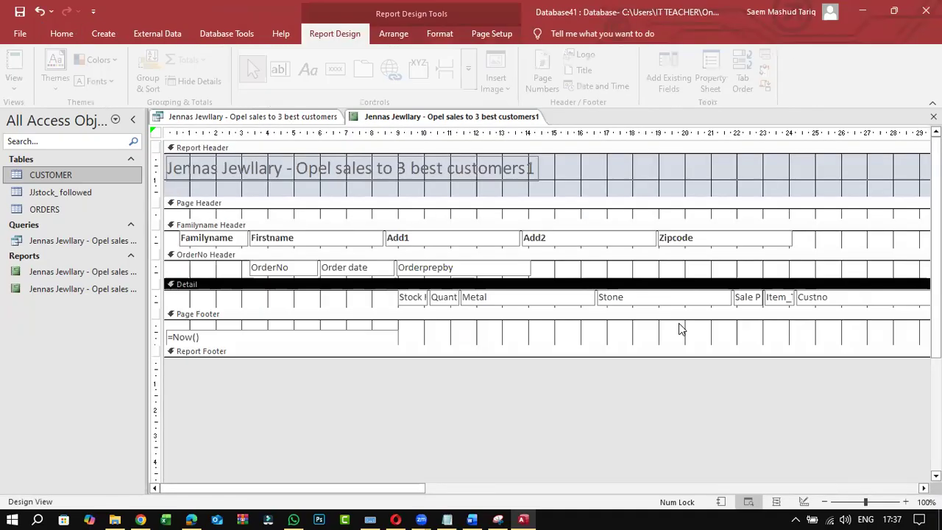
Try moving Item_Total ahead of Stock Held in the Detail section, and undo the move
click(785, 298)
drag(792, 297, 356, 303)
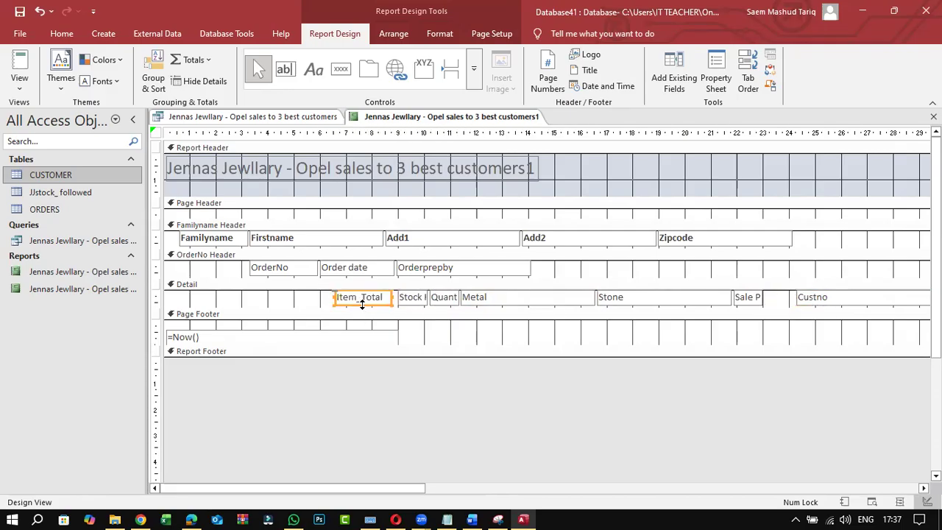
click(40, 12)
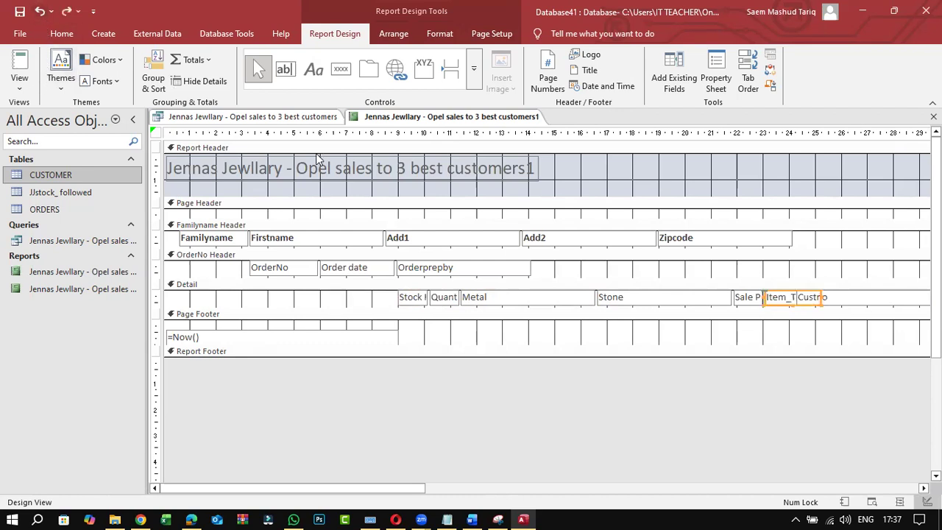
Review the fields in the opal sales query's datasheet, and open the query in Design View
click(293, 117)
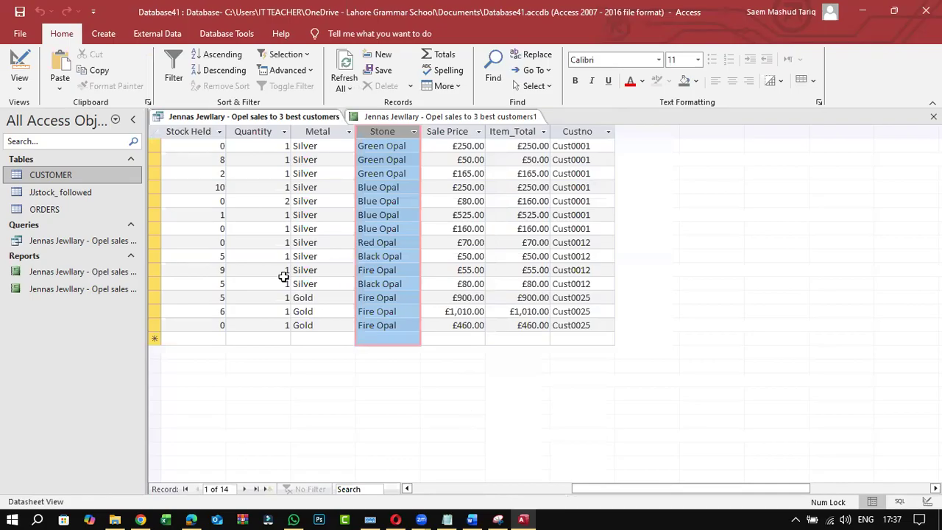
drag(602, 486, 425, 488)
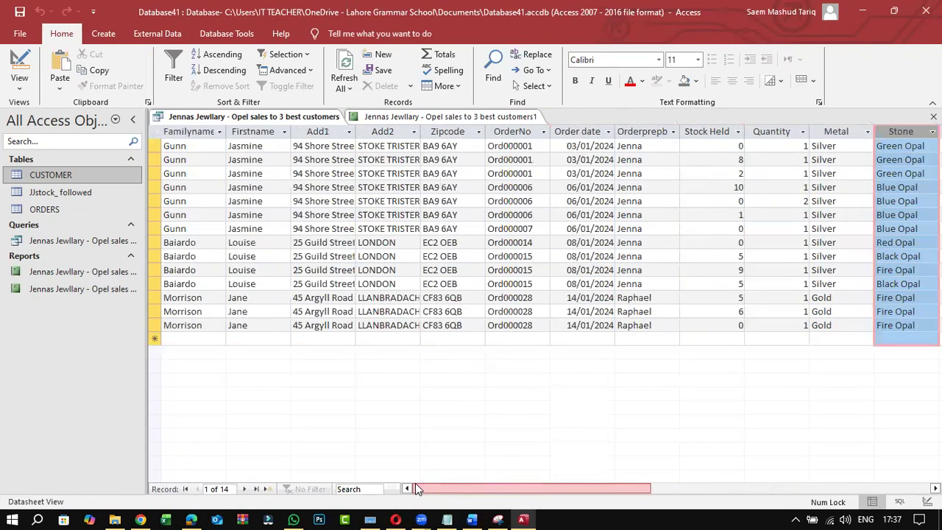
click(19, 83)
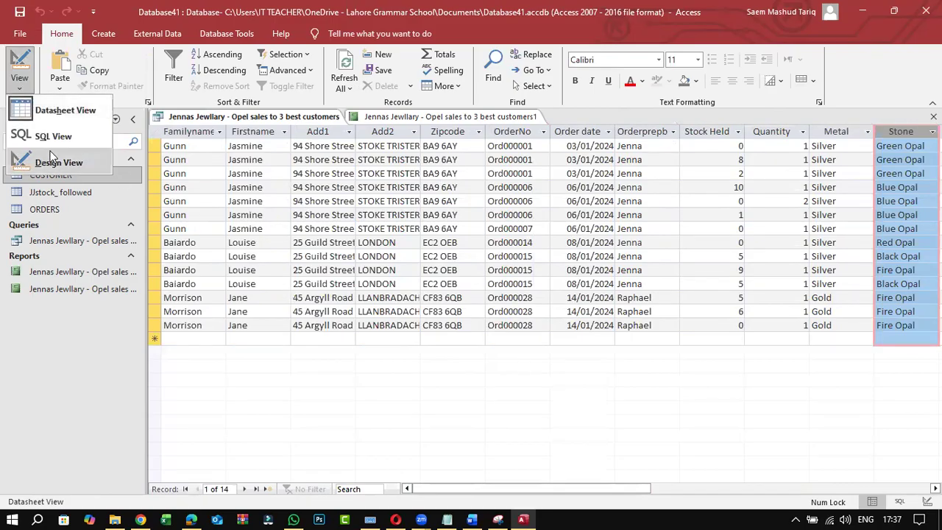
click(44, 219)
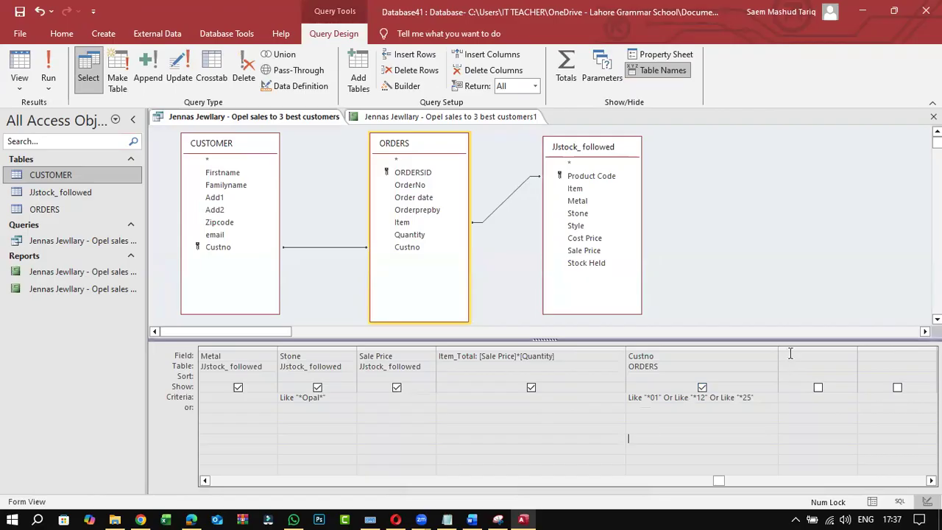
Try adding the Item field from ORDERS to the query, and run it to examine the new column
double_click(403, 224)
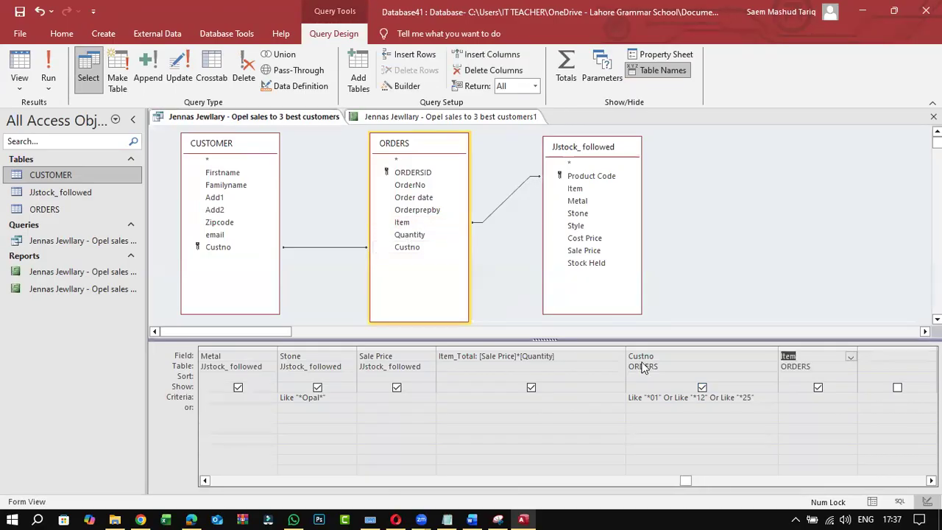
click(192, 520)
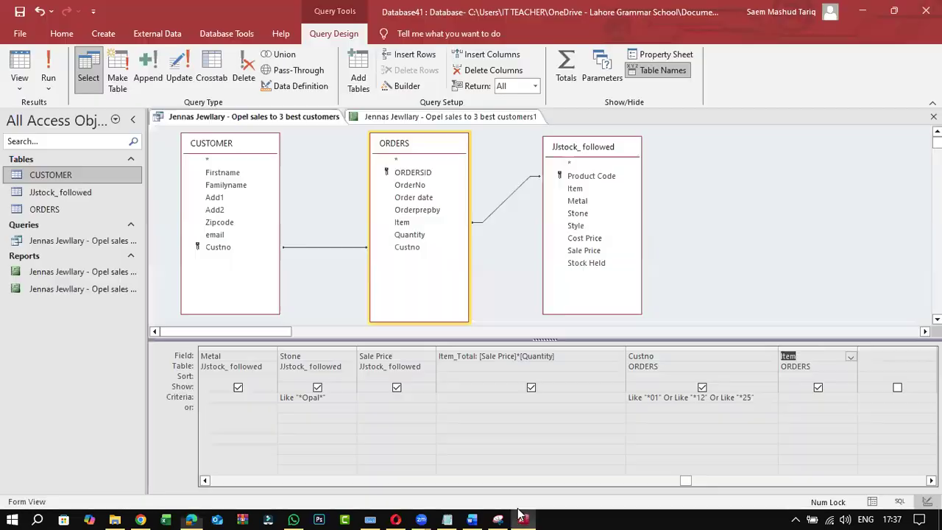
click(522, 519)
click(48, 73)
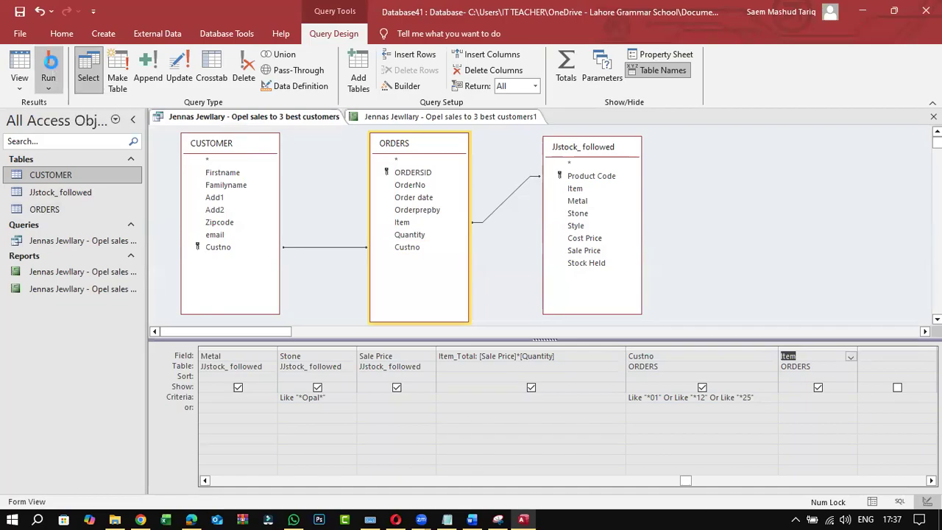
drag(466, 487, 609, 500)
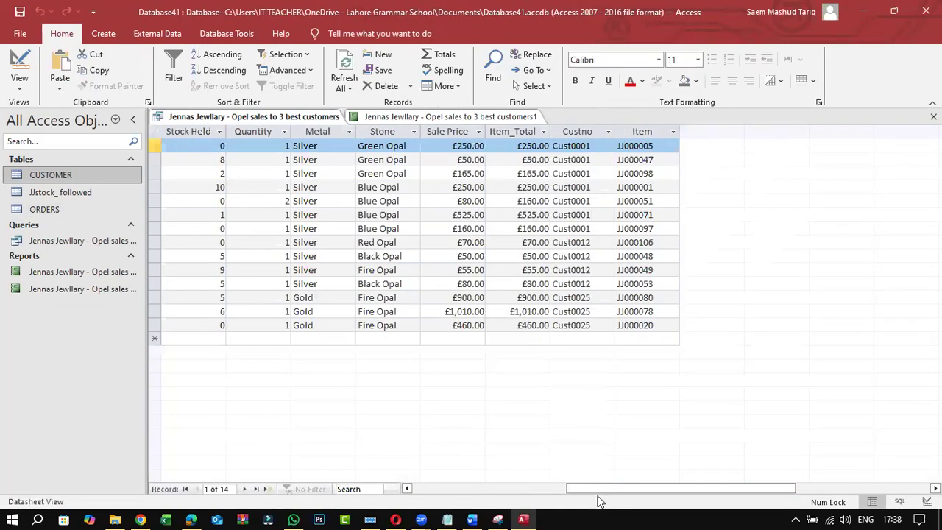
Return to the query's Design View, remove the ORDERS Item field, and recheck the item column in the exam paper's sample
click(20, 82)
click(41, 161)
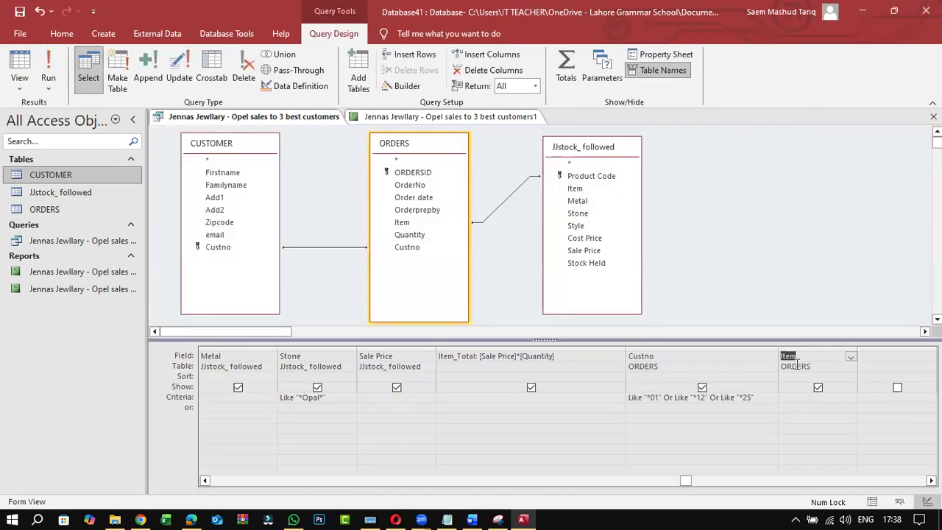
key(Delete)
click(197, 518)
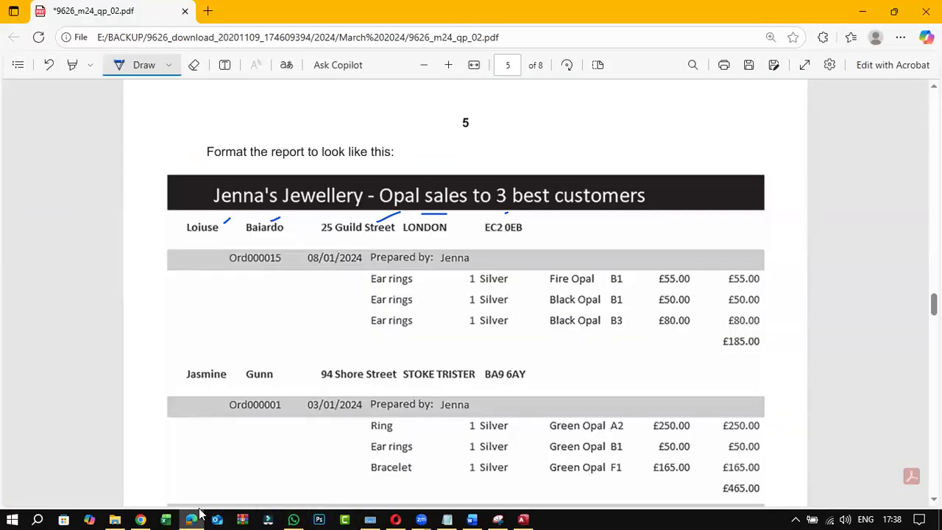
Return to Access, compare the Item data in the ORDERS and JJstock_followed tables, and close both tables
click(199, 515)
click(68, 207)
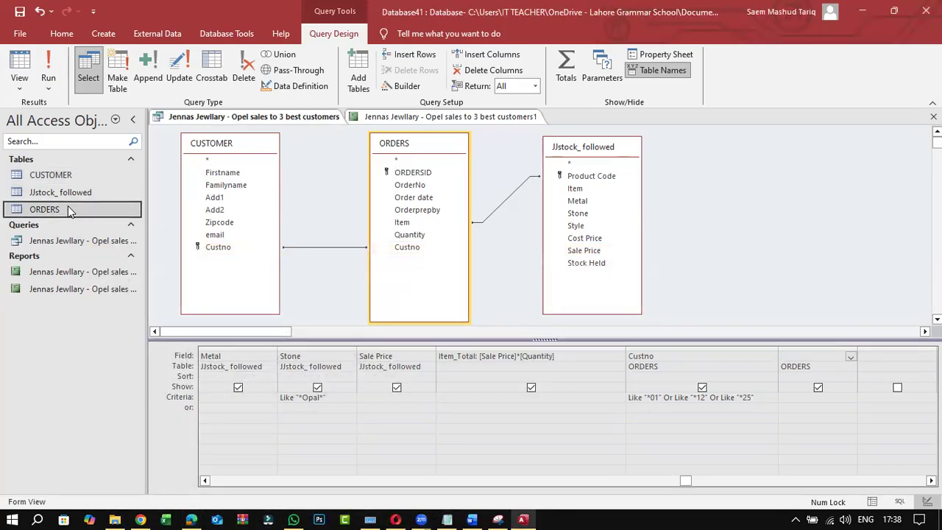
double_click(68, 206)
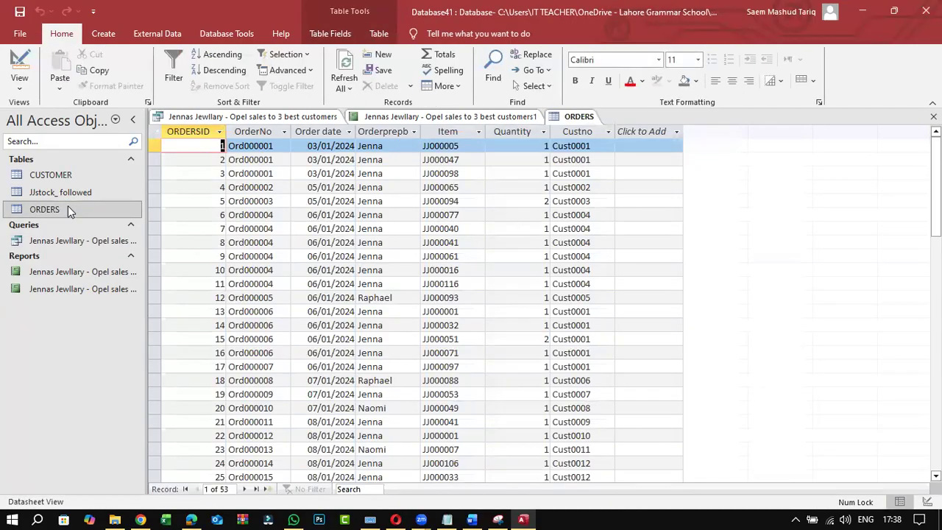
double_click(72, 192)
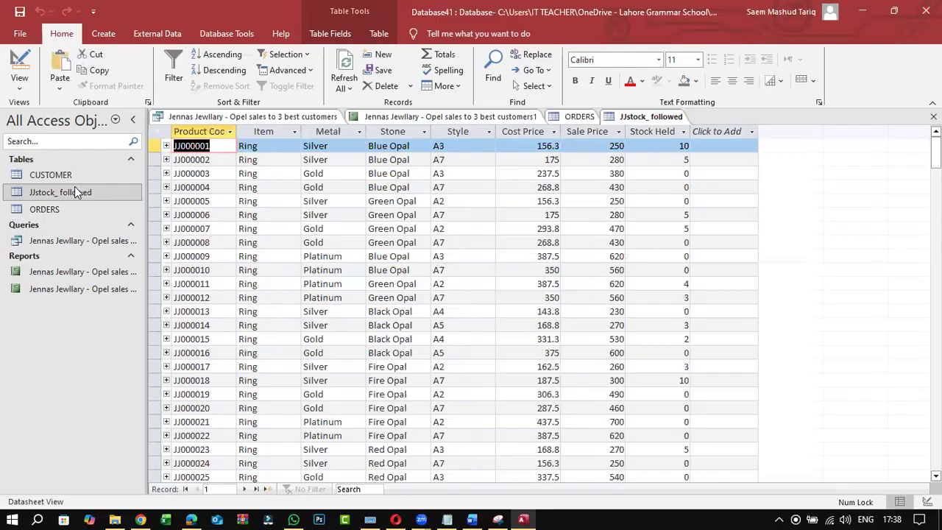
click(264, 131)
click(933, 116)
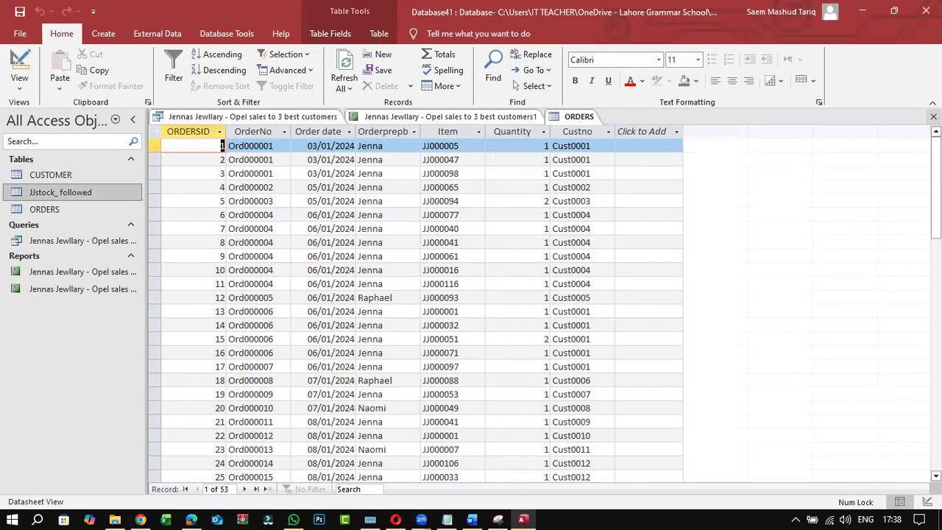
click(933, 116)
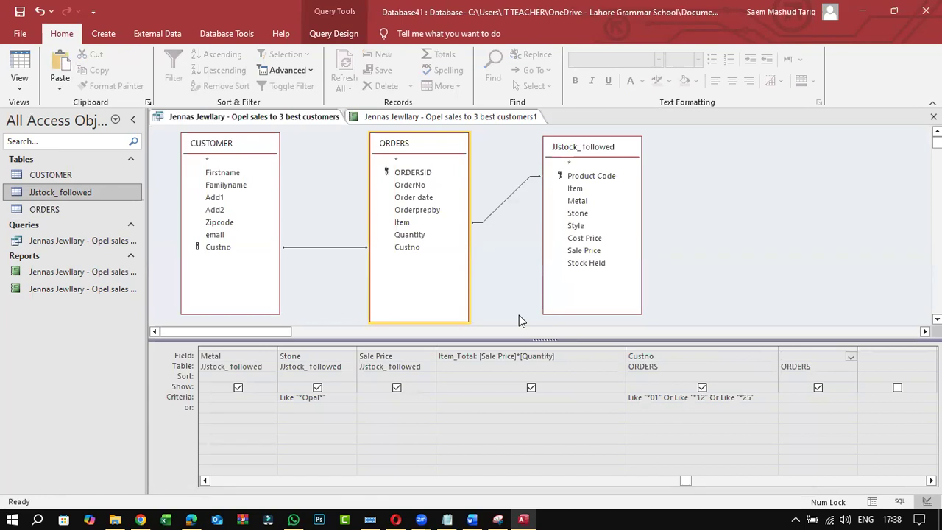
Add the Item field from JJstock_followed to the opal sales query, and examine the new column in the datasheet
double_click(574, 188)
click(28, 85)
click(37, 112)
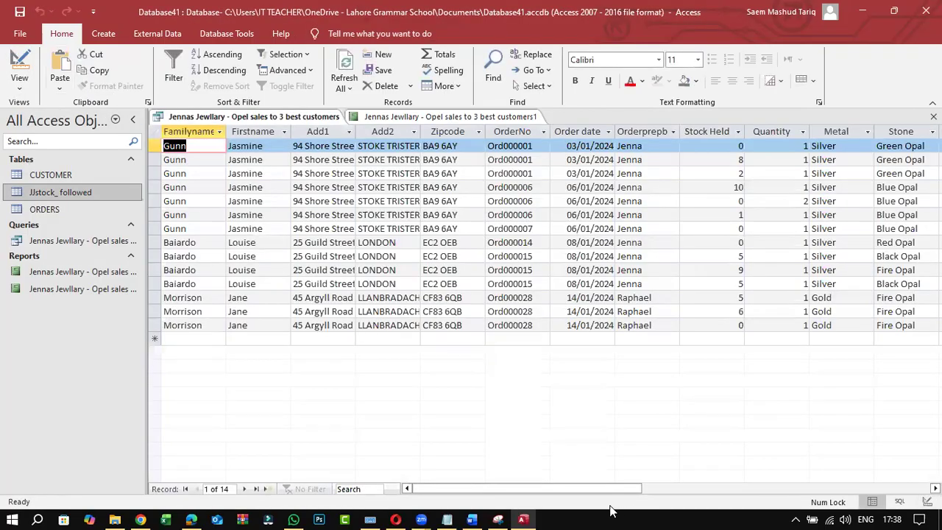
drag(694, 494, 850, 497)
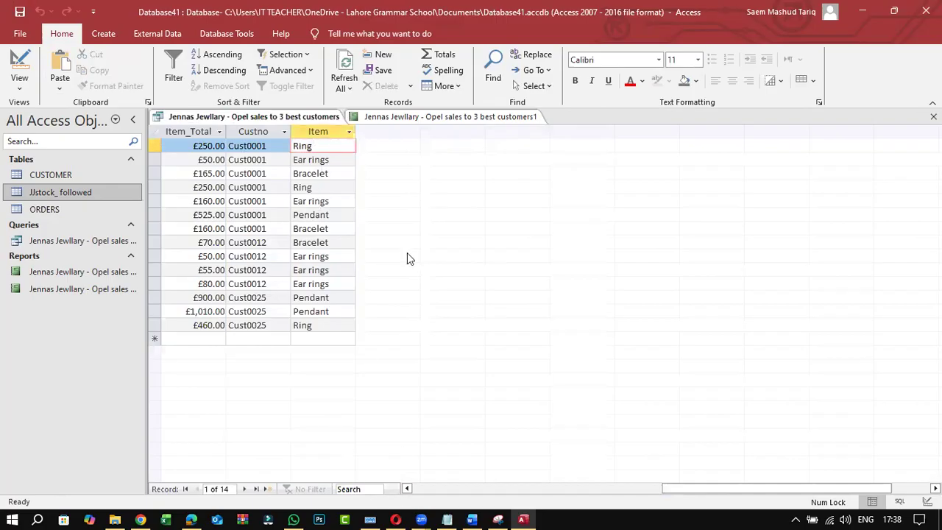
Preview the second opal sales report as printed to check its detail fields
click(418, 116)
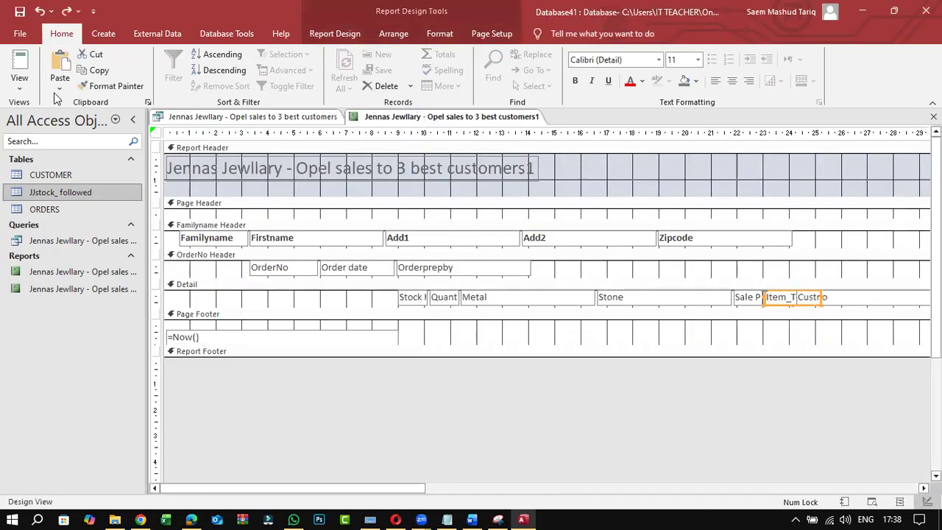
click(19, 81)
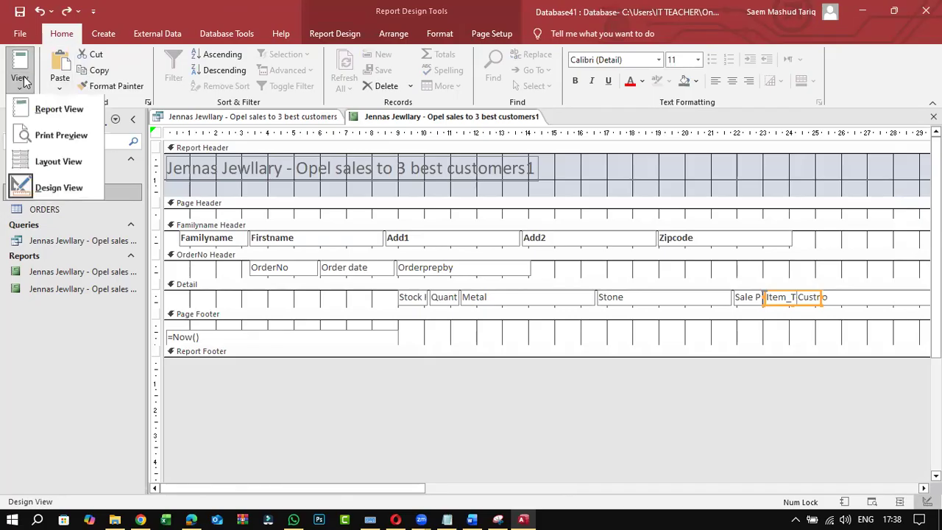
click(45, 133)
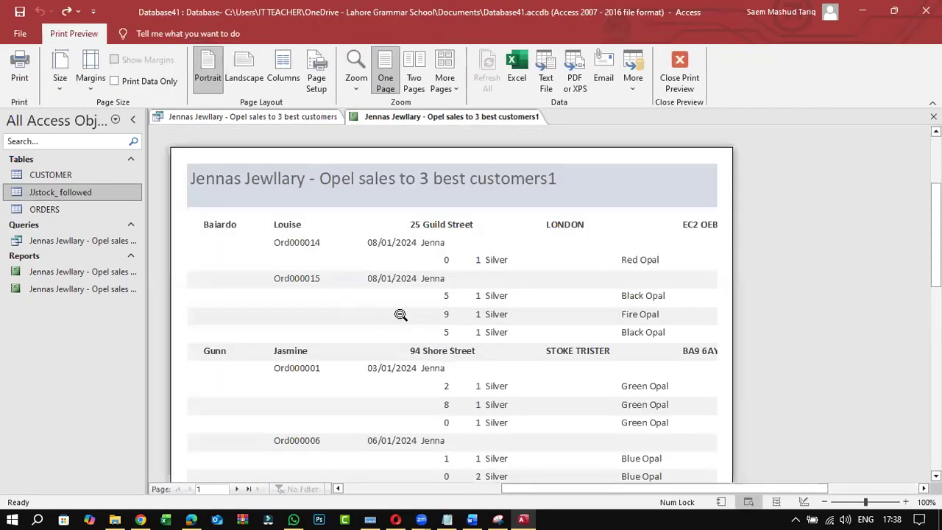